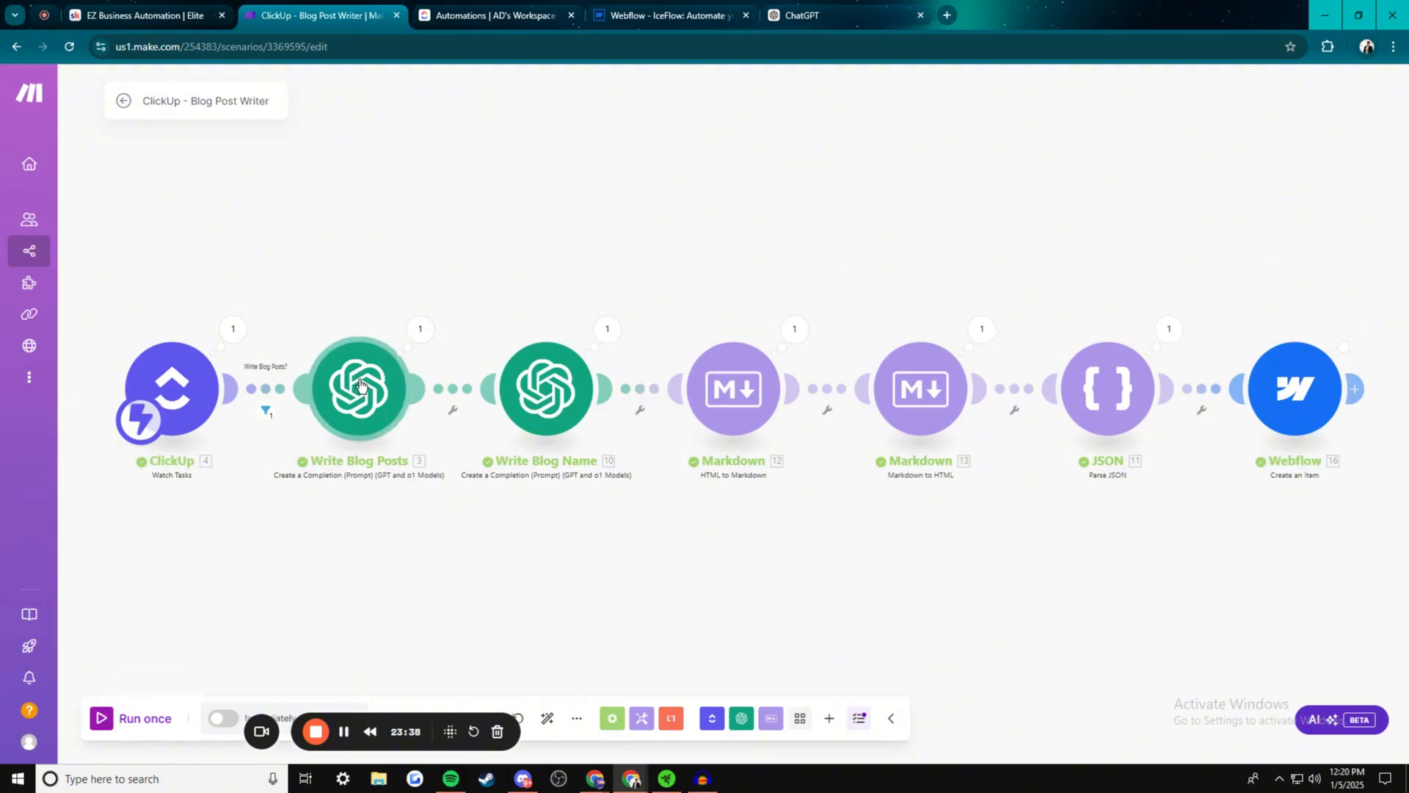
Switch to Webflow, reload the CMS and open the post "Why Now is the Perfect Time to Invest in Edmonton Real Estate"
{"action": "left_click", "coordinate": [664, 14]}
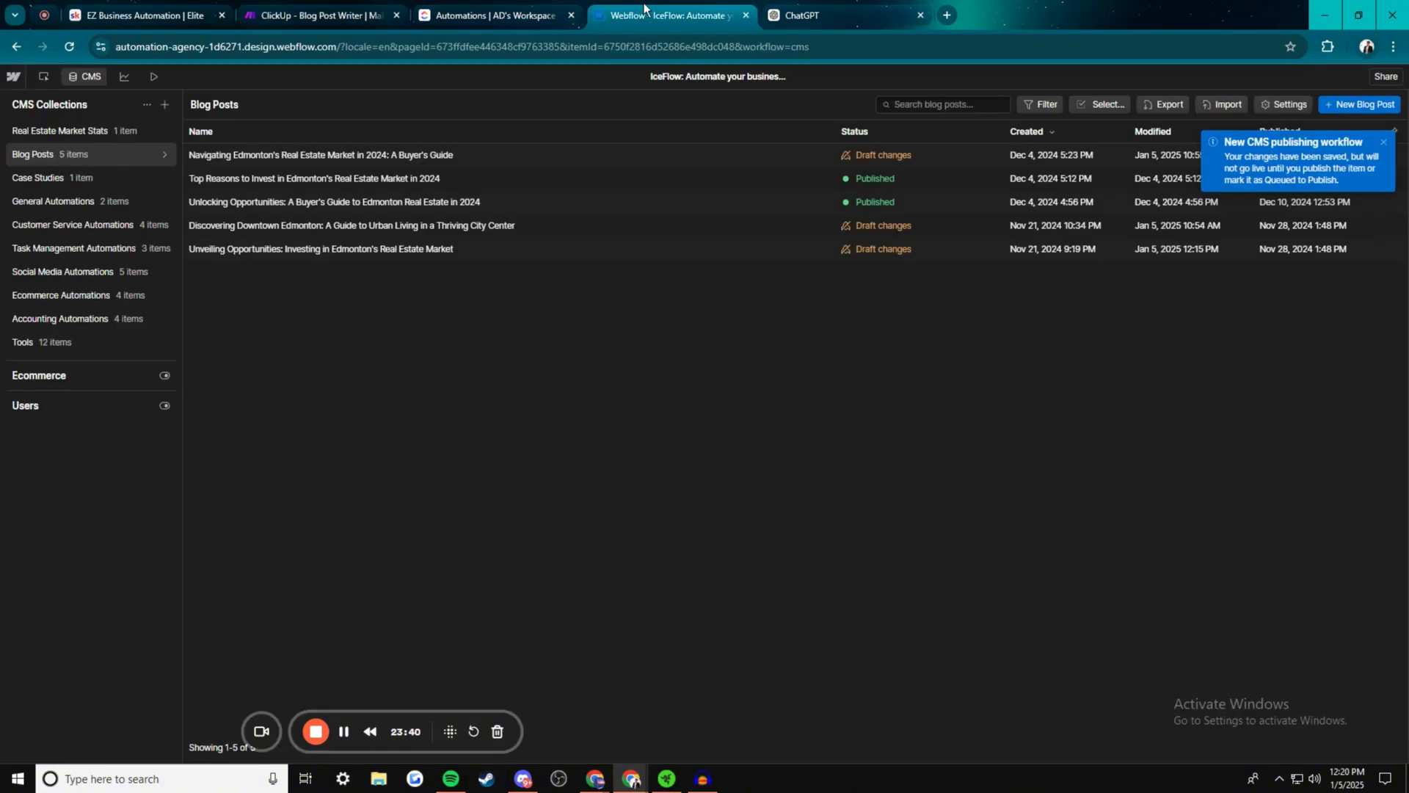
{"action": "left_click", "coordinate": [70, 47]}
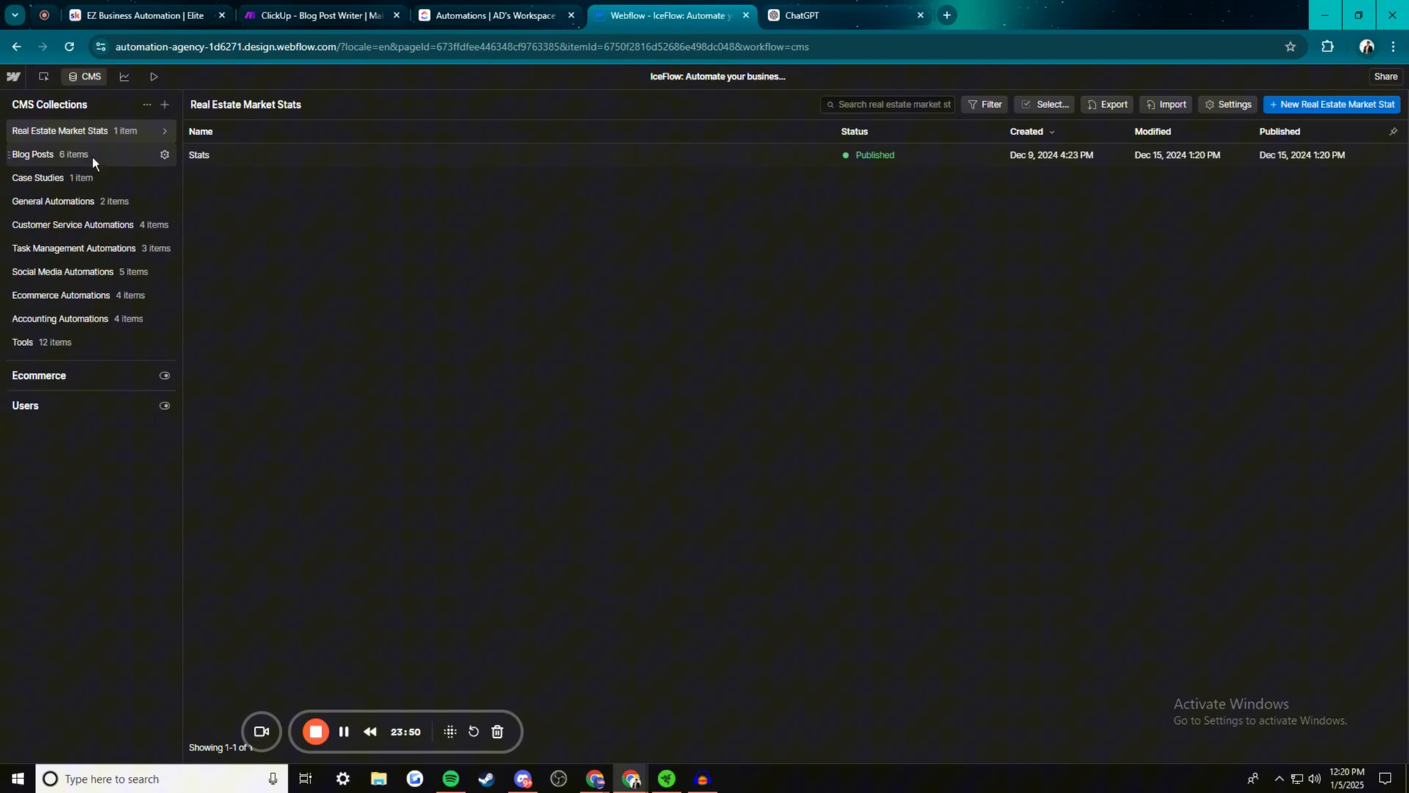
{"action": "left_click", "coordinate": [73, 155]}
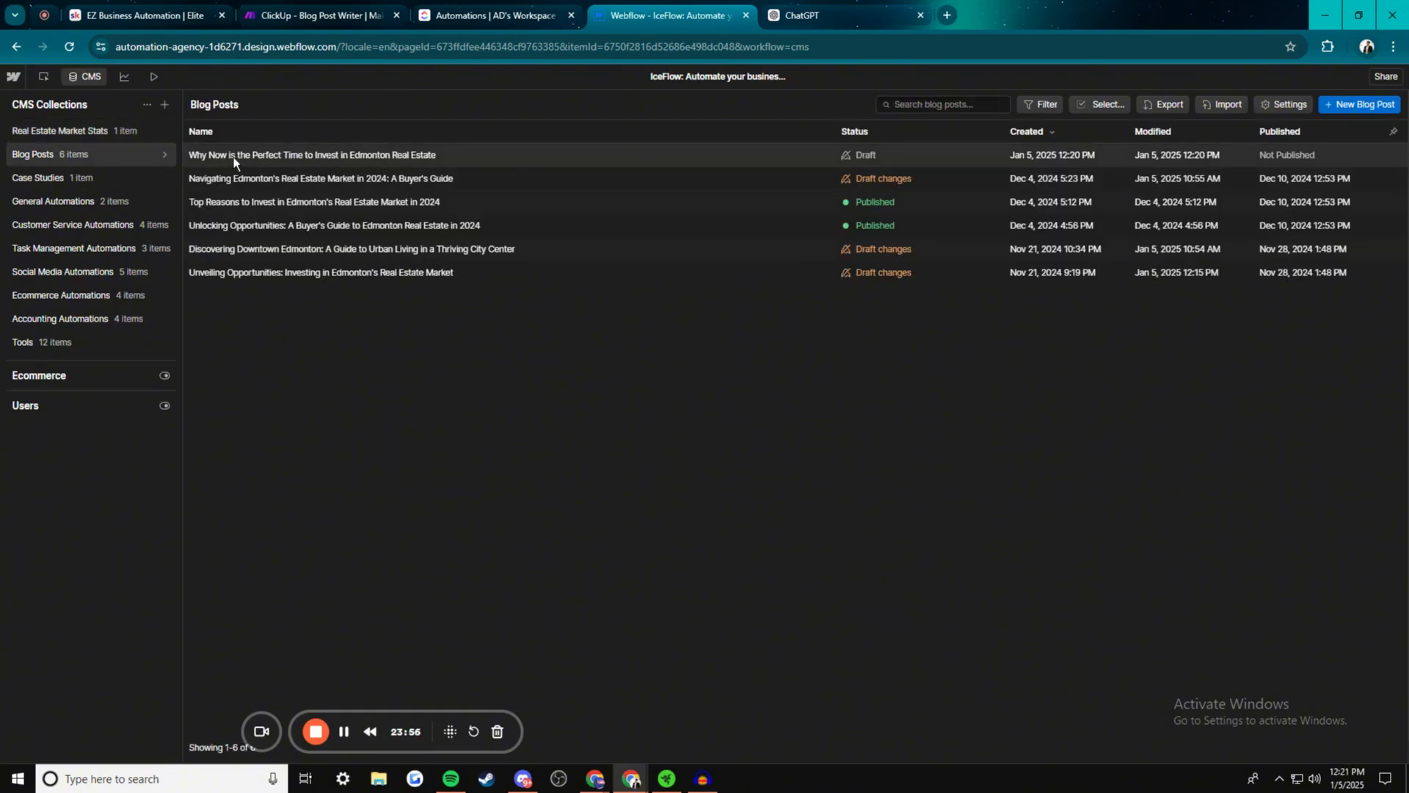
{"action": "left_click", "coordinate": [324, 157]}
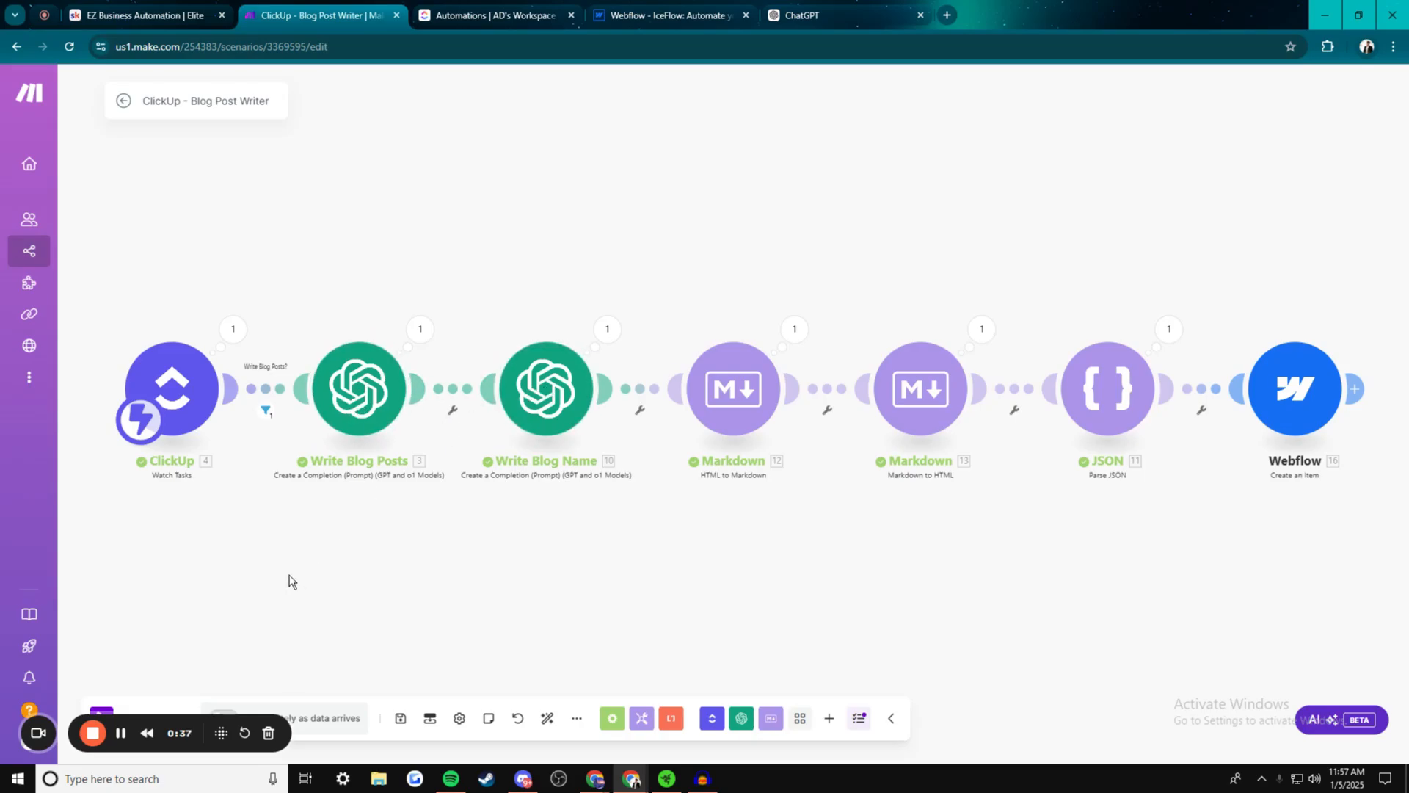
Look over the EZ Business Automation community page, and compare the Make blog writer scenario with the ClickUp Automations list
{"action": "left_click", "coordinate": [146, 15]}
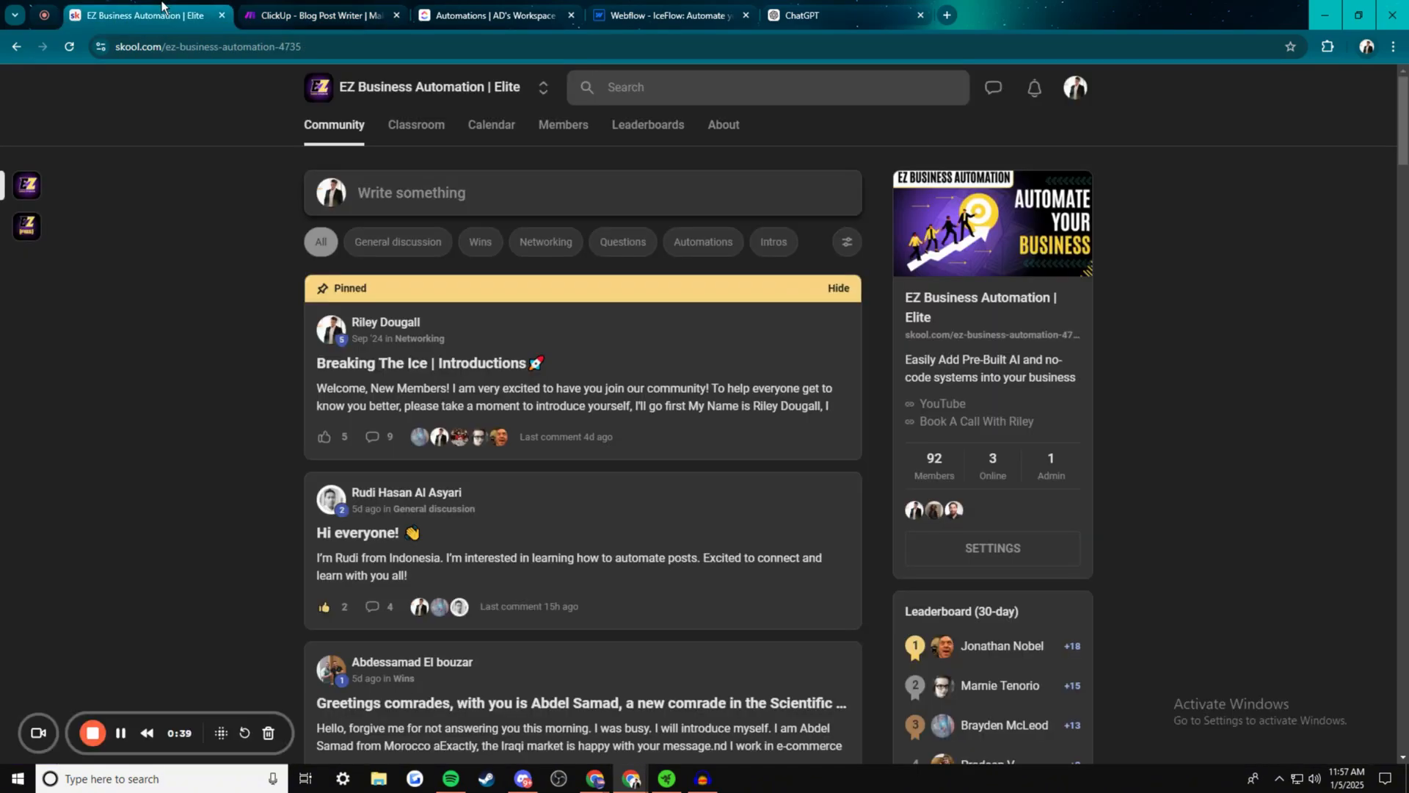
{"action": "left_click", "coordinate": [304, 7]}
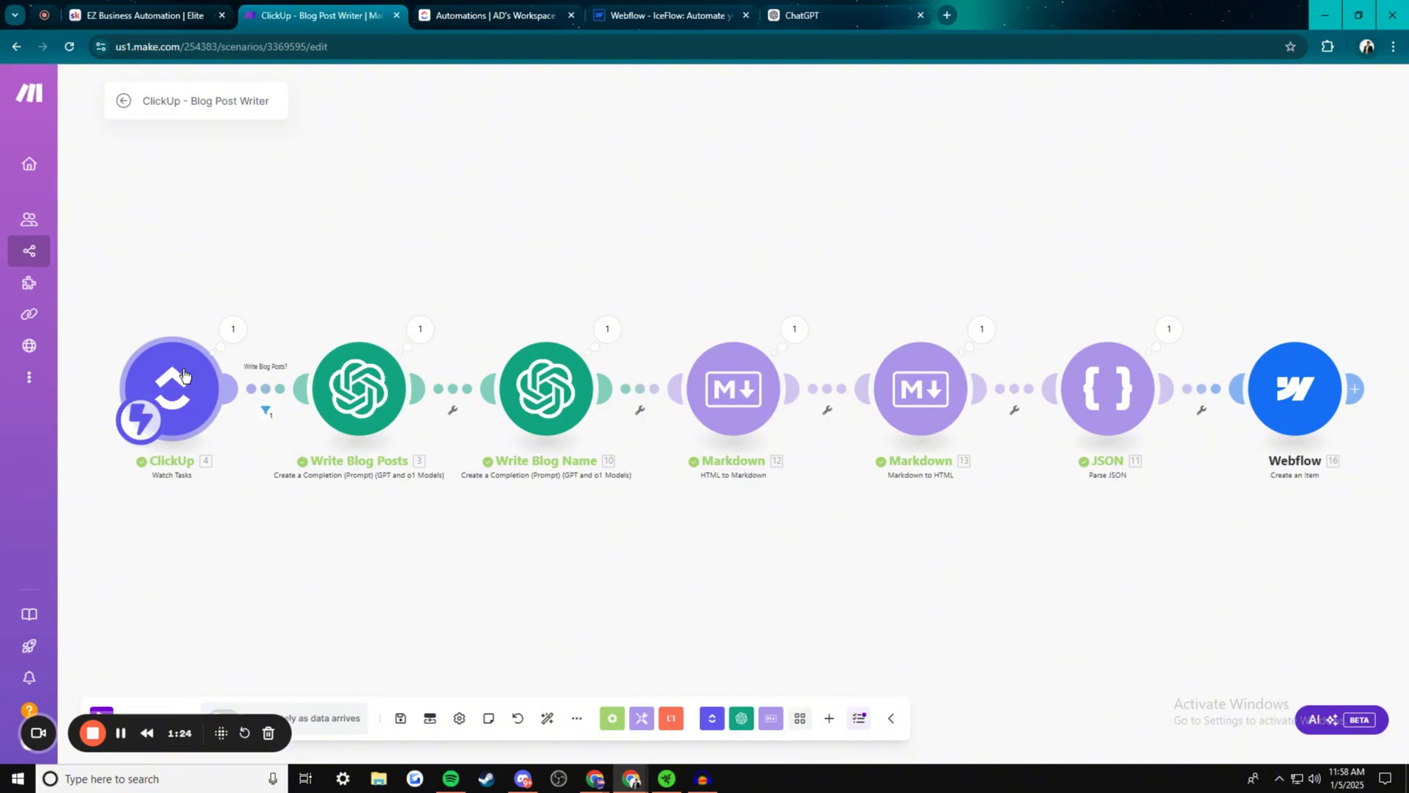
{"action": "left_click", "coordinate": [497, 17]}
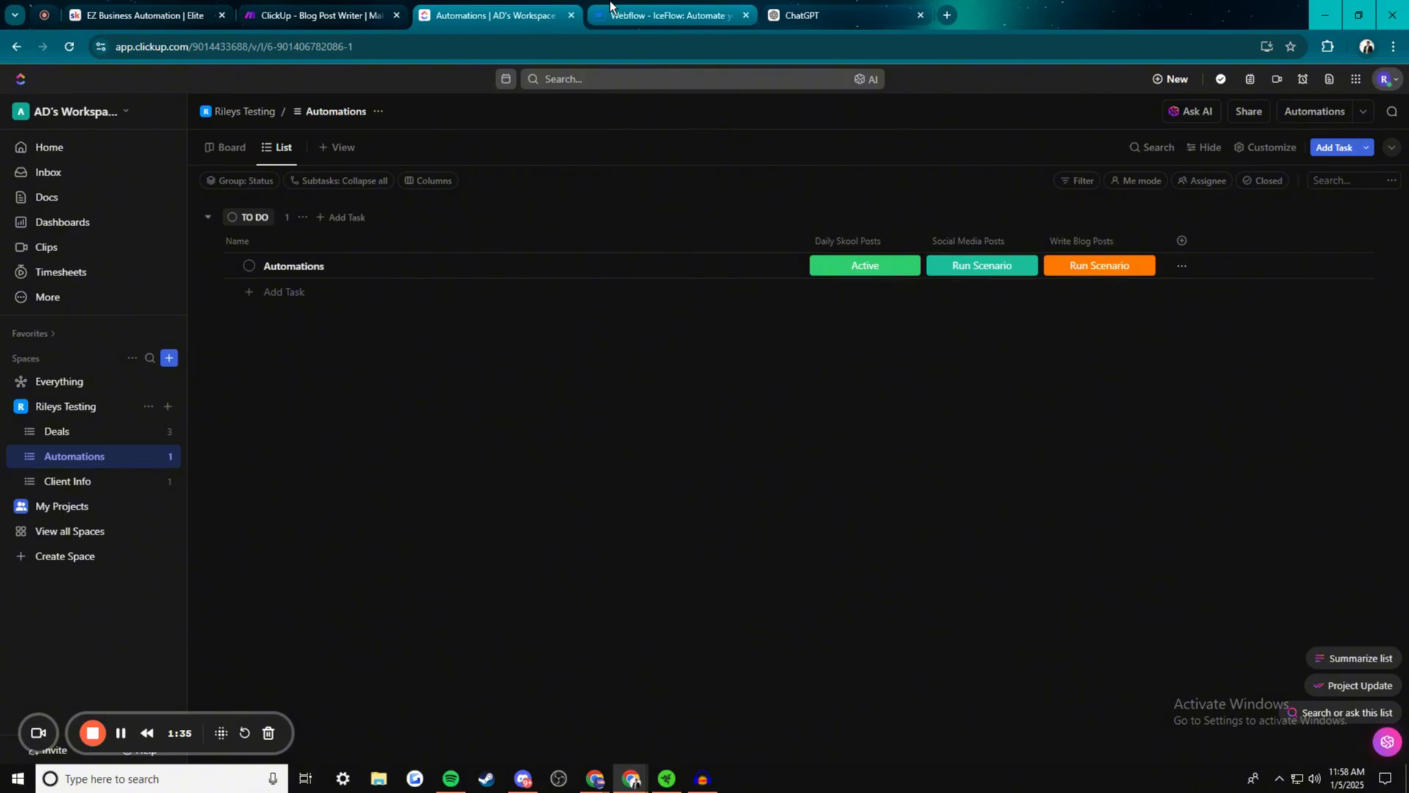
{"action": "left_click", "coordinate": [323, 15]}
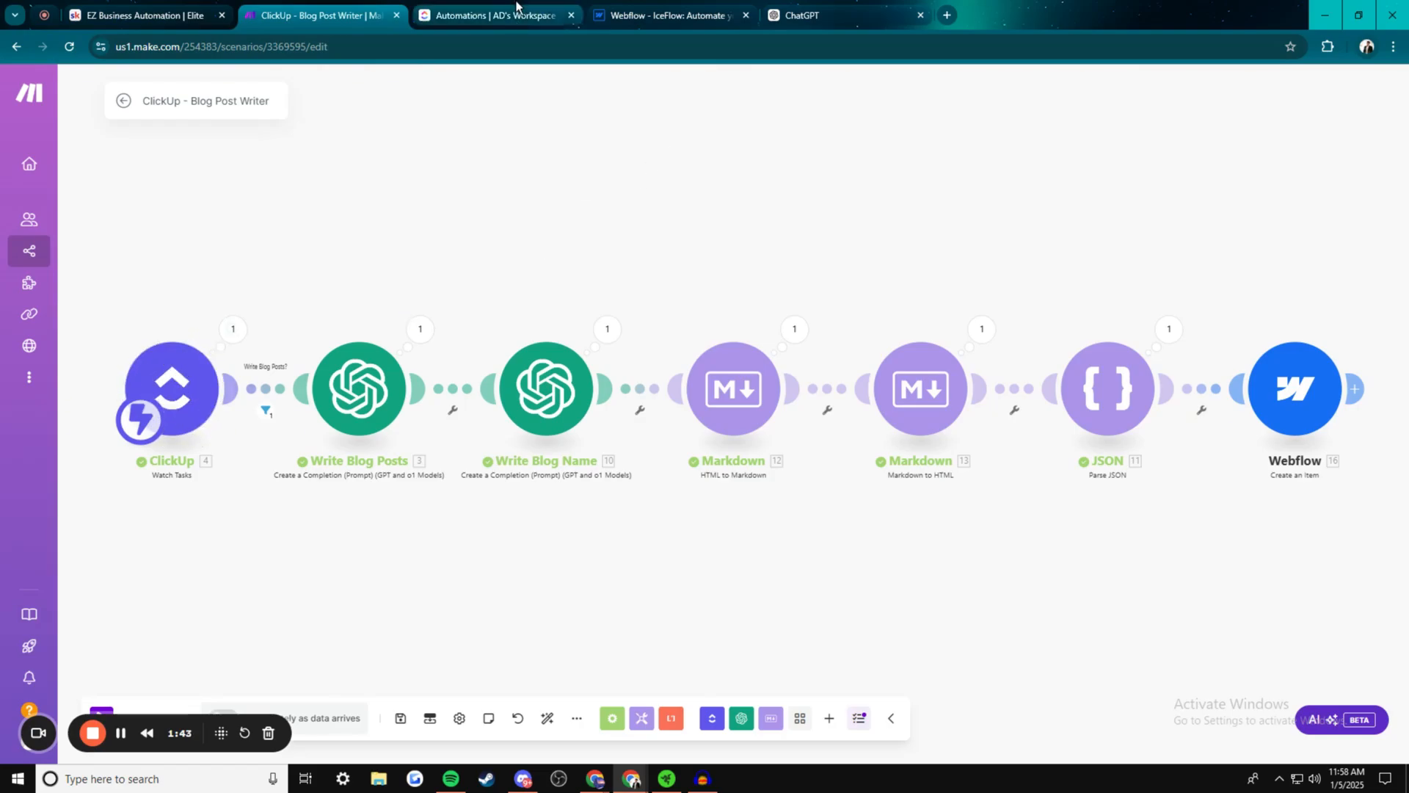
{"action": "left_click", "coordinate": [493, 15]}
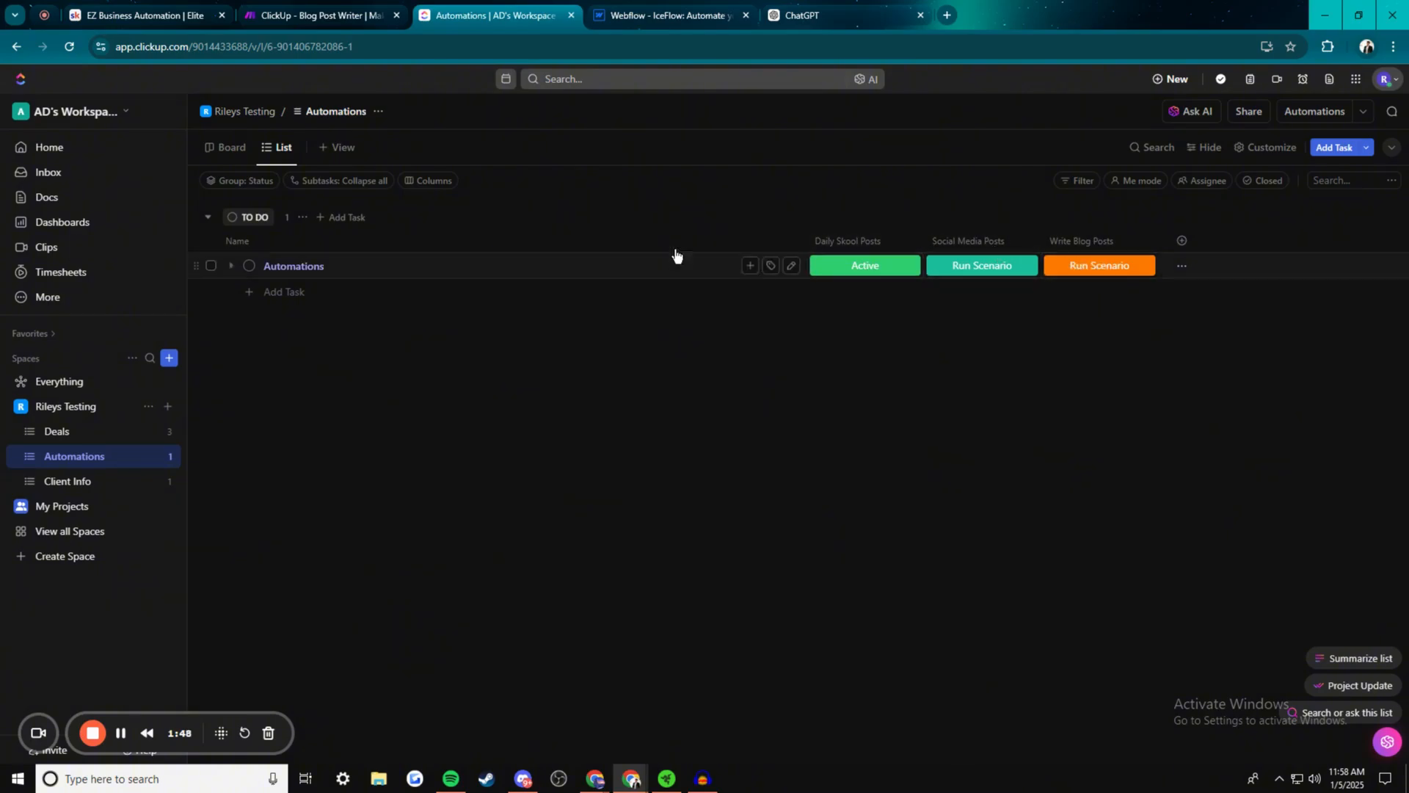
Run only the ClickUp trigger module in Make and test it by setting Write Blog Posts to Don't Run Scenario in ClickUp
{"action": "left_click", "coordinate": [335, 9]}
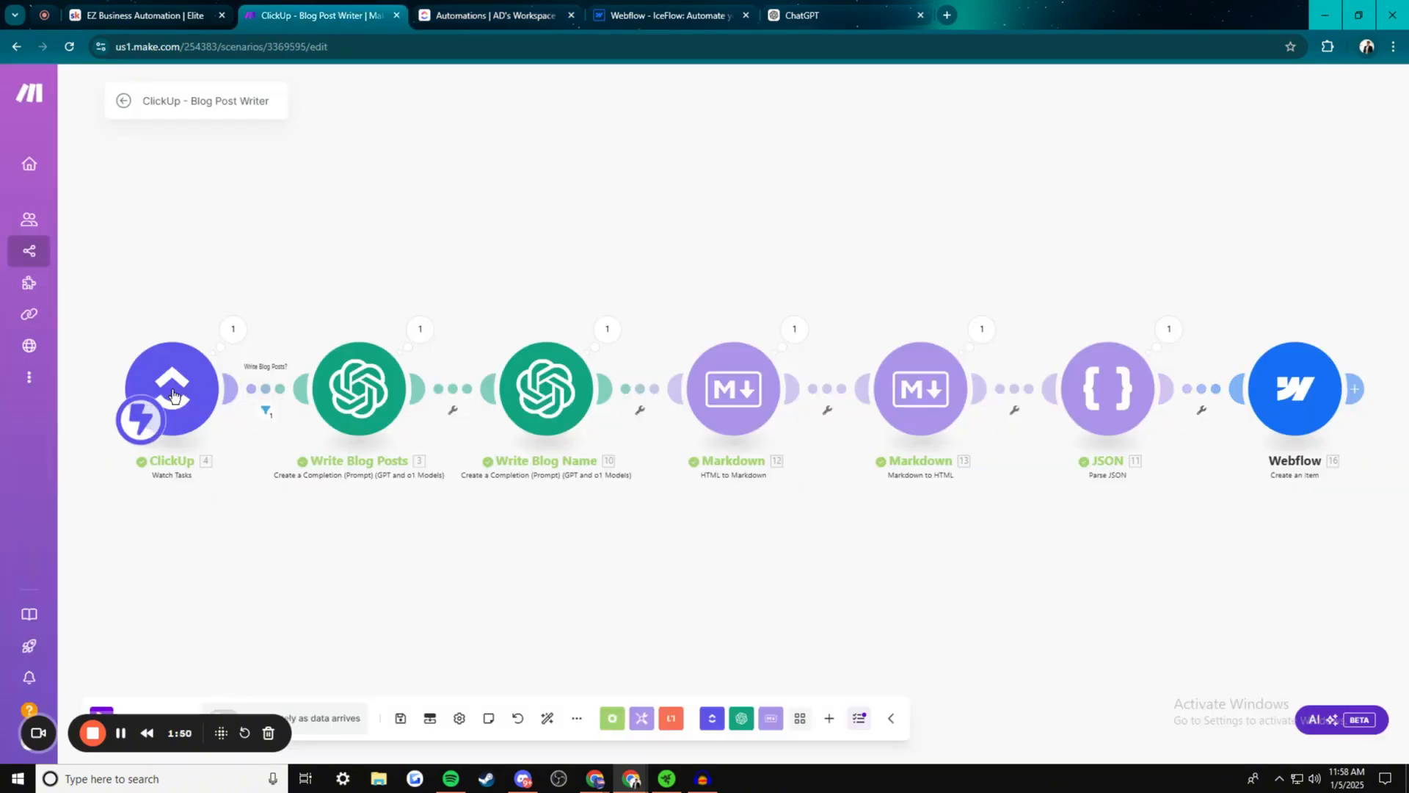
{"action": "right_click", "coordinate": [200, 393]}
{"action": "left_click", "coordinate": [232, 425]}
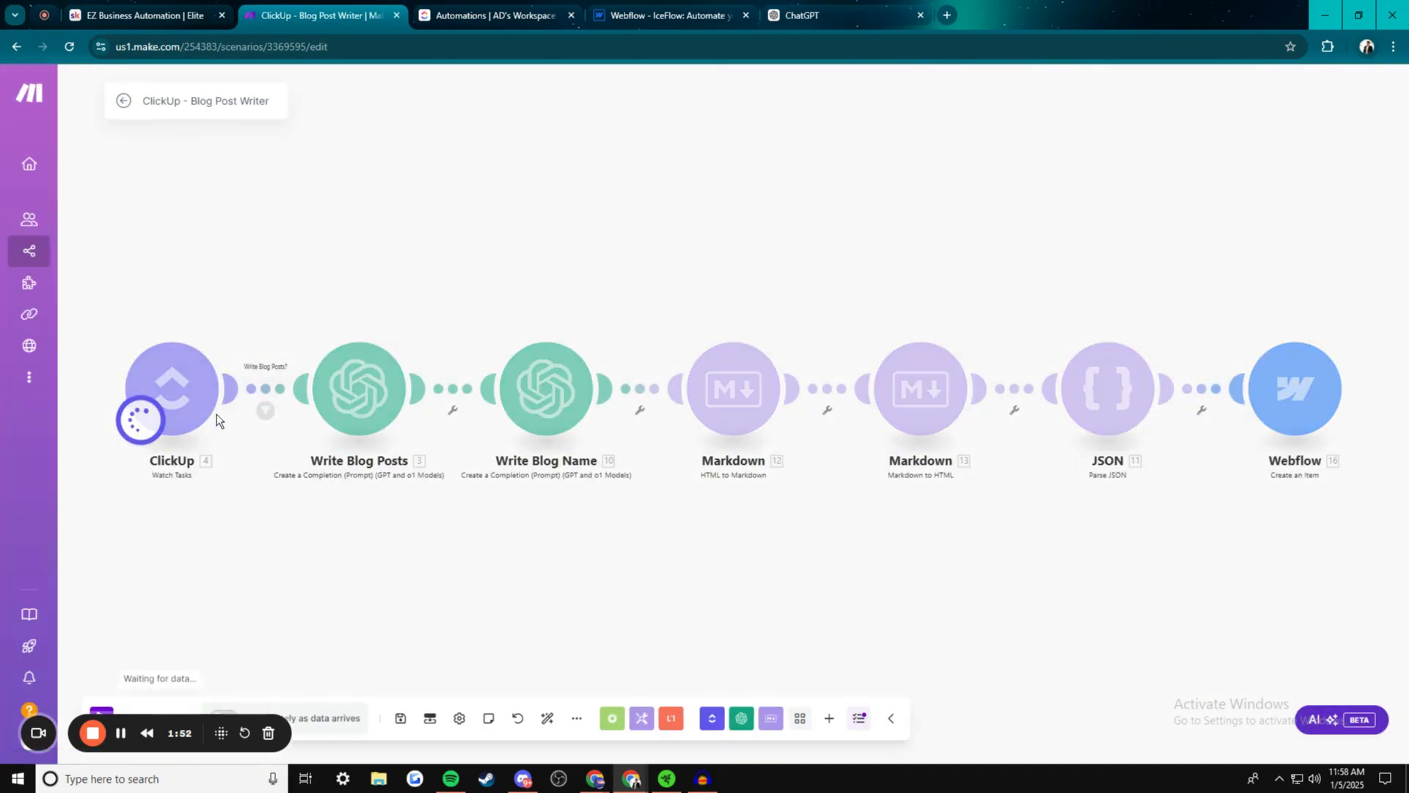
{"action": "left_click", "coordinate": [496, 15]}
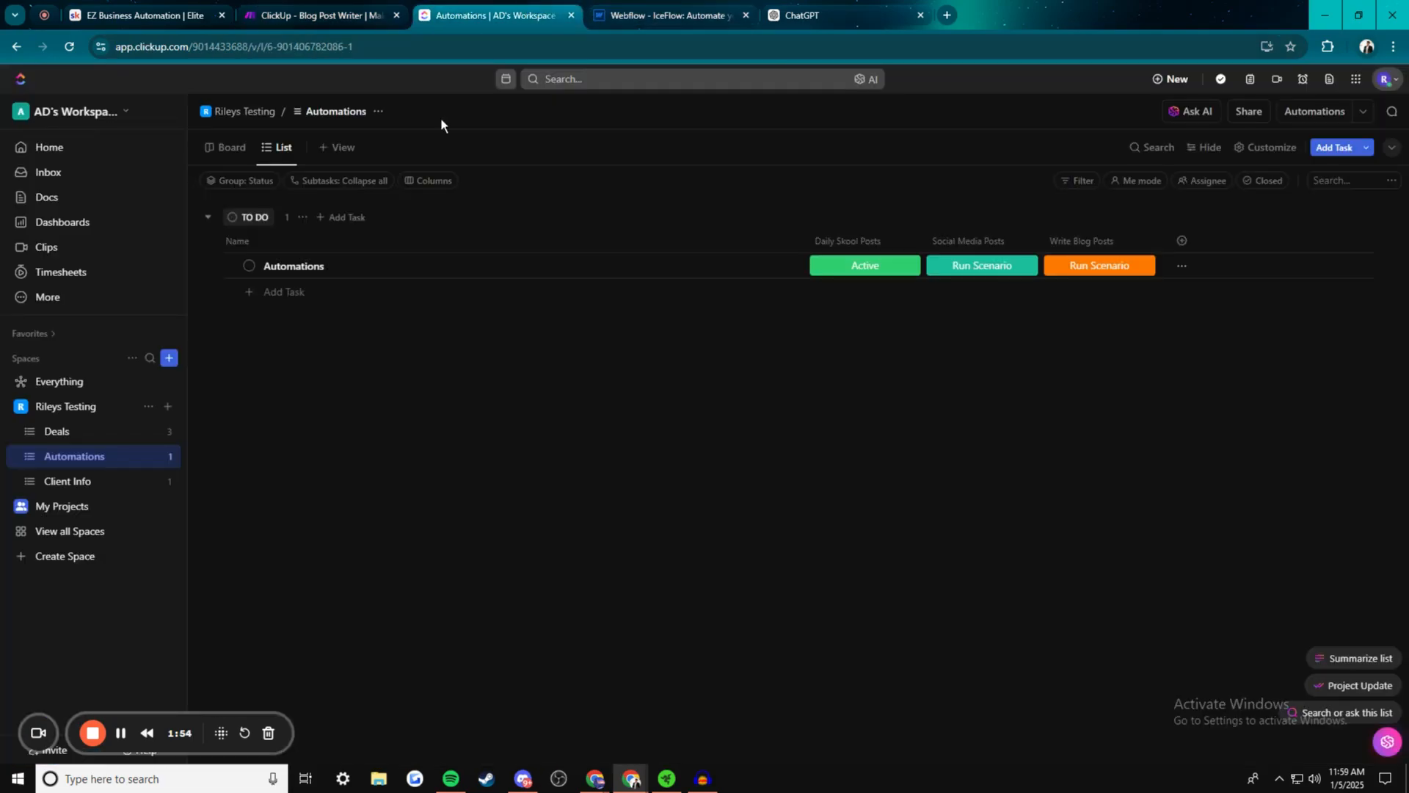
{"action": "left_click", "coordinate": [1099, 266]}
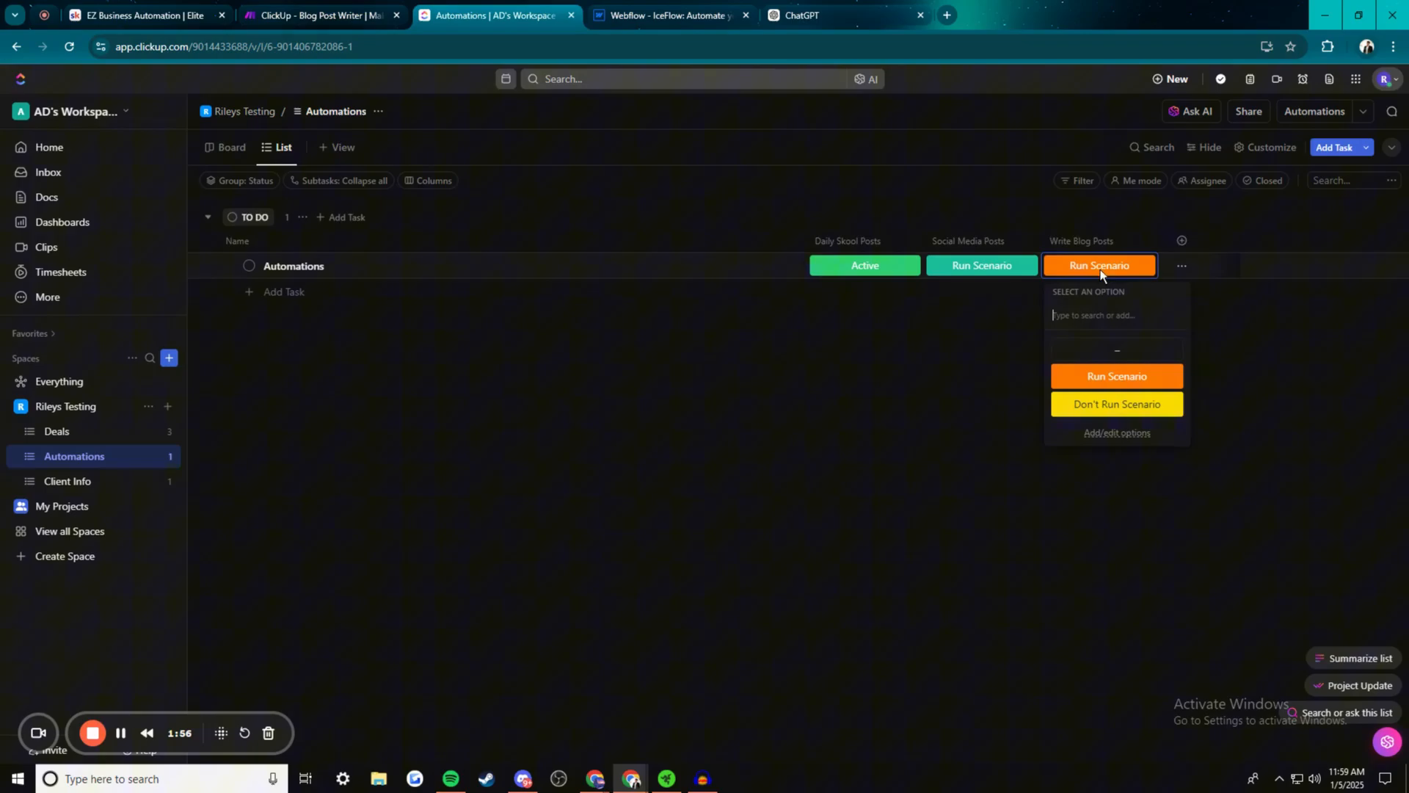
{"action": "left_click", "coordinate": [1111, 403]}
{"action": "left_click", "coordinate": [351, 8]}
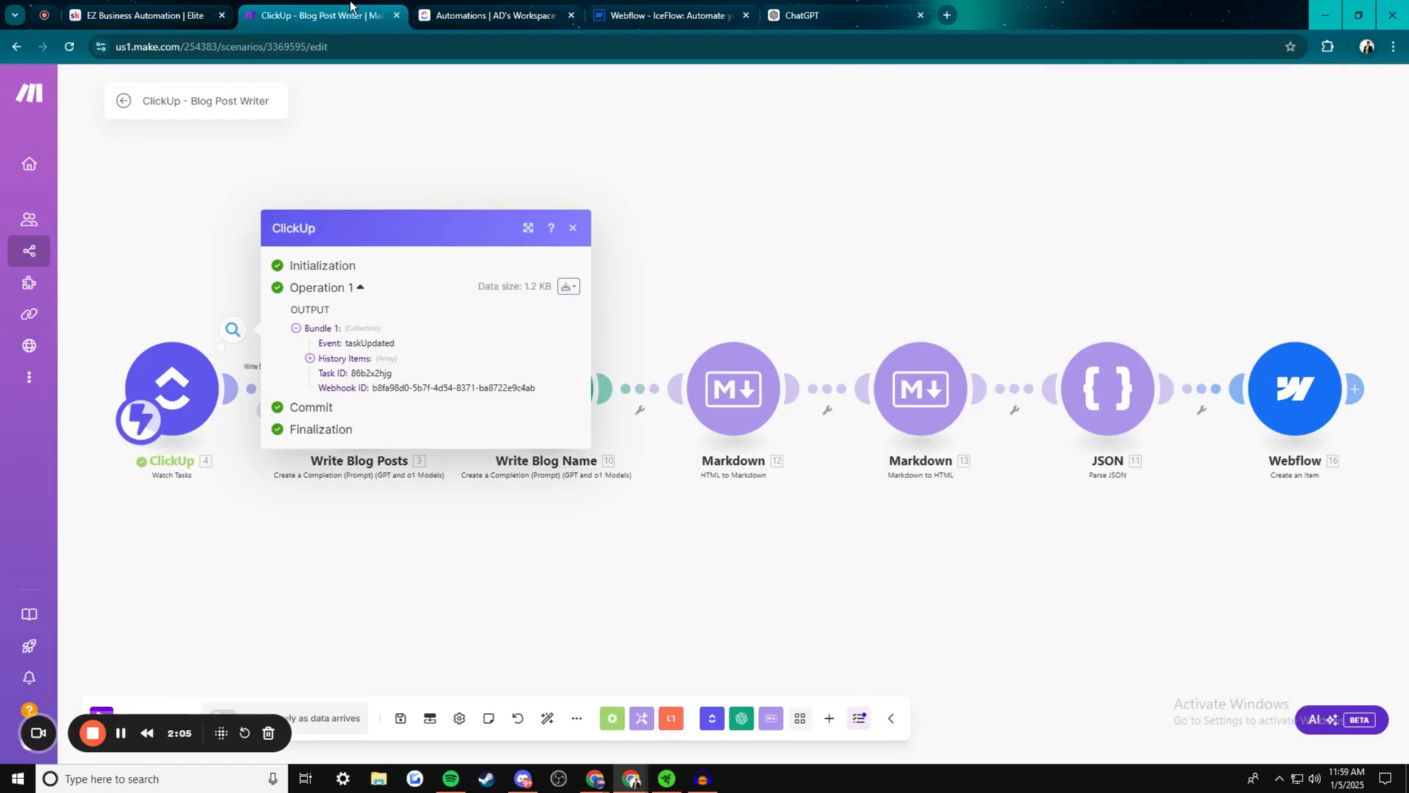
Run the ClickUp trigger module alone again and test it by setting Write Blog Posts to Run Scenario in ClickUp
{"action": "left_click", "coordinate": [496, 15]}
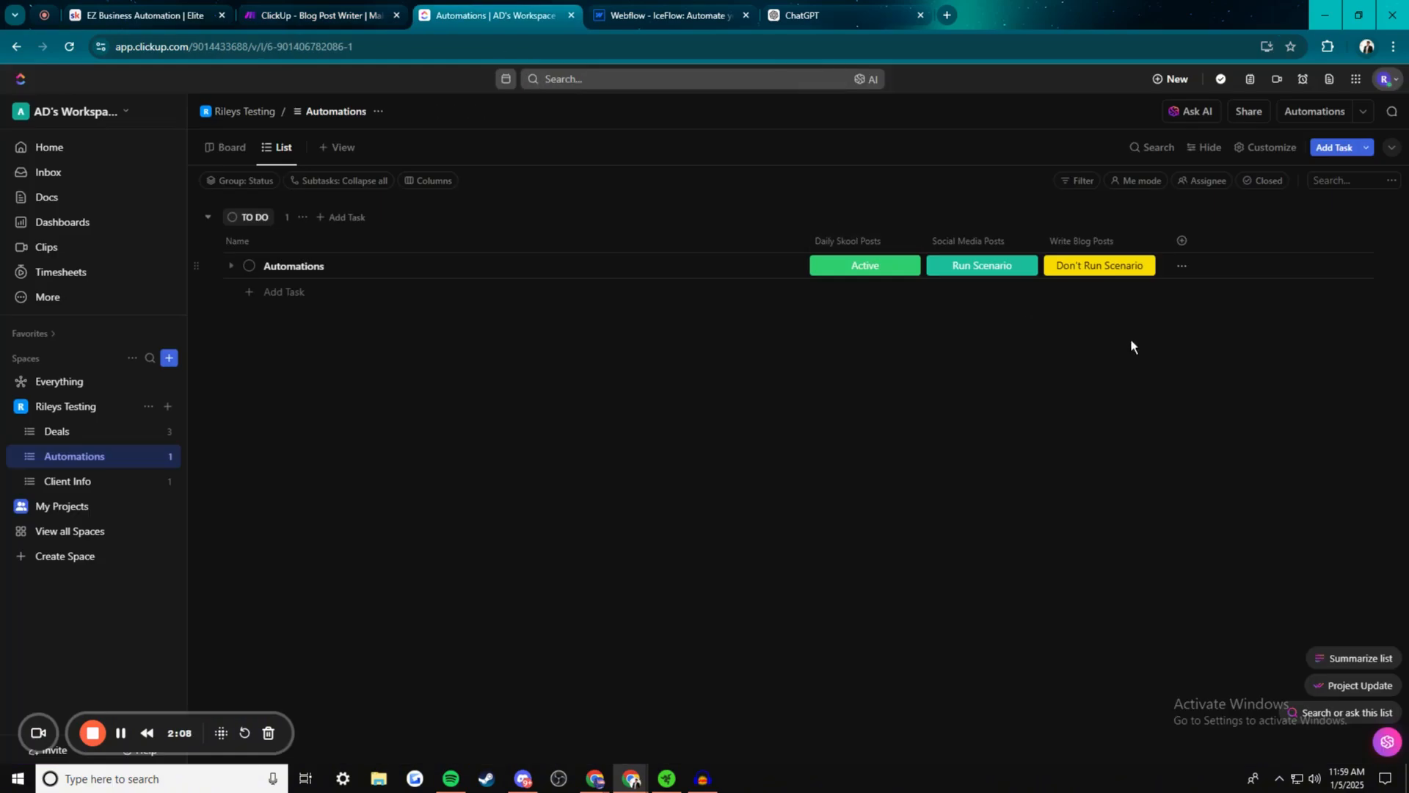
{"action": "left_click", "coordinate": [1072, 267]}
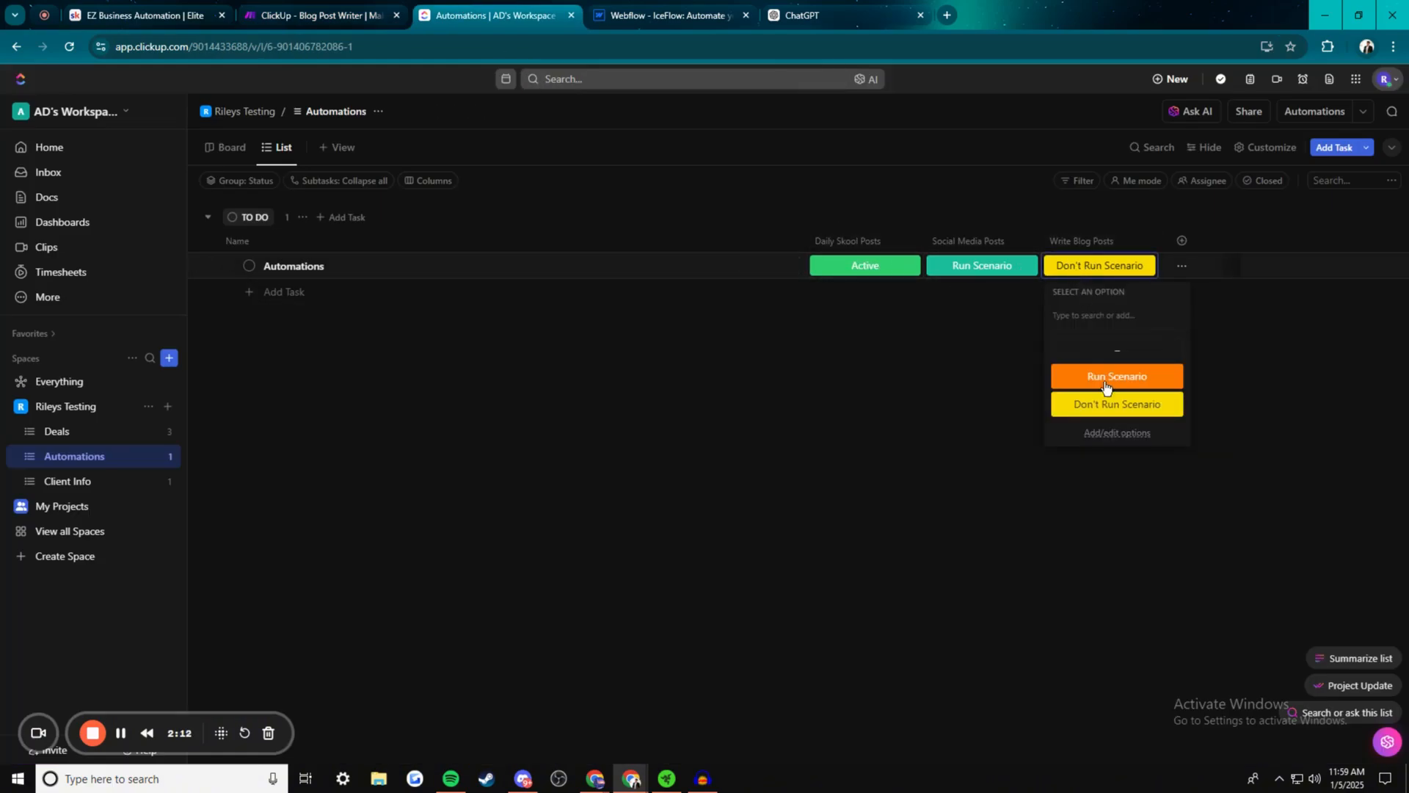
{"action": "left_click", "coordinate": [315, 14]}
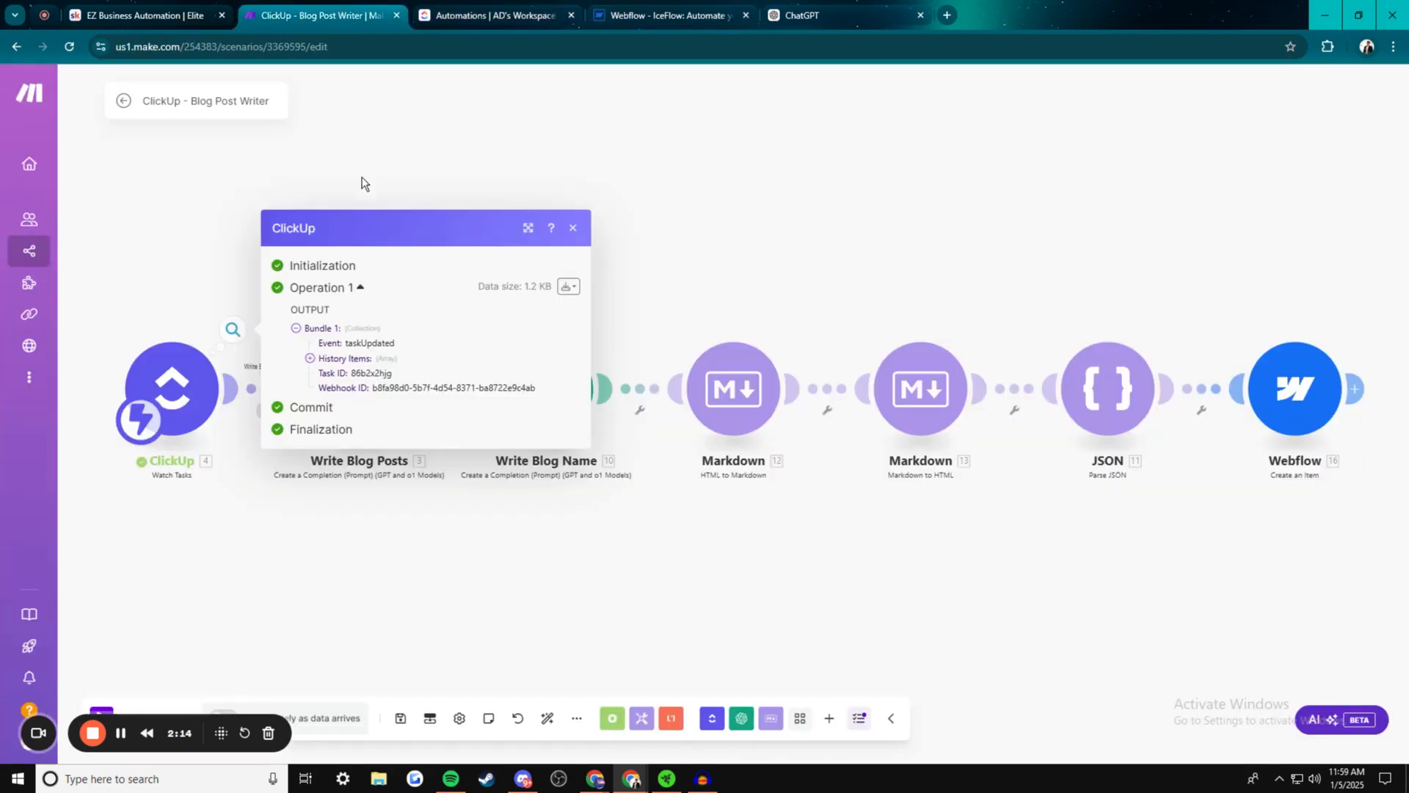
{"action": "right_click", "coordinate": [200, 390]}
{"action": "left_click", "coordinate": [253, 426]}
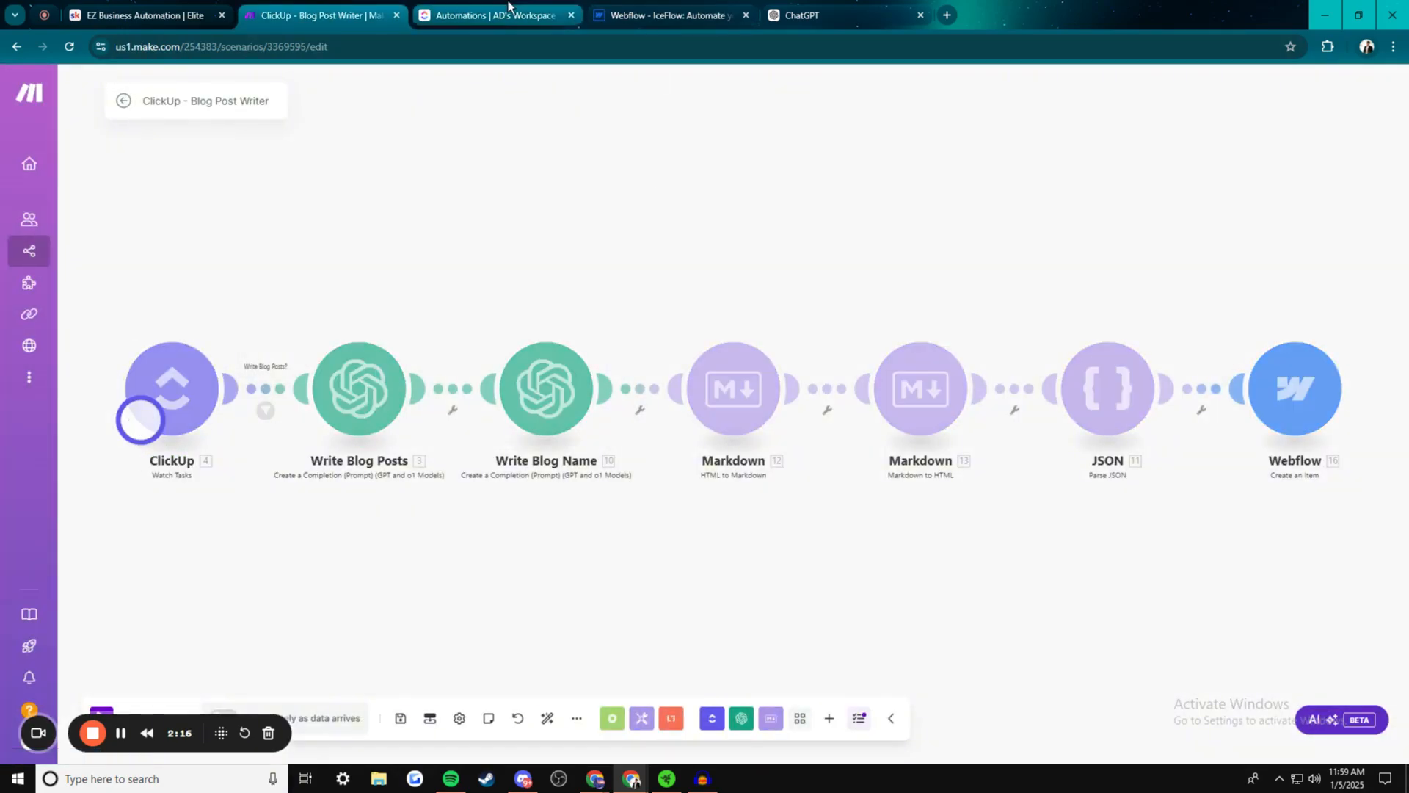
{"action": "left_click", "coordinate": [471, 13]}
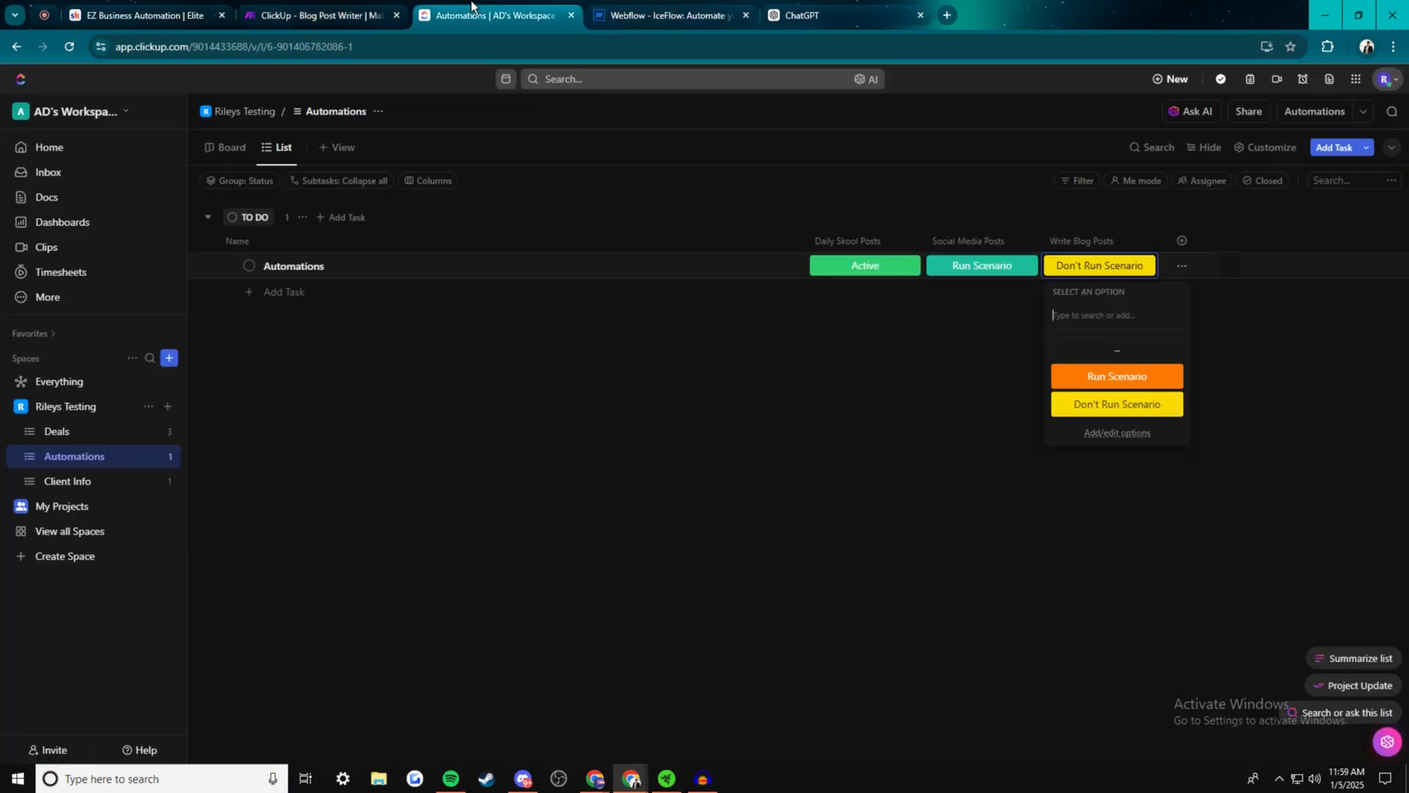
{"action": "left_click", "coordinate": [1118, 374]}
{"action": "left_click", "coordinate": [323, 15]}
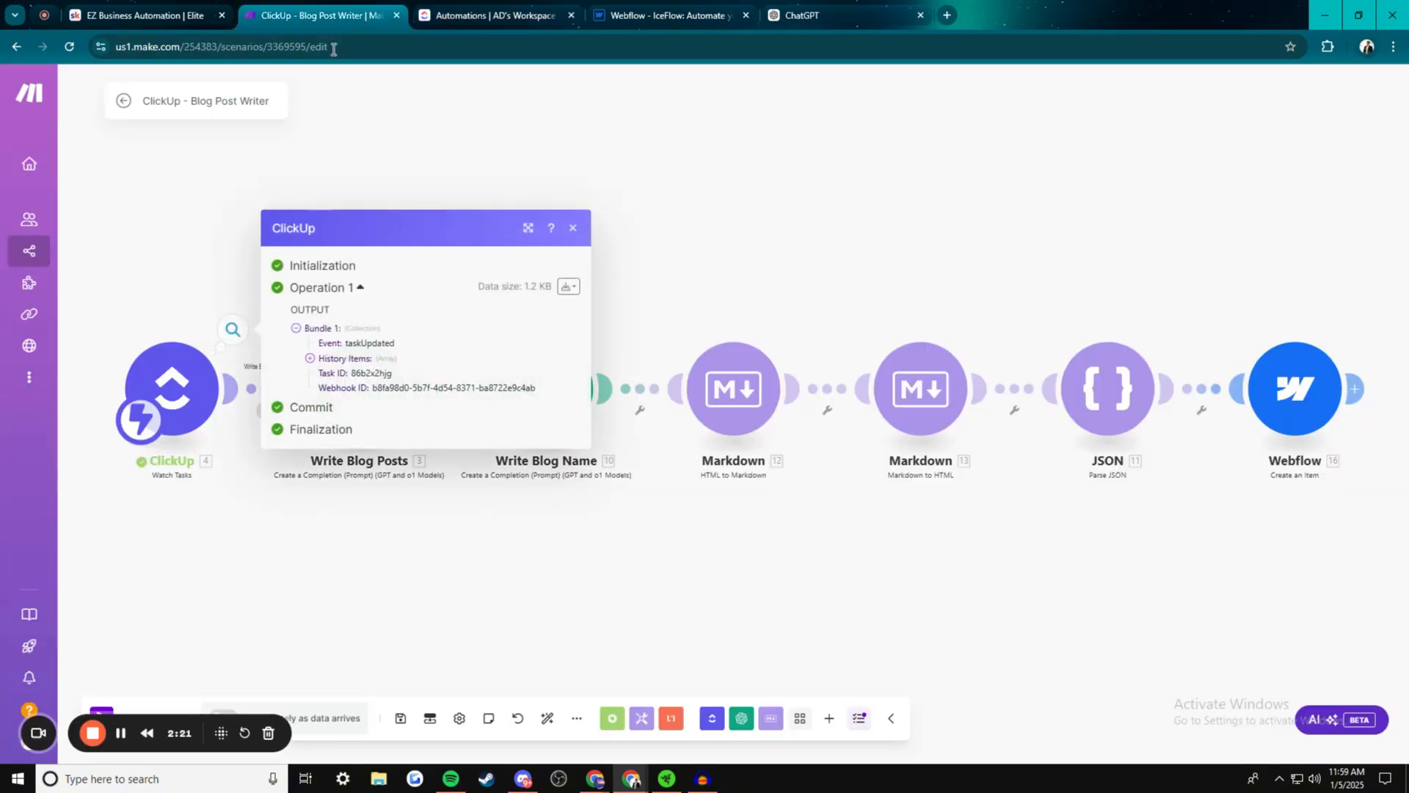
{"action": "left_click", "coordinate": [198, 208]}
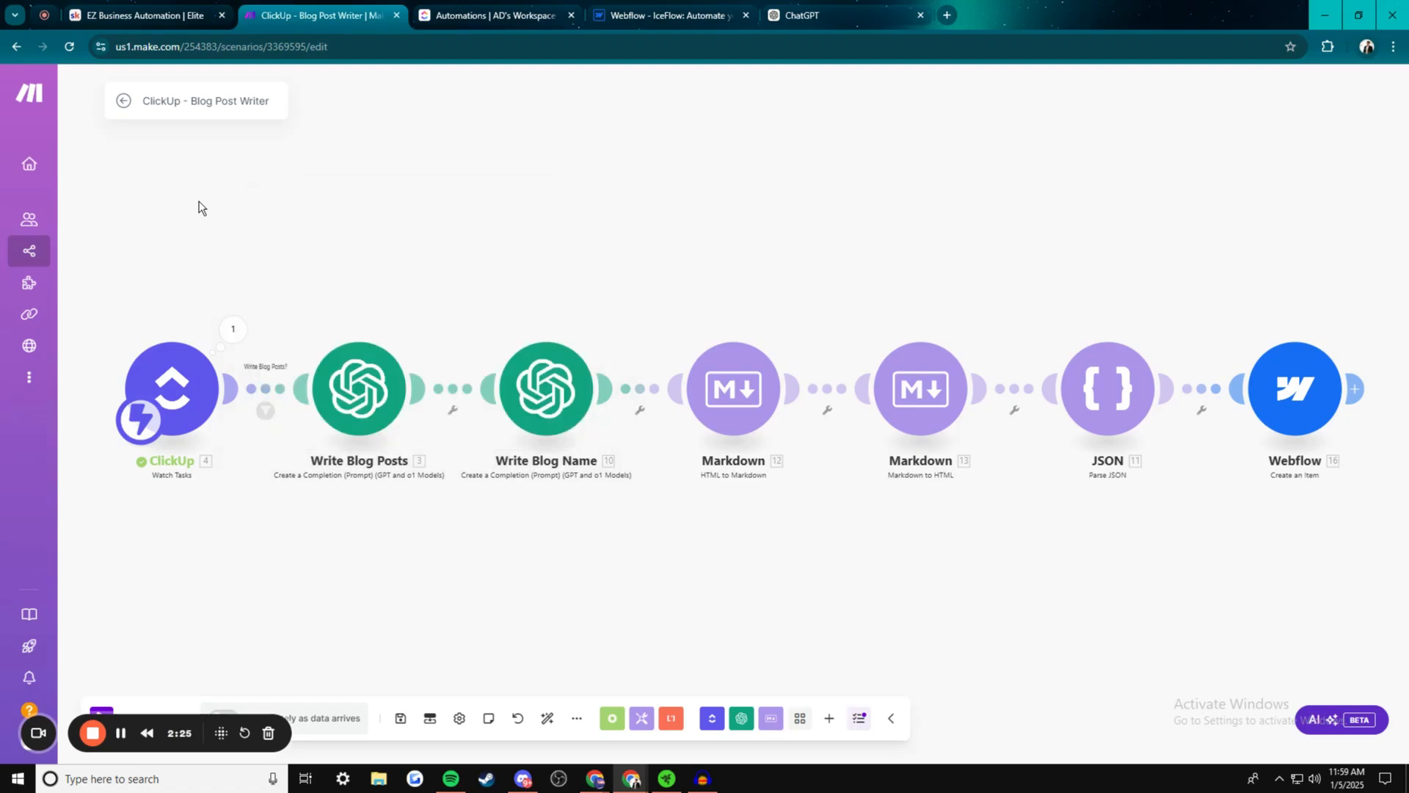
Define a new dropdown field named "Blog post" in the ClickUp Automations list with the options "run" and "Run again"
{"action": "left_click", "coordinate": [516, 14]}
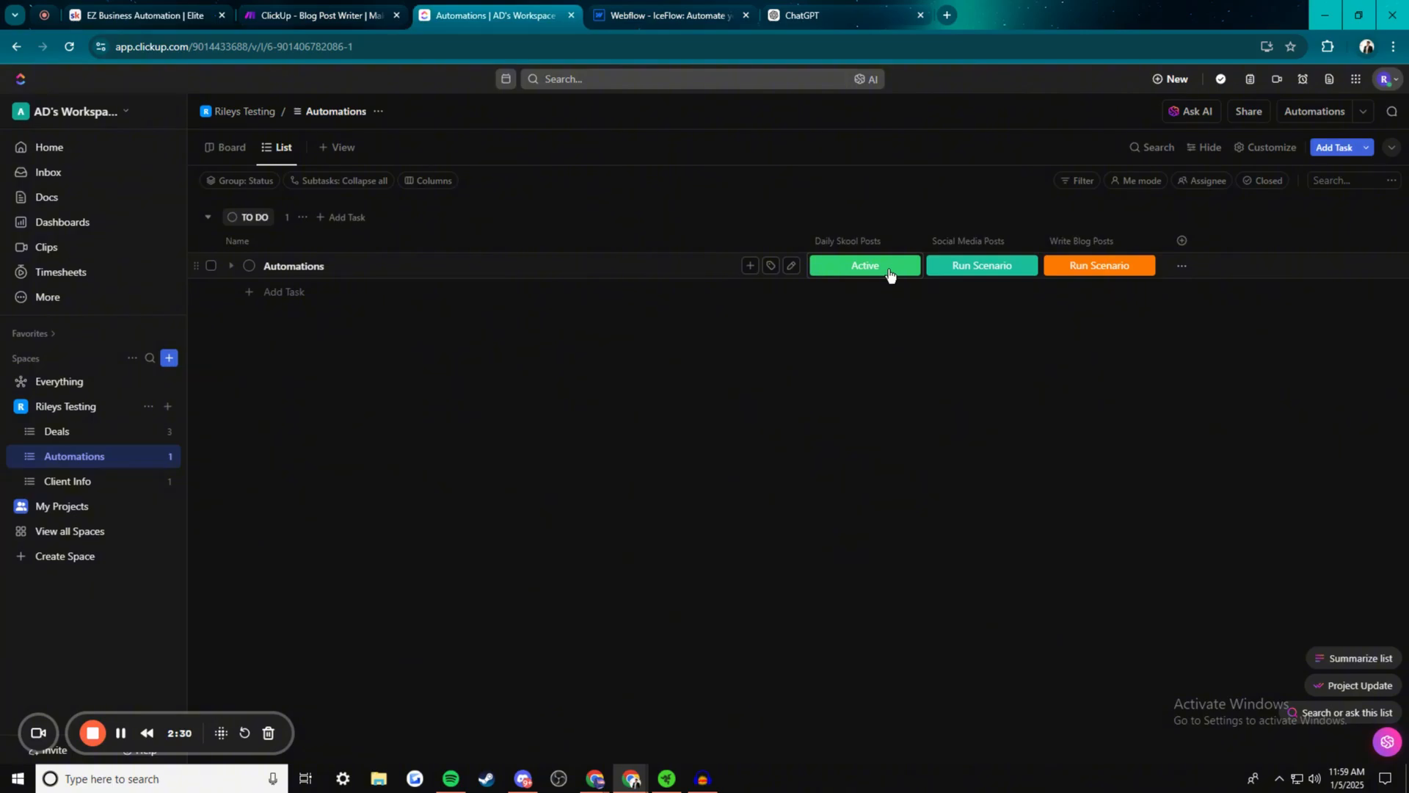
{"action": "left_click", "coordinate": [1189, 241]}
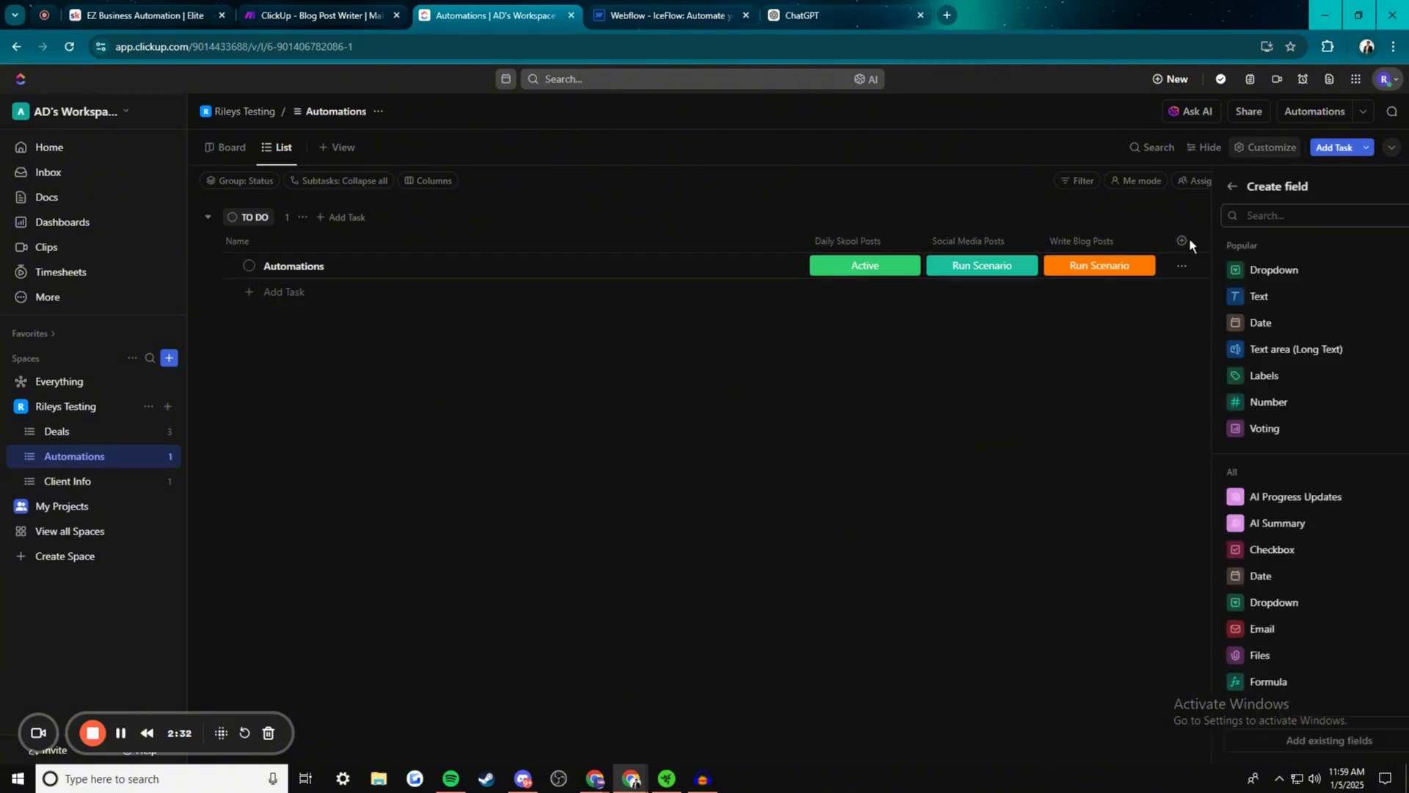
{"action": "left_click", "coordinate": [1238, 270]}
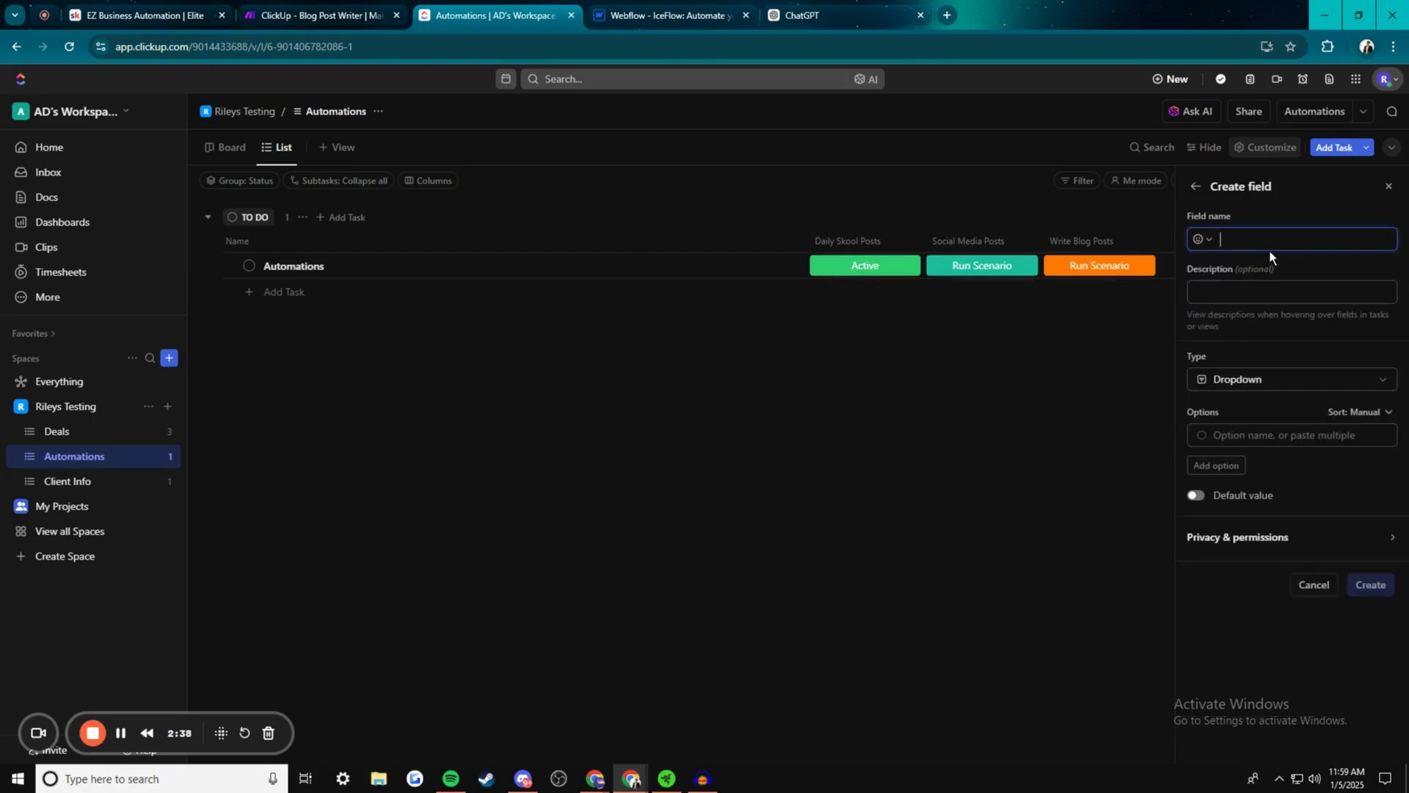
{"action": "type", "text": "nlog"}
{"action": "left_click", "coordinate": [1259, 435]}
{"action": "type", "text": "run"}
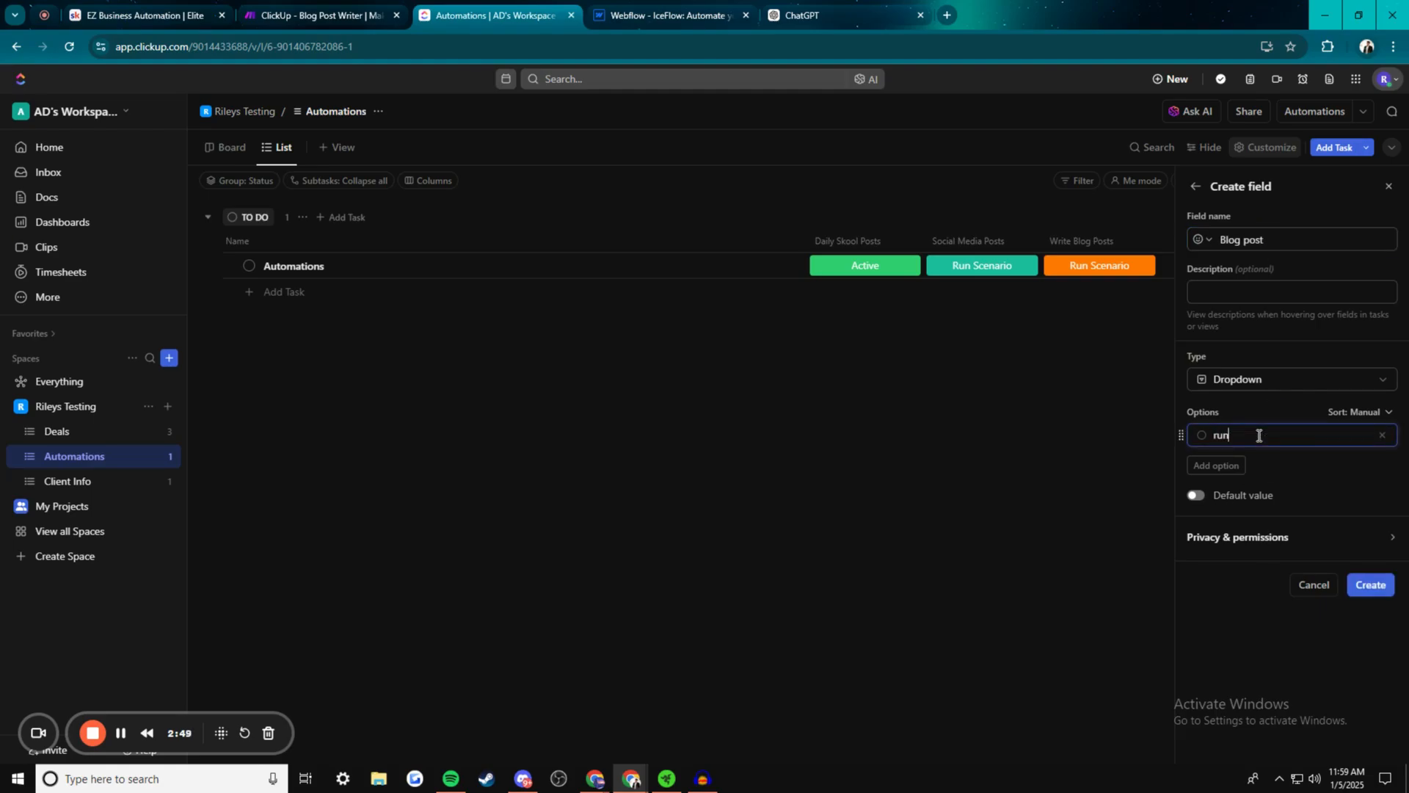
{"action": "left_click", "coordinate": [1217, 466]}
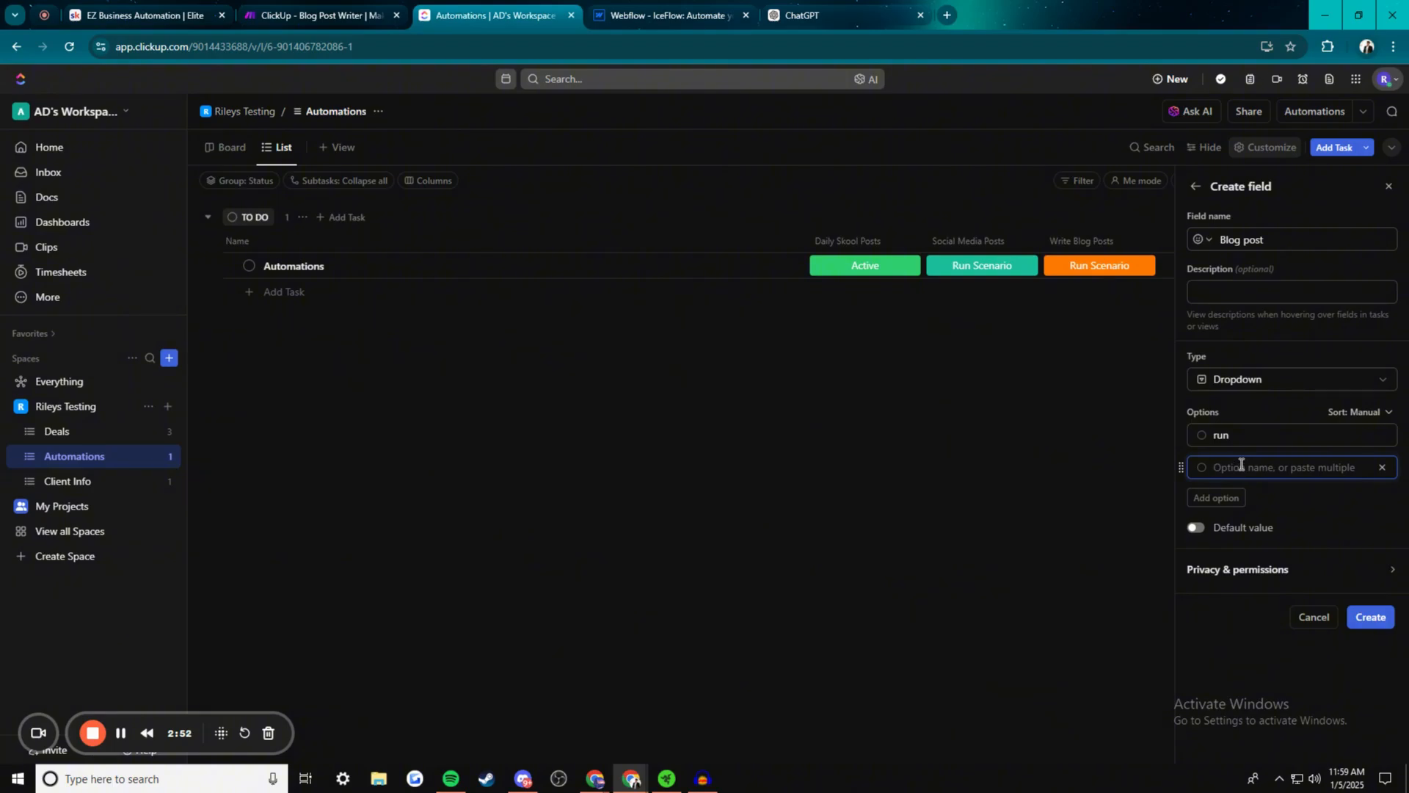
{"action": "type", "text": "Run again"}
Colour the "run" option pink and the "Run again" option dark orange, and create the field
{"action": "left_click", "coordinate": [1201, 434]}
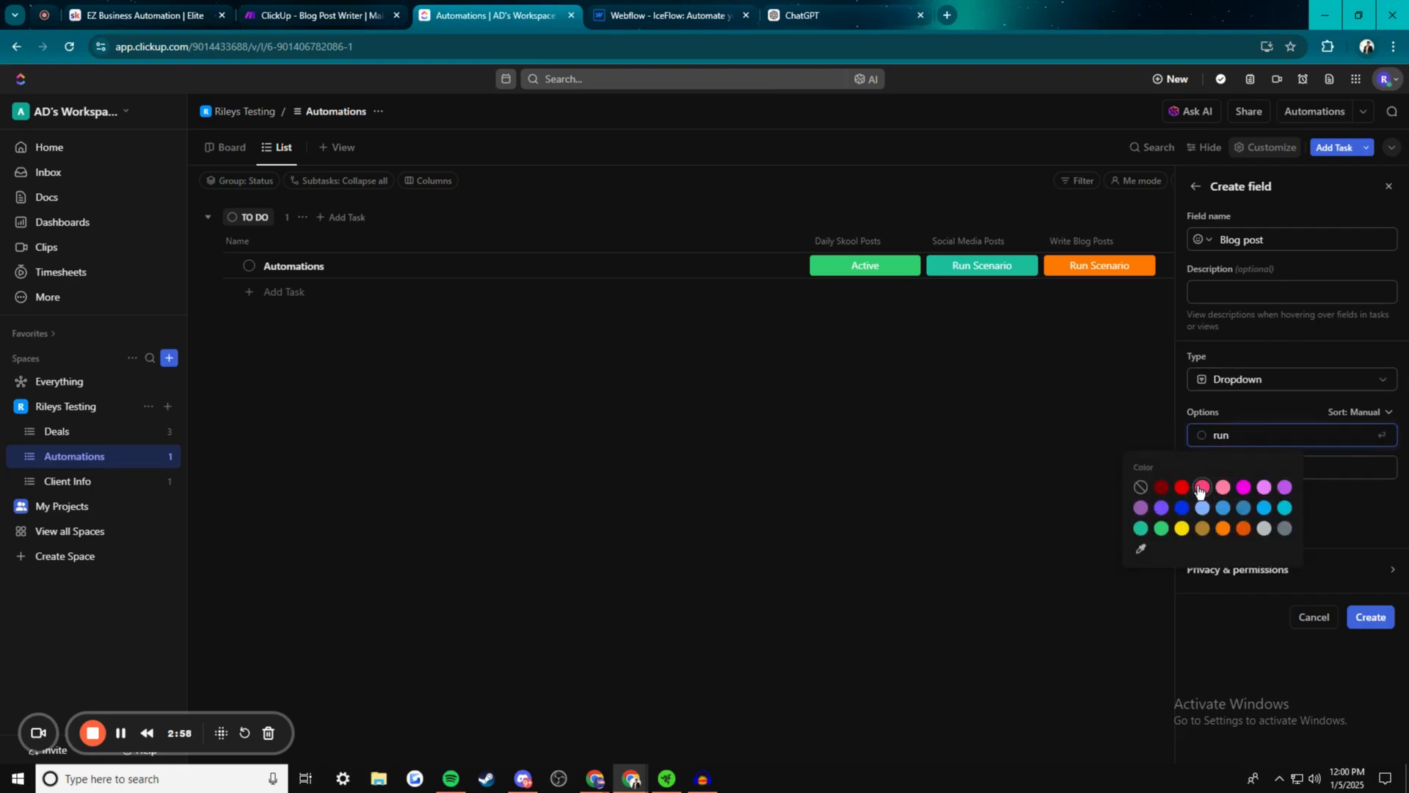
{"action": "left_click", "coordinate": [1203, 487]}
{"action": "left_click", "coordinate": [1204, 470]}
{"action": "left_click", "coordinate": [1243, 560]}
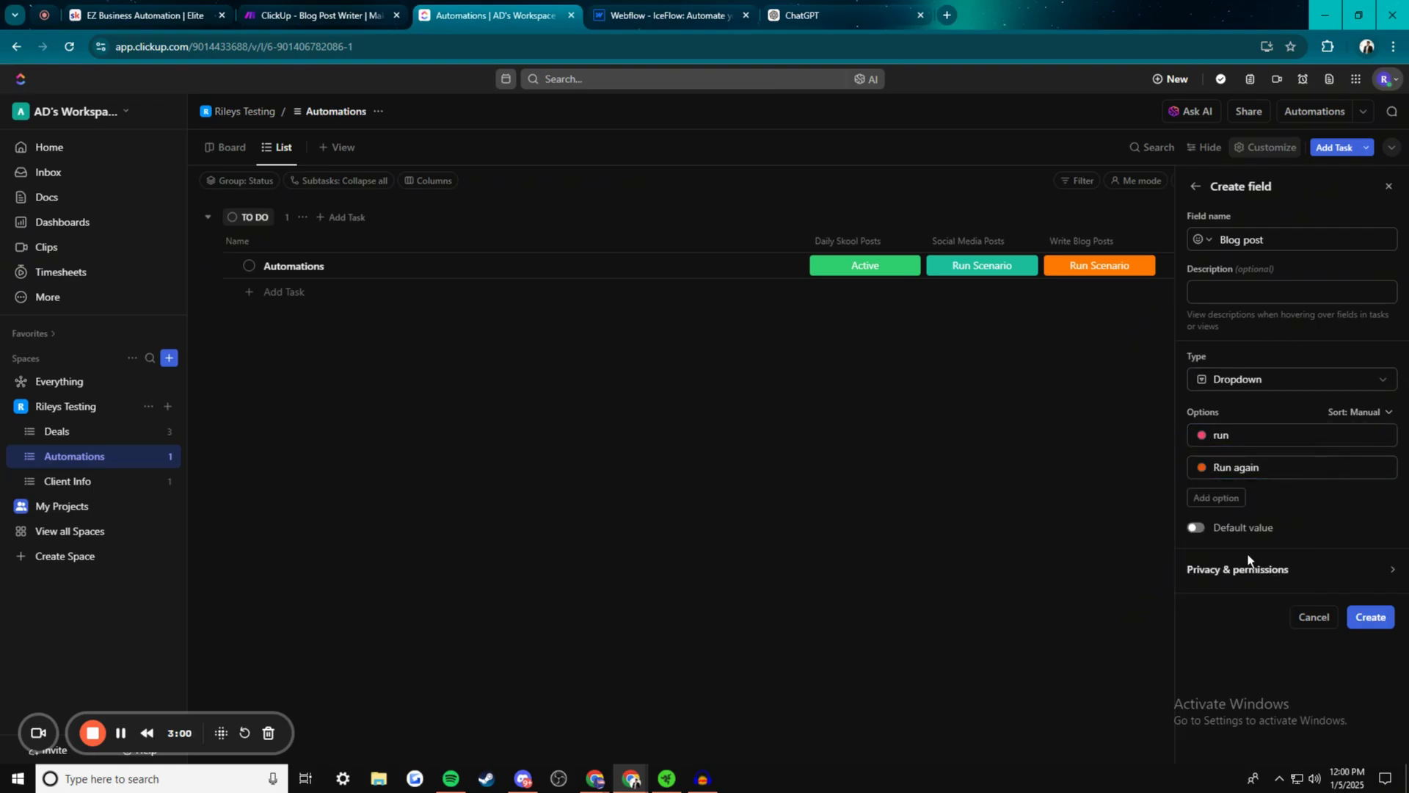
{"action": "left_click", "coordinate": [1371, 617]}
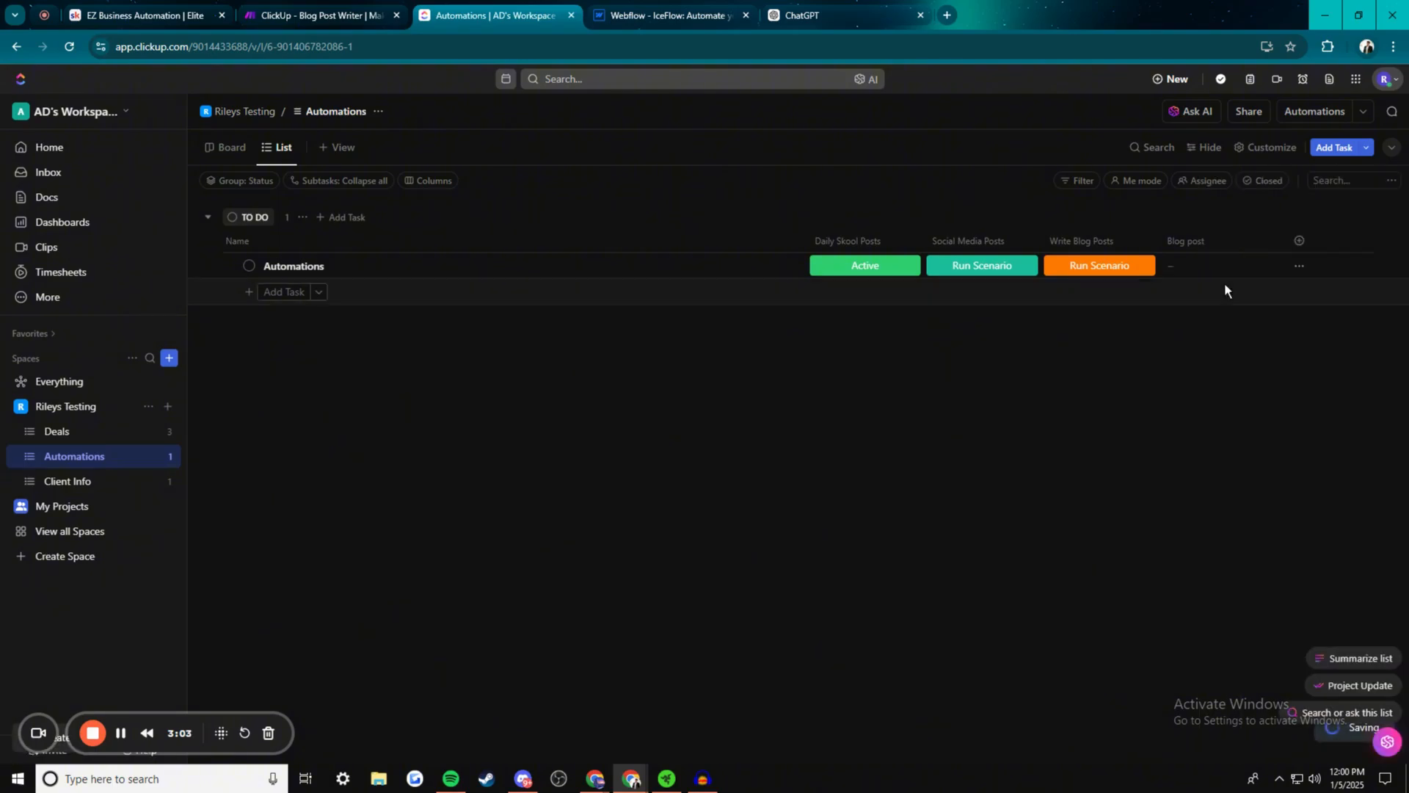
Check the selectable options of the Automations task's new Blog post field without choosing one
{"action": "left_click", "coordinate": [1217, 266]}
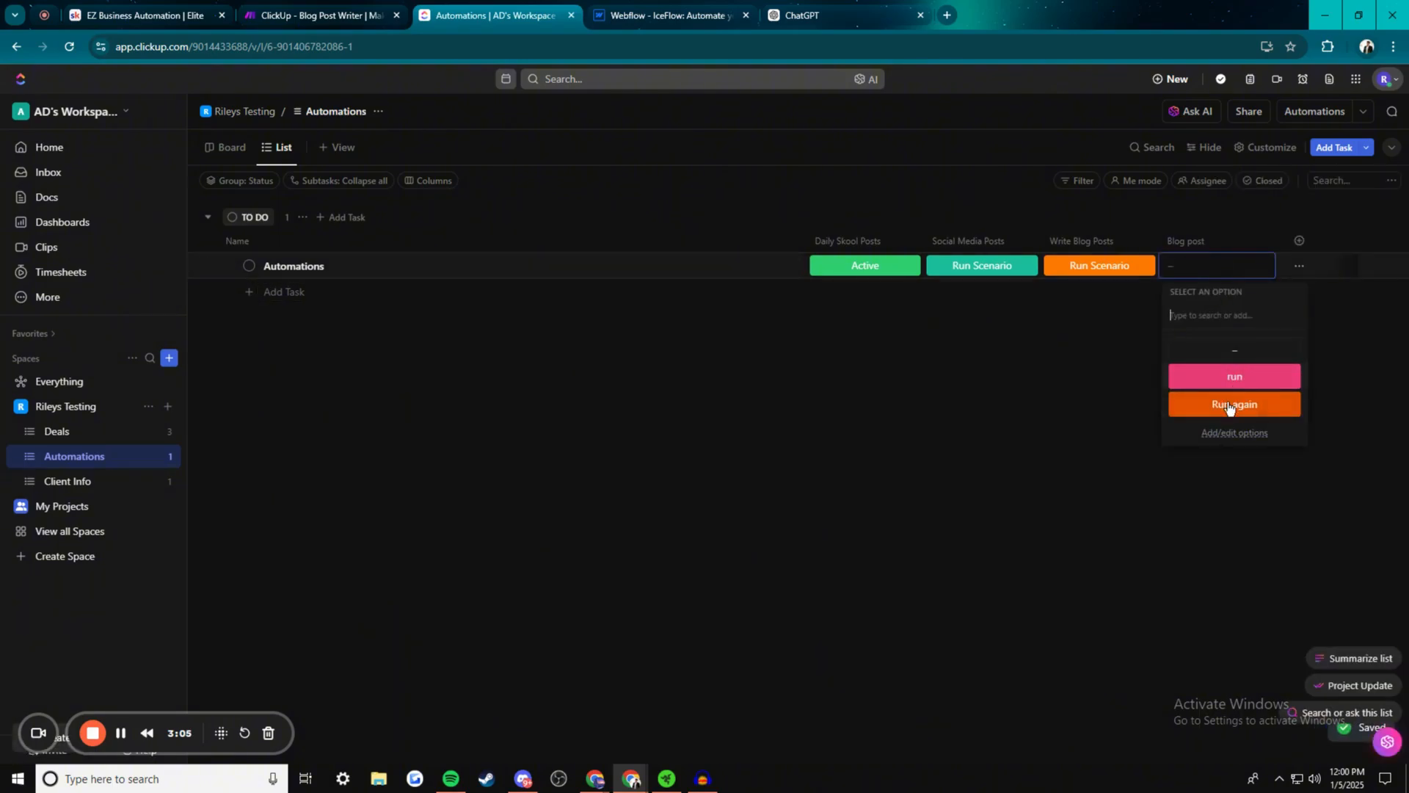
{"action": "left_click", "coordinate": [356, 9]}
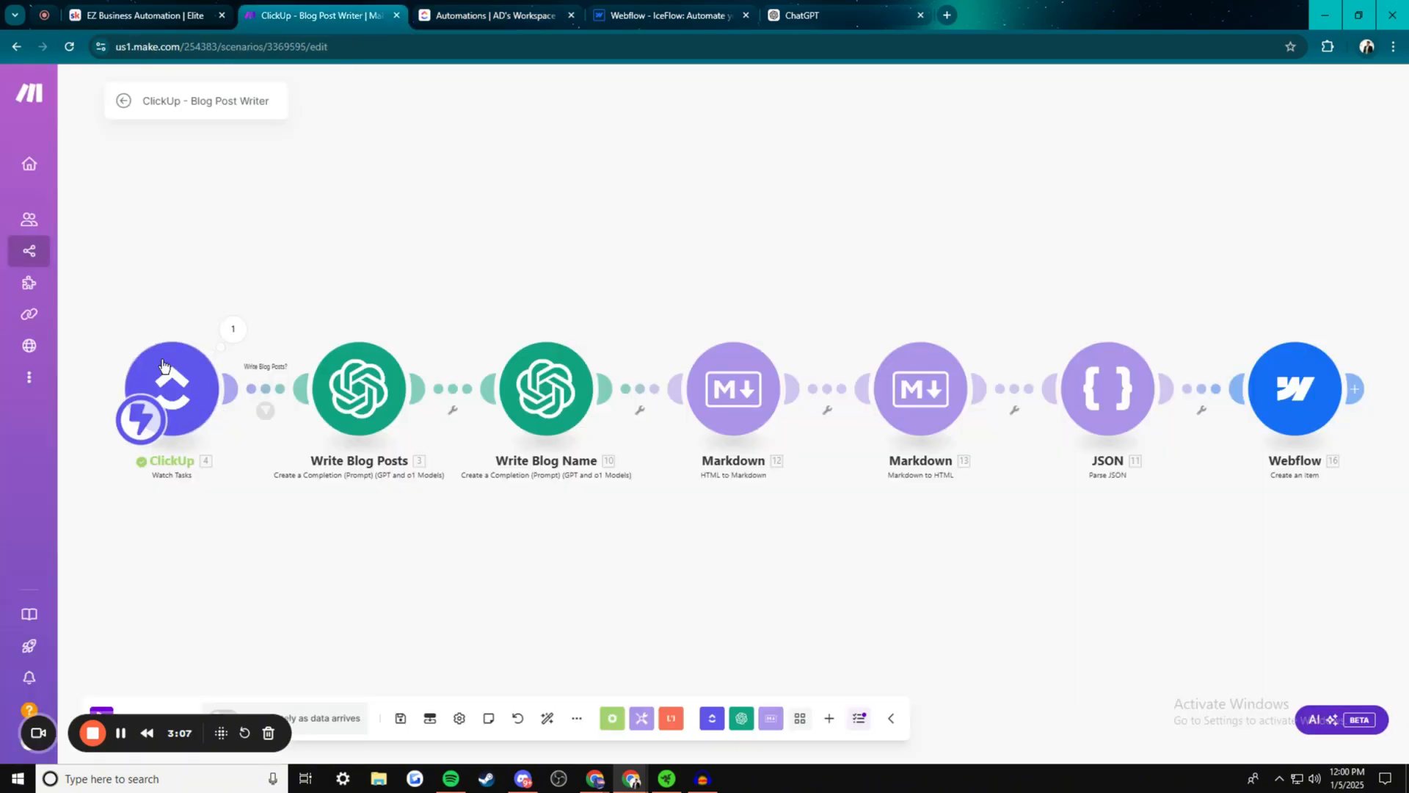
{"action": "left_click", "coordinate": [490, 11]}
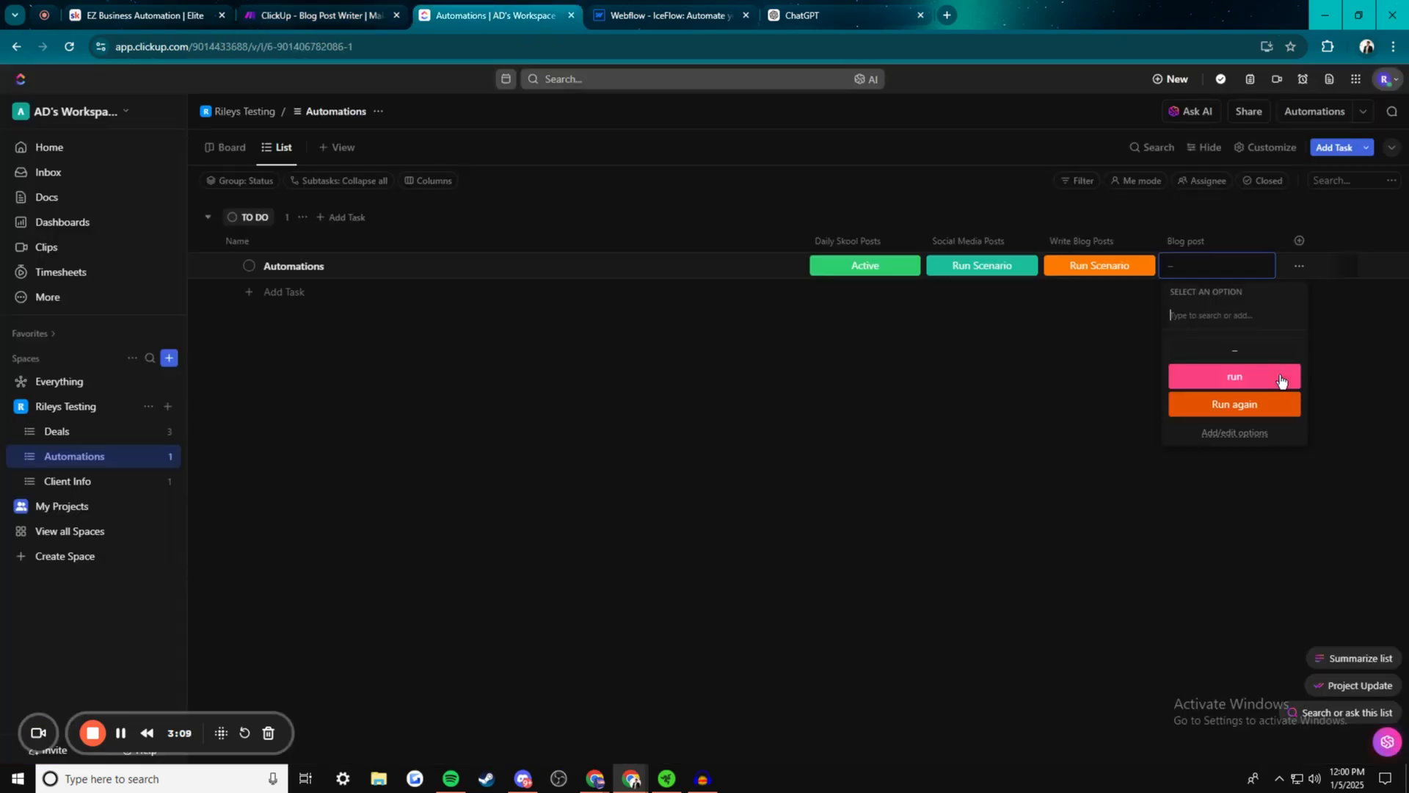
{"action": "left_click", "coordinate": [1377, 370]}
Switch to Make and start a new webhook for the ClickUp trigger module, with AD's Workspace as workspace and filtering by List
{"action": "left_click", "coordinate": [318, 8]}
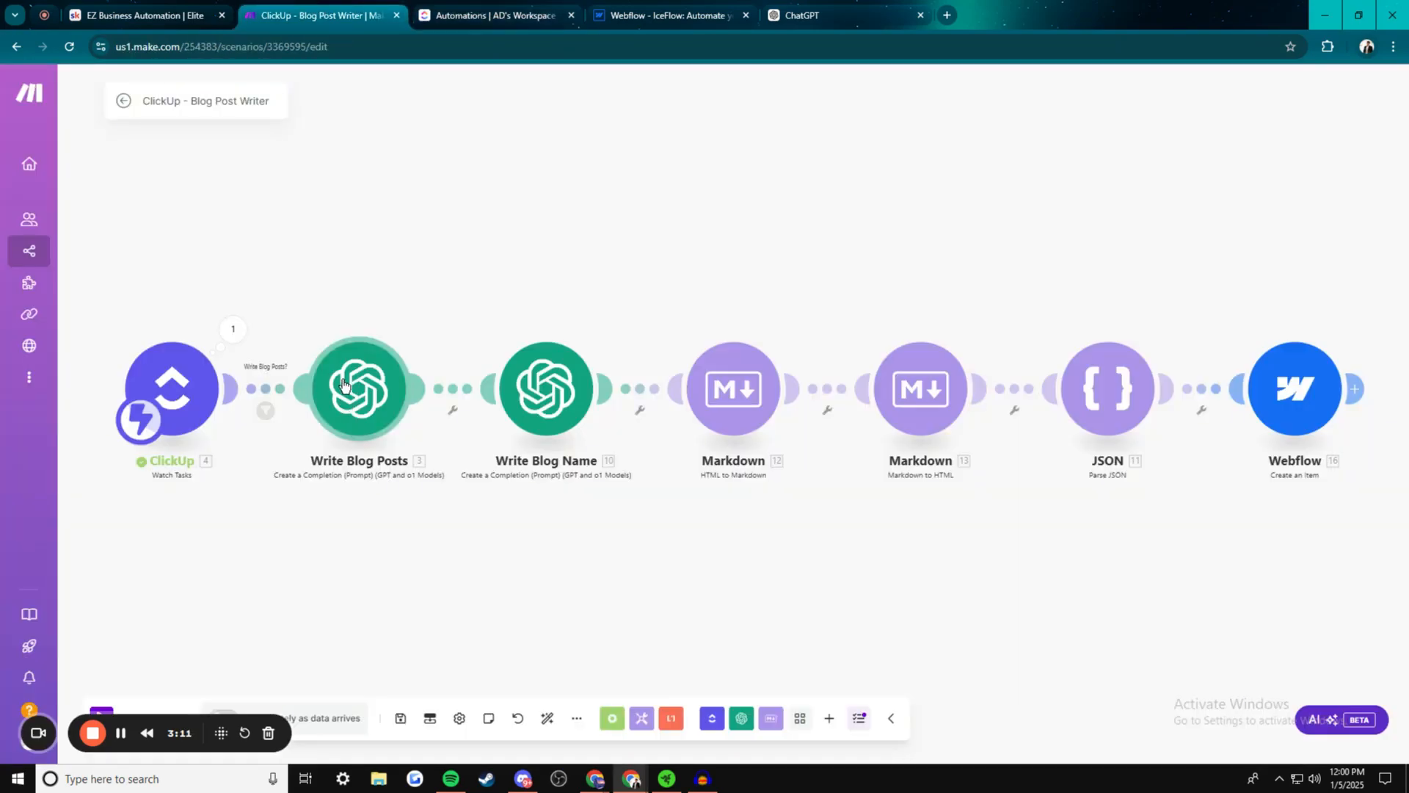
{"action": "left_click", "coordinate": [174, 386]}
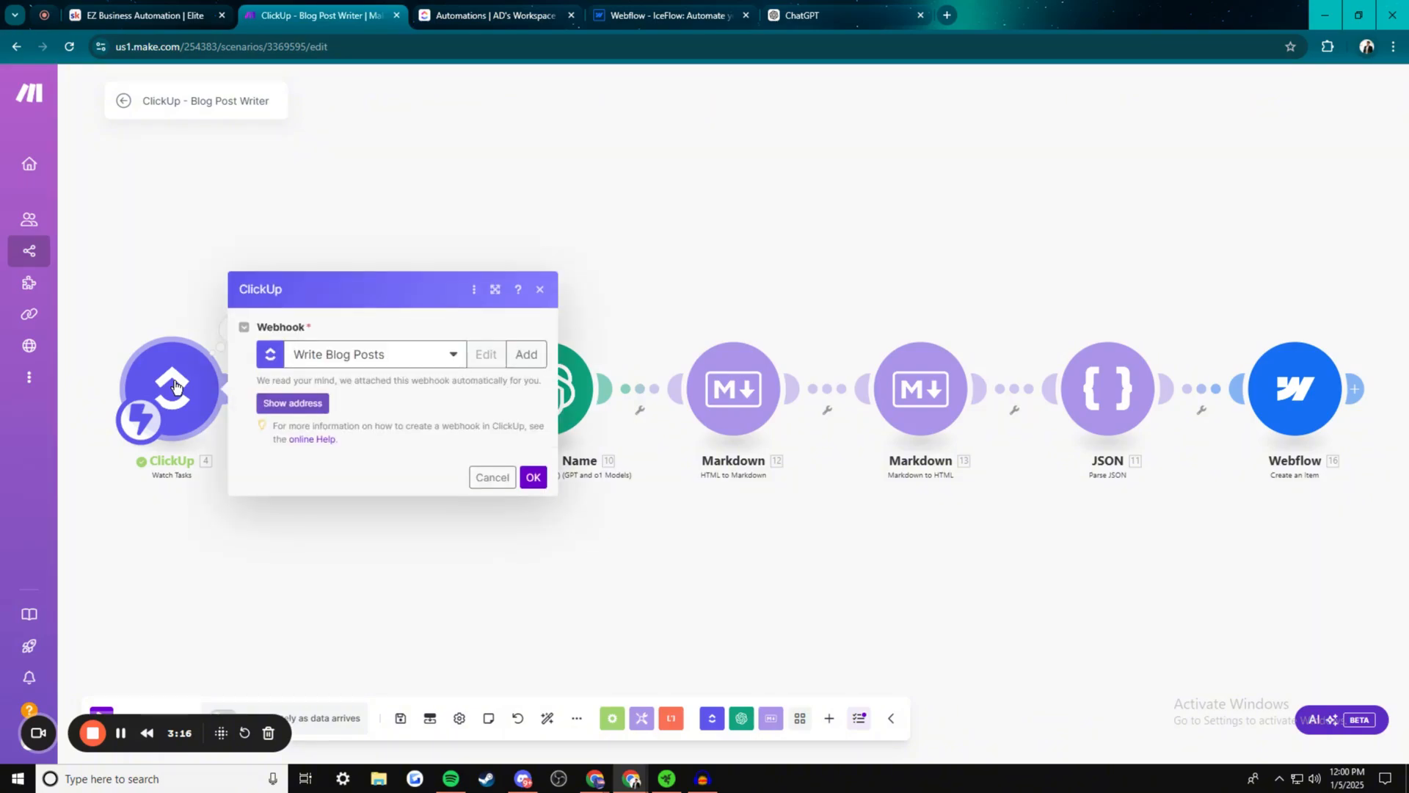
{"action": "left_click", "coordinate": [542, 360]}
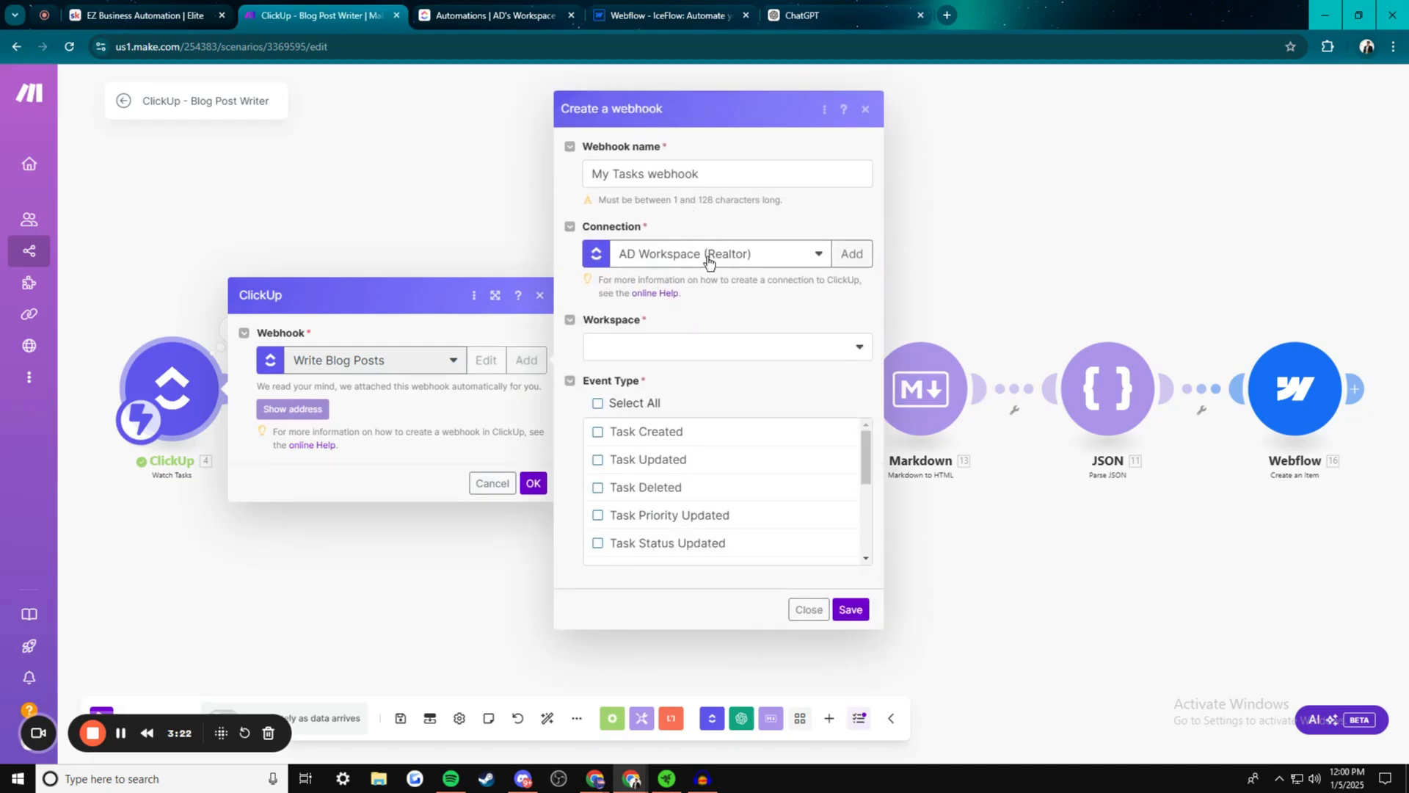
{"action": "left_click", "coordinate": [633, 372]}
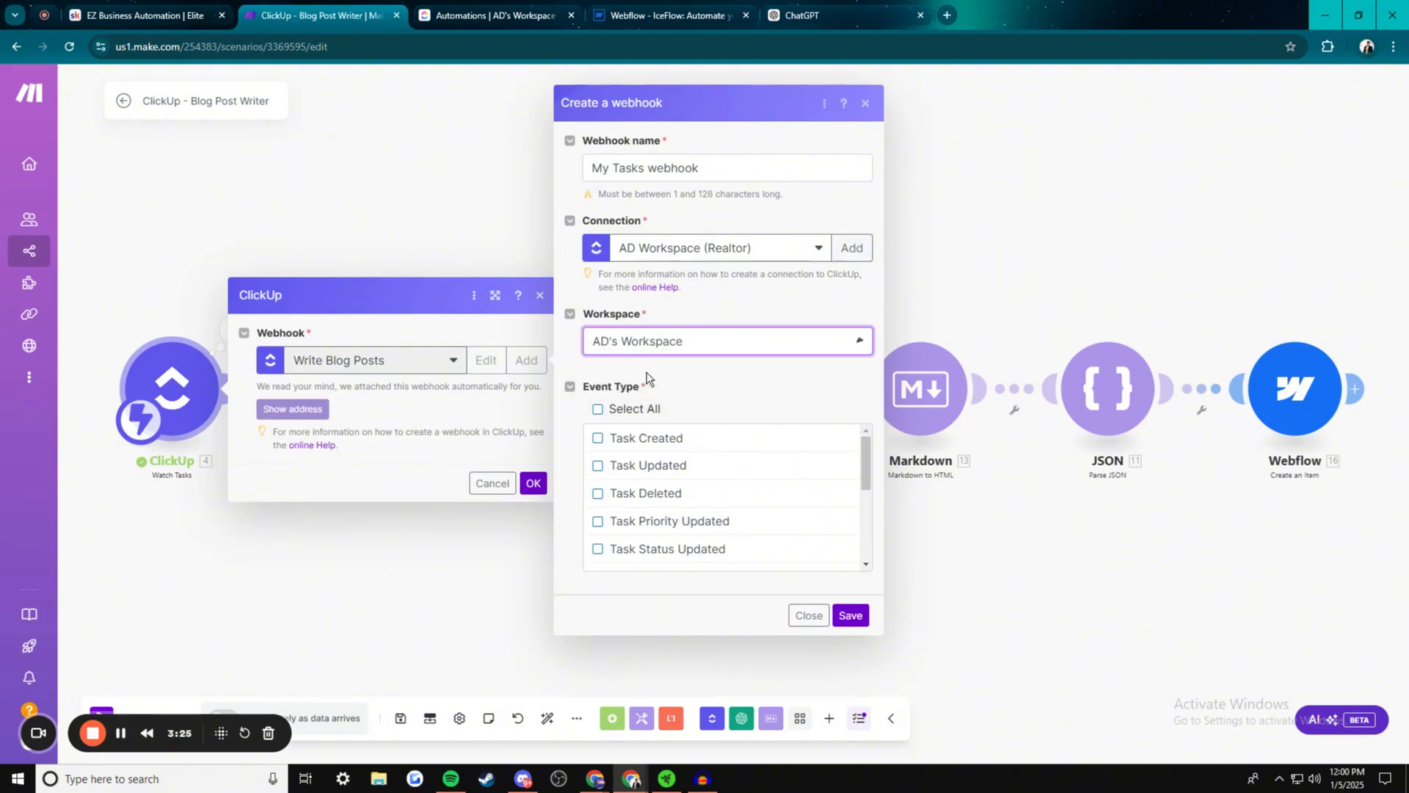
{"action": "left_click", "coordinate": [686, 389]}
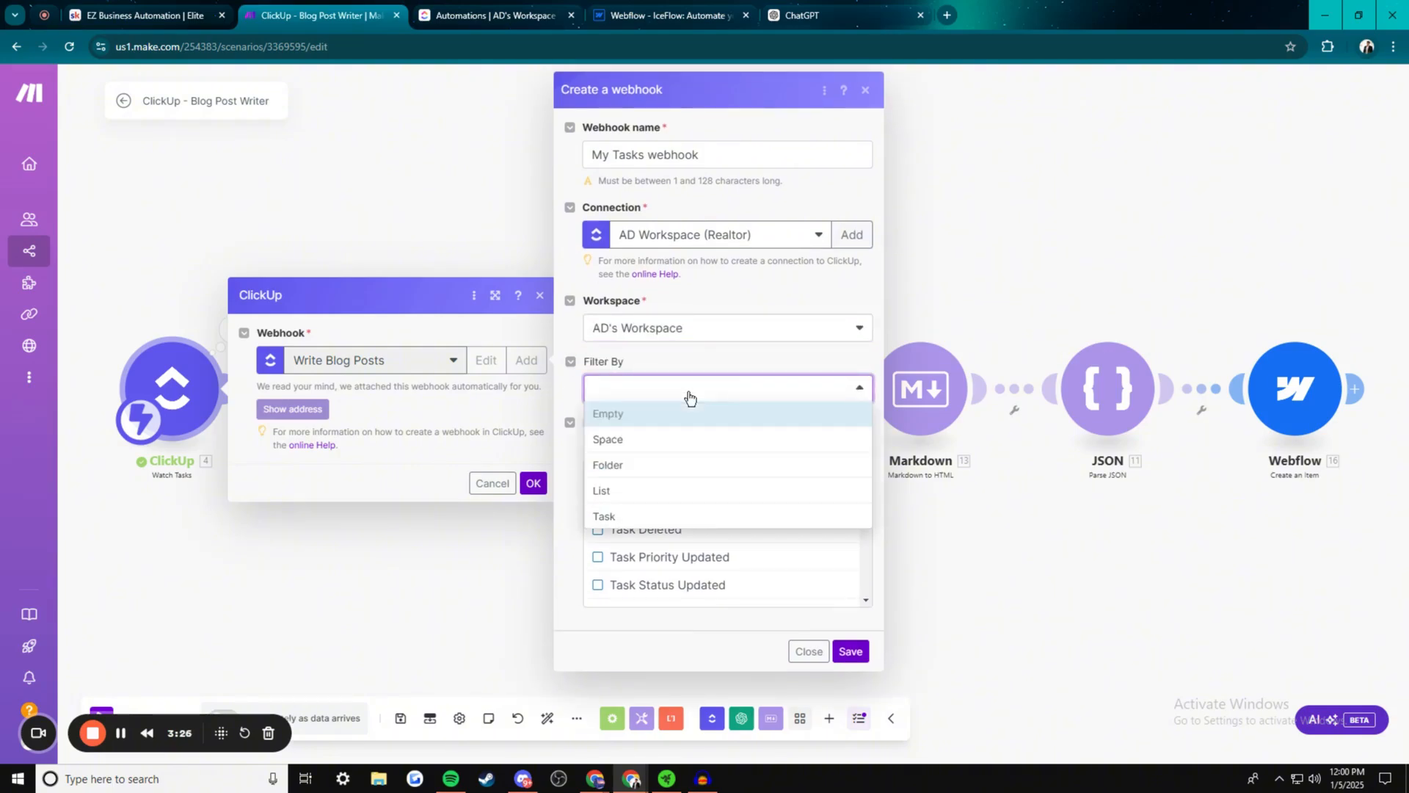
{"action": "left_click", "coordinate": [640, 496]}
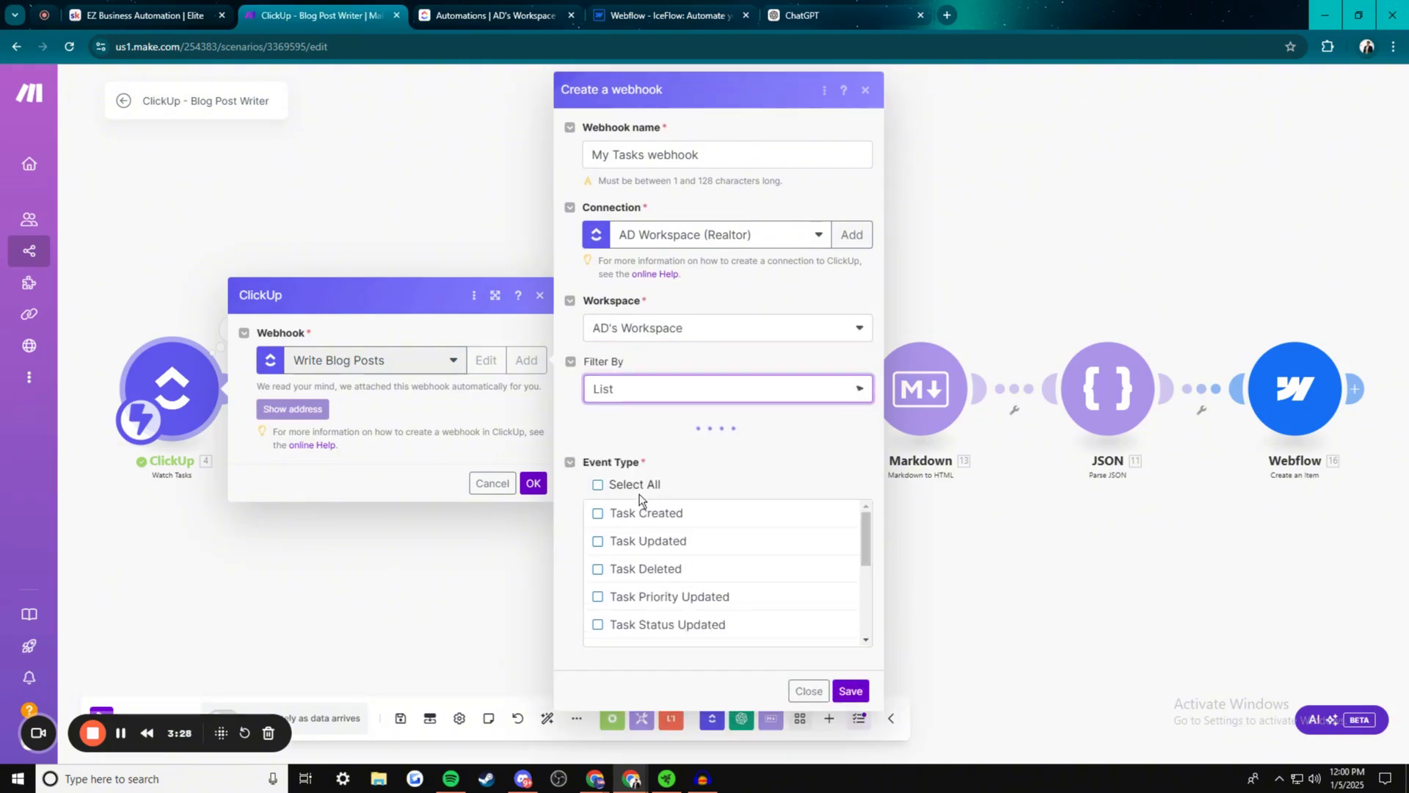
{"action": "left_click", "coordinate": [766, 388]}
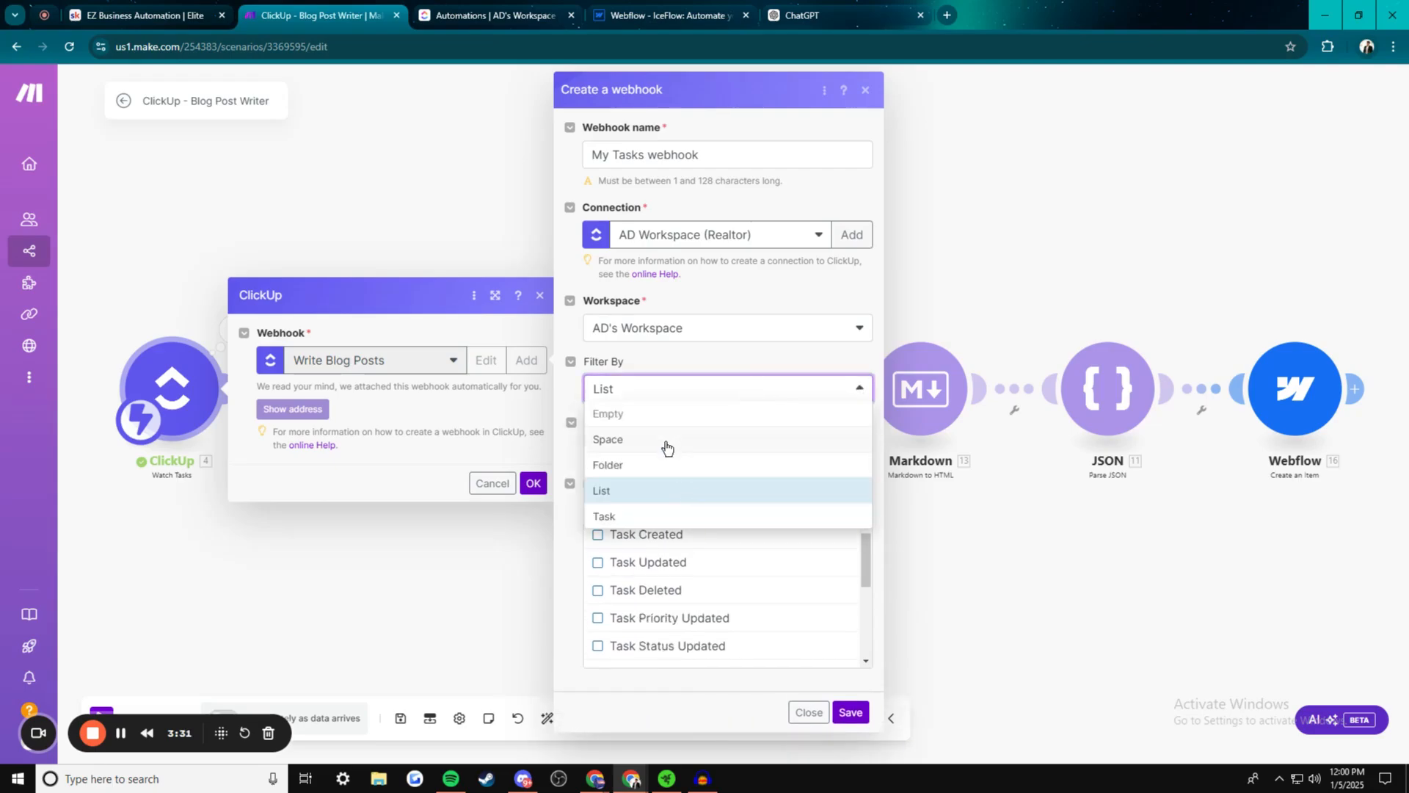
{"action": "left_click", "coordinate": [611, 499]}
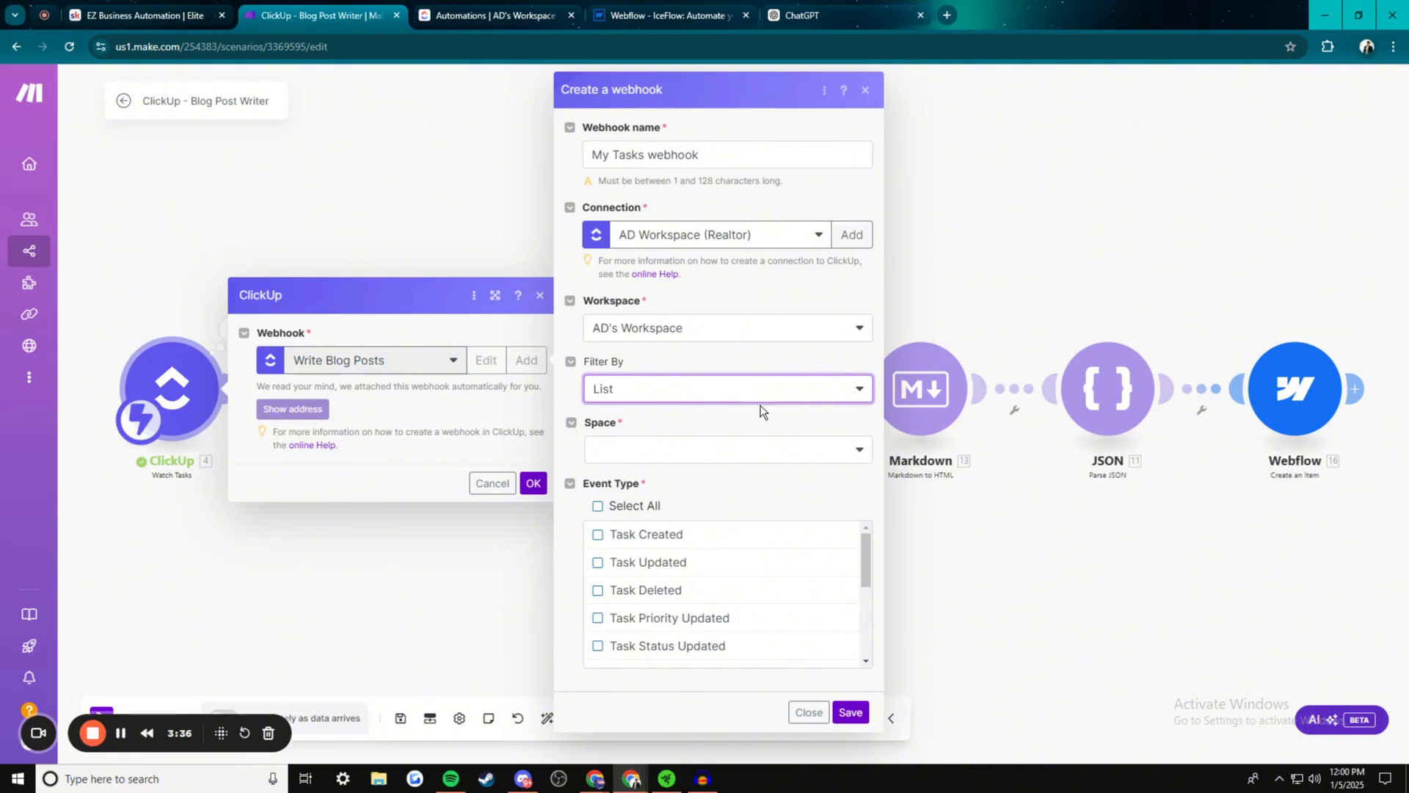
{"action": "left_click", "coordinate": [740, 393]}
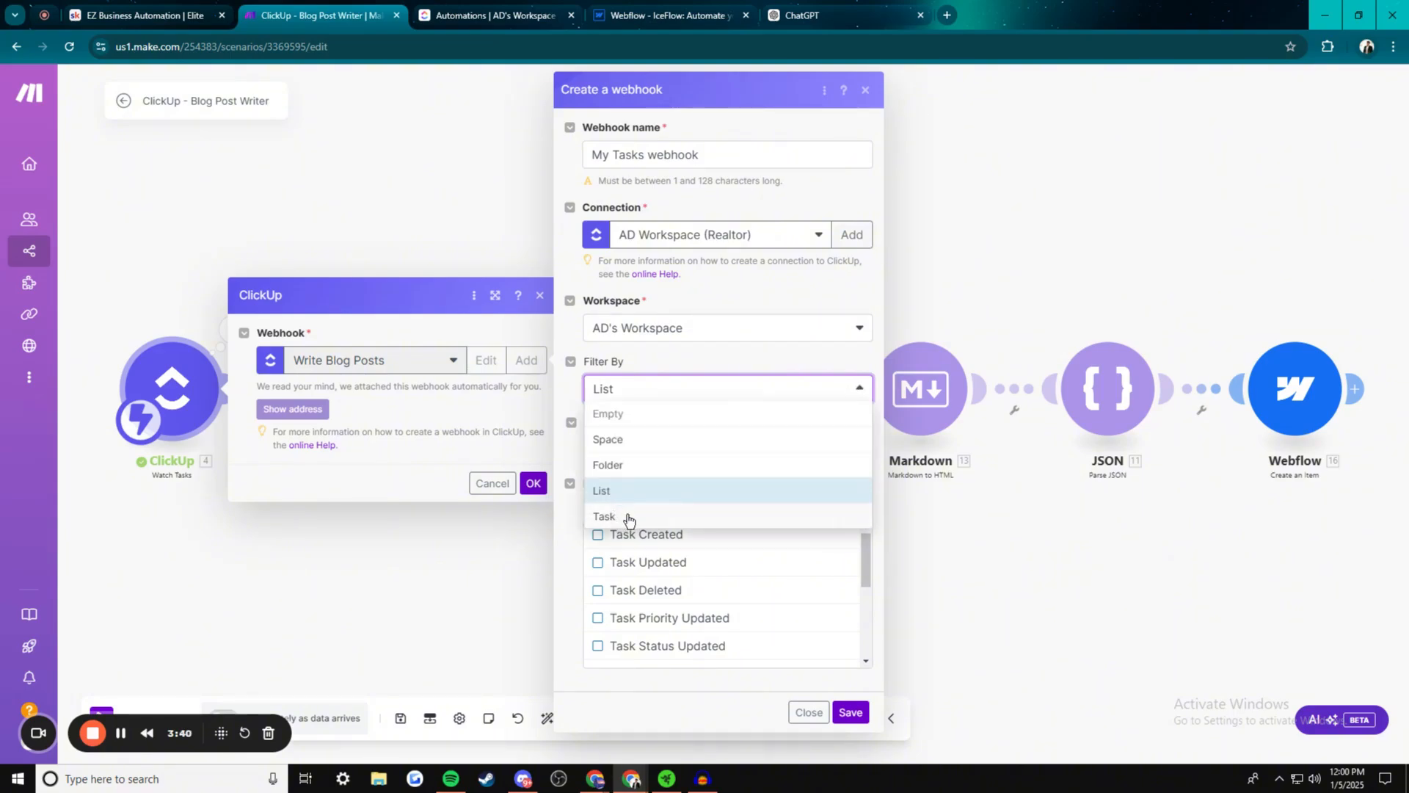
{"action": "left_click", "coordinate": [632, 491]}
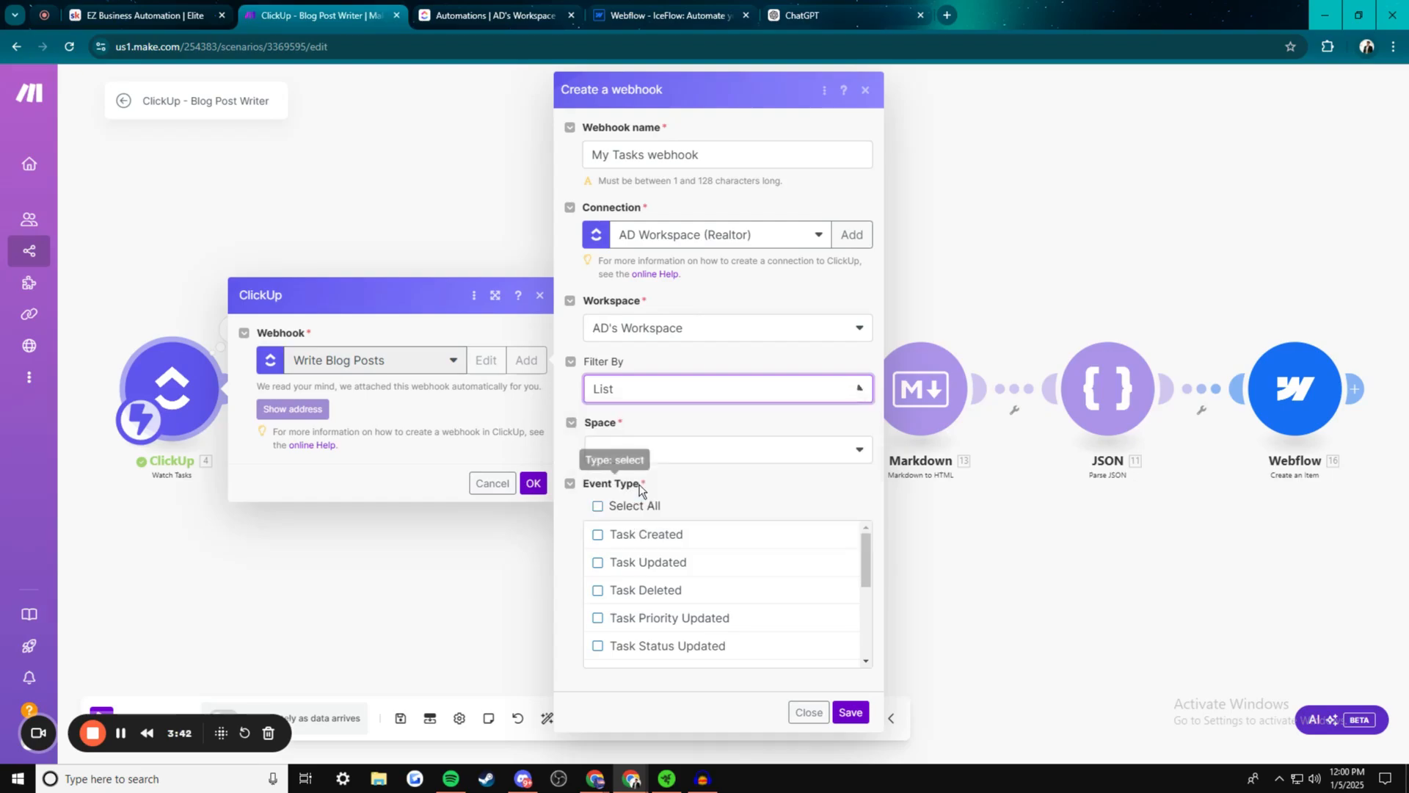
Set the webhook's space to the testing space that holds the Automations list in ClickUp, and its folder to Folderless Lists
{"action": "left_click", "coordinate": [714, 446]}
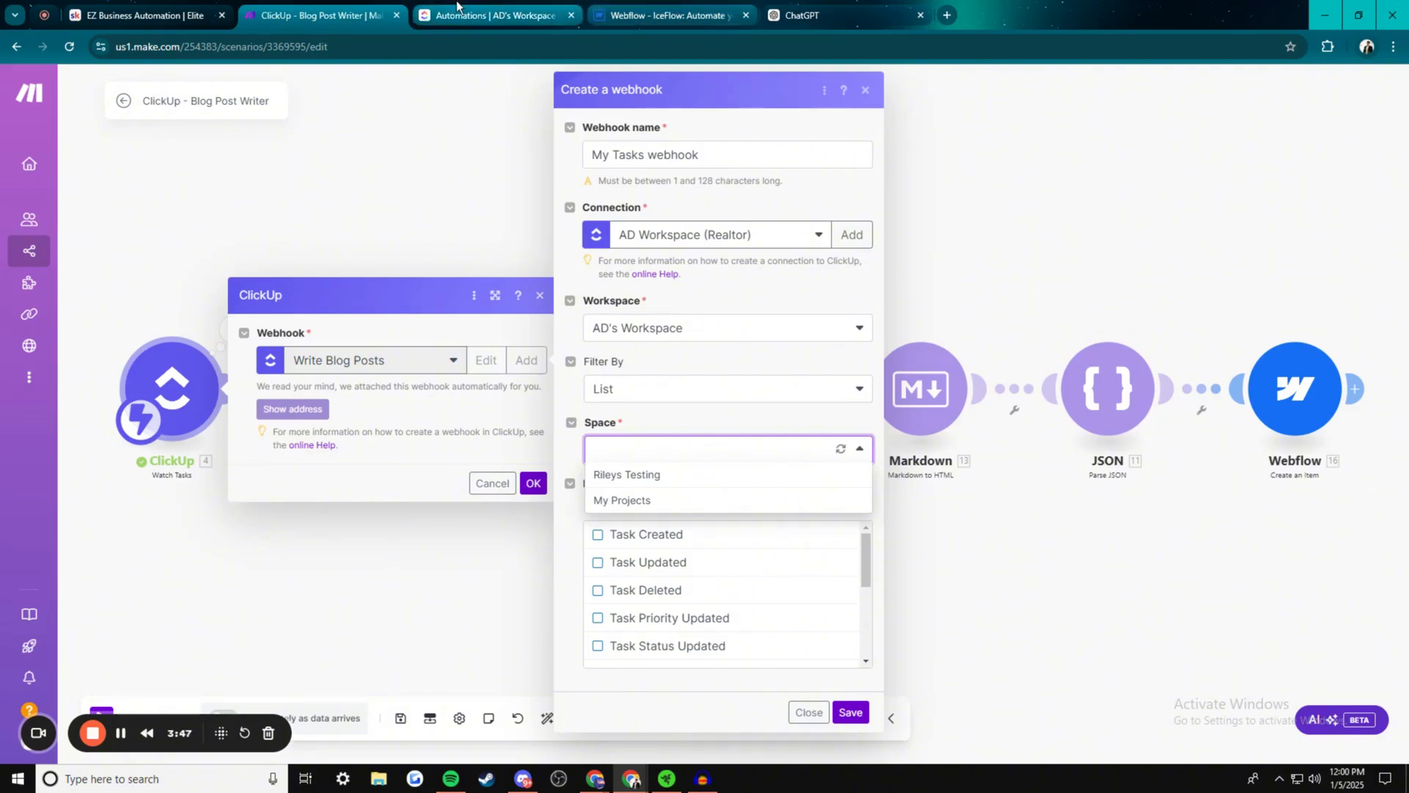
{"action": "left_click", "coordinate": [495, 15]}
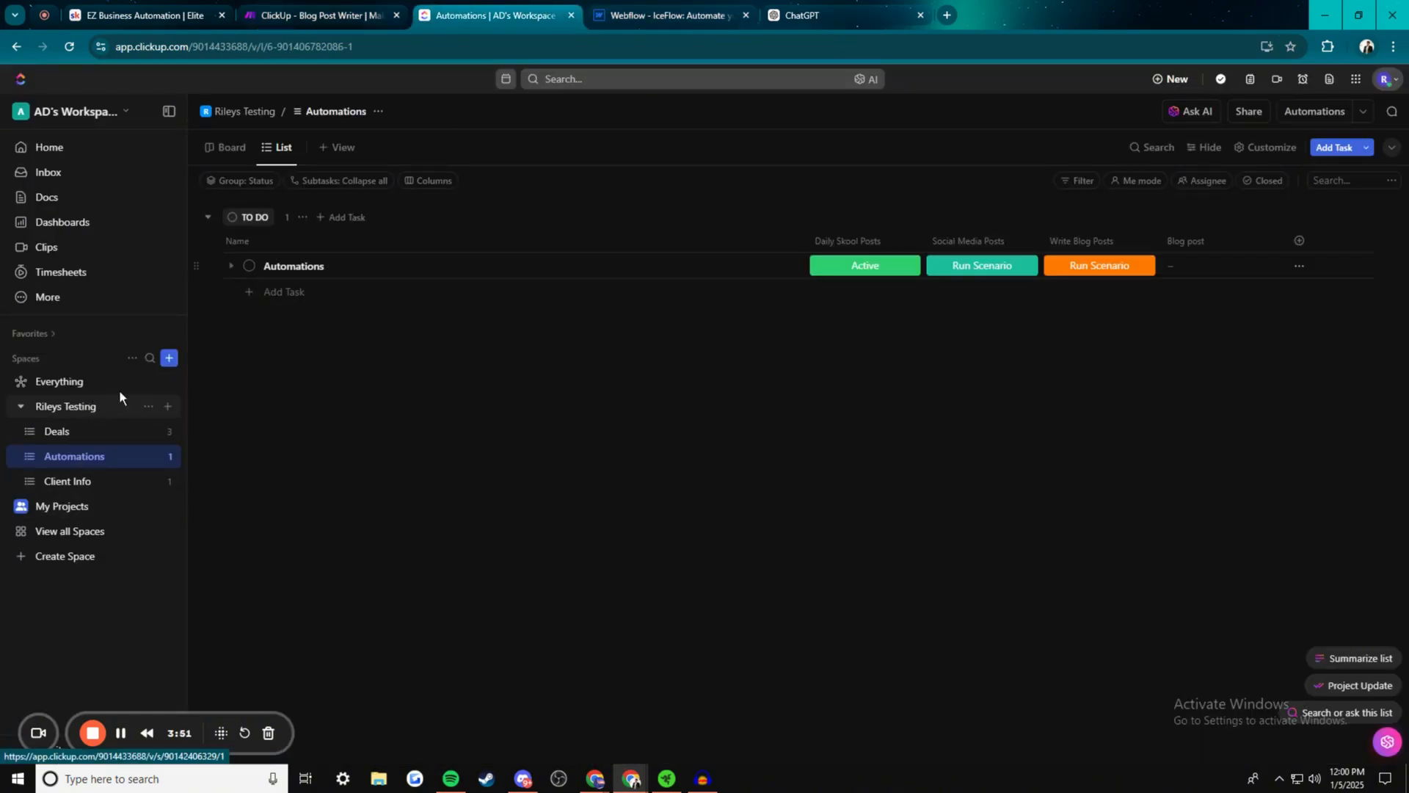
{"action": "left_click", "coordinate": [316, 15]}
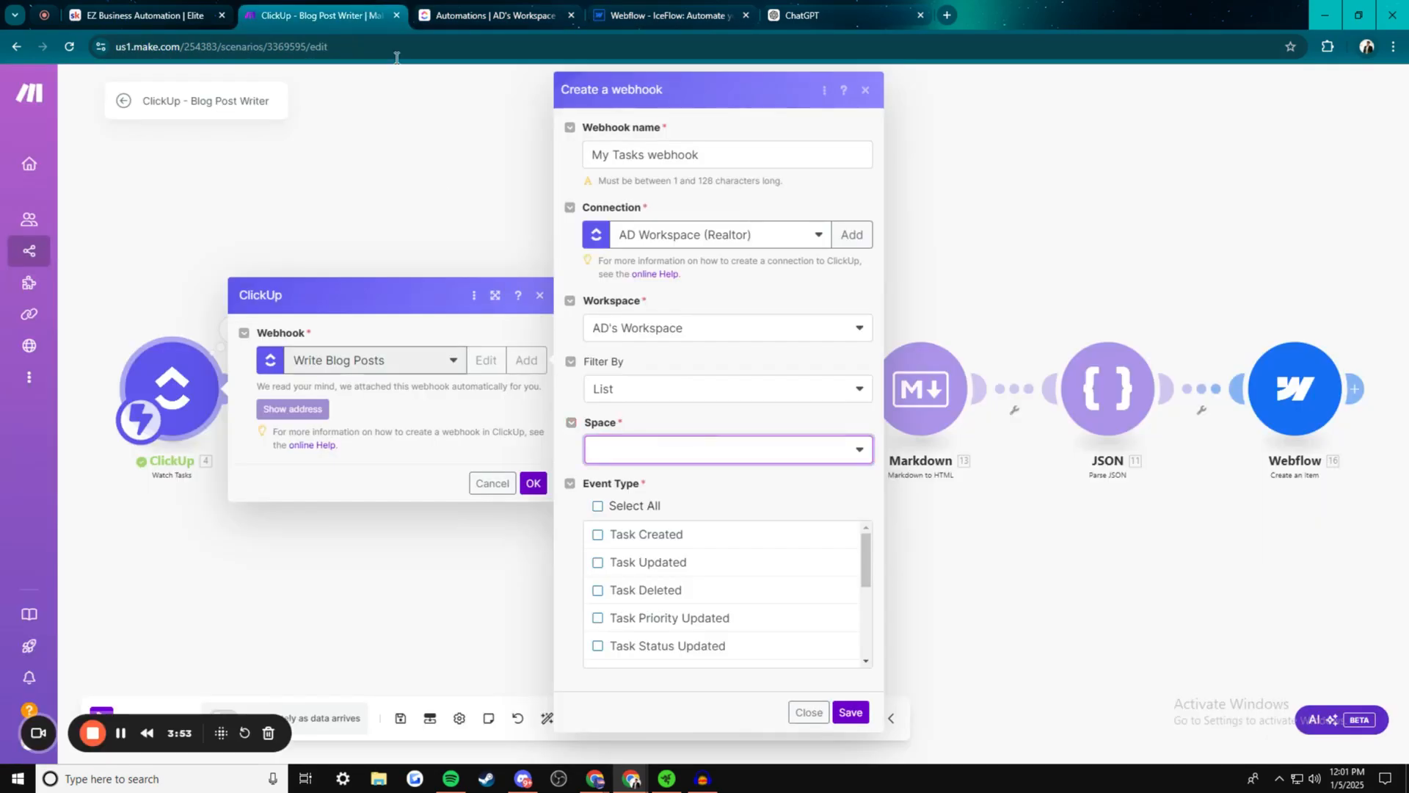
{"action": "left_click", "coordinate": [619, 450]}
{"action": "left_click", "coordinate": [645, 474]}
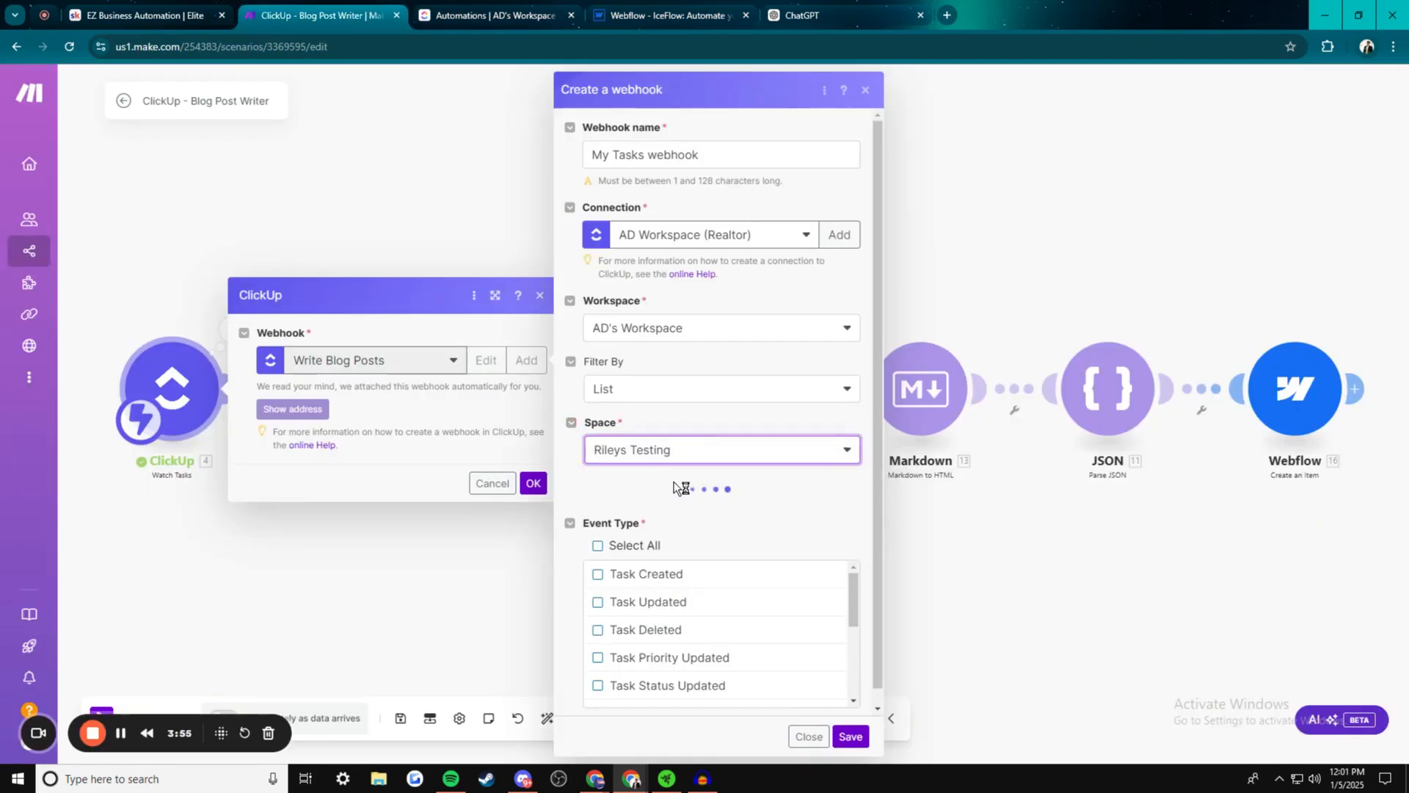
{"action": "left_click", "coordinate": [639, 510]}
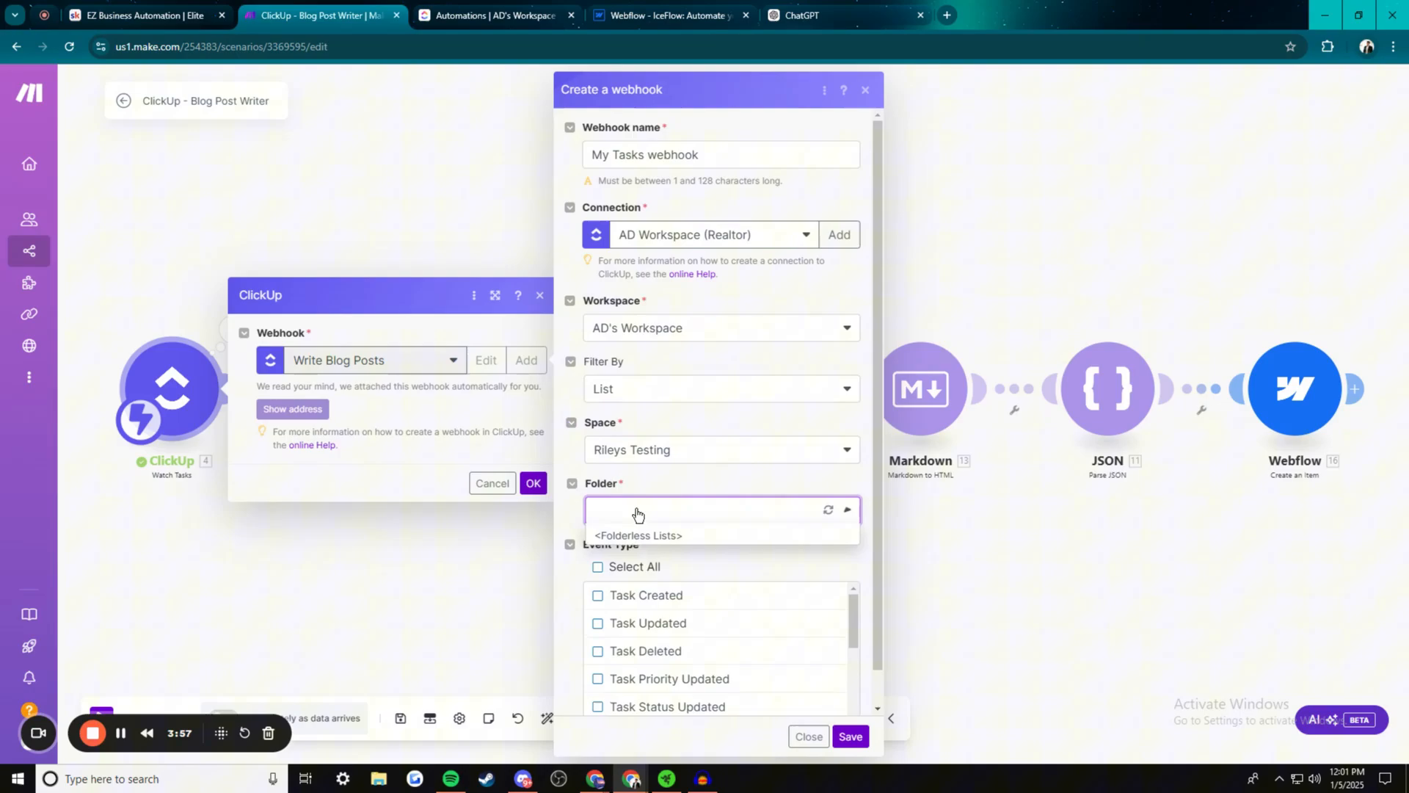
{"action": "left_click", "coordinate": [673, 537]}
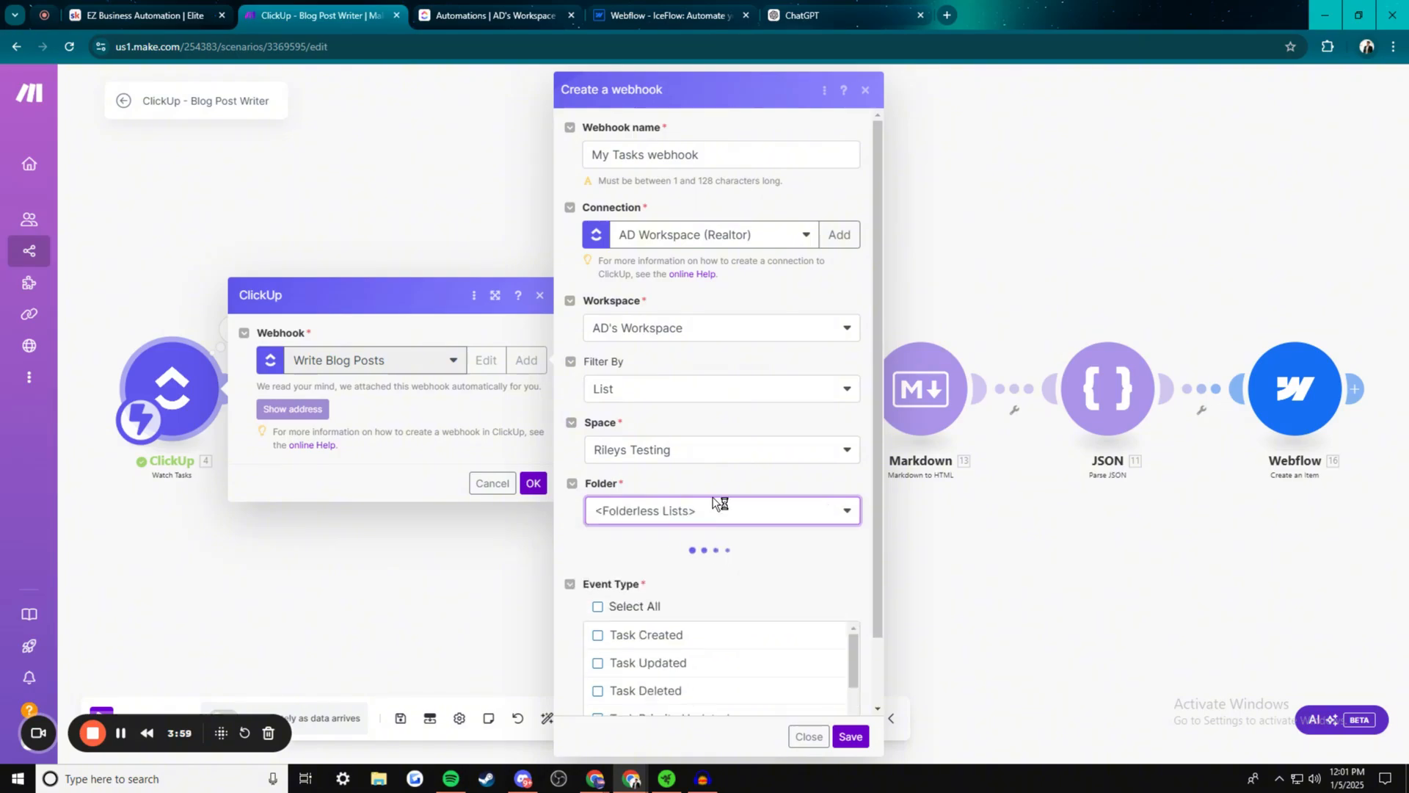
Choose Automations as the webhook's list, comparing the selection with the space's lists in ClickUp
{"action": "left_click", "coordinate": [495, 15]}
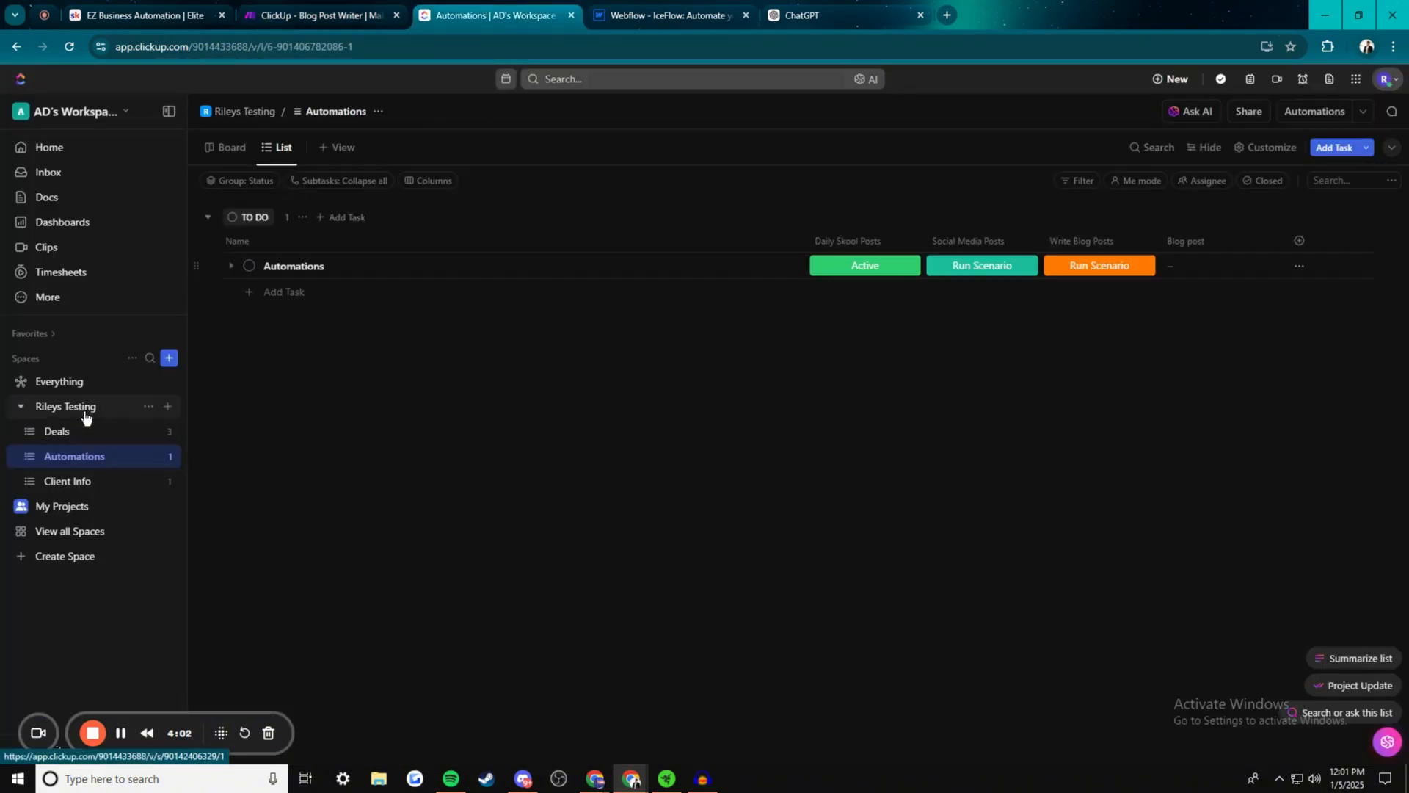
{"action": "left_click", "coordinate": [347, 22]}
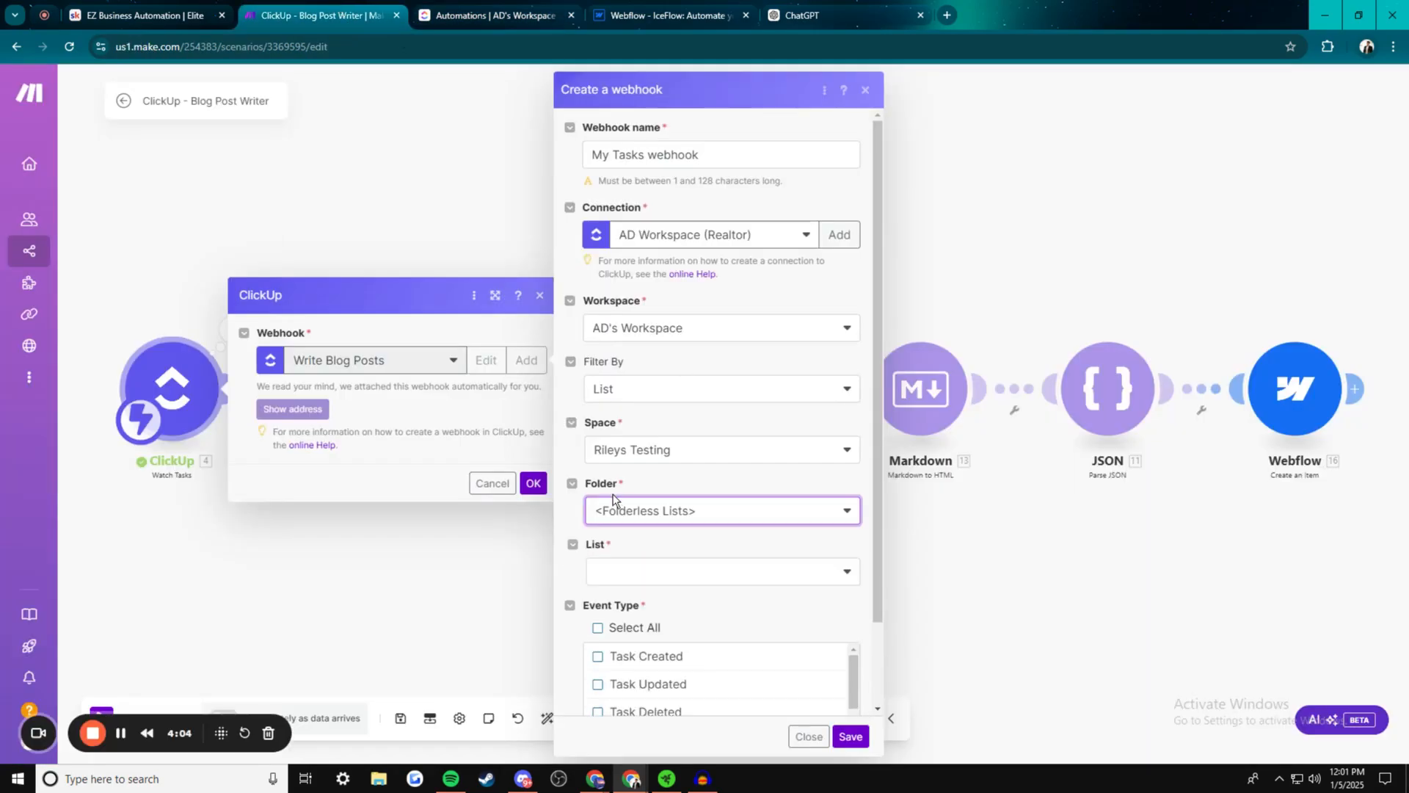
{"action": "left_click", "coordinate": [621, 574]}
{"action": "left_click", "coordinate": [651, 575]}
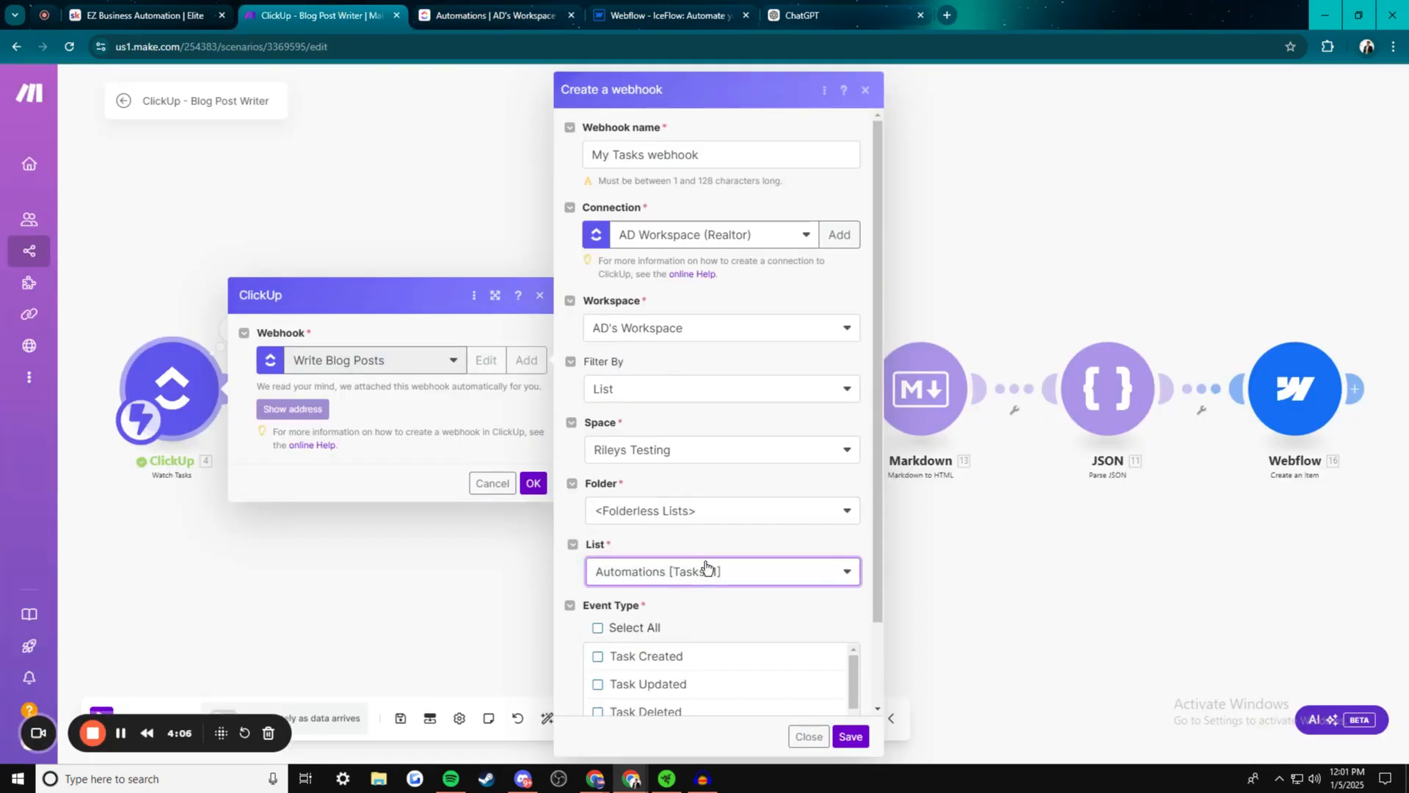
{"action": "left_click", "coordinate": [461, 9]}
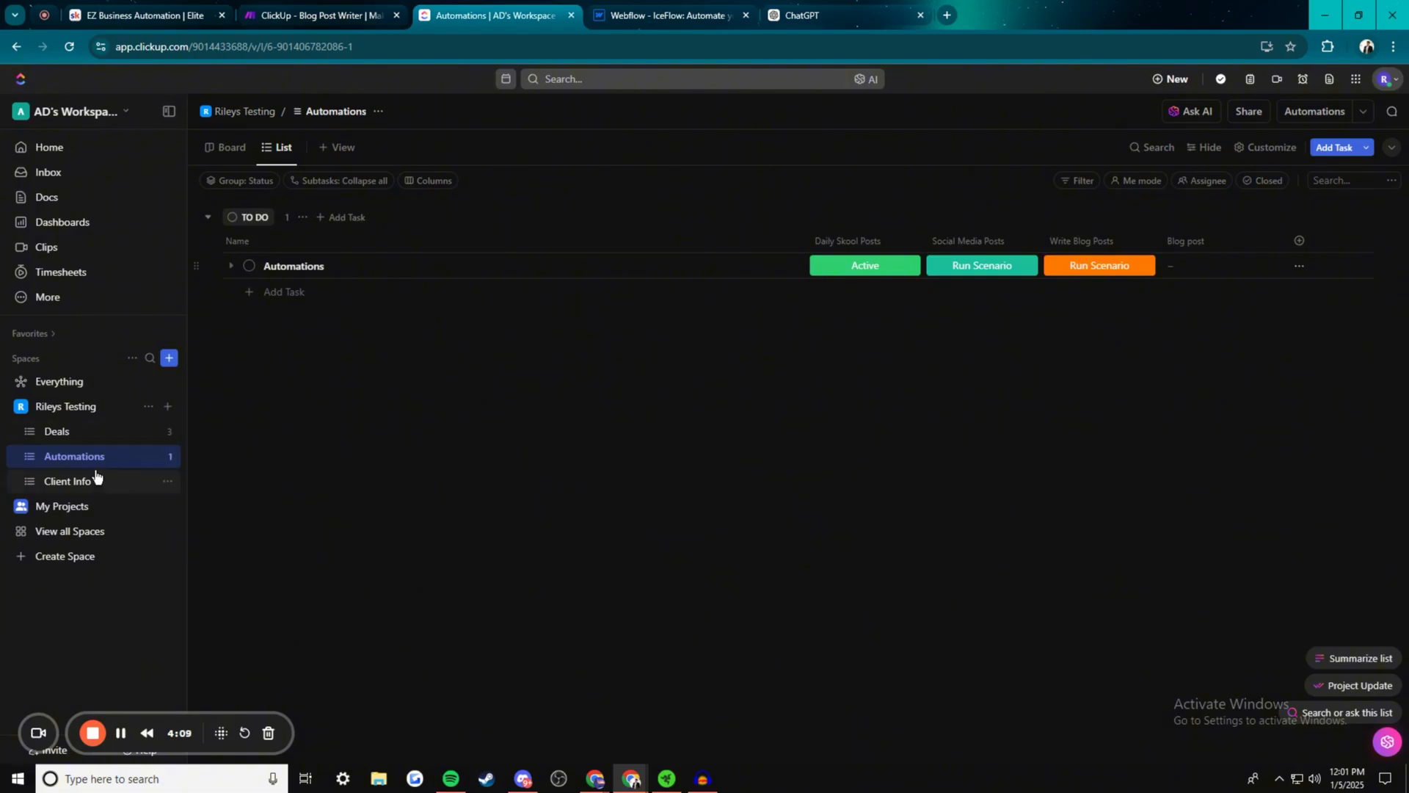
{"action": "left_click", "coordinate": [319, 15]}
Select Task Updated as the webhook's event type, then discard the new webhook and keep Write Blog Posts in the trigger module
{"action": "scroll", "coordinate": [768, 568], "scroll_direction": "down", "scroll_amount": 2}
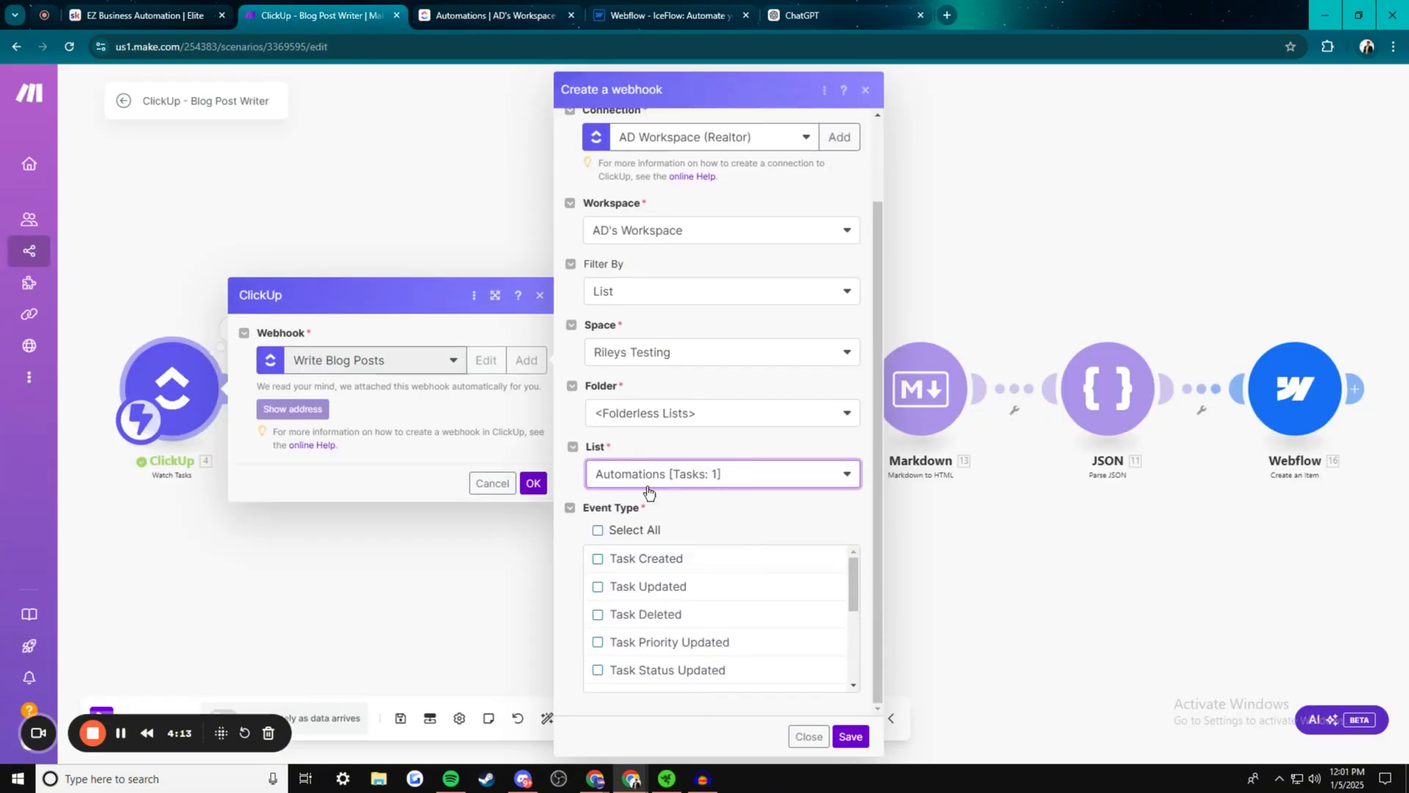
{"action": "left_click", "coordinate": [598, 588]}
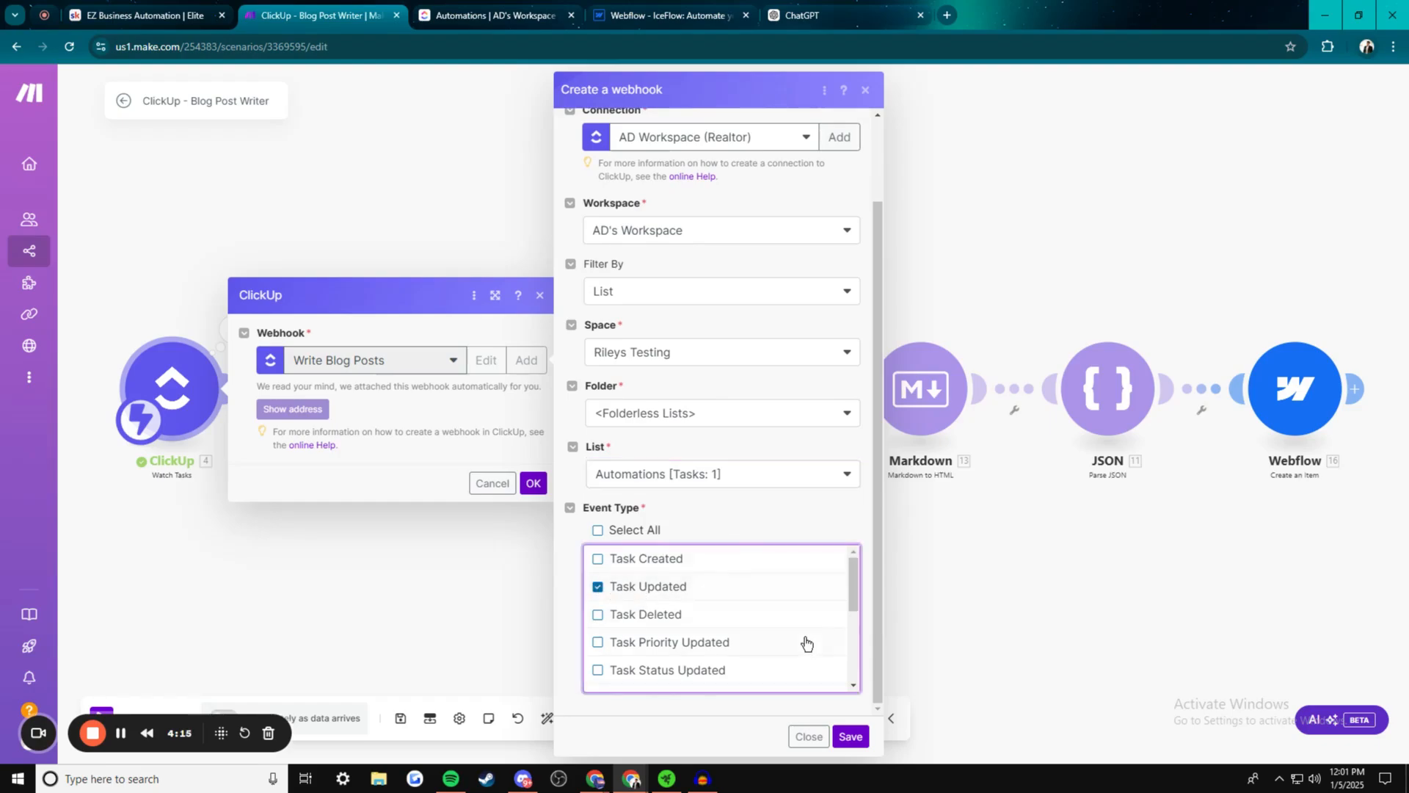
{"action": "scroll", "coordinate": [805, 642], "scroll_direction": "down", "scroll_amount": 3}
{"action": "scroll", "coordinate": [771, 676], "scroll_direction": "up", "scroll_amount": 3}
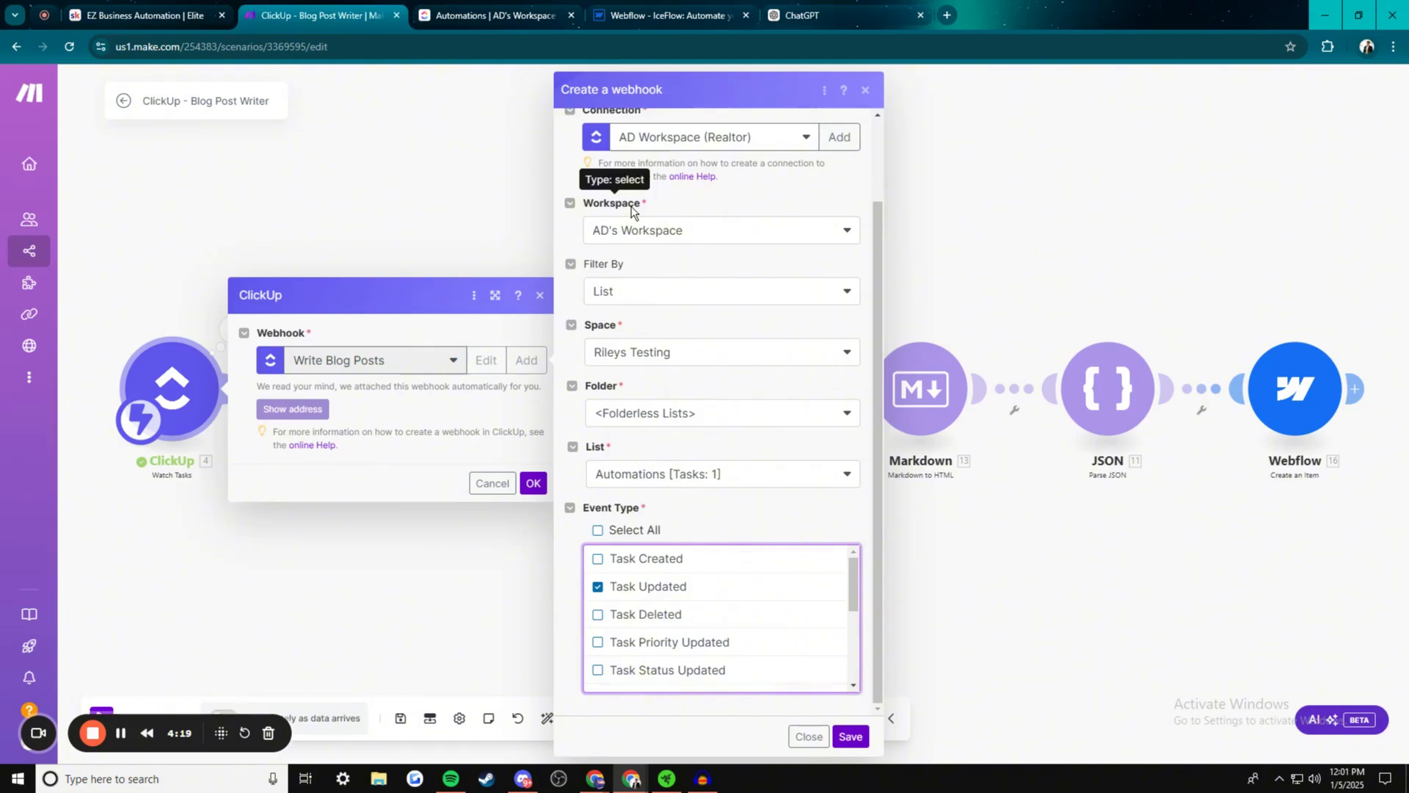
{"action": "left_click", "coordinate": [867, 91]}
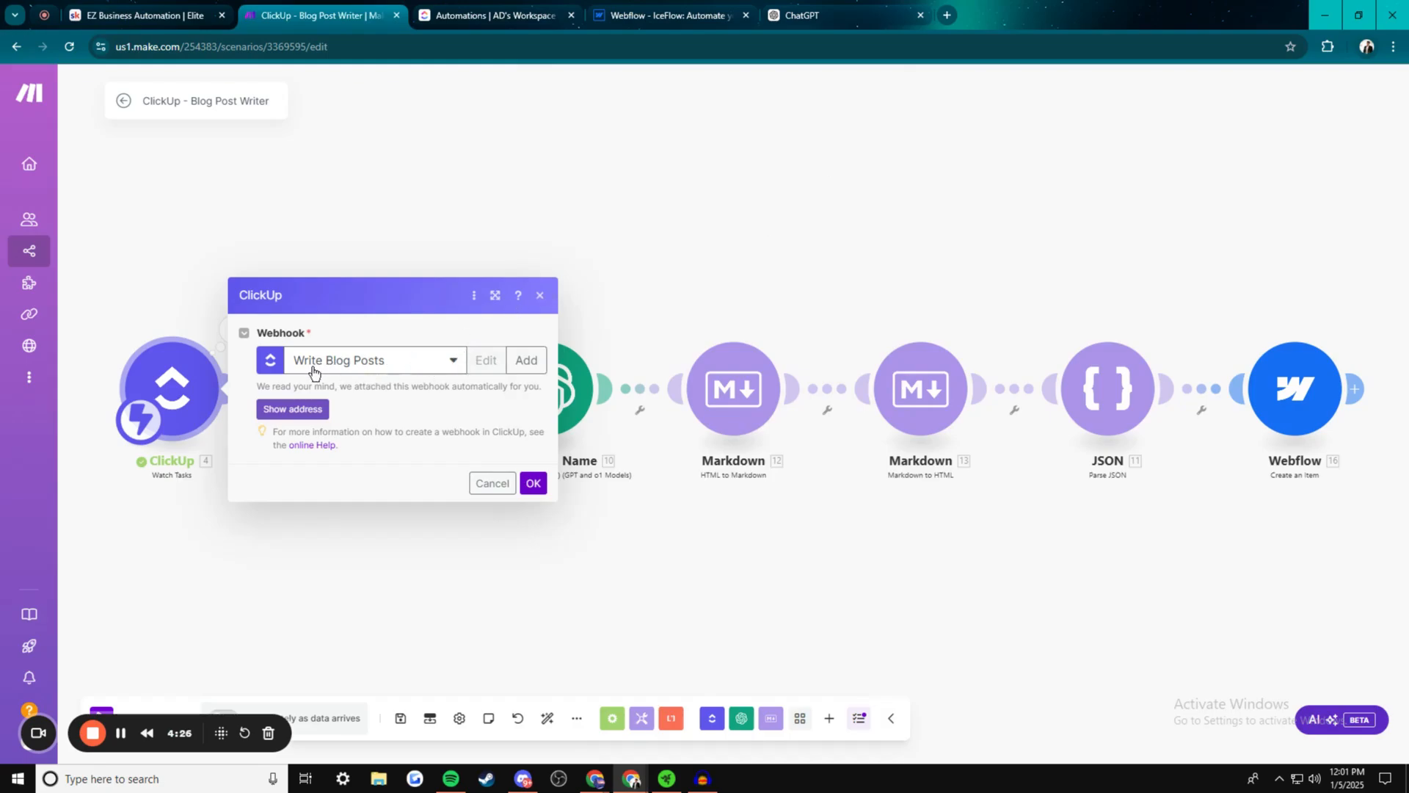
{"action": "left_click", "coordinate": [534, 483]}
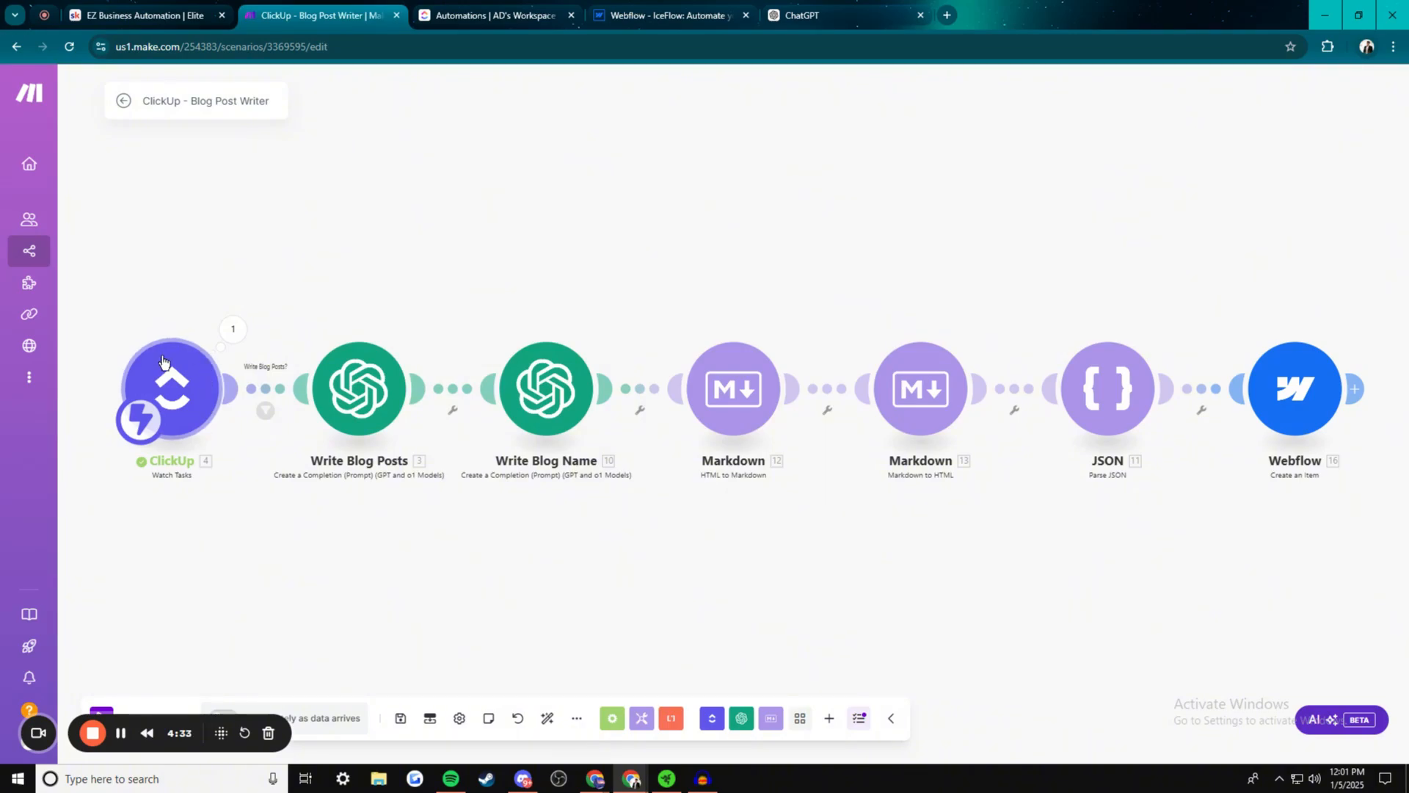
Run only the ClickUp trigger module, set Write Blog Posts to Don't Run Scenario in ClickUp, and check the module's output in Make
{"action": "right_click", "coordinate": [180, 388]}
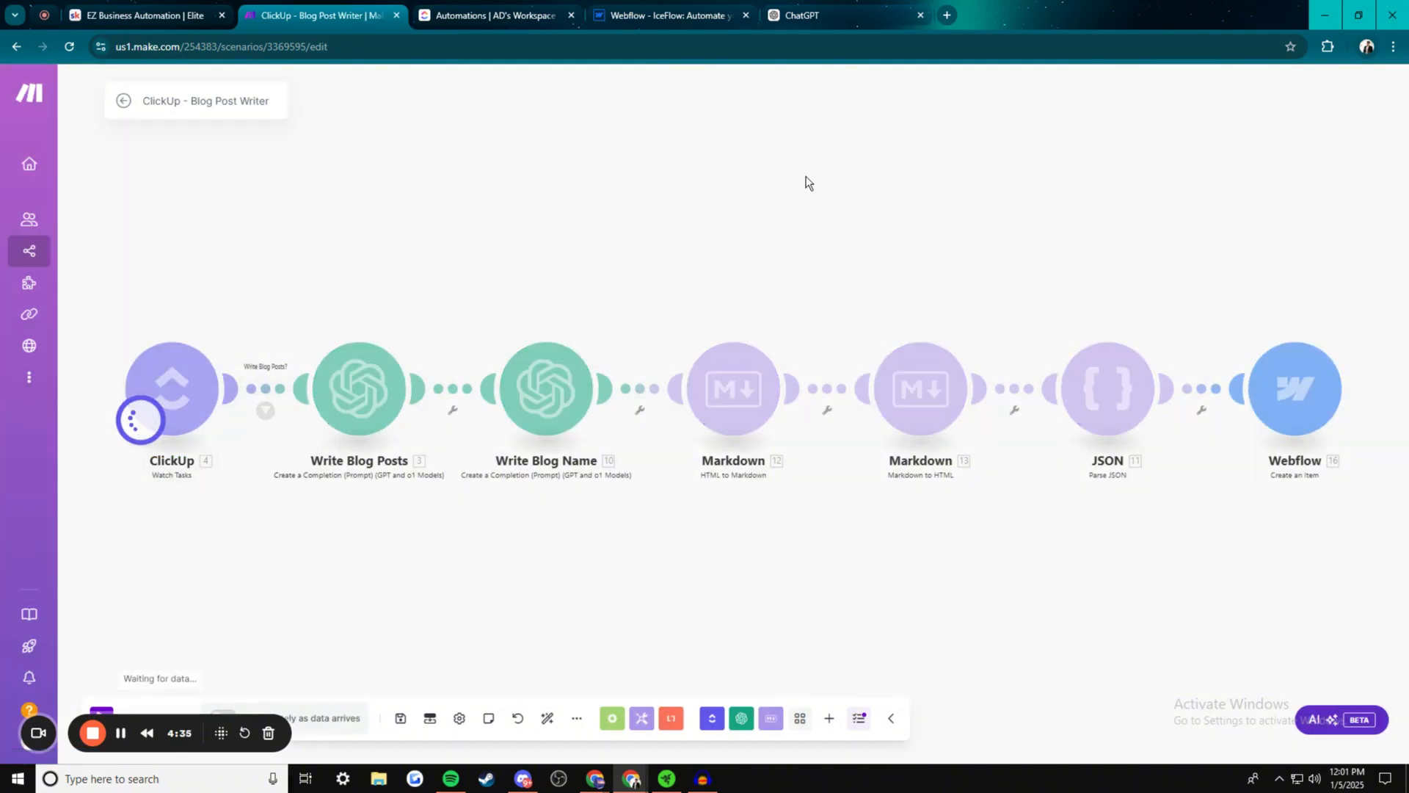
{"action": "left_click", "coordinate": [664, 15]}
{"action": "left_click", "coordinate": [499, 10]}
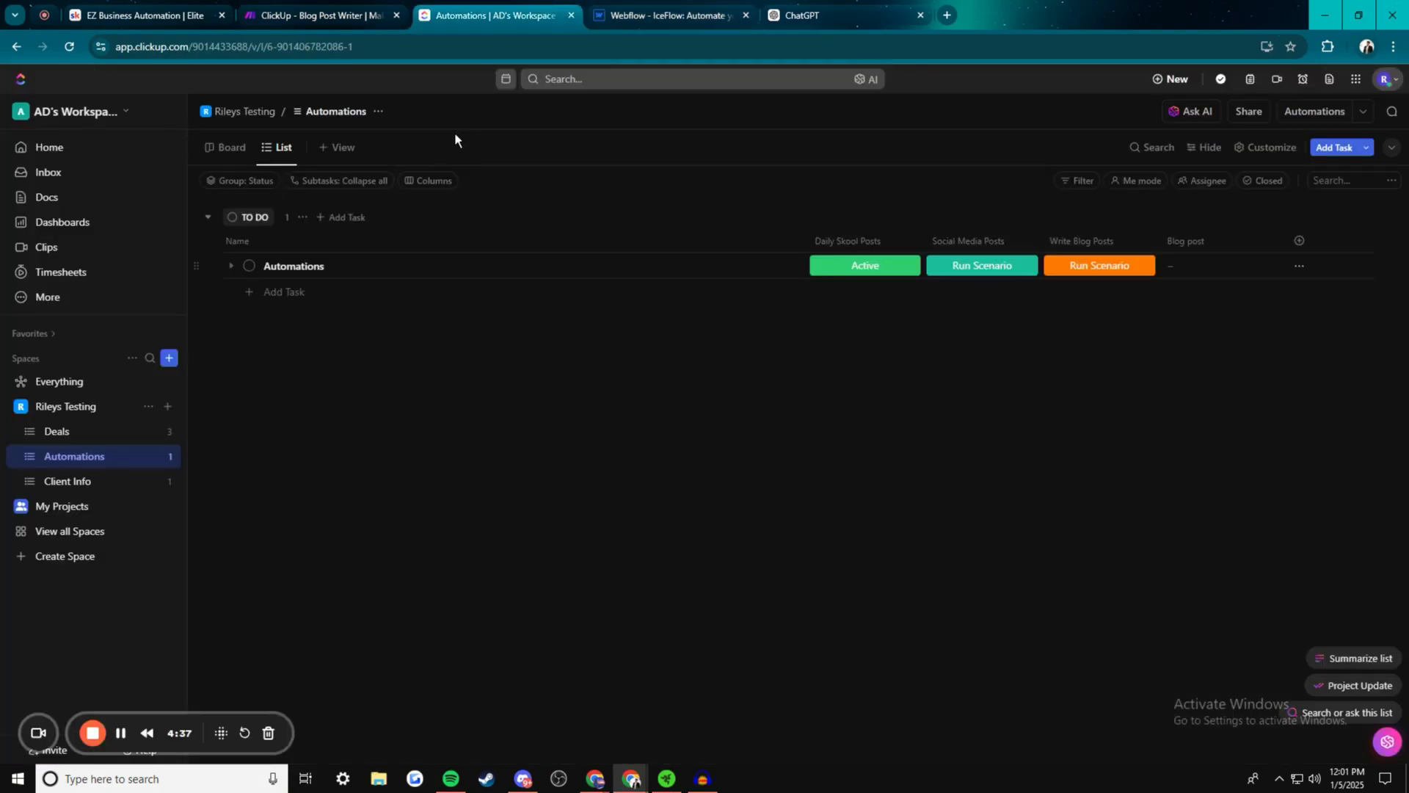
{"action": "left_click", "coordinate": [1111, 269]}
{"action": "left_click", "coordinate": [1101, 403]}
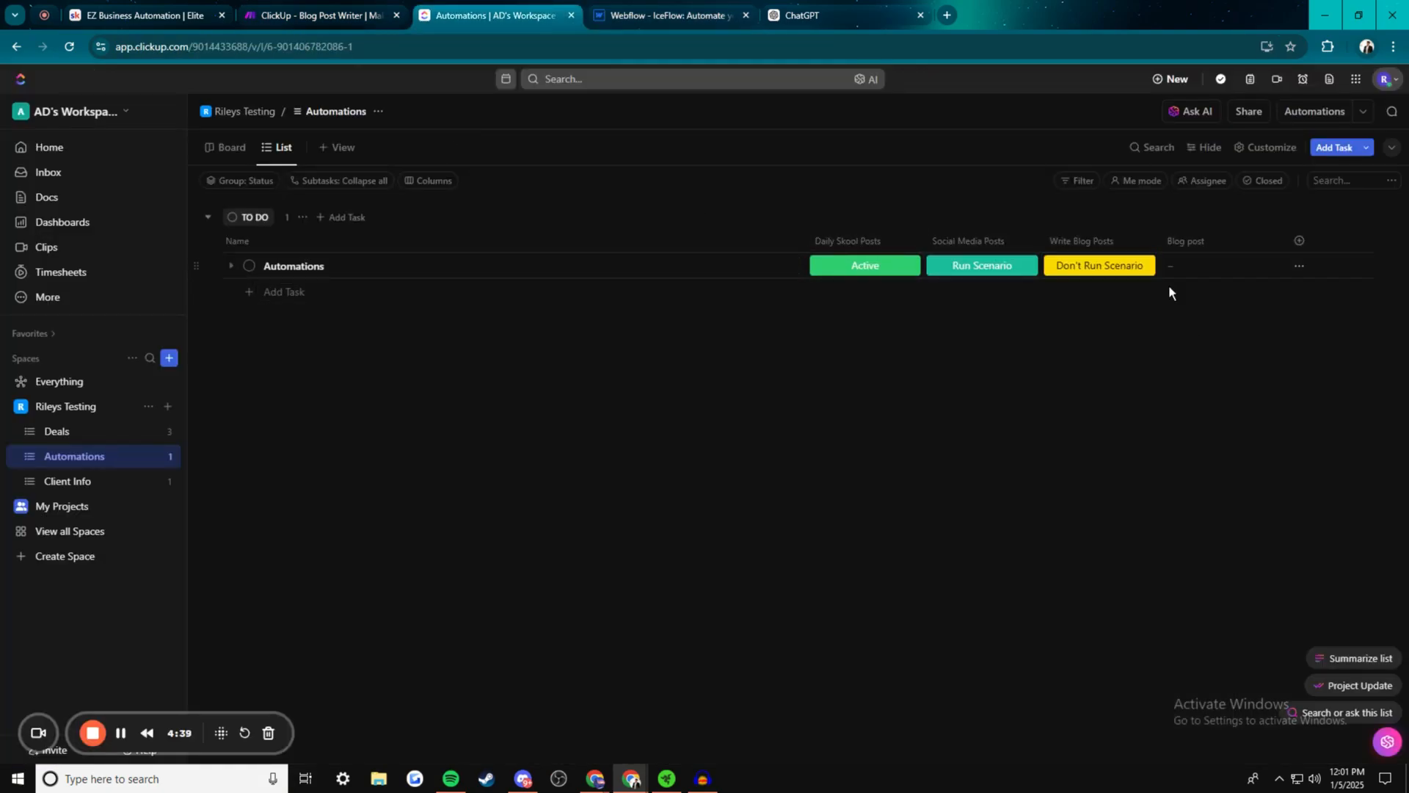
{"action": "left_click", "coordinate": [315, 15]}
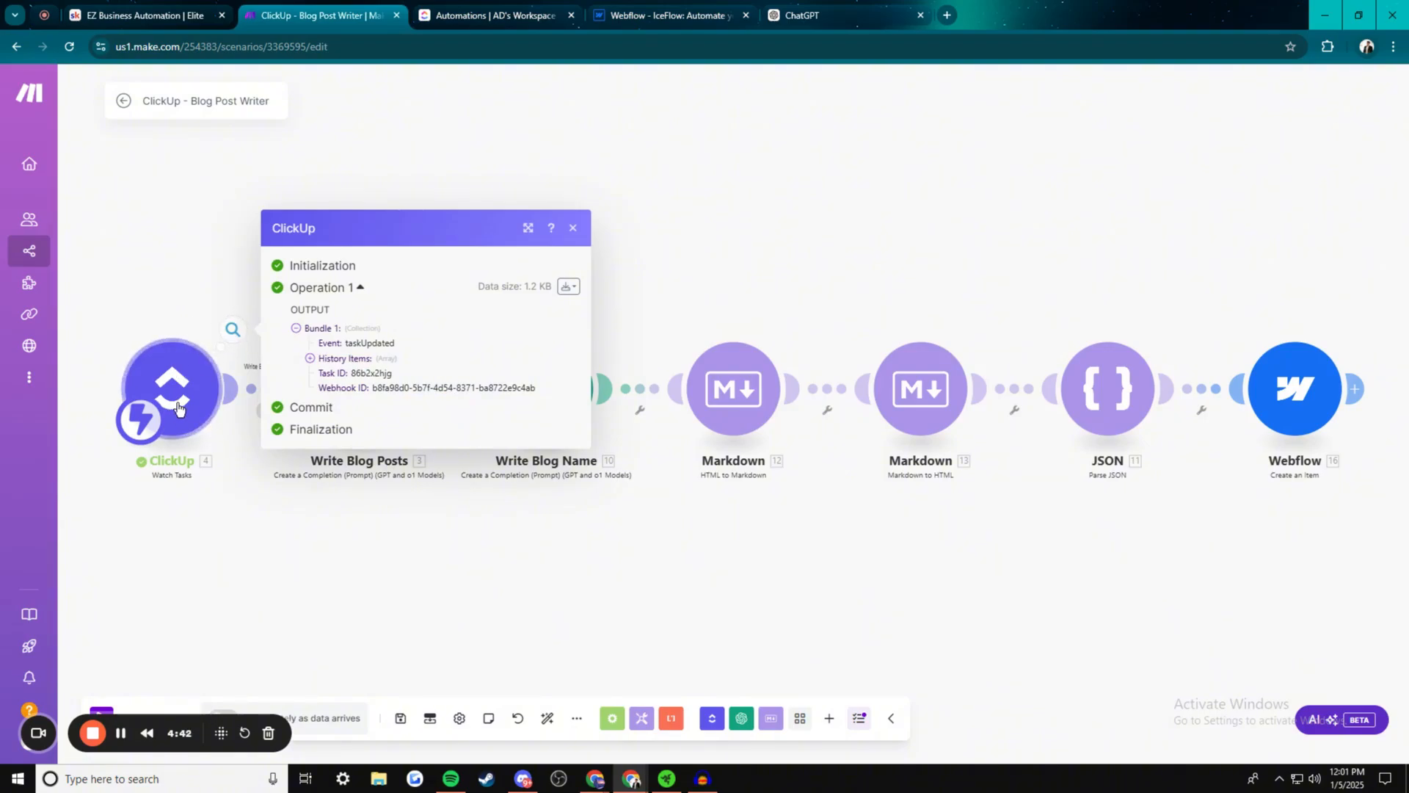
{"action": "left_click", "coordinate": [210, 214]}
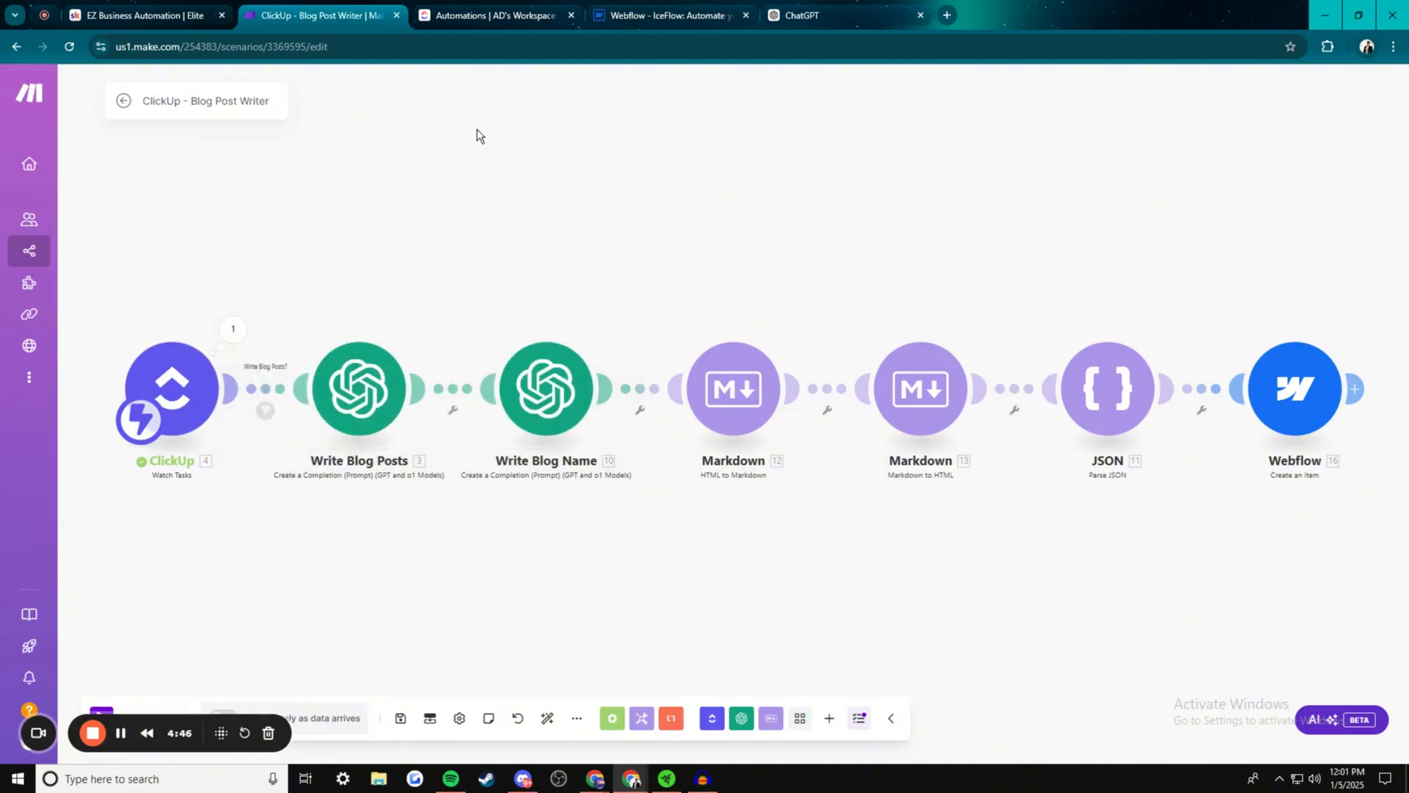
Run the ClickUp trigger module alone again, set Daily Skool Posts to Unactive in ClickUp, and compare the module's output with the changed field
{"action": "right_click", "coordinate": [168, 398]}
{"action": "left_click", "coordinate": [261, 439]}
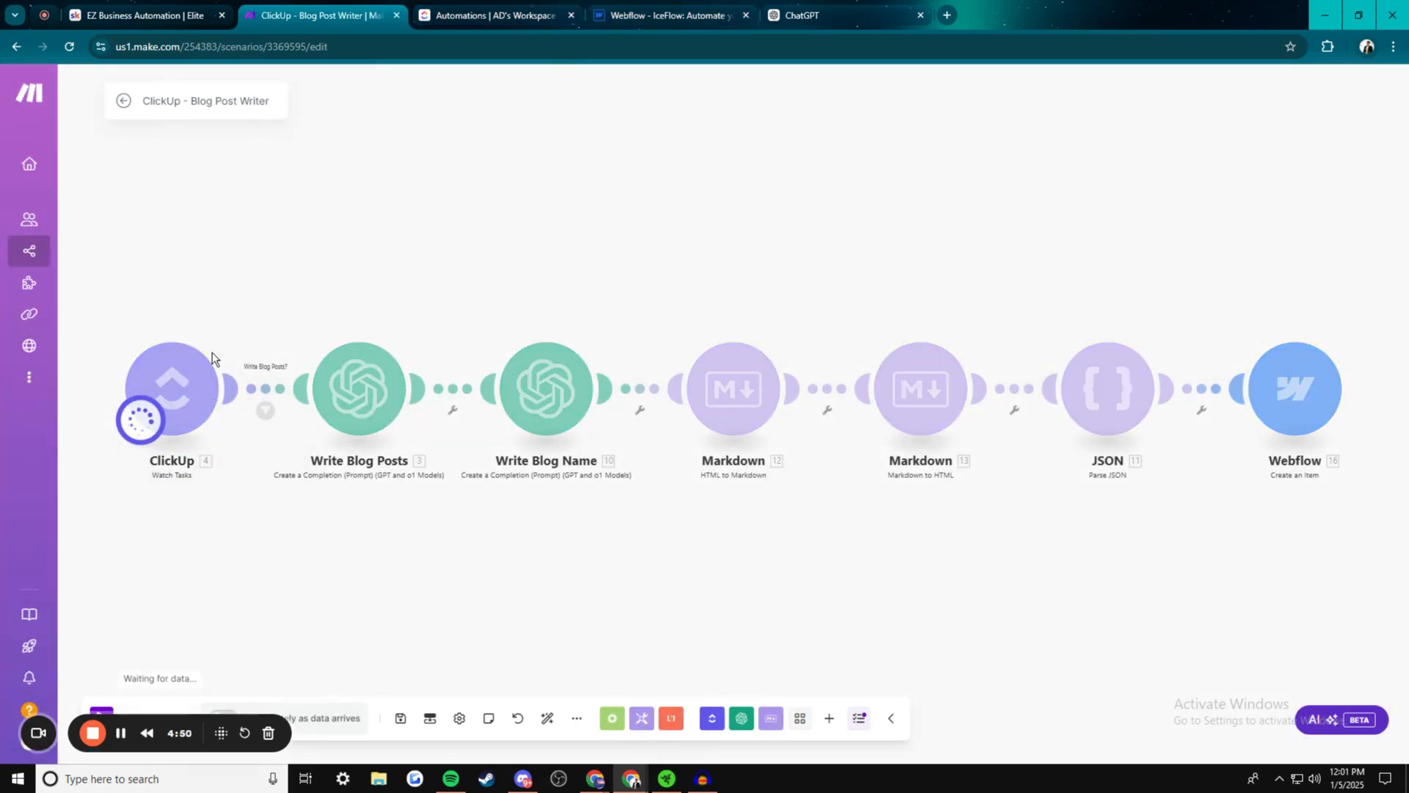
{"action": "left_click", "coordinate": [496, 14]}
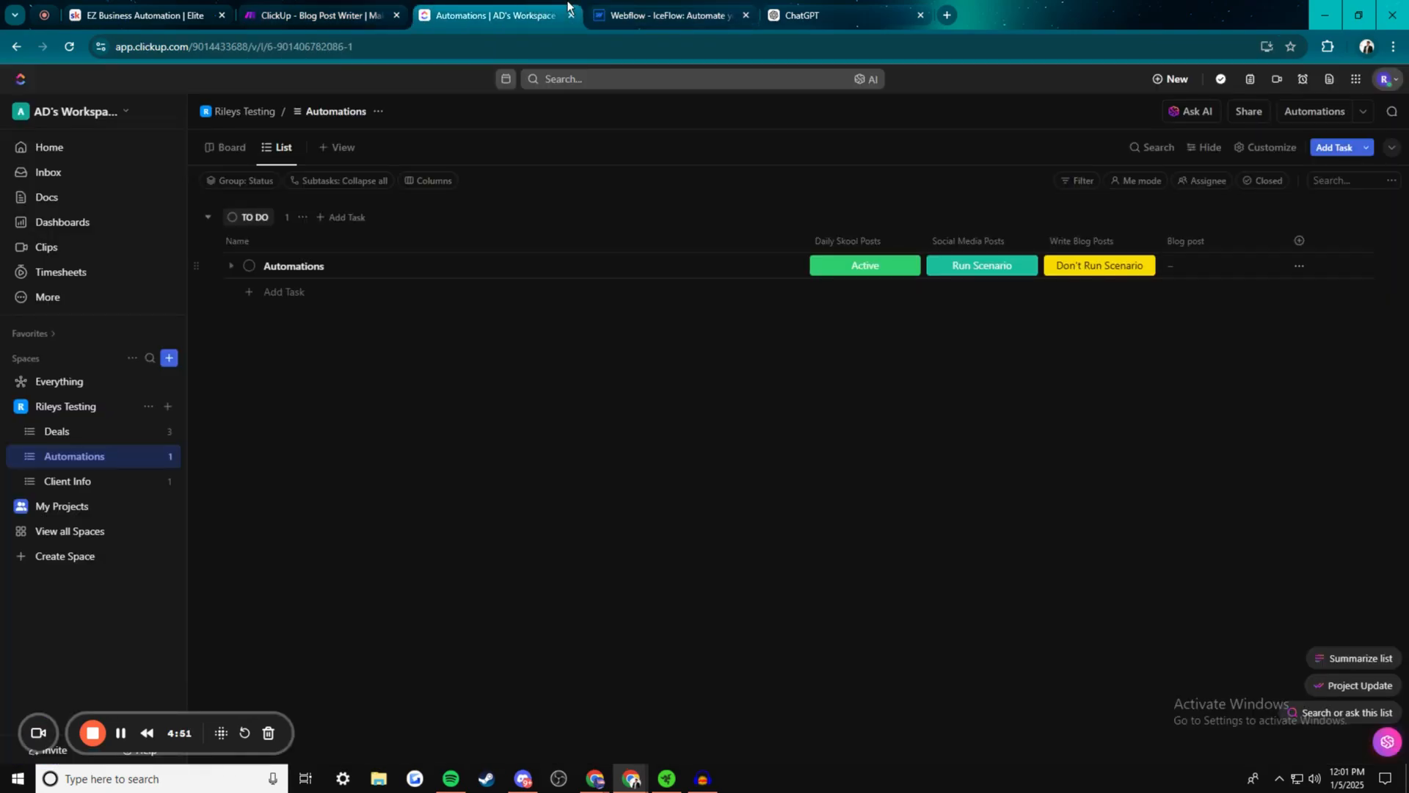
{"action": "left_click", "coordinate": [885, 269]}
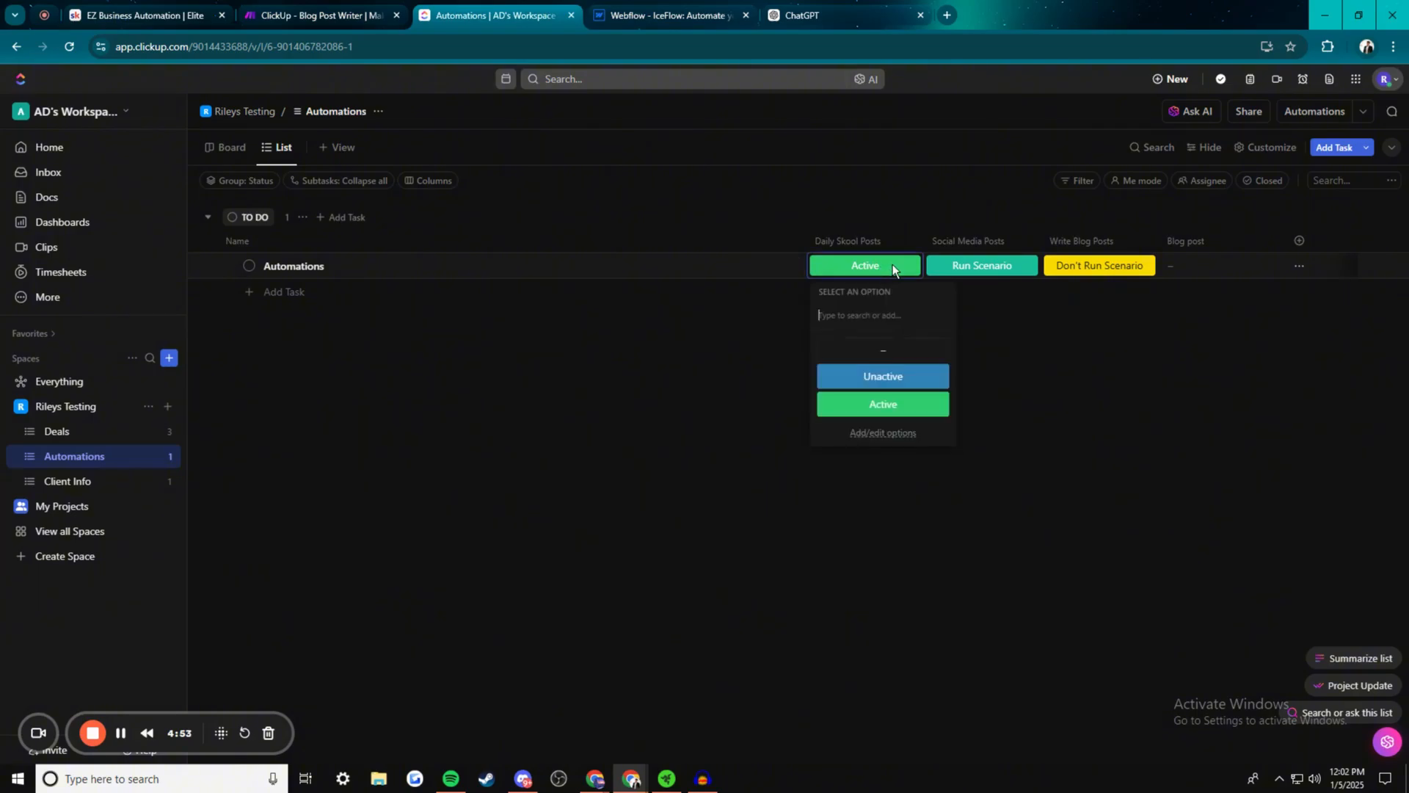
{"action": "left_click", "coordinate": [885, 377]}
{"action": "left_click", "coordinate": [314, 13]}
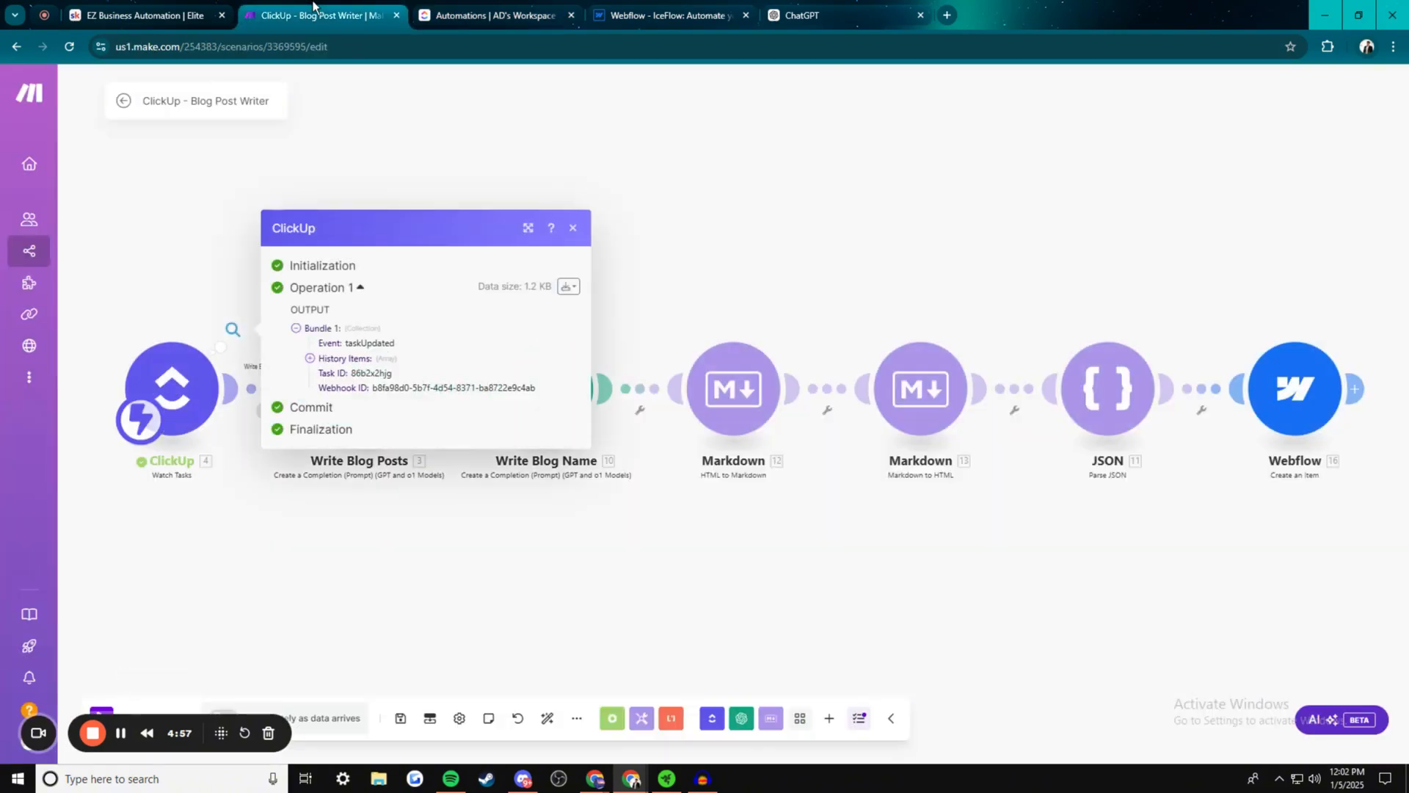
{"action": "left_click", "coordinate": [518, 13]}
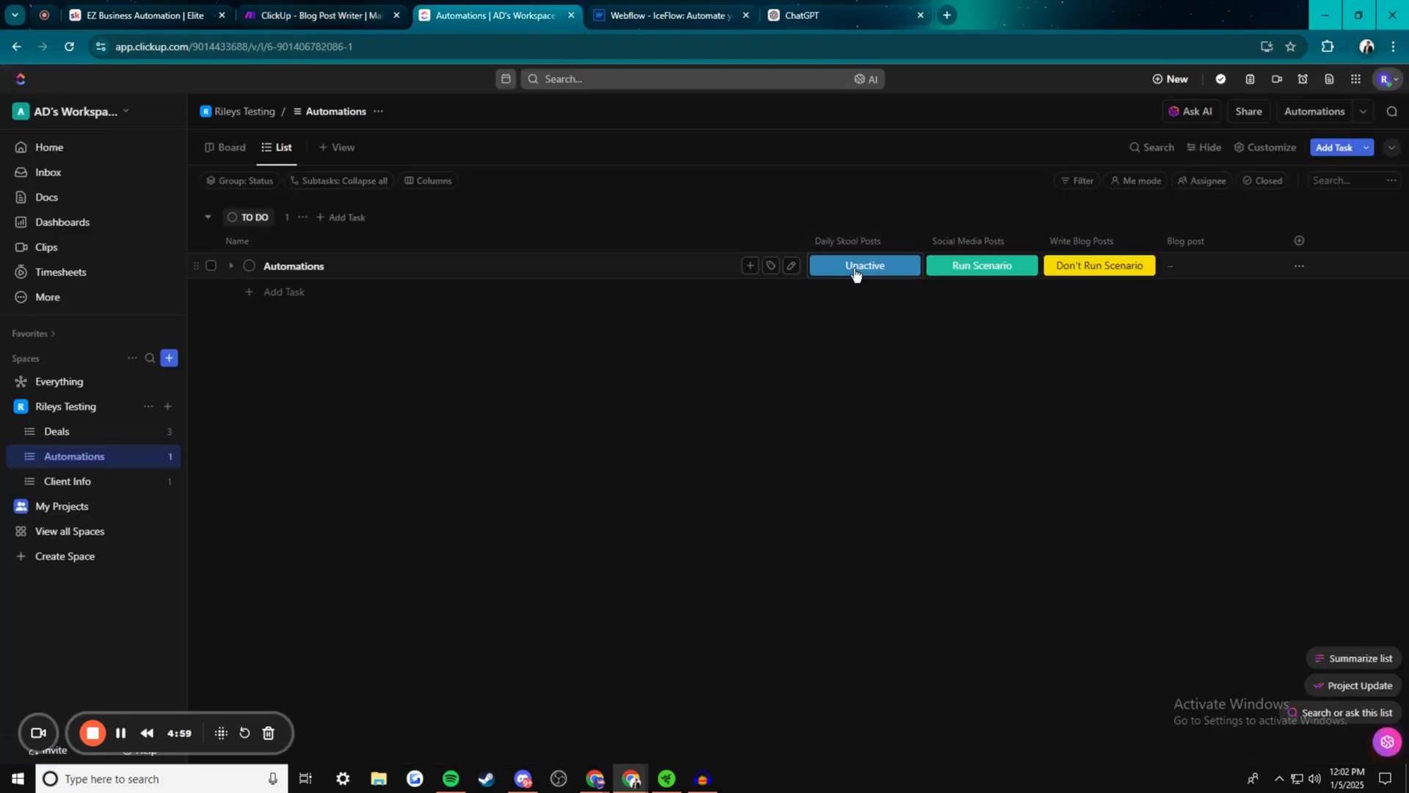
Open the Write Blog Posts? filter after Make's ClickUp trigger and compare its condition with the Write Blog Posts field in ClickUp
{"action": "left_click", "coordinate": [316, 15]}
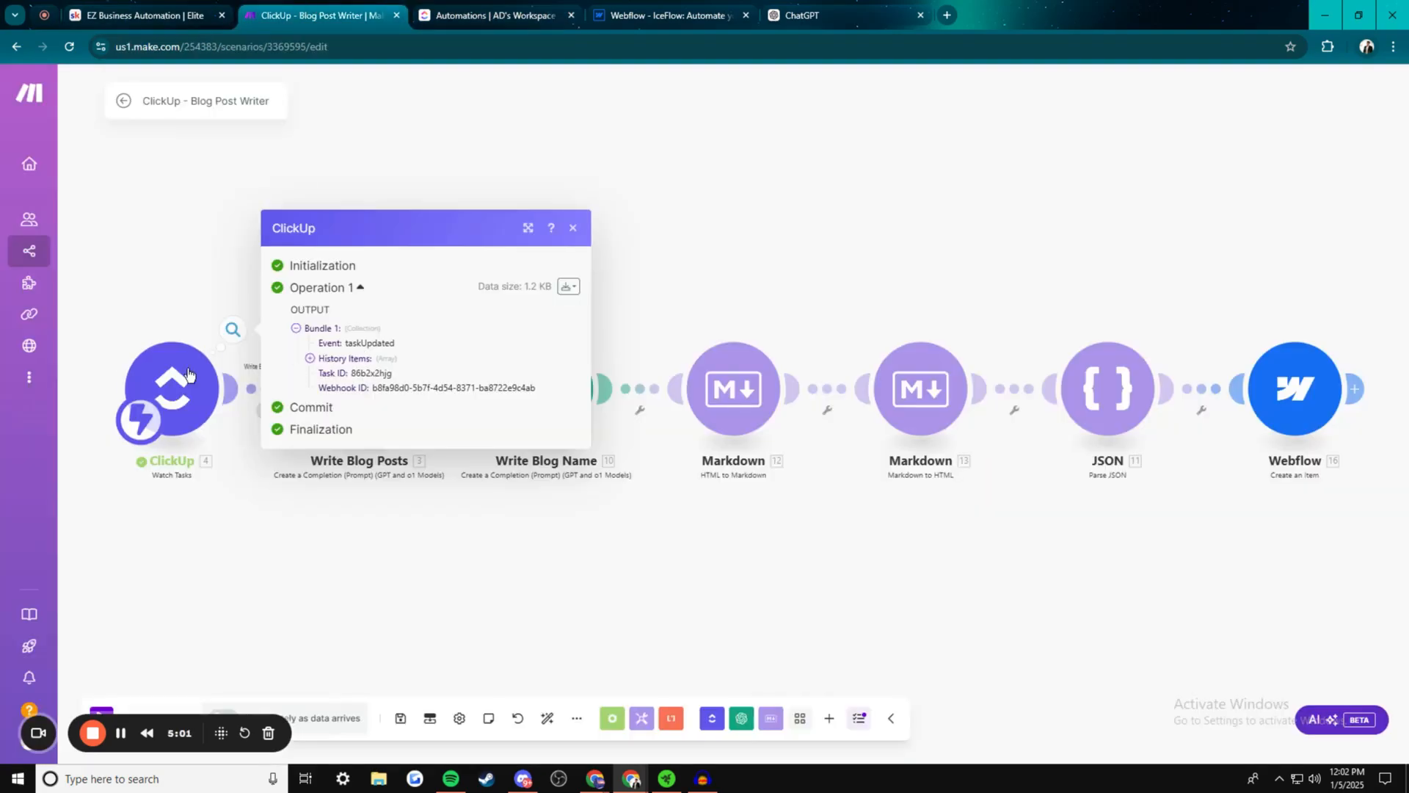
{"action": "left_click", "coordinate": [185, 220]}
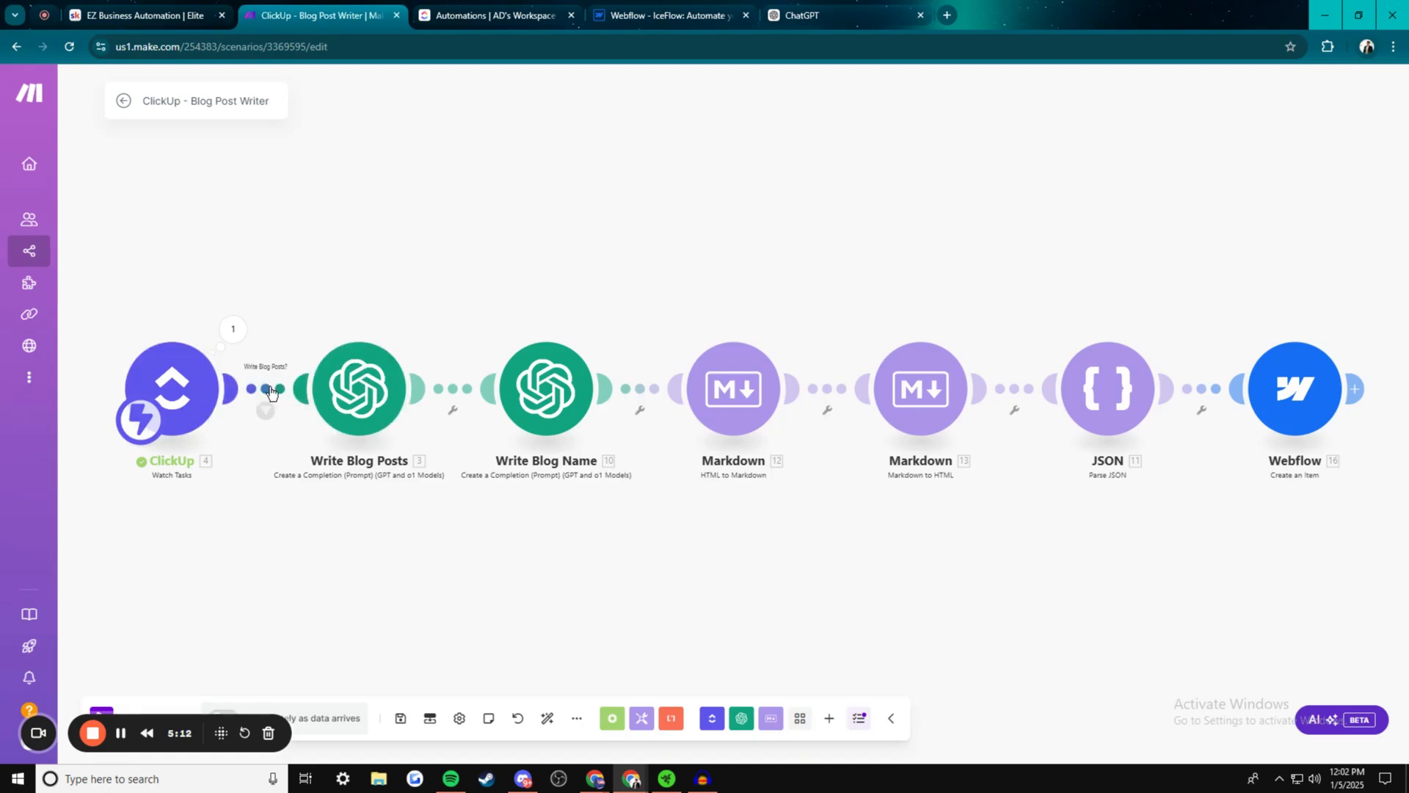
{"action": "left_click", "coordinate": [250, 383]}
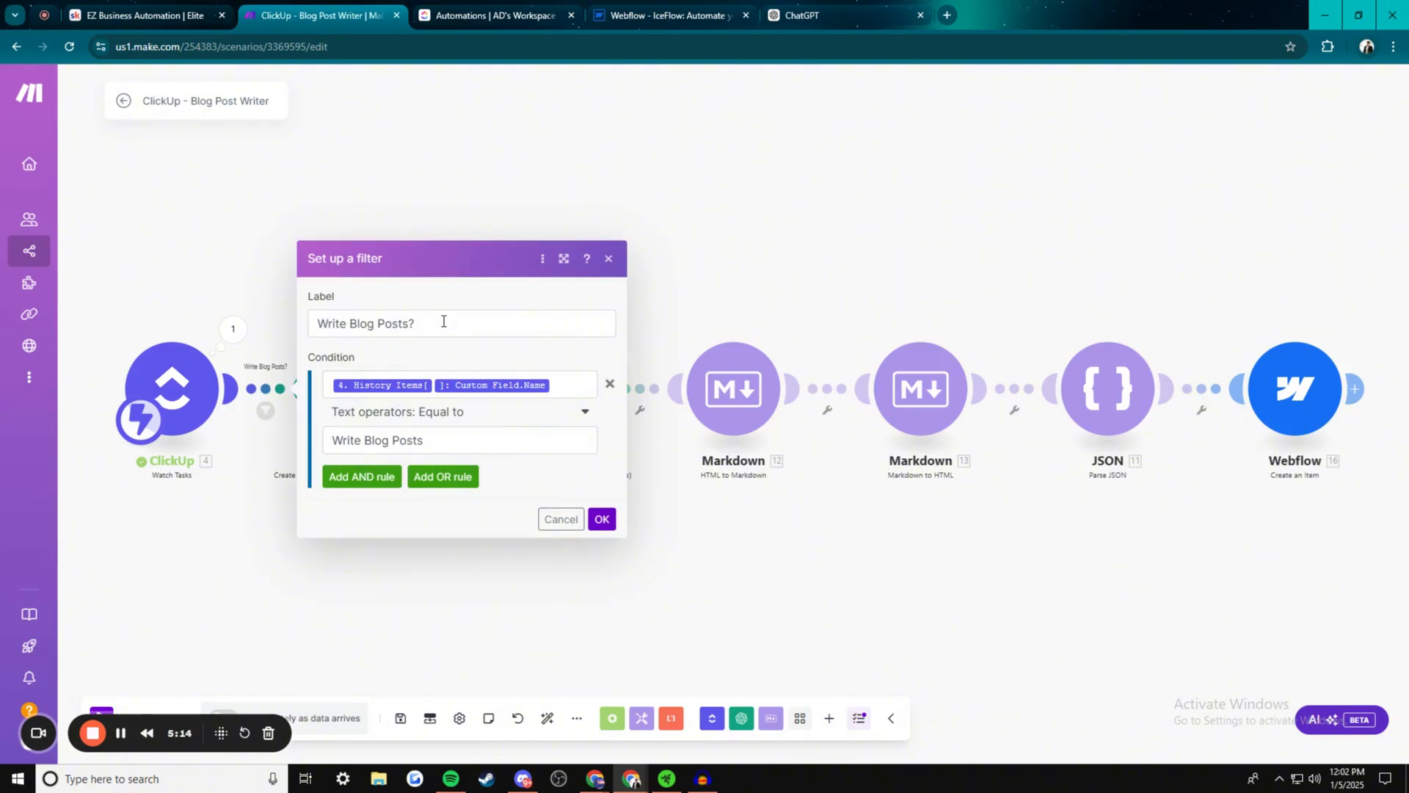
{"action": "left_click", "coordinate": [564, 381]}
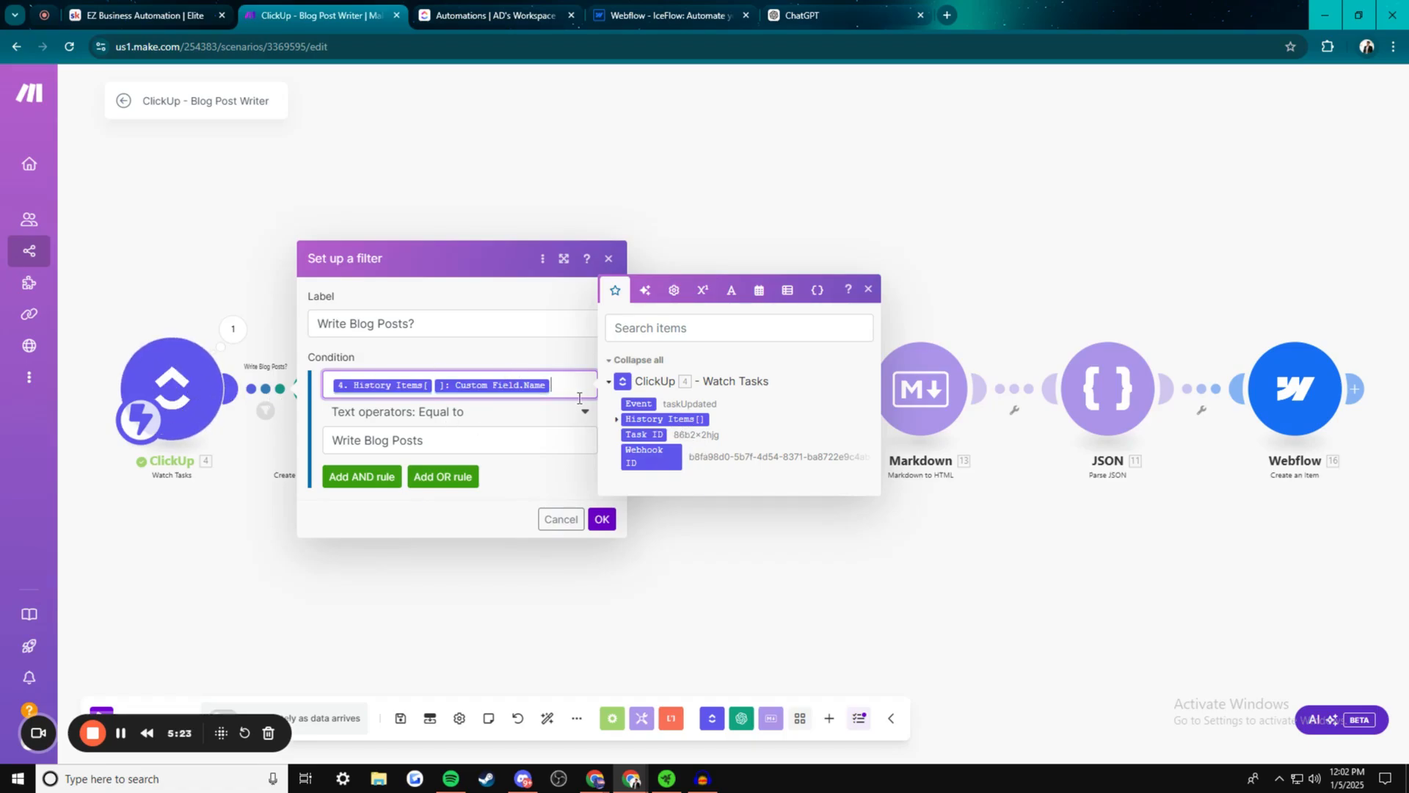
{"action": "left_click", "coordinate": [615, 419]}
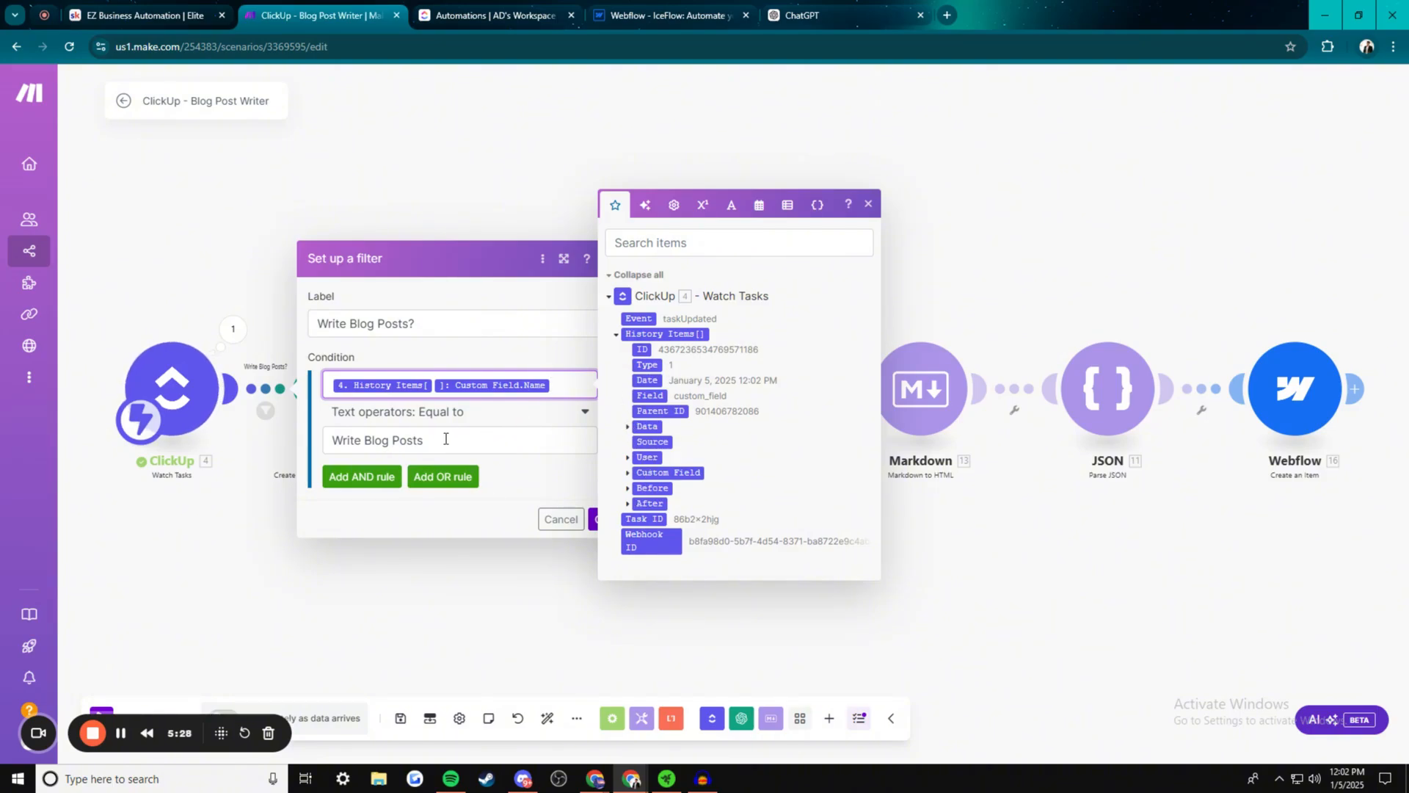
{"action": "left_click_drag", "start_coordinate": [446, 439], "coordinate": [338, 444]}
{"action": "left_click", "coordinate": [544, 8]}
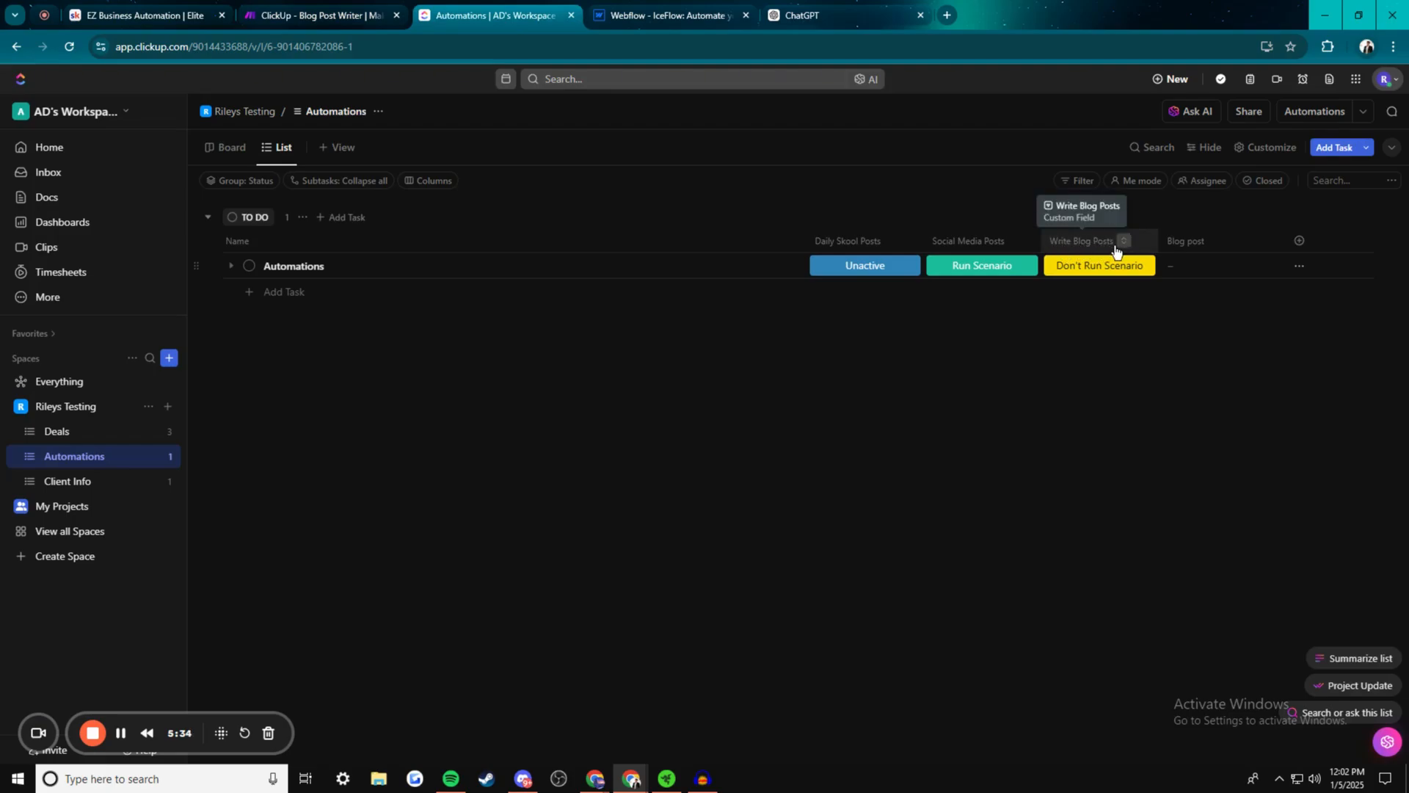
{"action": "left_click", "coordinate": [298, 10]}
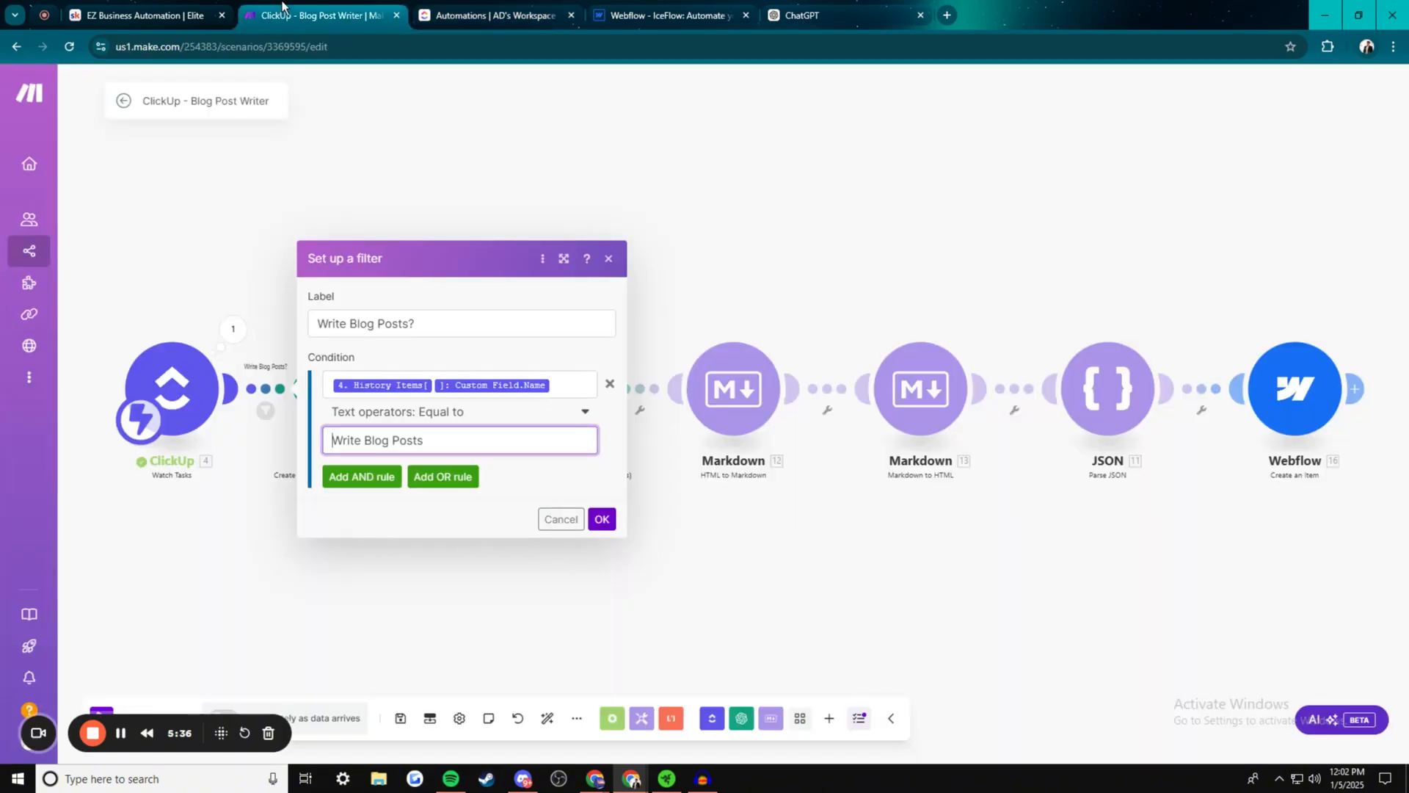
Try adding the Custom Field Name from History Items to the filter condition again, remove the duplicate, and confirm the filter
{"action": "left_click", "coordinate": [565, 387]}
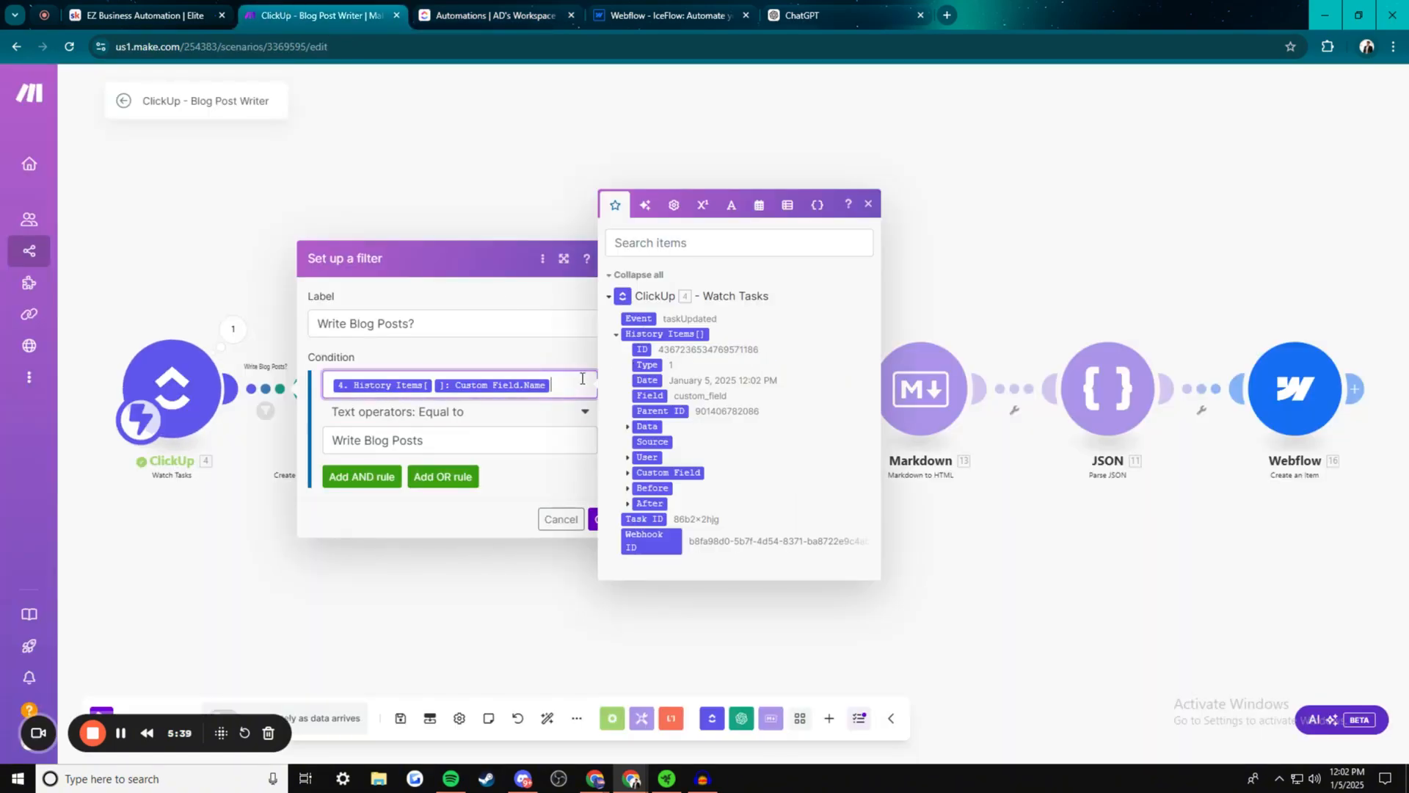
{"action": "left_click", "coordinate": [617, 334]}
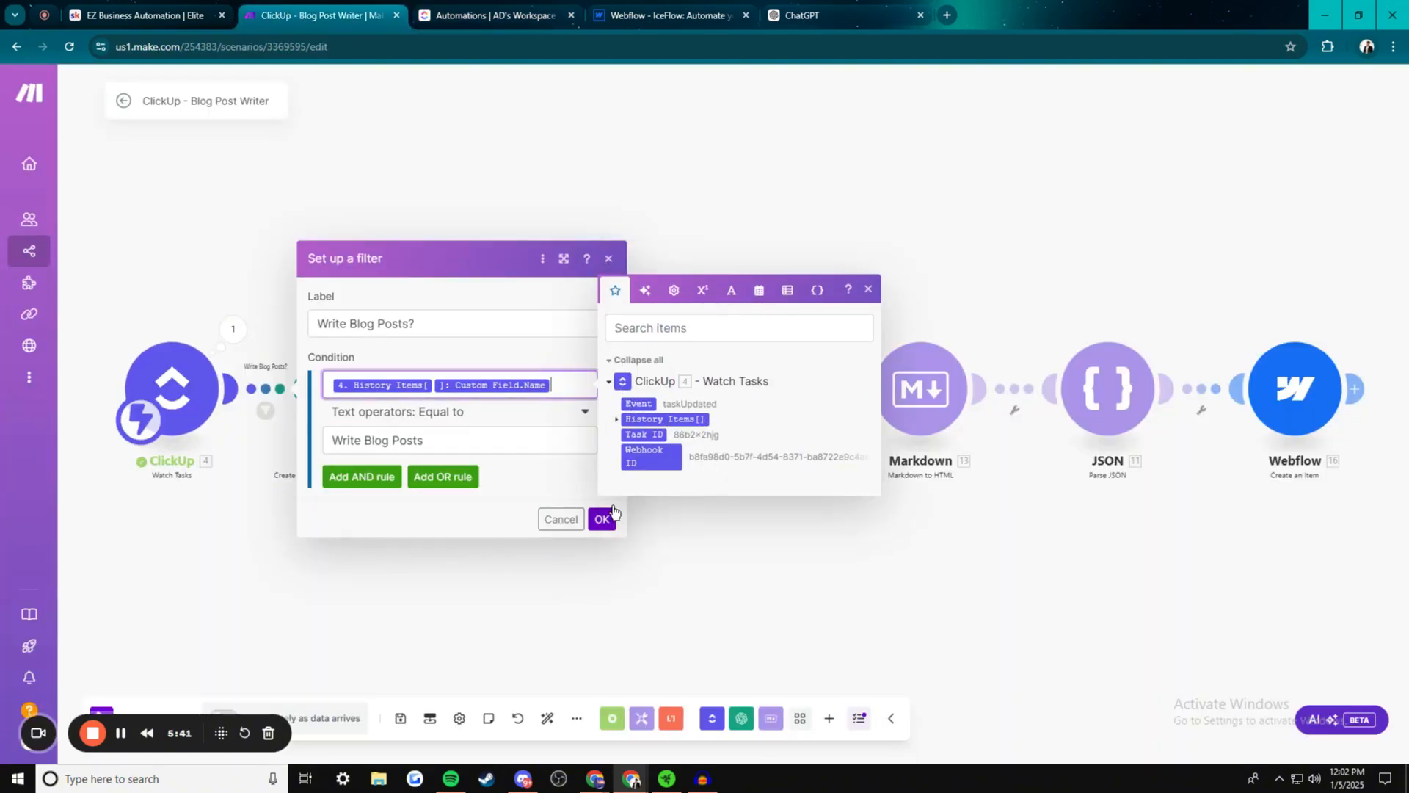
{"action": "left_click", "coordinate": [617, 419]}
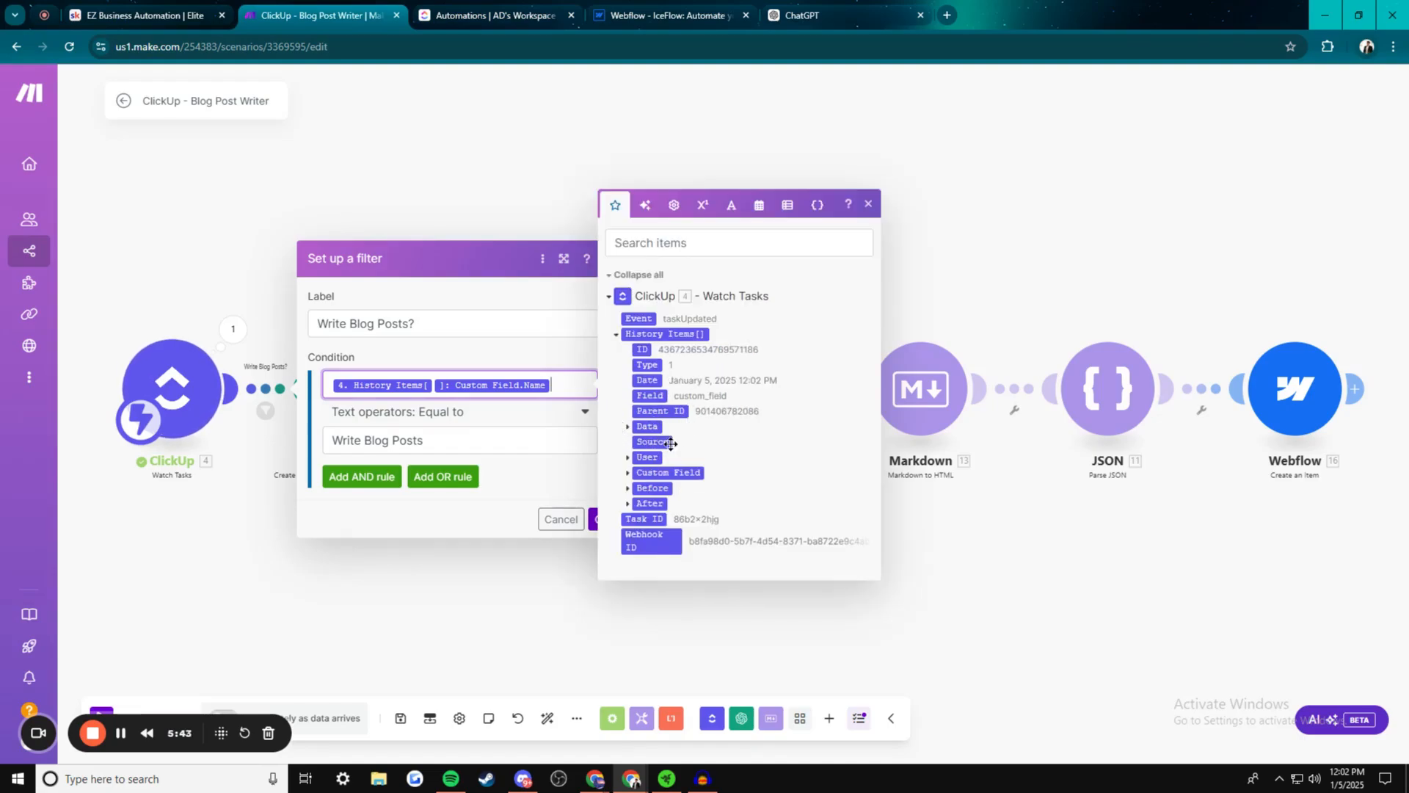
{"action": "left_click", "coordinate": [627, 473]}
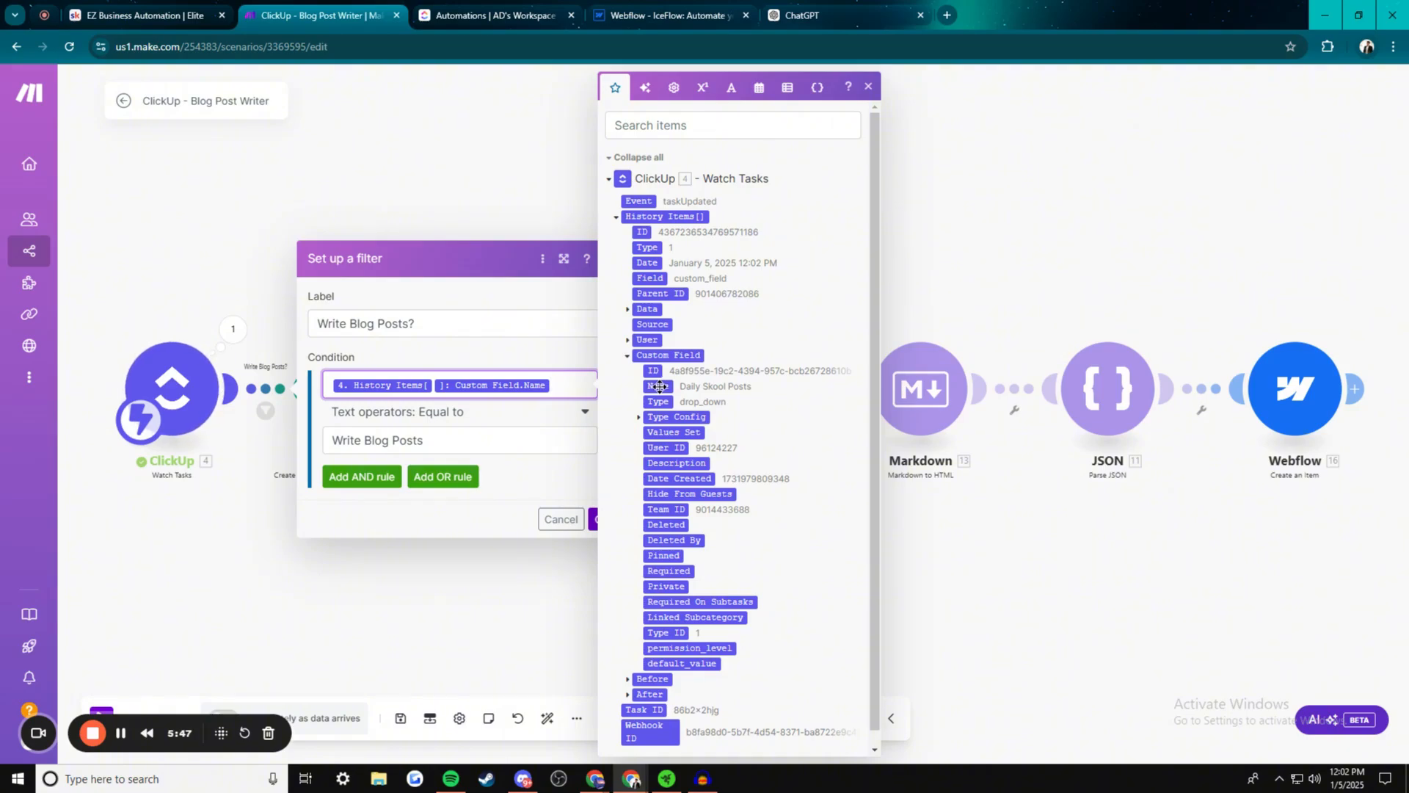
{"action": "left_click_drag", "start_coordinate": [659, 386], "coordinate": [558, 405]}
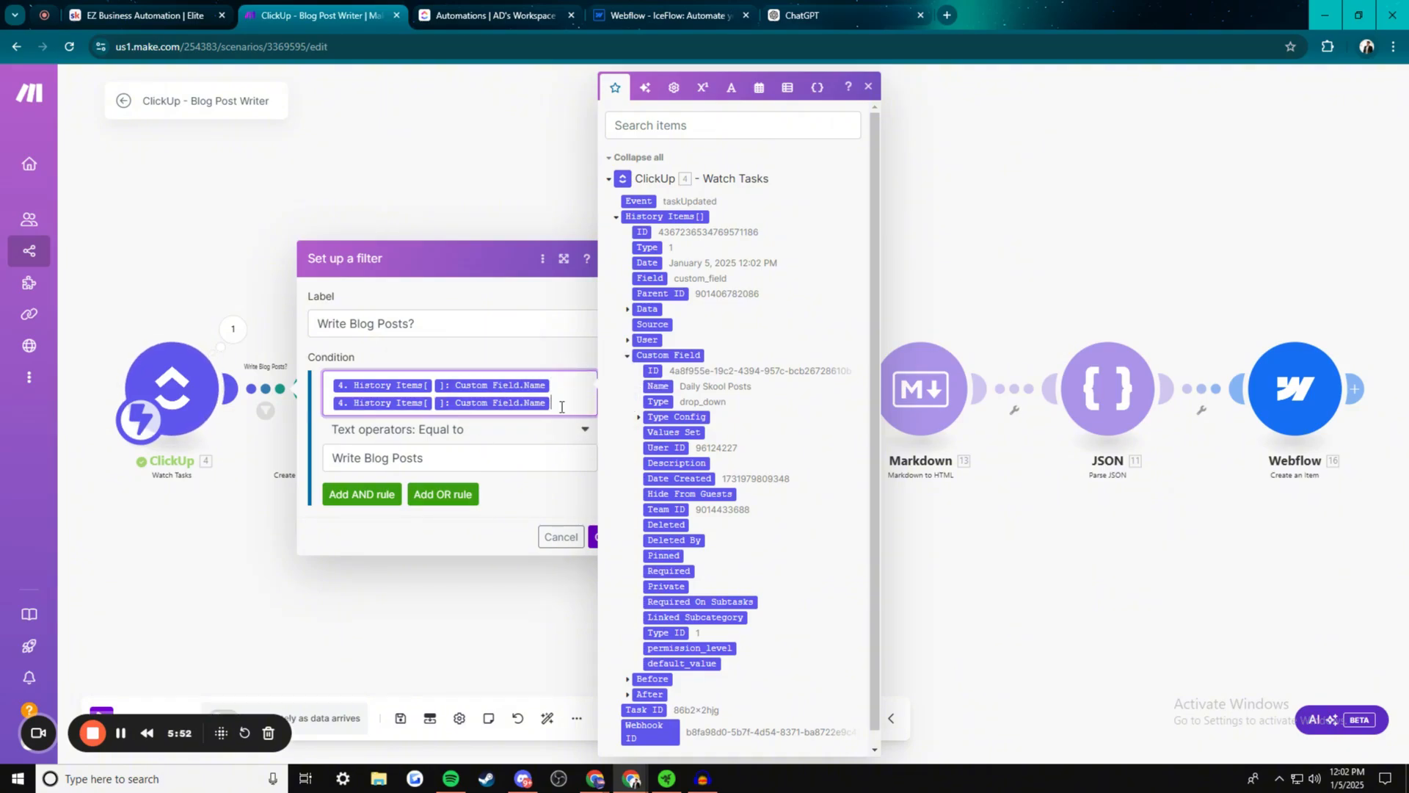
{"action": "key", "text": "BackSpace"}
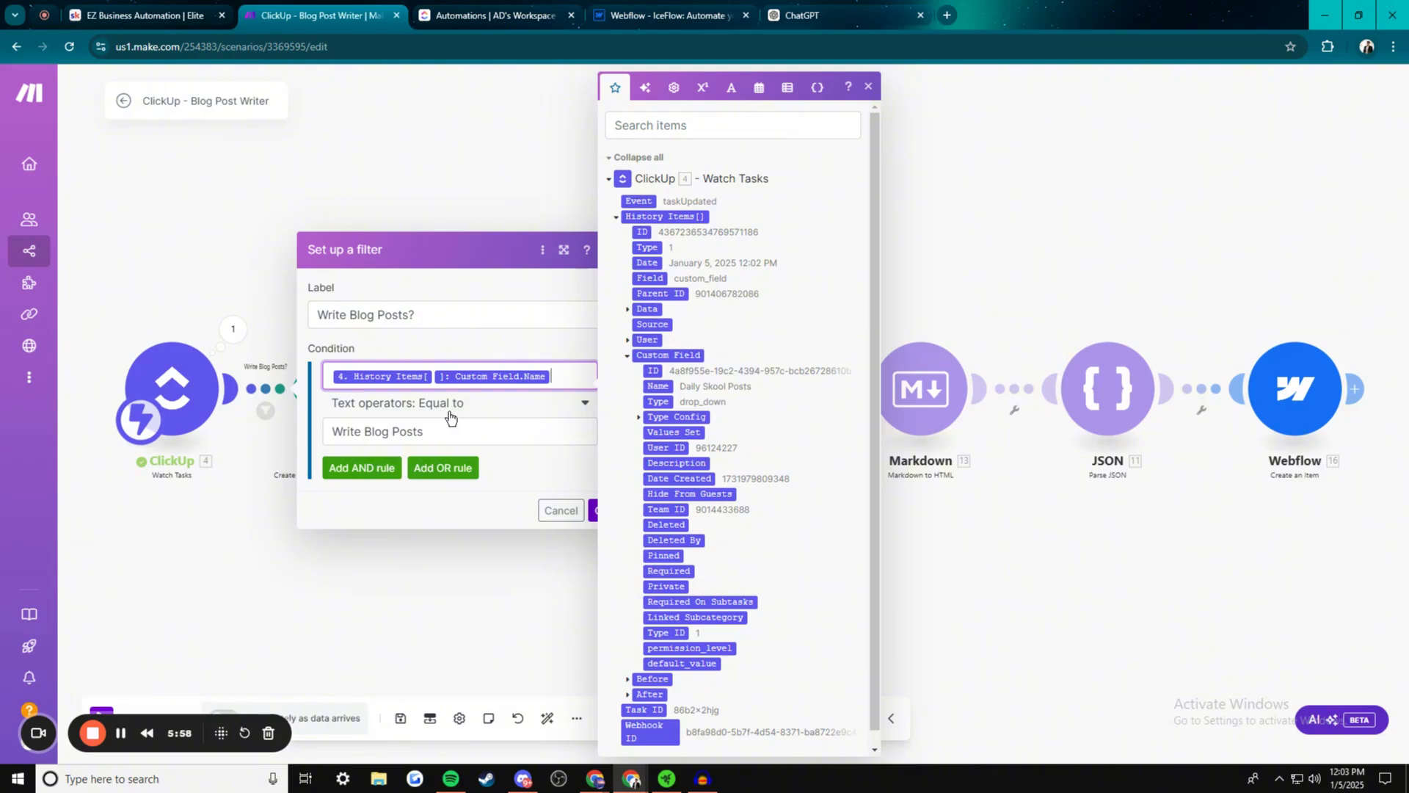
{"action": "left_click", "coordinate": [596, 509]}
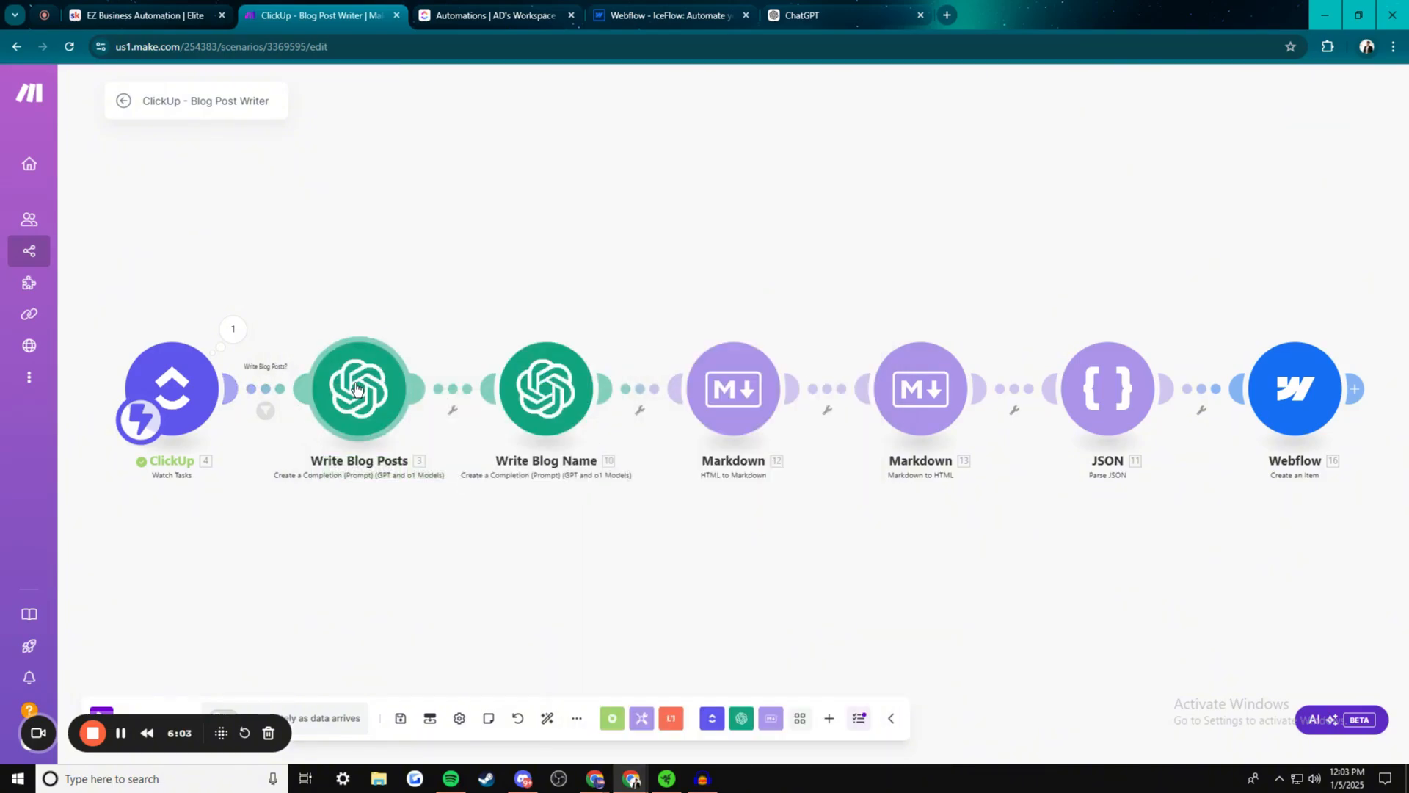
Check the Write Blog Posts field in ClickUp, then open Make's Write Blog Posts OpenAI module and look through its messages
{"action": "left_click", "coordinate": [490, 15]}
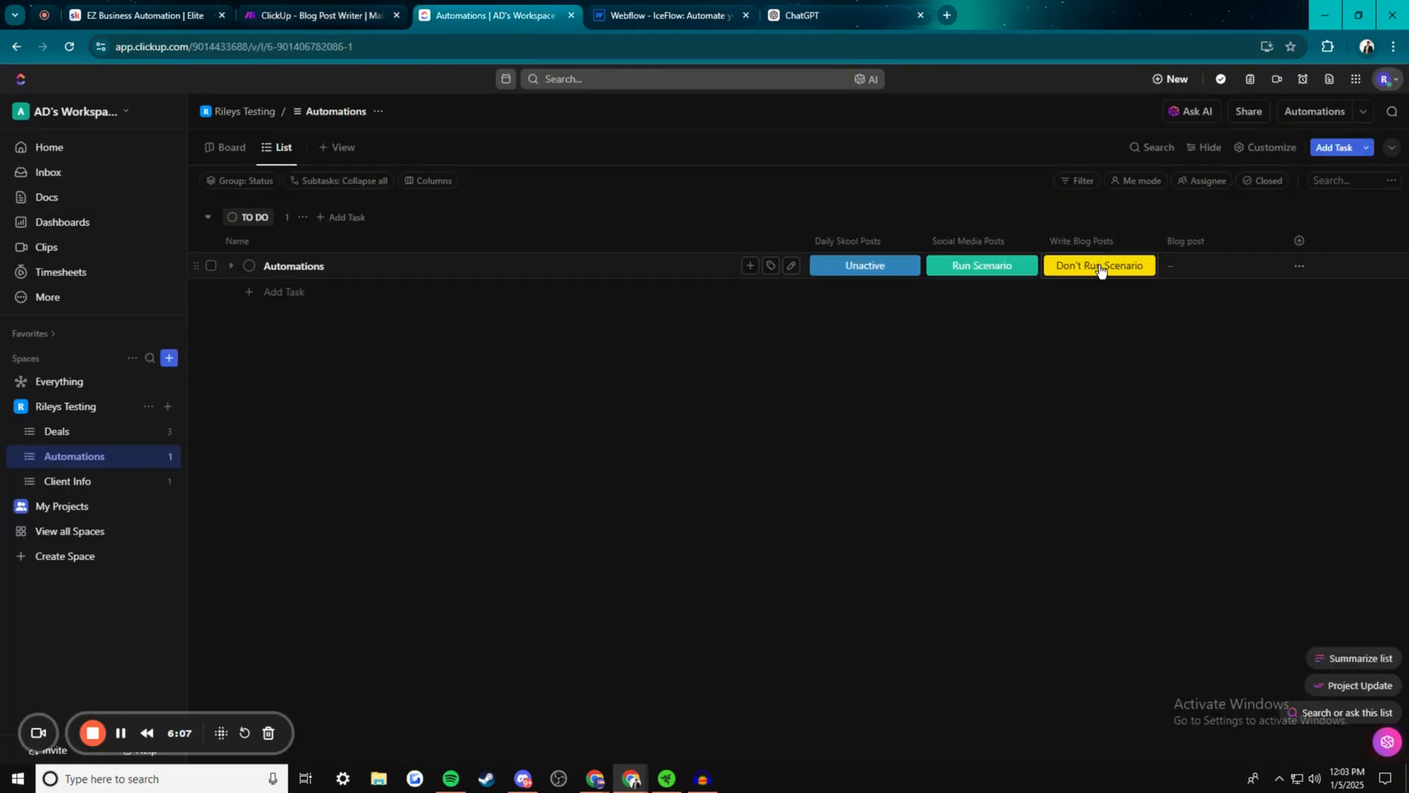
{"action": "left_click", "coordinate": [321, 15]}
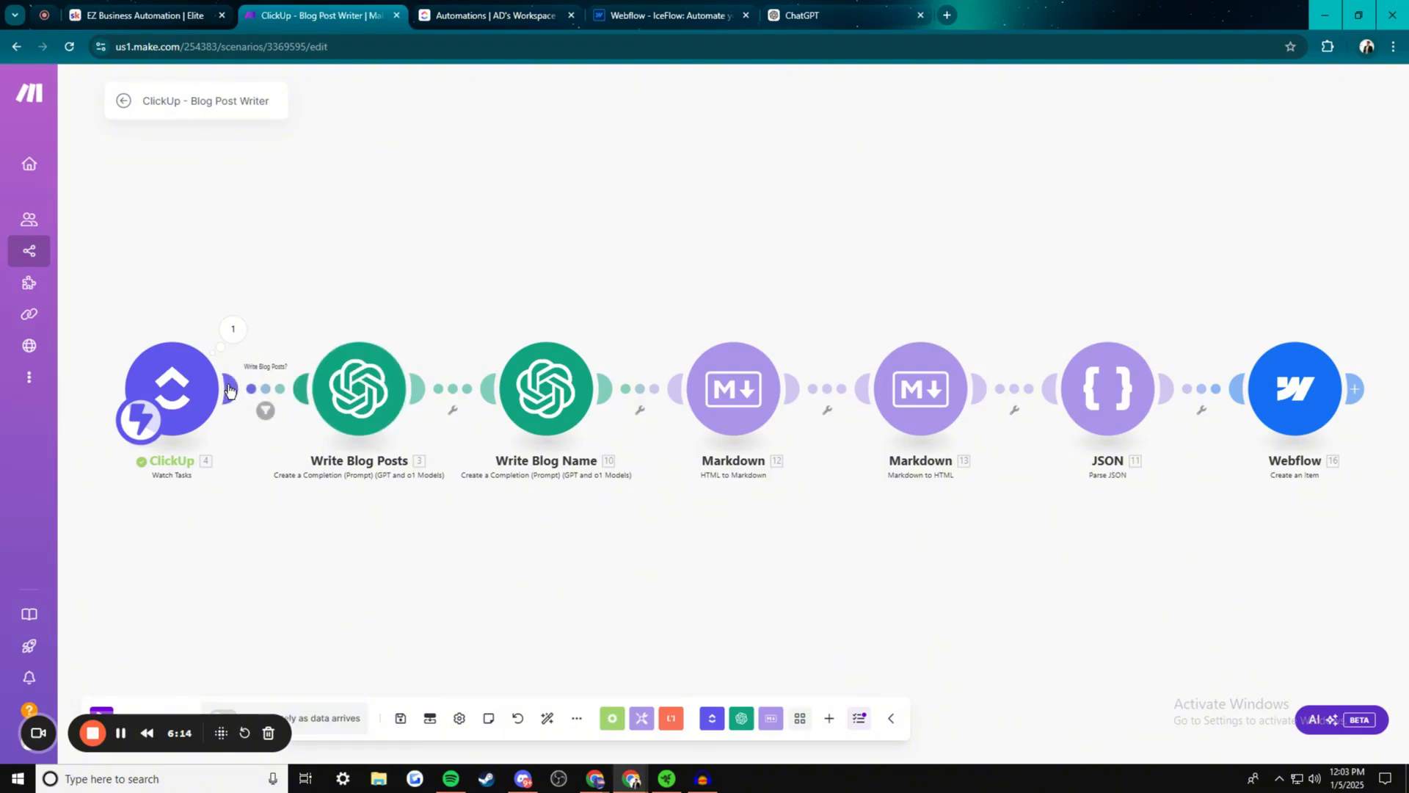
{"action": "left_click", "coordinate": [362, 379]}
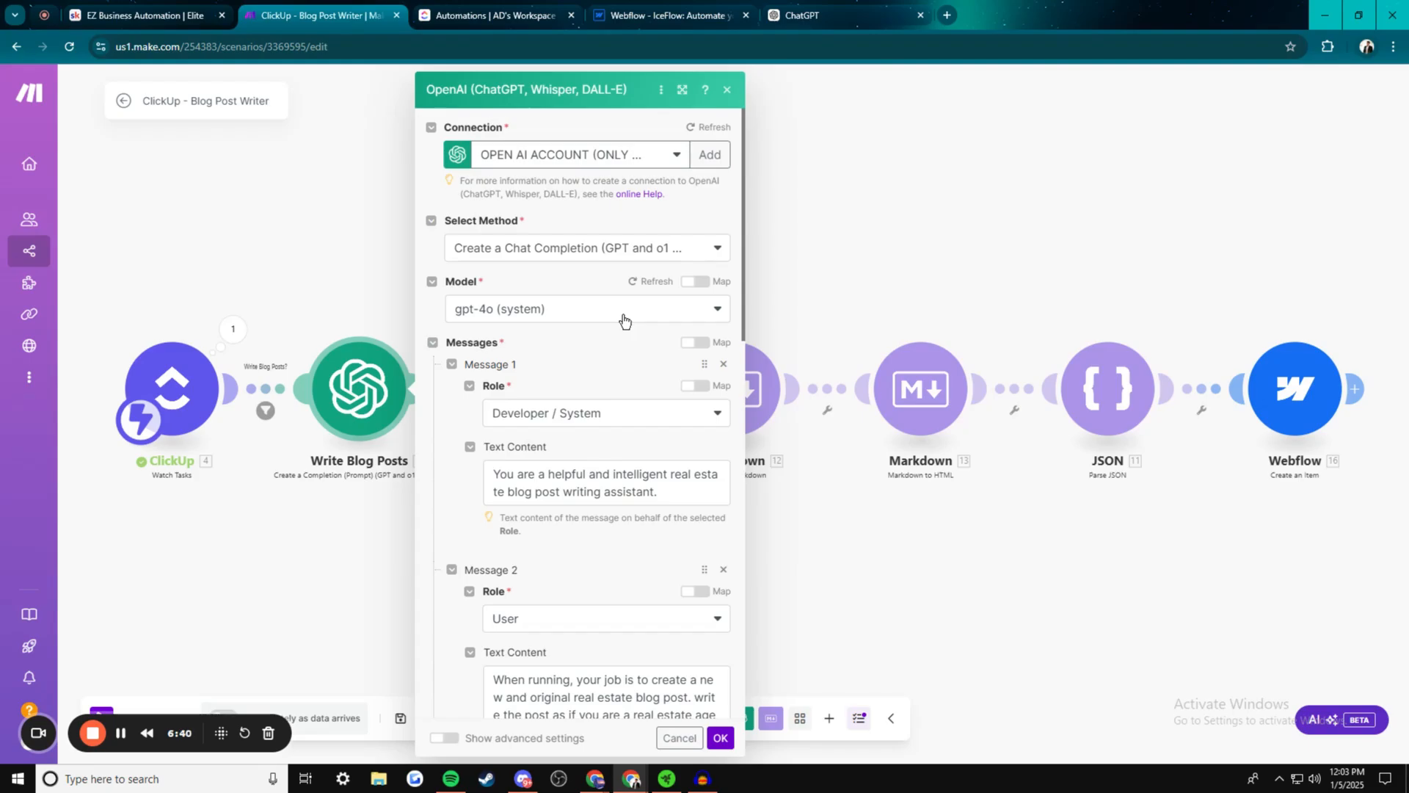
{"action": "scroll", "coordinate": [624, 319], "scroll_direction": "down", "scroll_amount": 2}
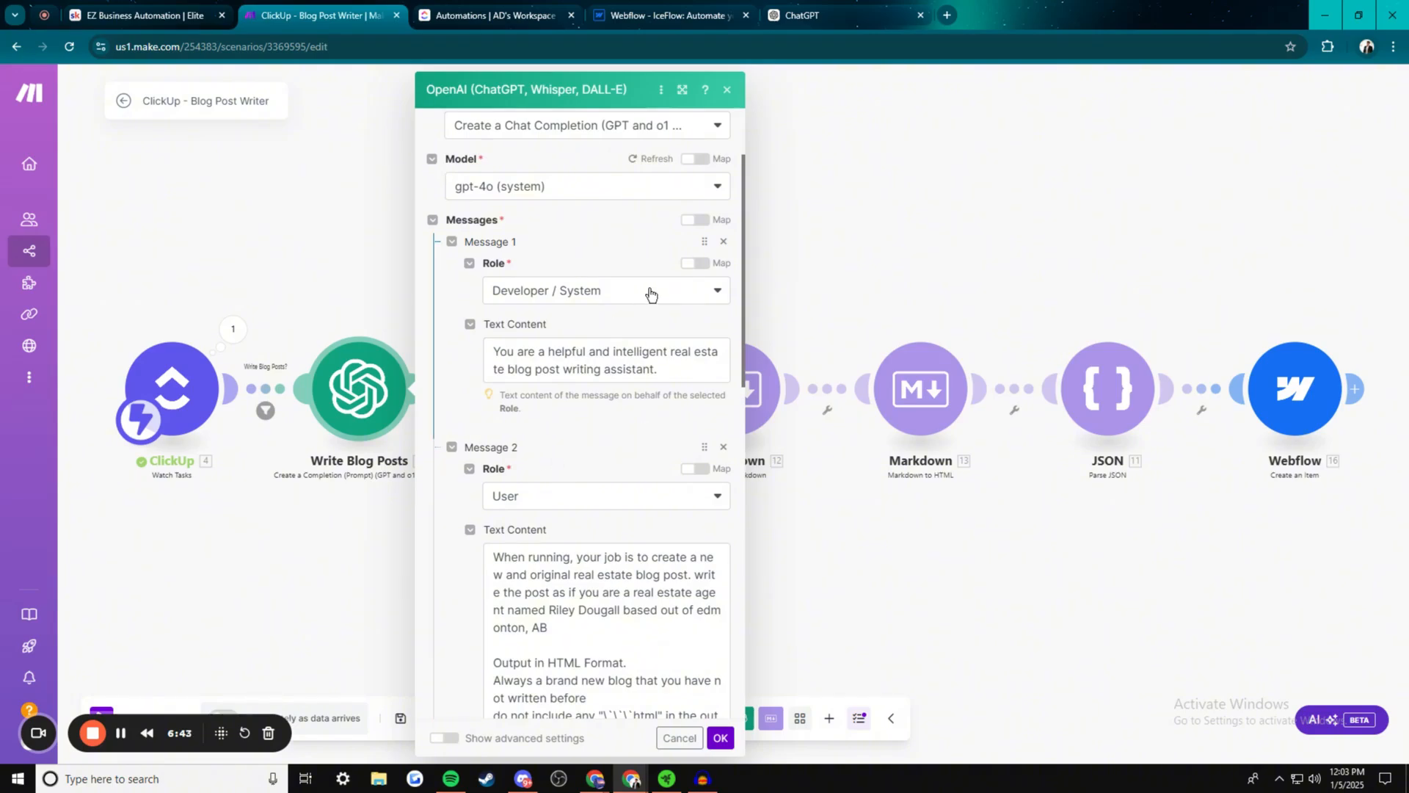
{"action": "scroll", "coordinate": [619, 297], "scroll_direction": "down", "scroll_amount": 8}
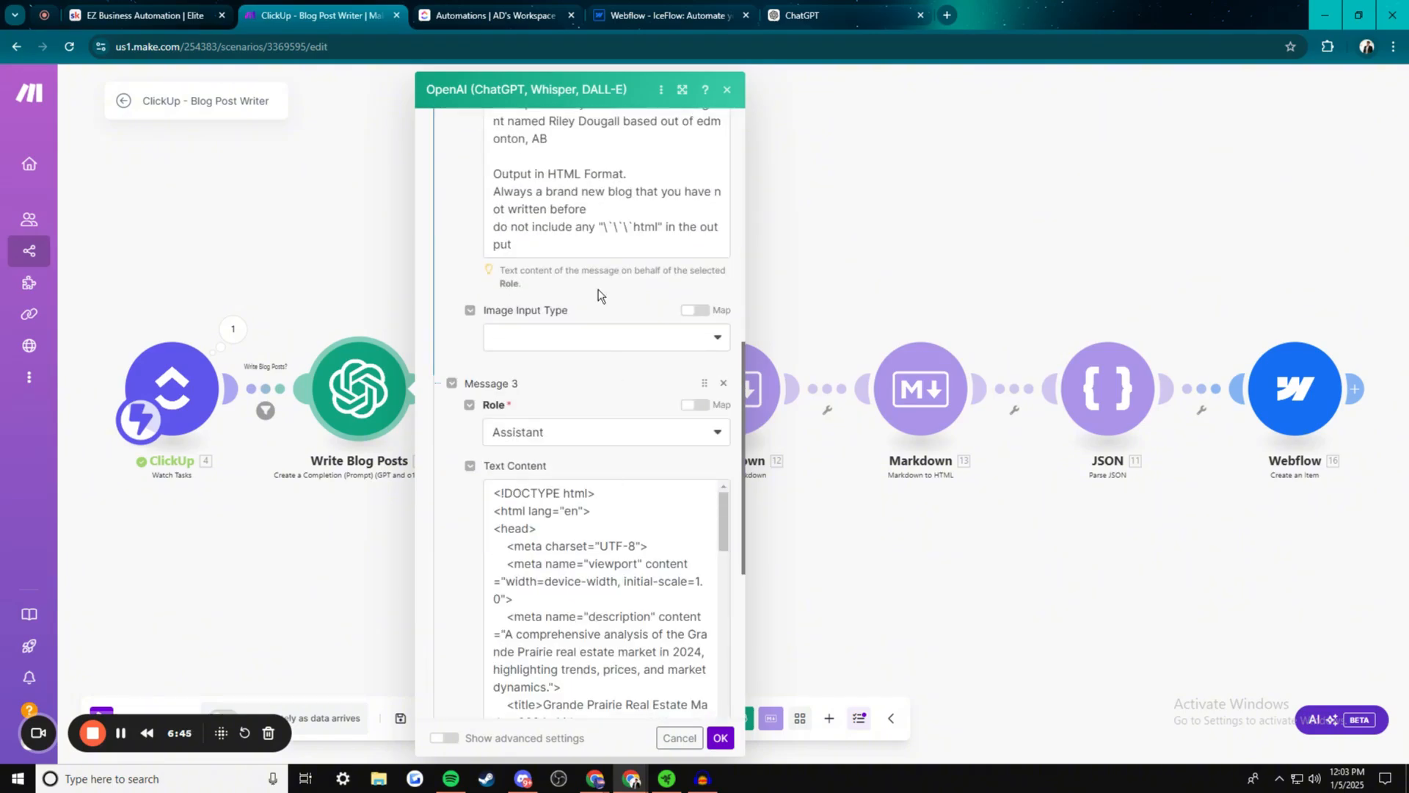
{"action": "scroll", "coordinate": [604, 336], "scroll_direction": "up", "scroll_amount": 2}
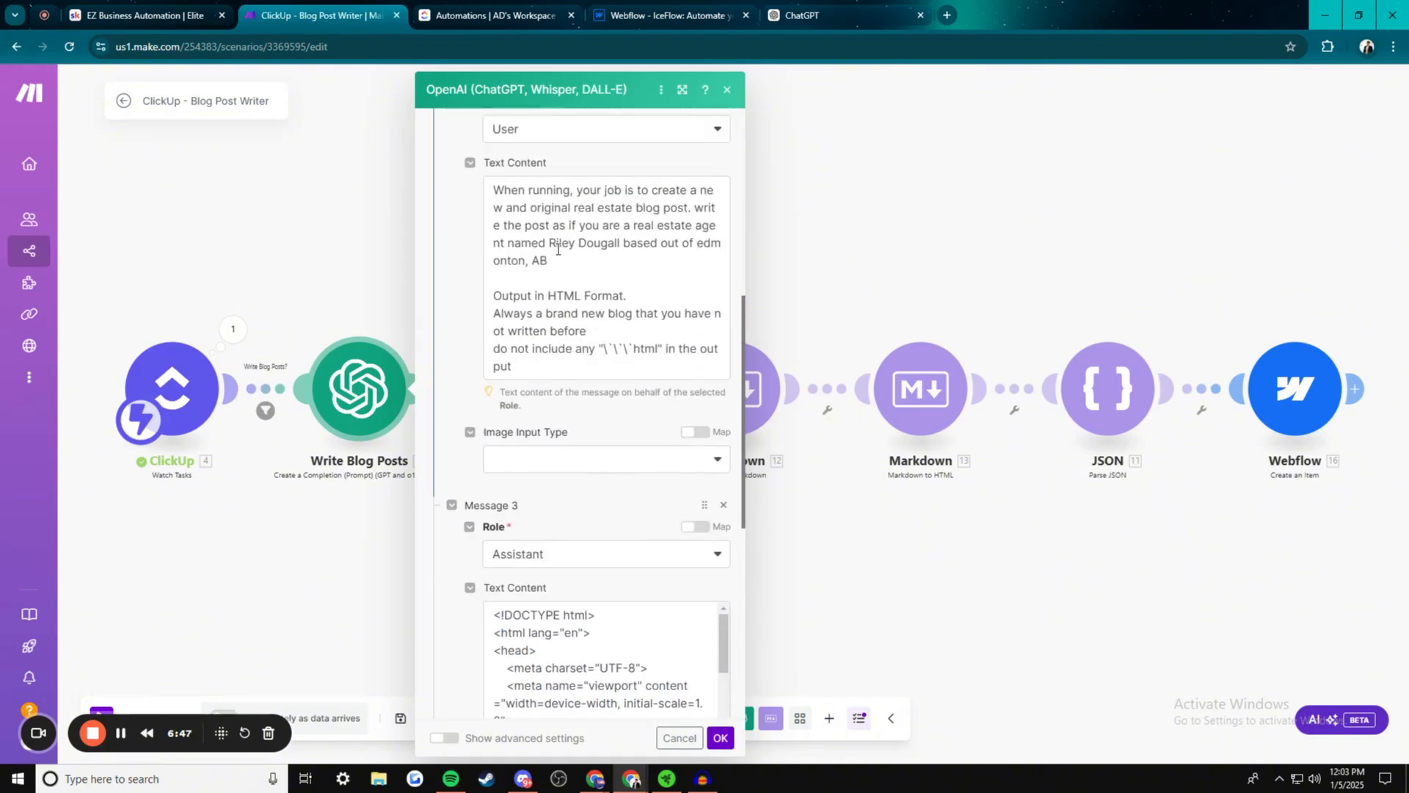
Examine the agent's name and location in the user message of the Write Blog Posts module
{"action": "left_click_drag", "start_coordinate": [549, 244], "coordinate": [621, 249]}
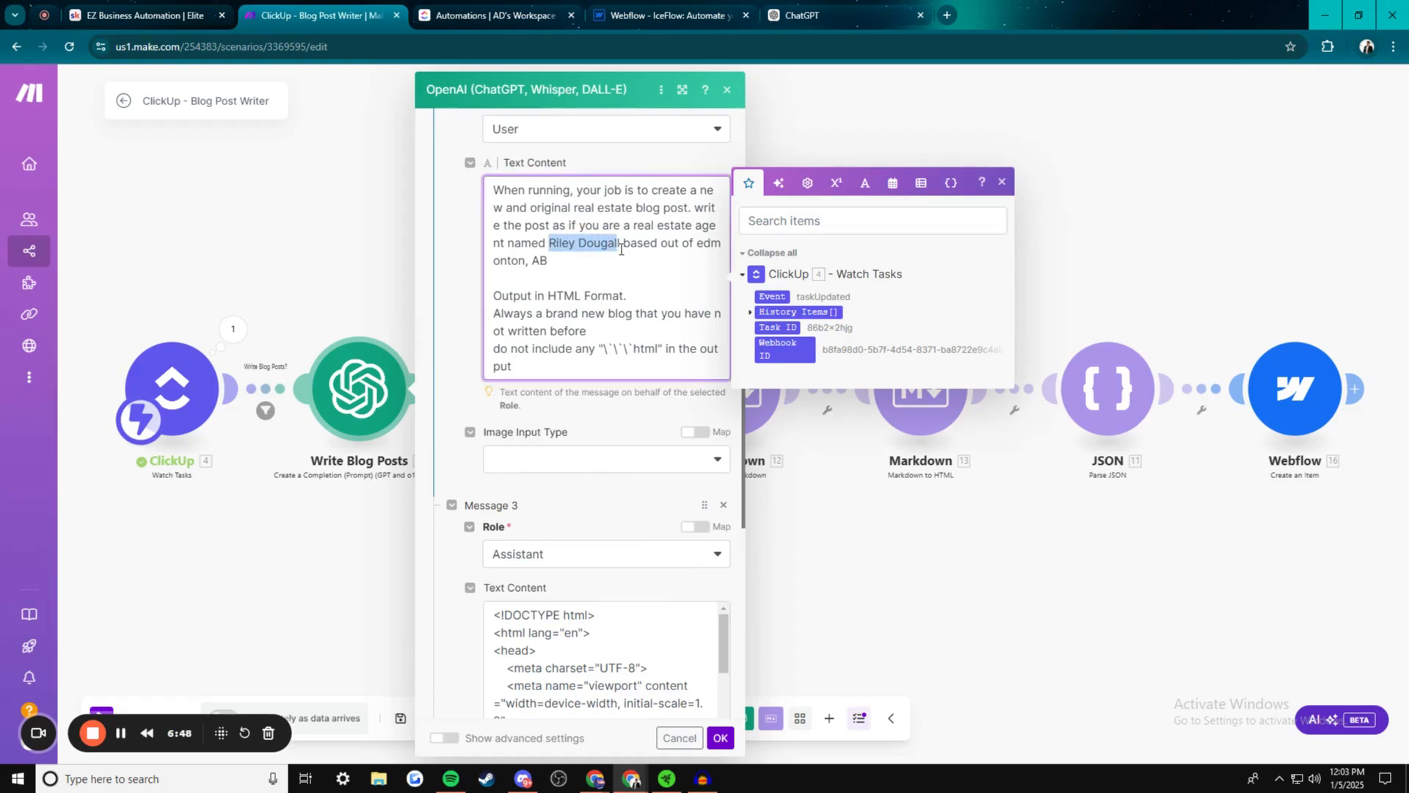
{"action": "double_click", "coordinate": [709, 248]}
{"action": "left_click", "coordinate": [599, 243]}
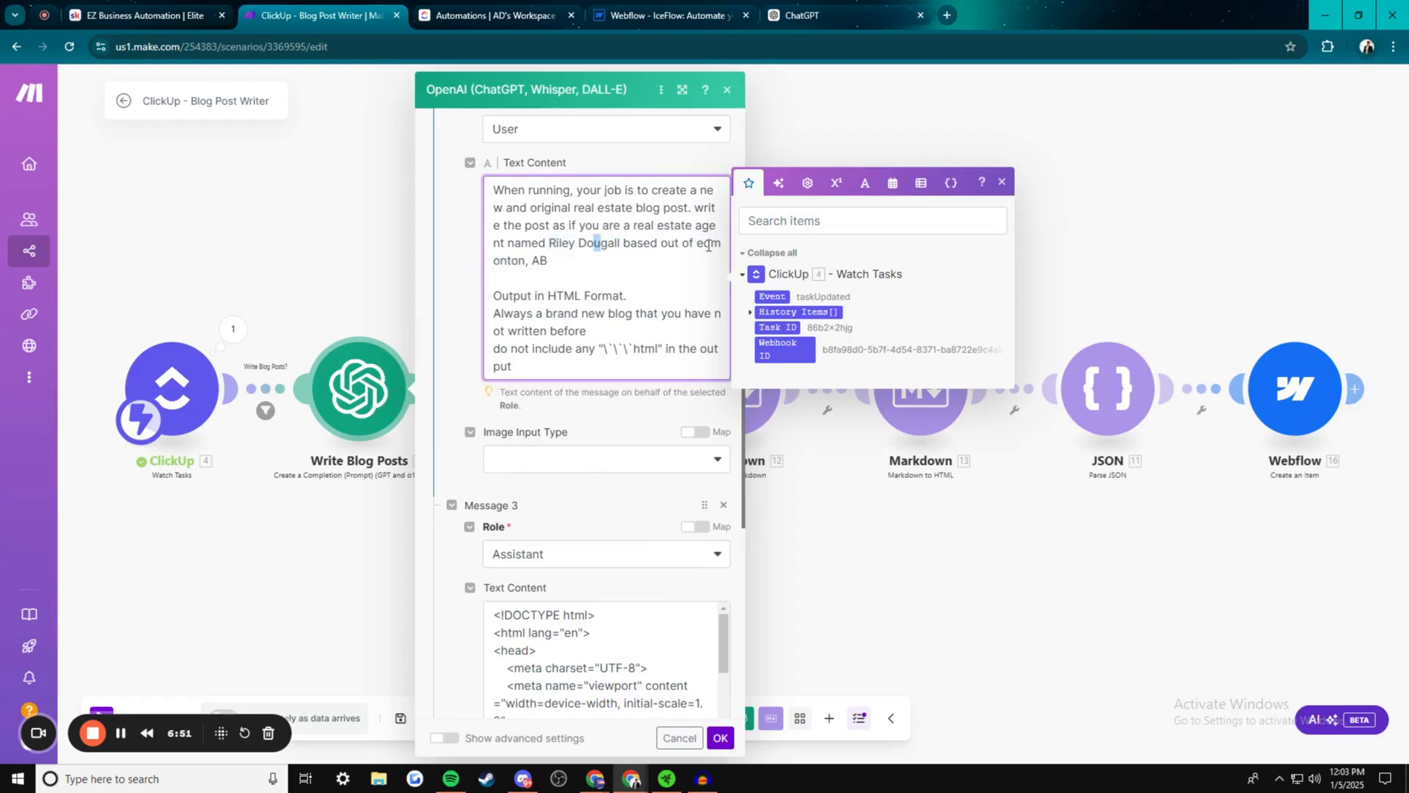
{"action": "left_click_drag", "start_coordinate": [696, 245], "coordinate": [725, 251]}
{"action": "left_click", "coordinate": [575, 243]}
{"action": "left_click_drag", "start_coordinate": [550, 238], "coordinate": [629, 248]}
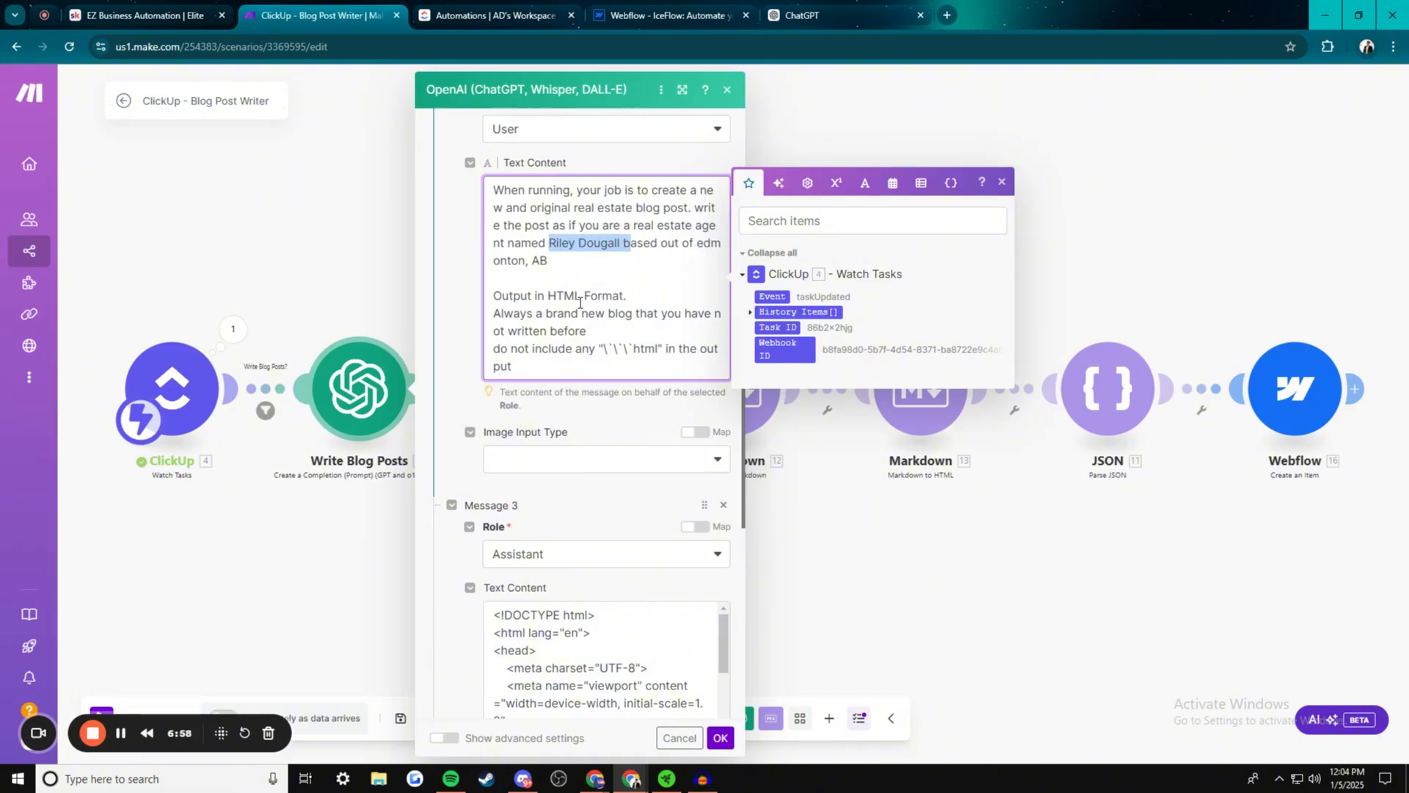
Examine the model setting and the Developer / System message of the Write Blog Posts module, highlighting its real estate wording
{"action": "scroll", "coordinate": [580, 302], "scroll_direction": "down", "scroll_amount": 3}
{"action": "scroll", "coordinate": [580, 303], "scroll_direction": "up", "scroll_amount": 6}
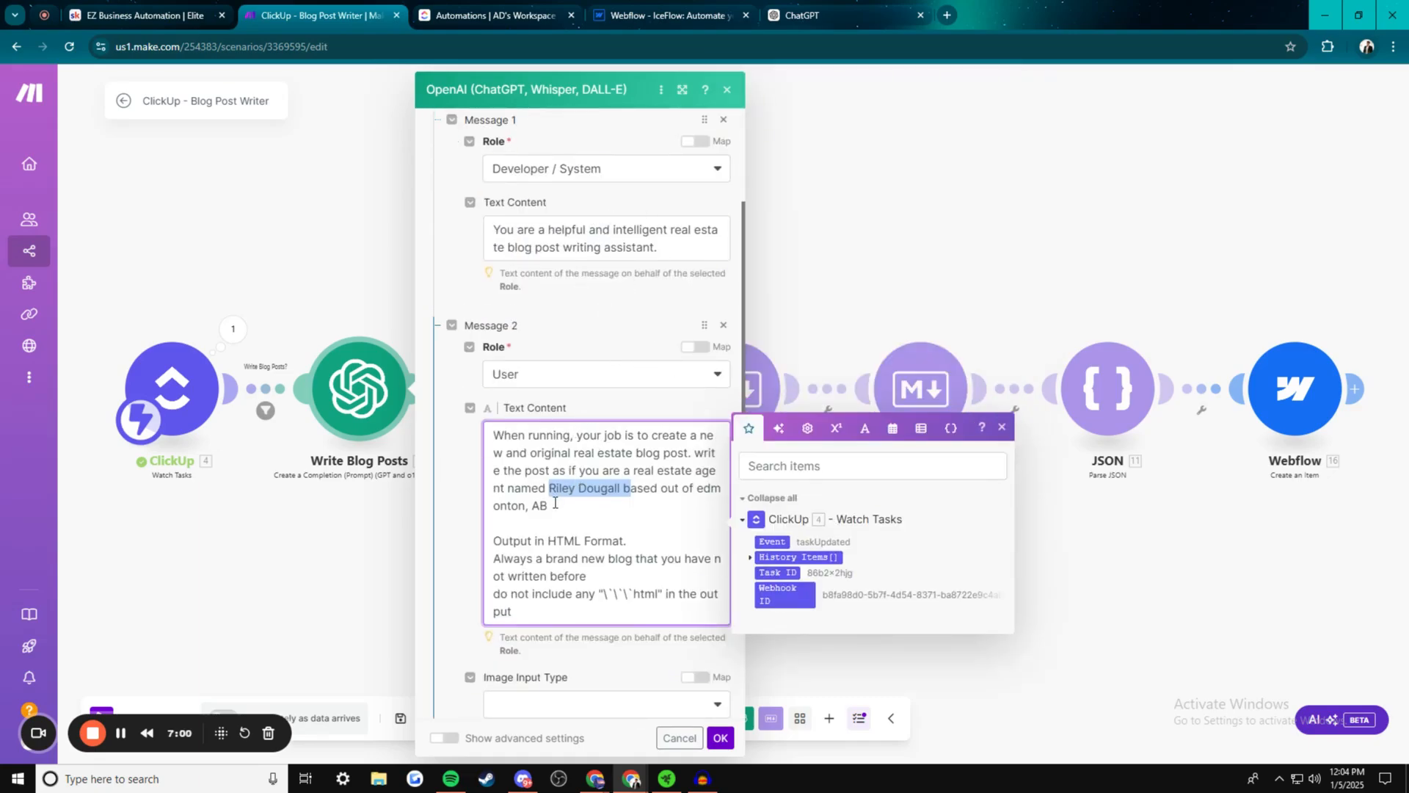
{"action": "left_click_drag", "start_coordinate": [671, 233], "coordinate": [728, 235]}
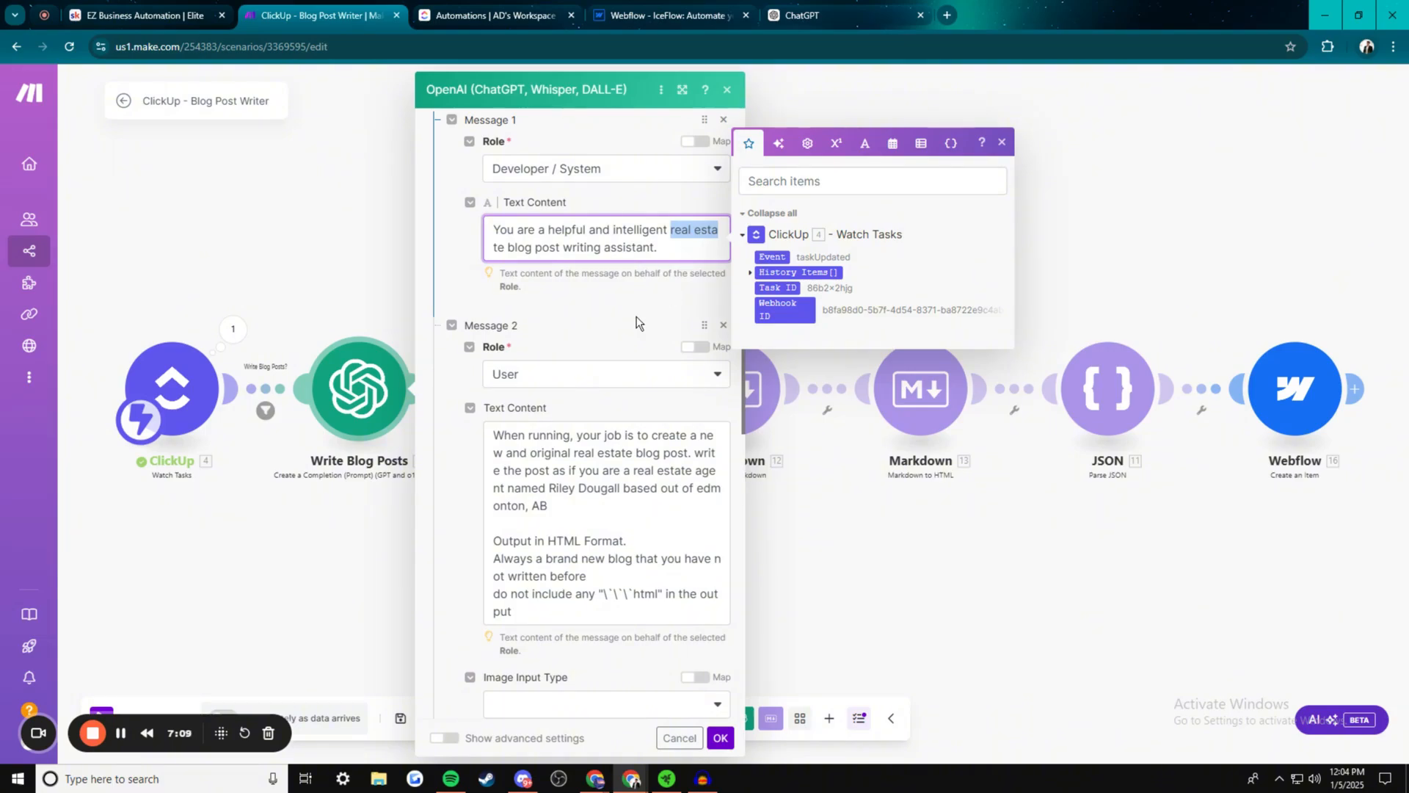
{"action": "scroll", "coordinate": [638, 323], "scroll_direction": "up", "scroll_amount": 3}
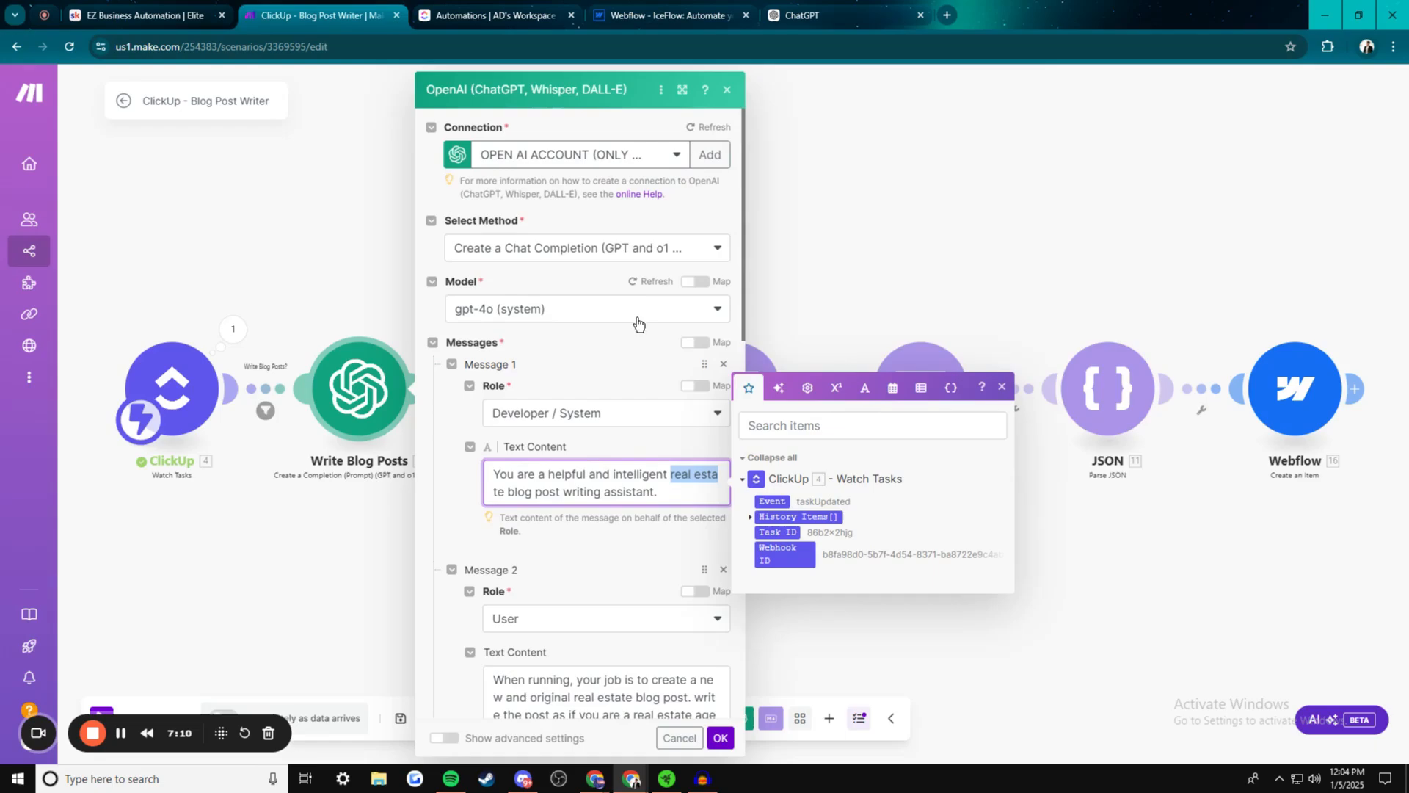
{"action": "left_click", "coordinate": [434, 312]}
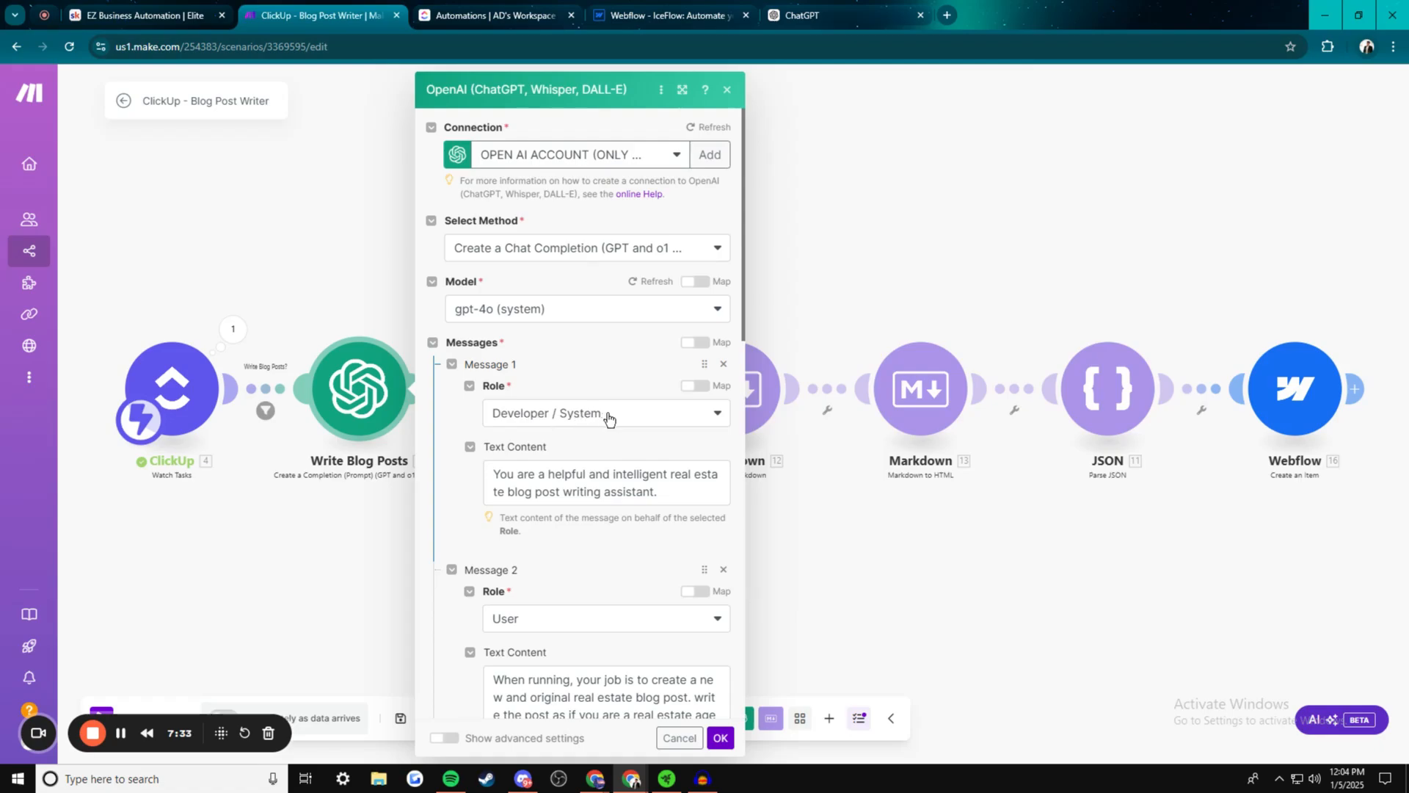
{"action": "triple_click", "coordinate": [676, 493]}
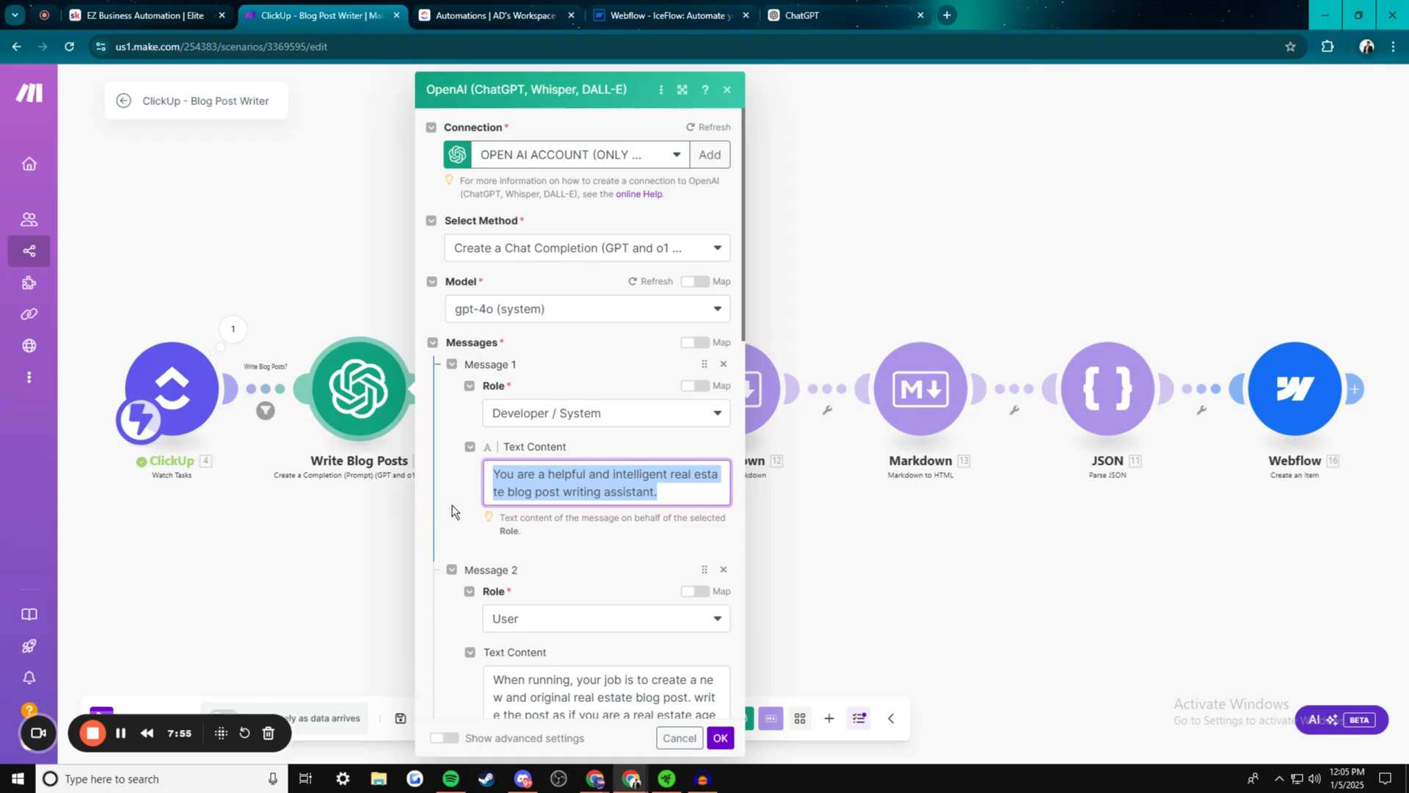
{"action": "left_click", "coordinate": [672, 474]}
{"action": "left_click_drag", "start_coordinate": [670, 474], "coordinate": [507, 490]}
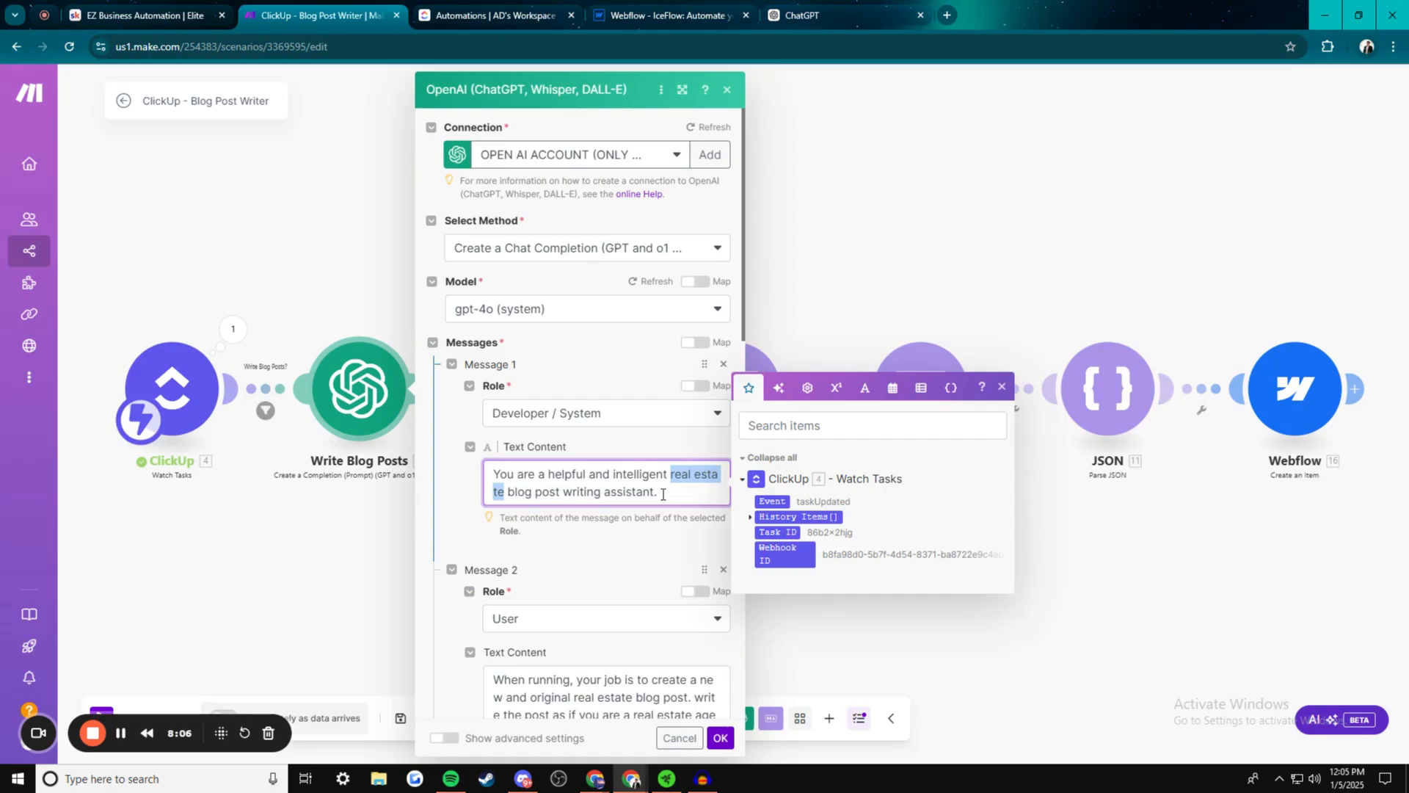
{"action": "left_click", "coordinate": [697, 490]}
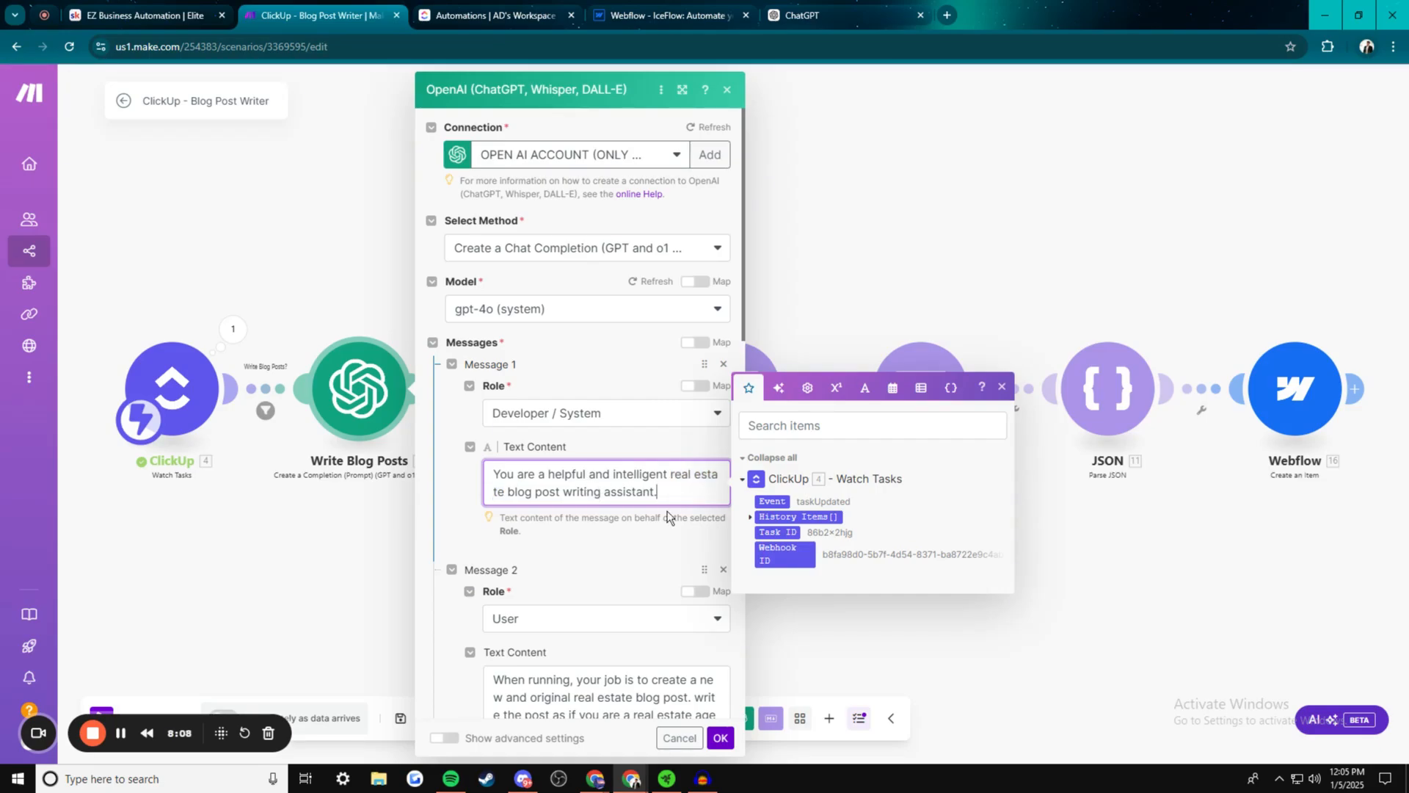
Compare the system message with the user message's blog post instructions, highlighting part of its real estate prompt
{"action": "scroll", "coordinate": [585, 517], "scroll_direction": "down", "scroll_amount": 2}
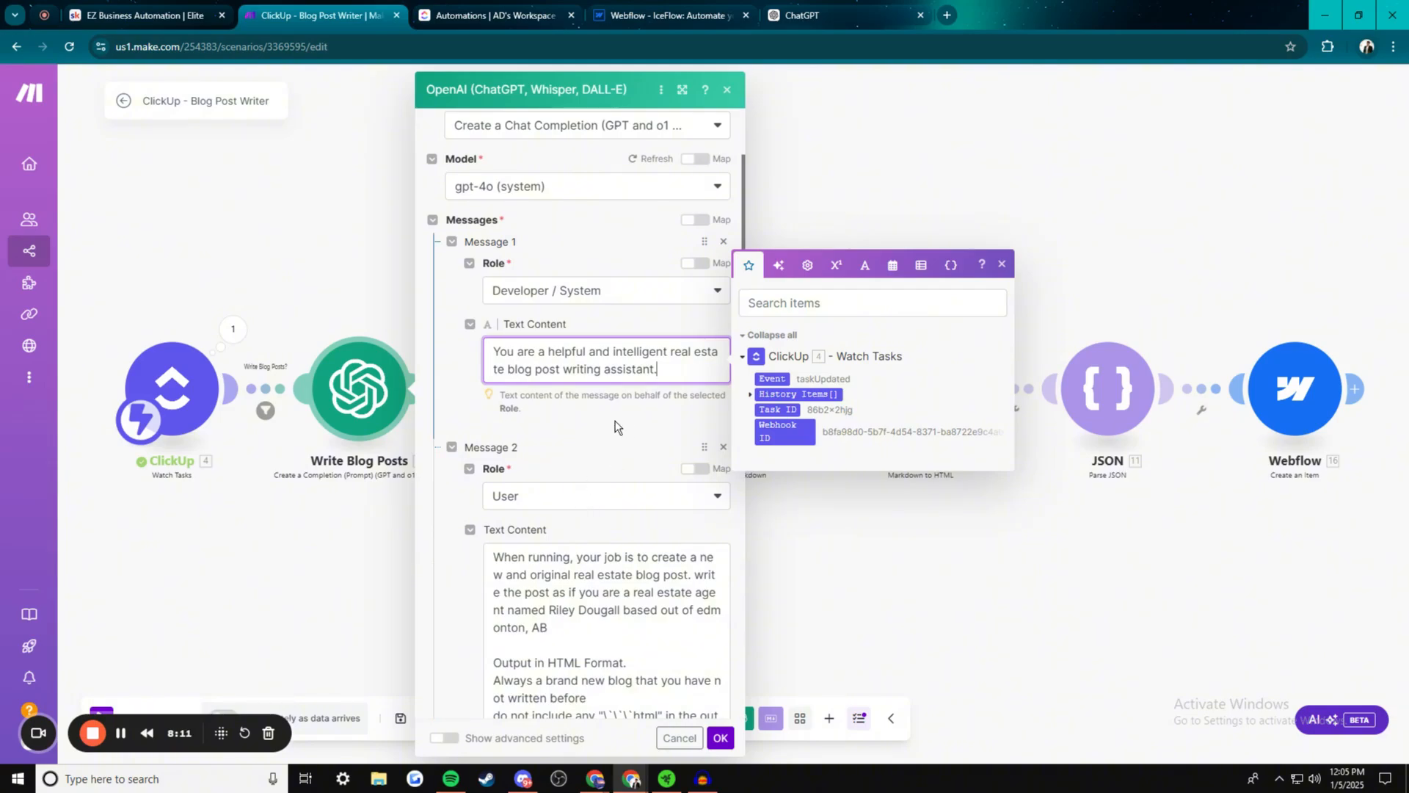
{"action": "scroll", "coordinate": [580, 441], "scroll_direction": "down", "scroll_amount": 3}
{"action": "left_click", "coordinate": [563, 202]}
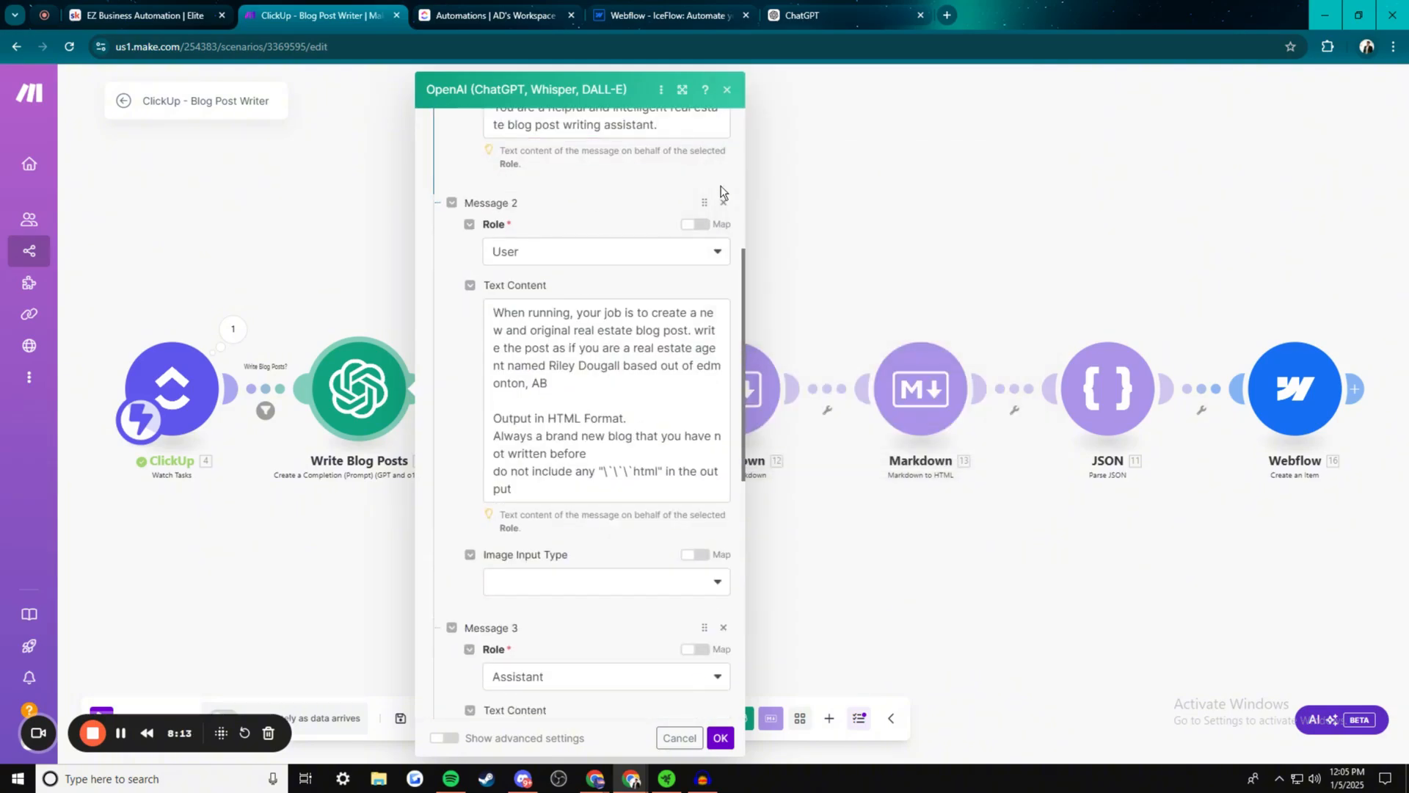
{"action": "scroll", "coordinate": [567, 220], "scroll_direction": "up", "scroll_amount": 3}
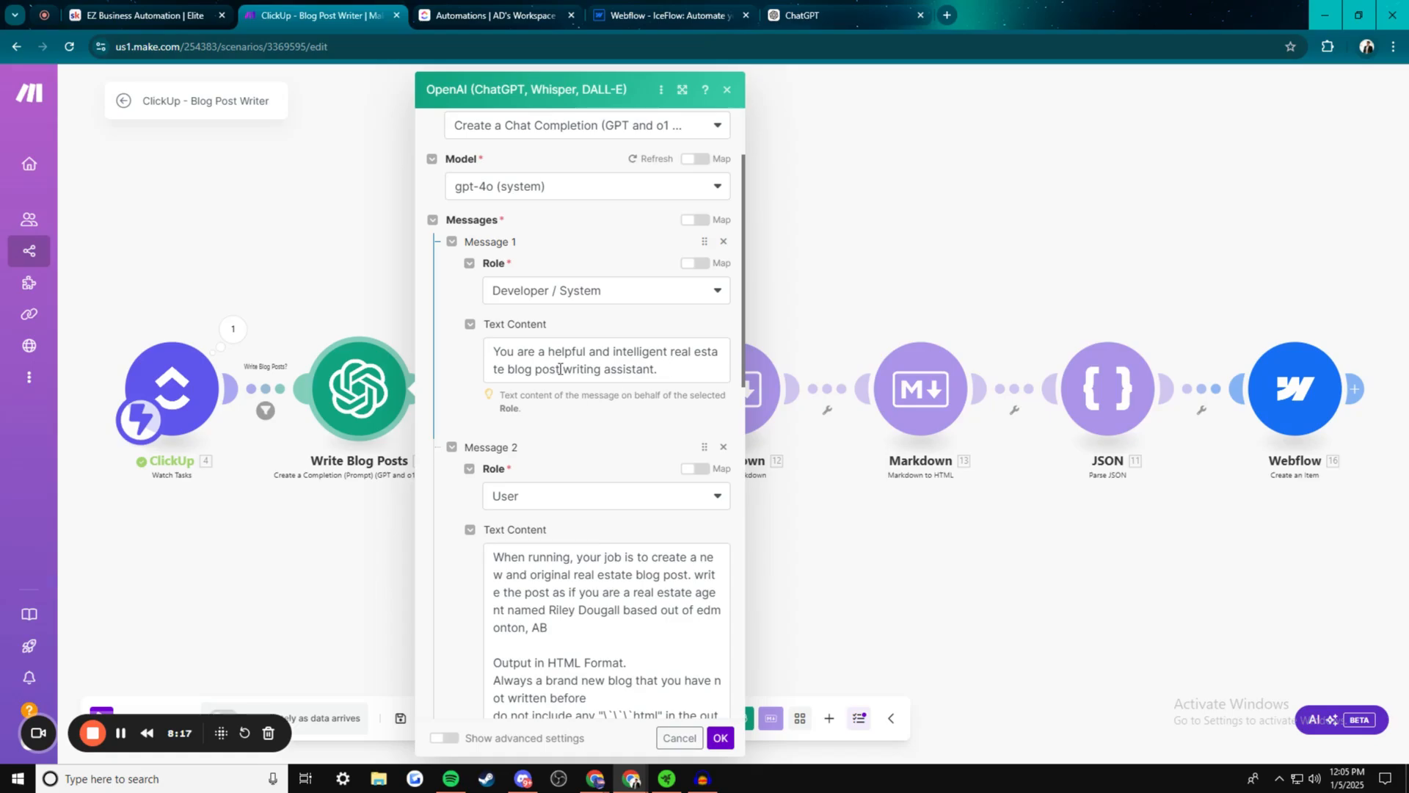
{"action": "scroll", "coordinate": [561, 367], "scroll_direction": "down", "scroll_amount": 5}
{"action": "scroll", "coordinate": [547, 363], "scroll_direction": "up", "scroll_amount": 2}
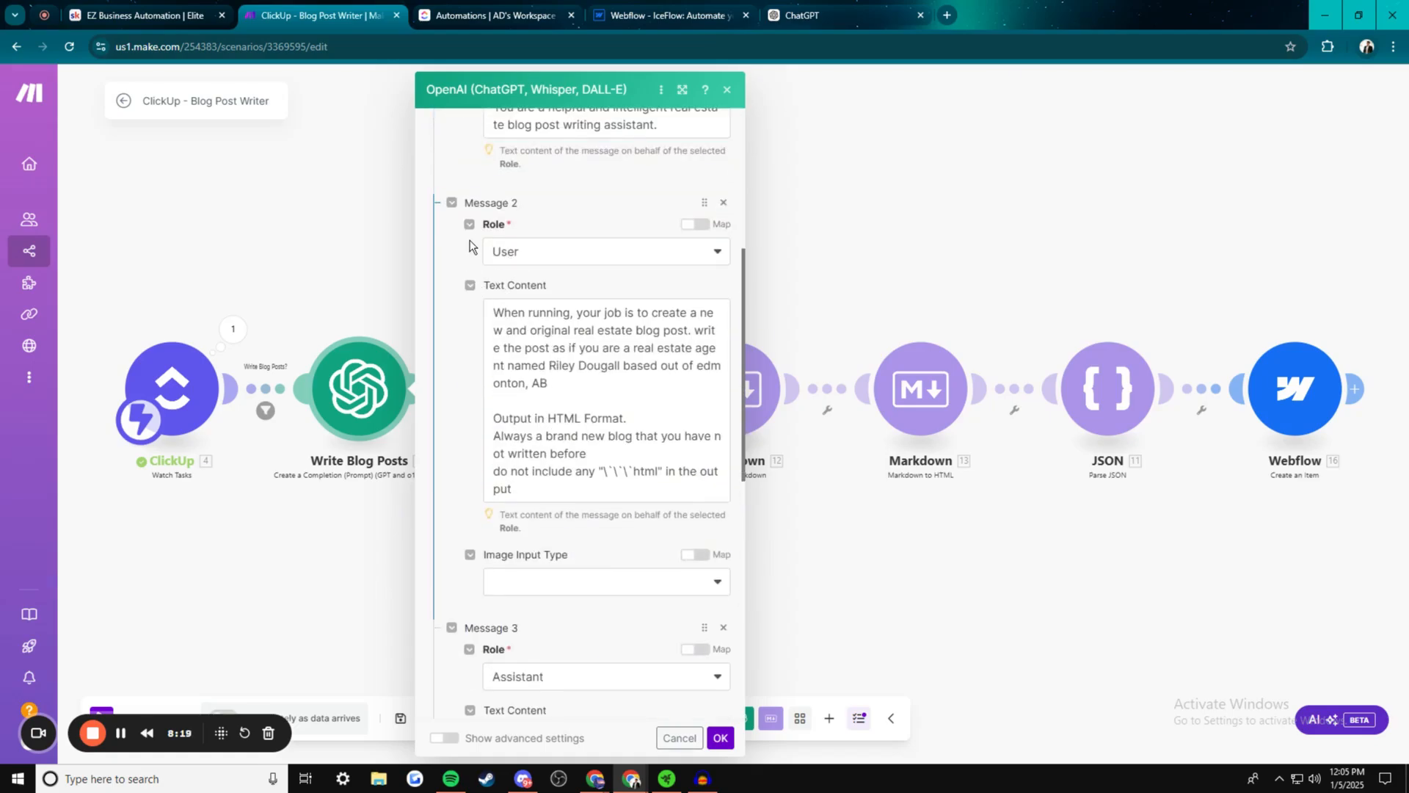
{"action": "scroll", "coordinate": [580, 308], "scroll_direction": "up", "scroll_amount": 3}
{"action": "scroll", "coordinate": [602, 310], "scroll_direction": "down", "scroll_amount": 3}
{"action": "left_click_drag", "start_coordinate": [575, 329], "coordinate": [638, 331]}
{"action": "left_click", "coordinate": [686, 327]}
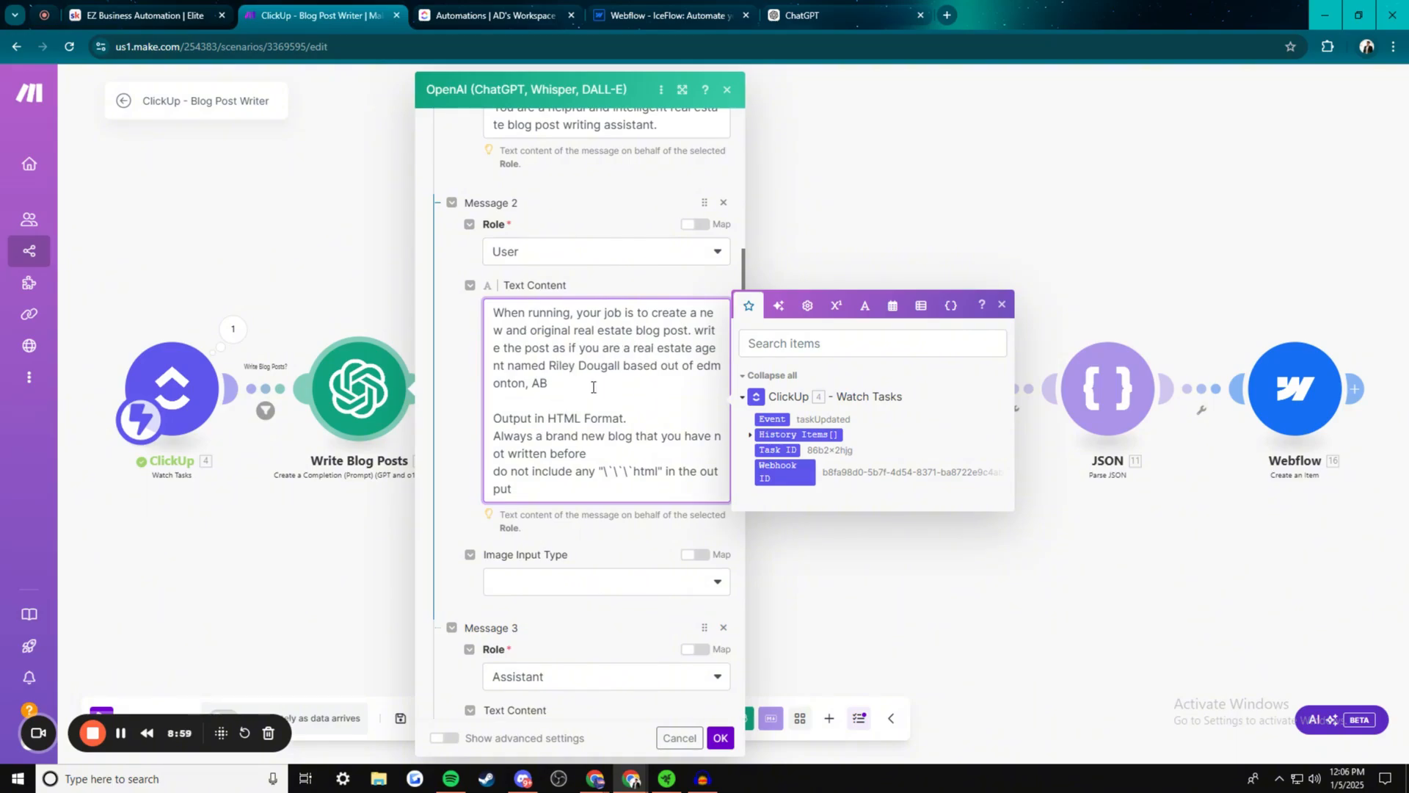
Examine the user message's output instructions, highlighting the HTML format rules and the line asking for a brand new blog
{"action": "scroll", "coordinate": [593, 387], "scroll_direction": "down", "scroll_amount": 2}
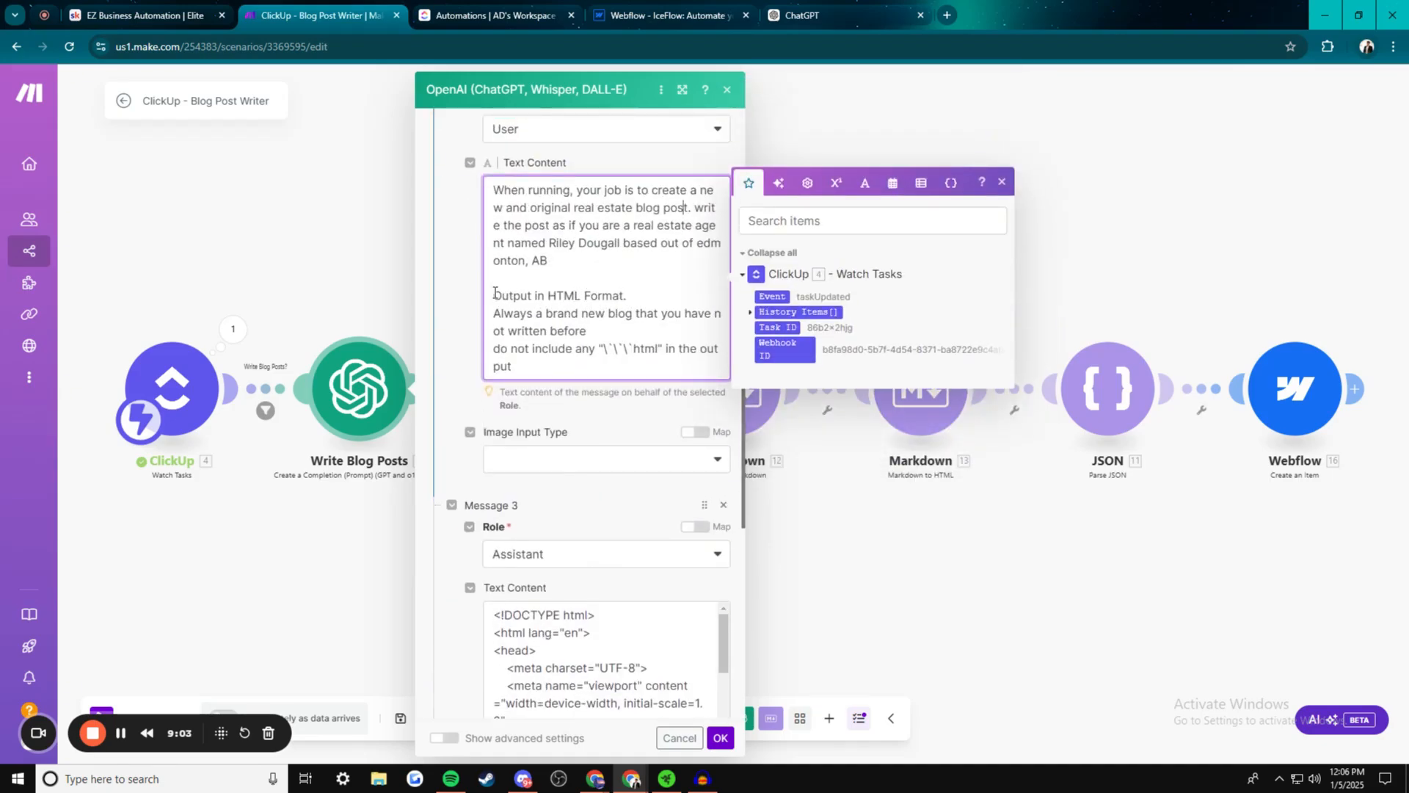
{"action": "left_click_drag", "start_coordinate": [495, 292], "coordinate": [580, 365]}
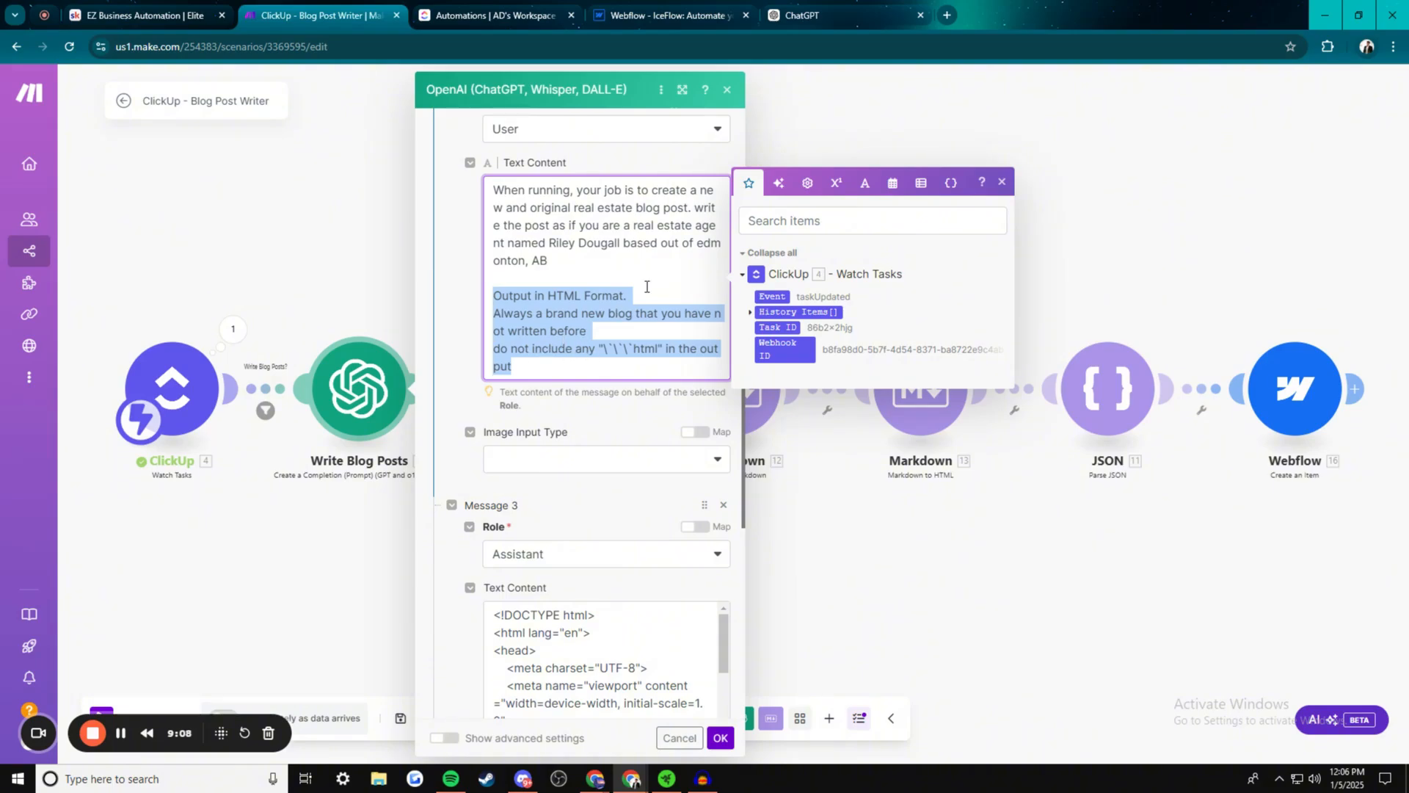
{"action": "left_click", "coordinate": [665, 267]}
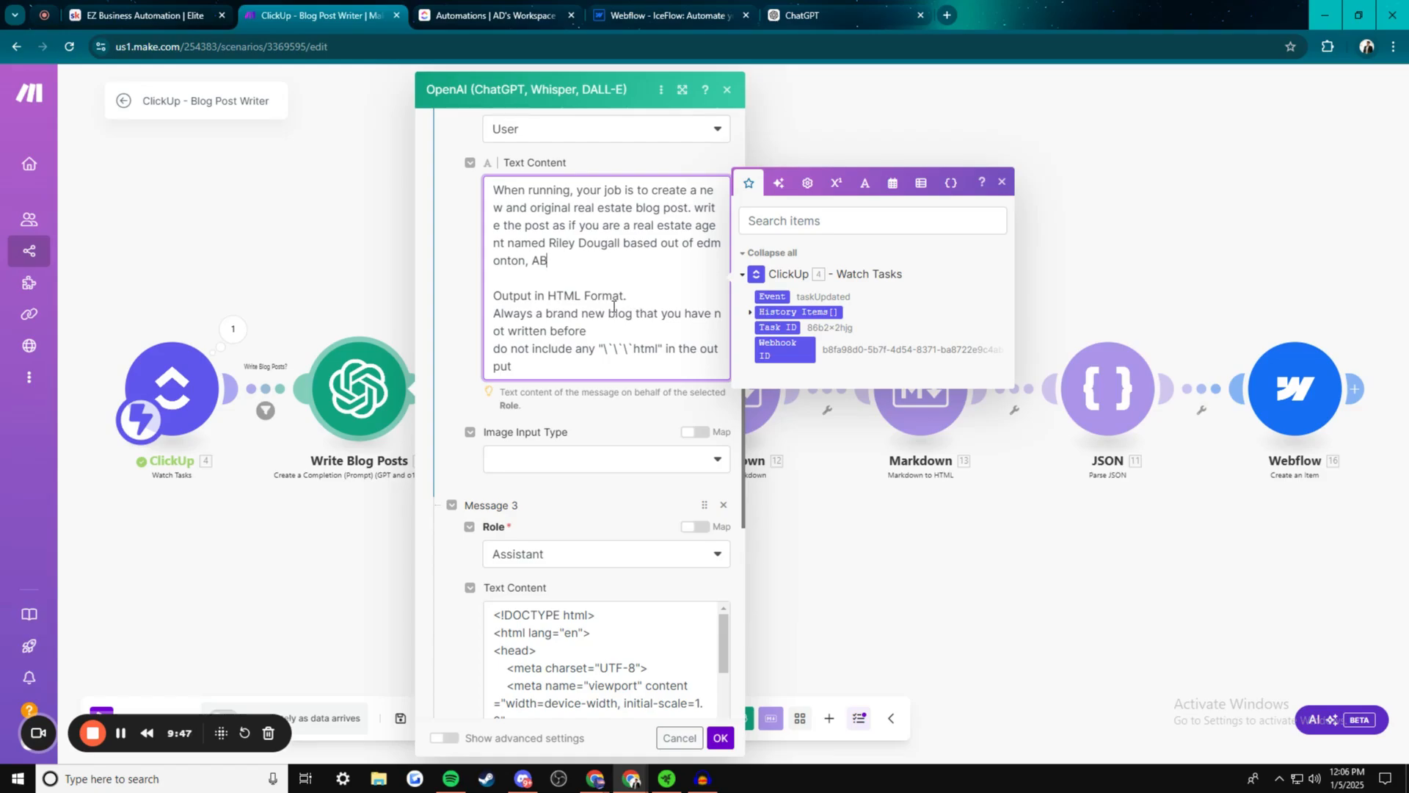
{"action": "left_click_drag", "start_coordinate": [492, 313], "coordinate": [588, 332]}
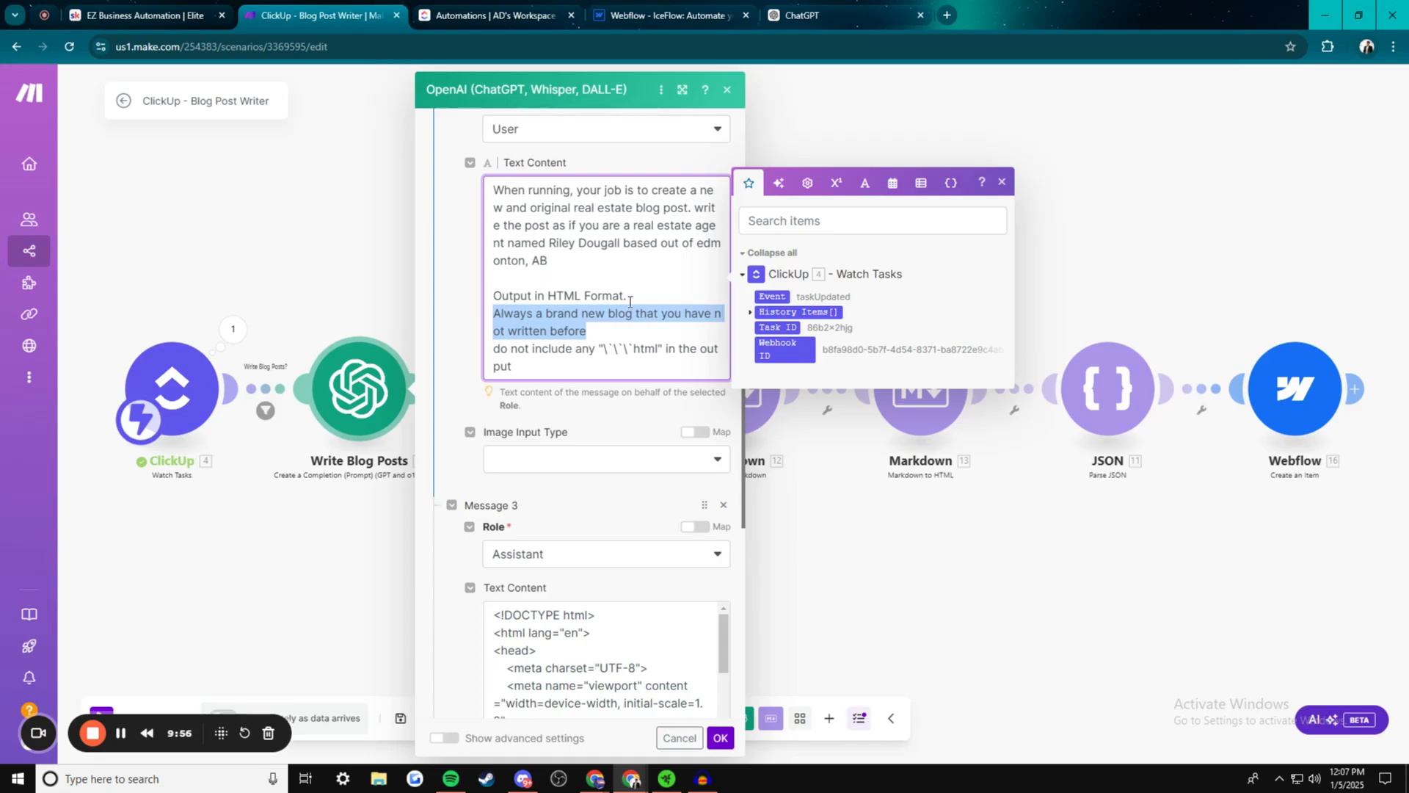
Check the Automations list in ClickUp, then return to Make and highlight the user message's instruction against including the html code marker
{"action": "left_click", "coordinate": [496, 14]}
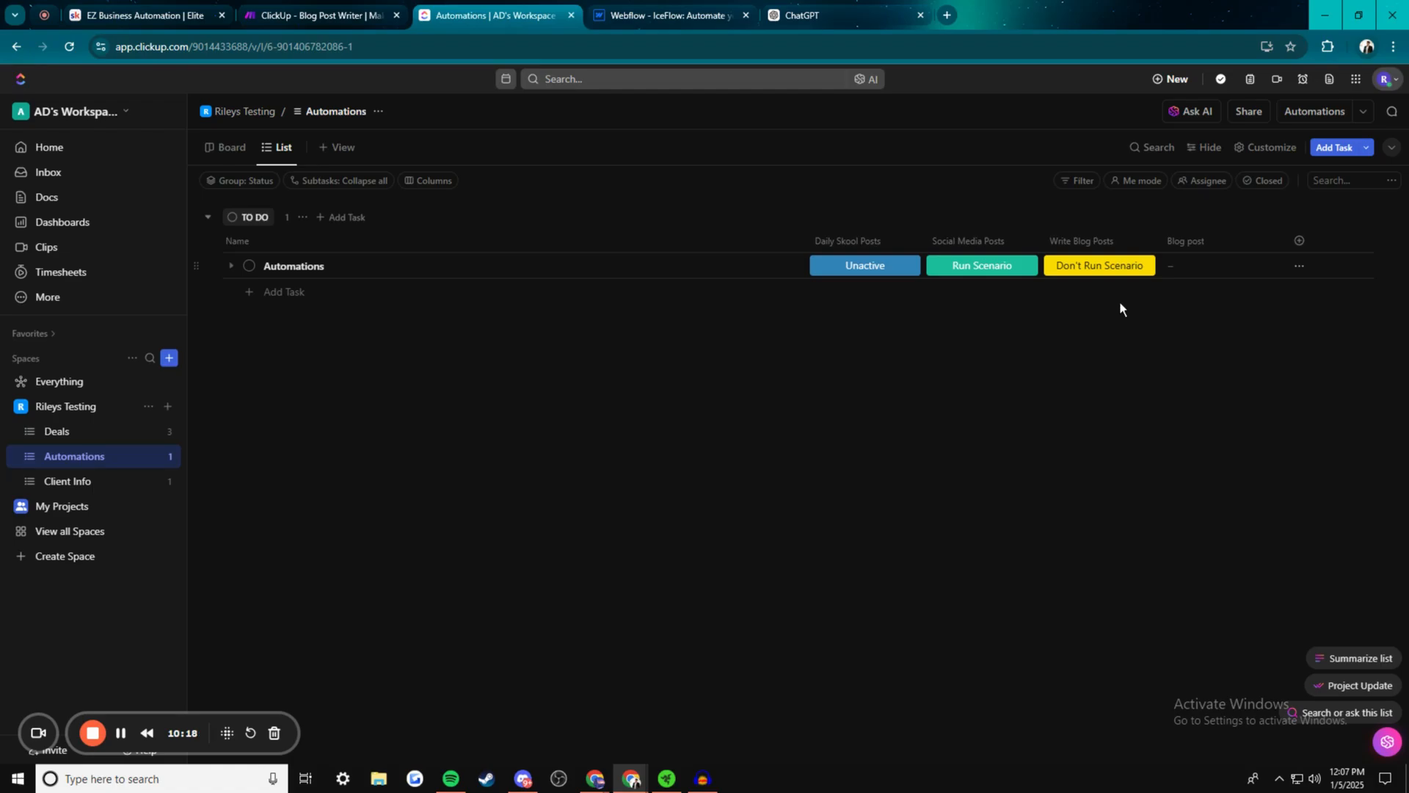
{"action": "left_click", "coordinate": [353, 16]}
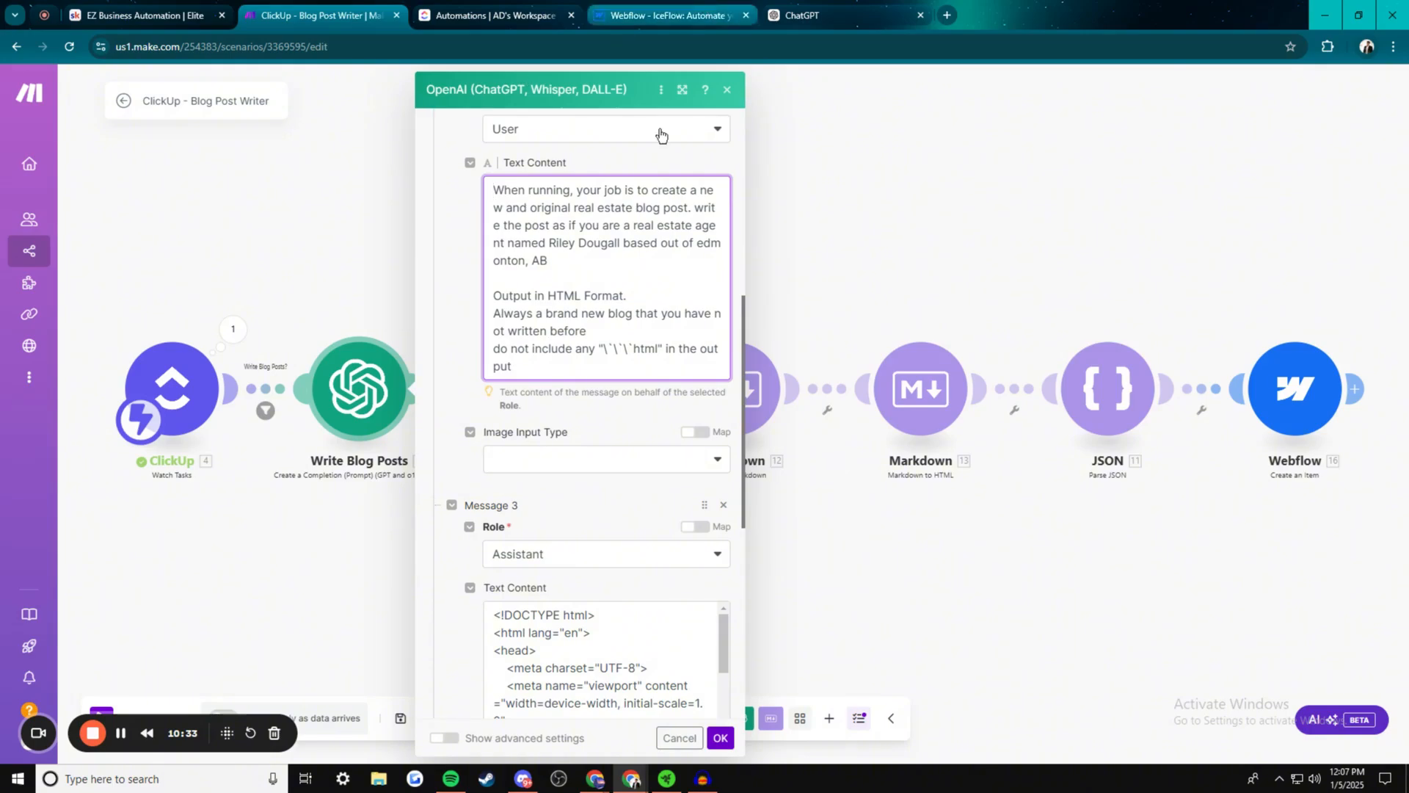
{"action": "left_click_drag", "start_coordinate": [488, 348], "coordinate": [512, 366]}
In Webflow's Blog Posts collection, open "Unveiling Opportunities: Investing in Edmonton's Real Estate Market" and highlight the stray code in its Blog Copy
{"action": "left_click", "coordinate": [646, 14]}
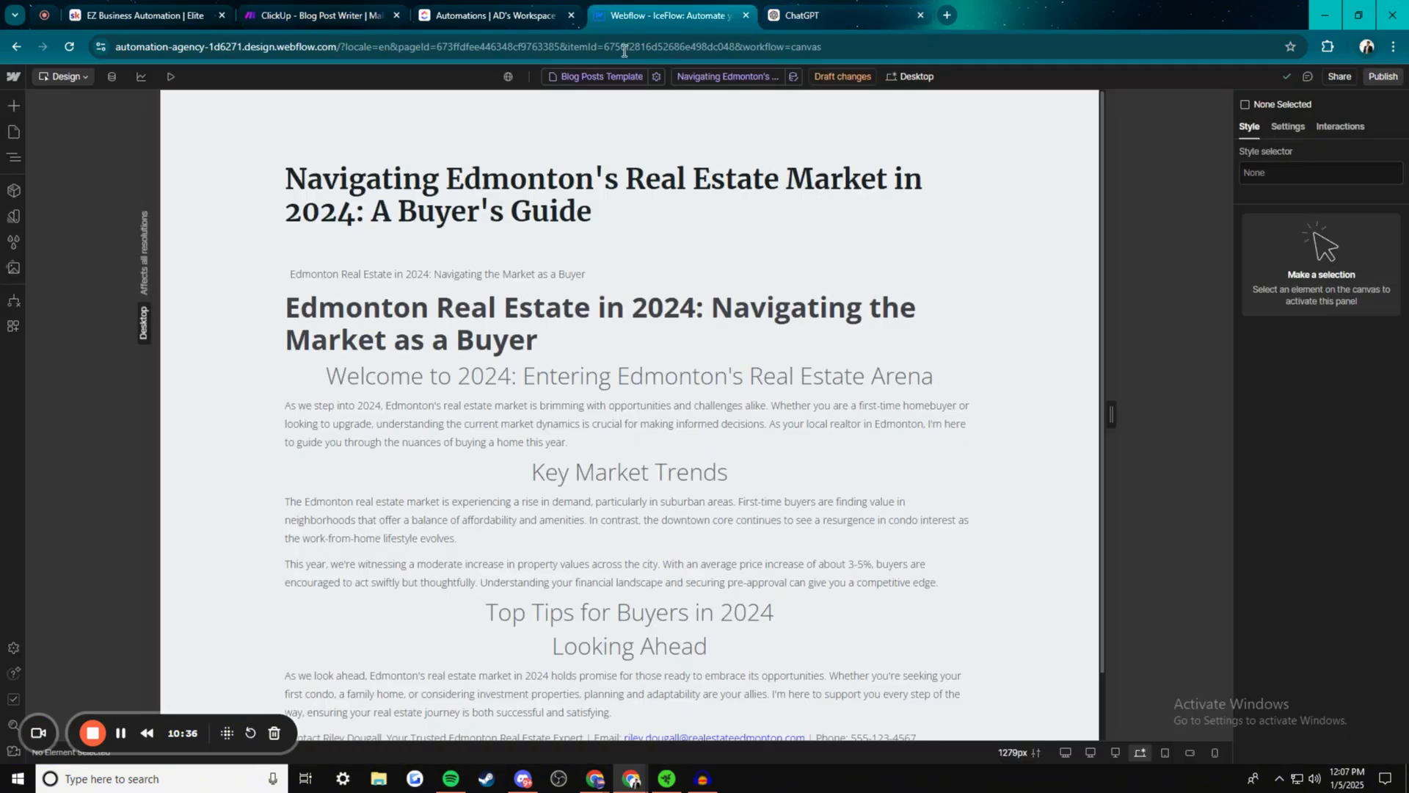
{"action": "left_click", "coordinate": [112, 76]}
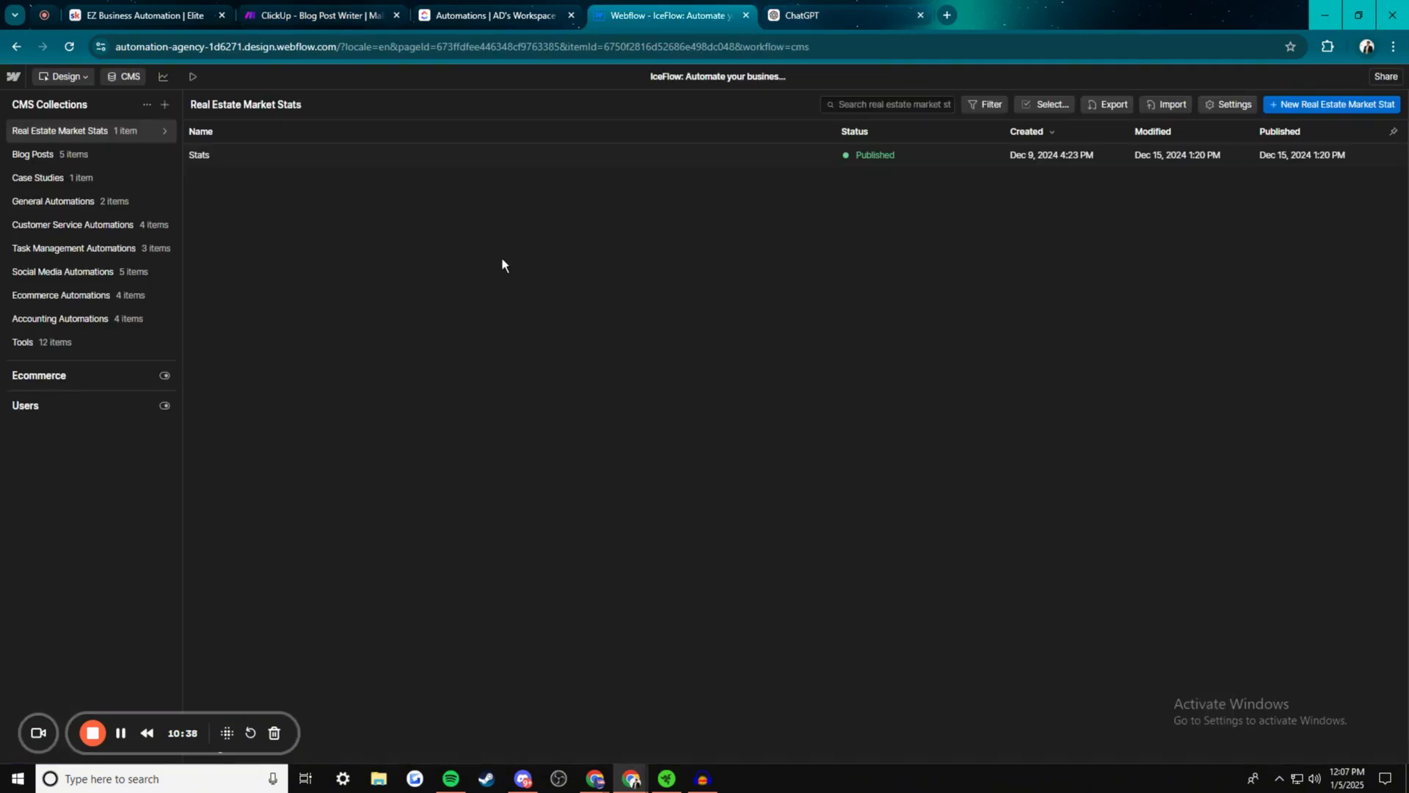
{"action": "left_click", "coordinate": [77, 154]}
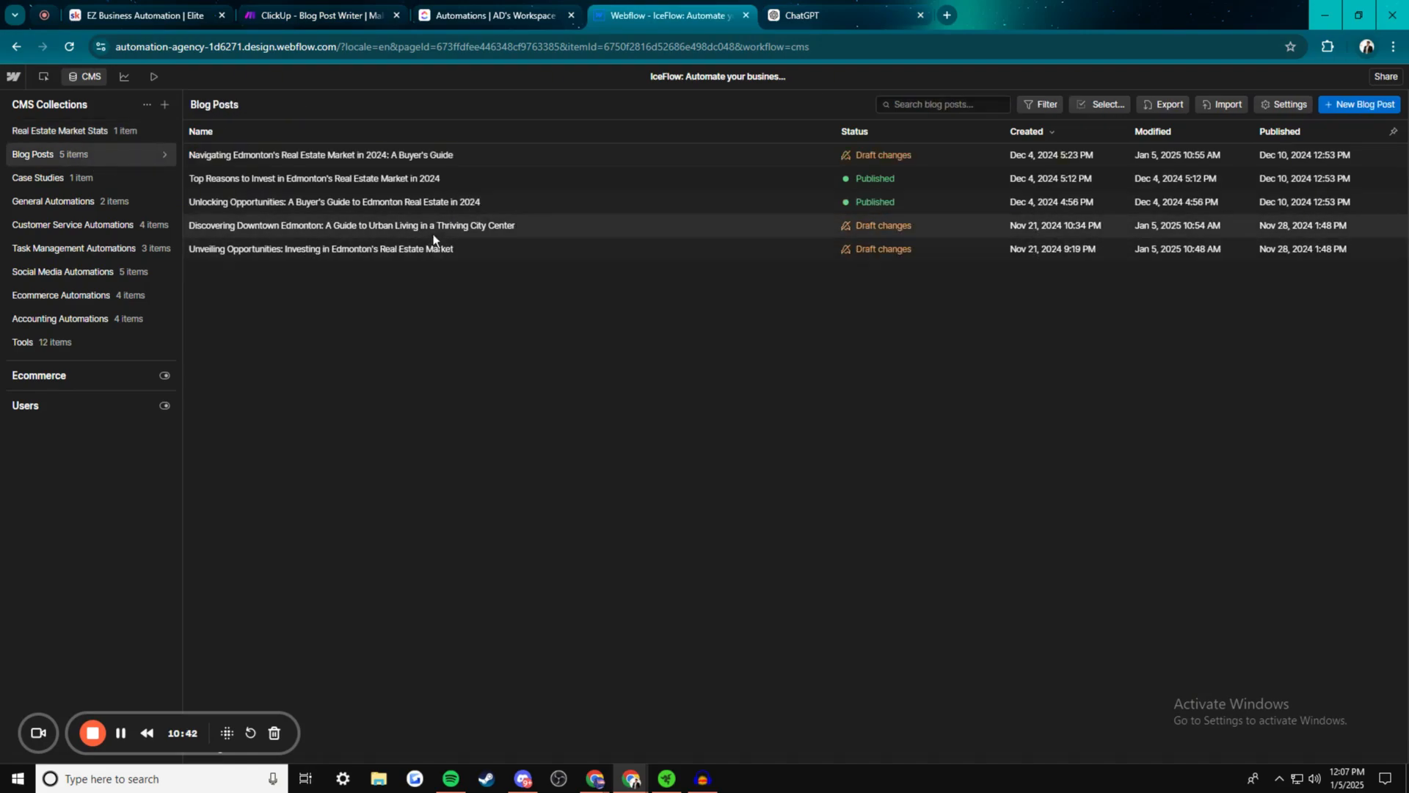
{"action": "left_click", "coordinate": [411, 250]}
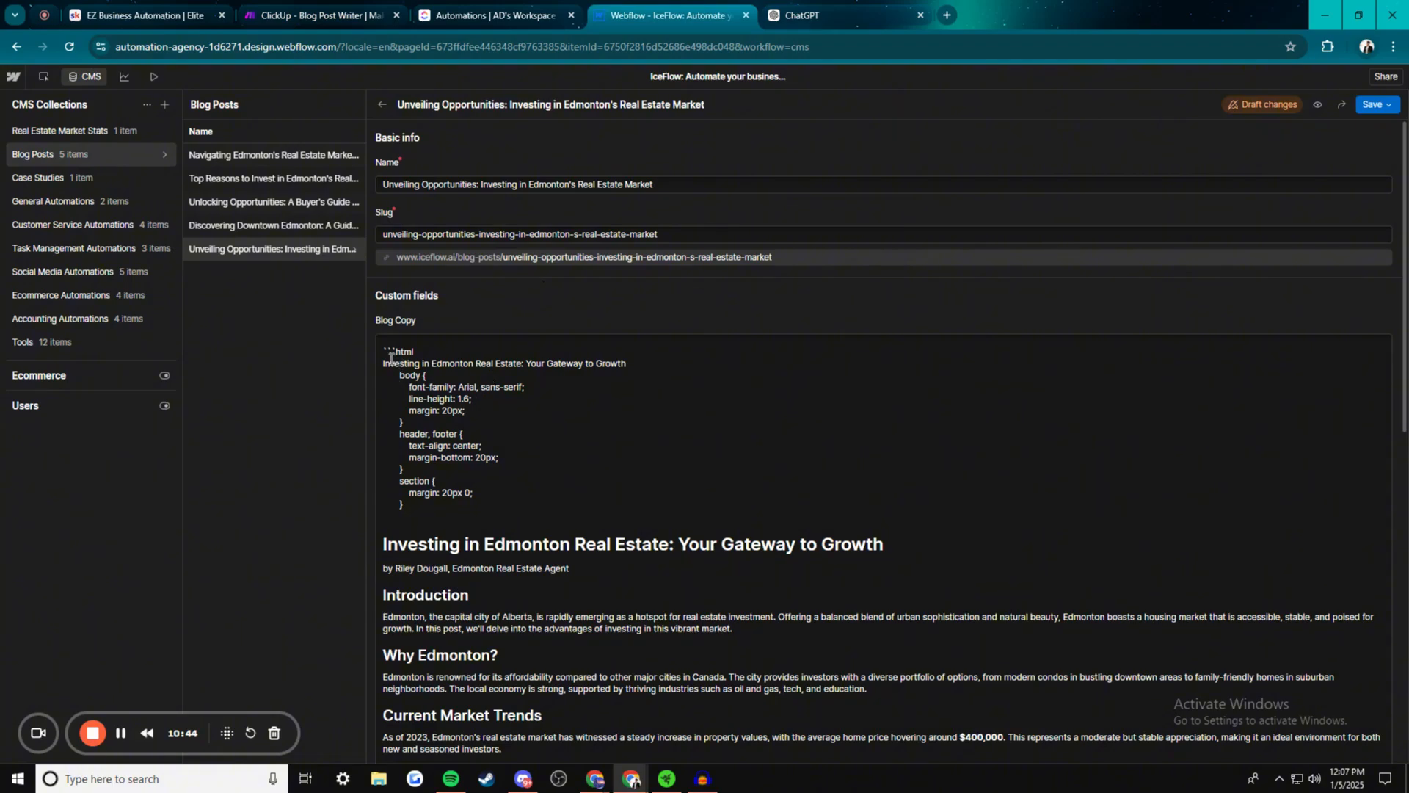
{"action": "left_click", "coordinate": [393, 353]}
{"action": "left_click_drag", "start_coordinate": [440, 510], "coordinate": [401, 342]}
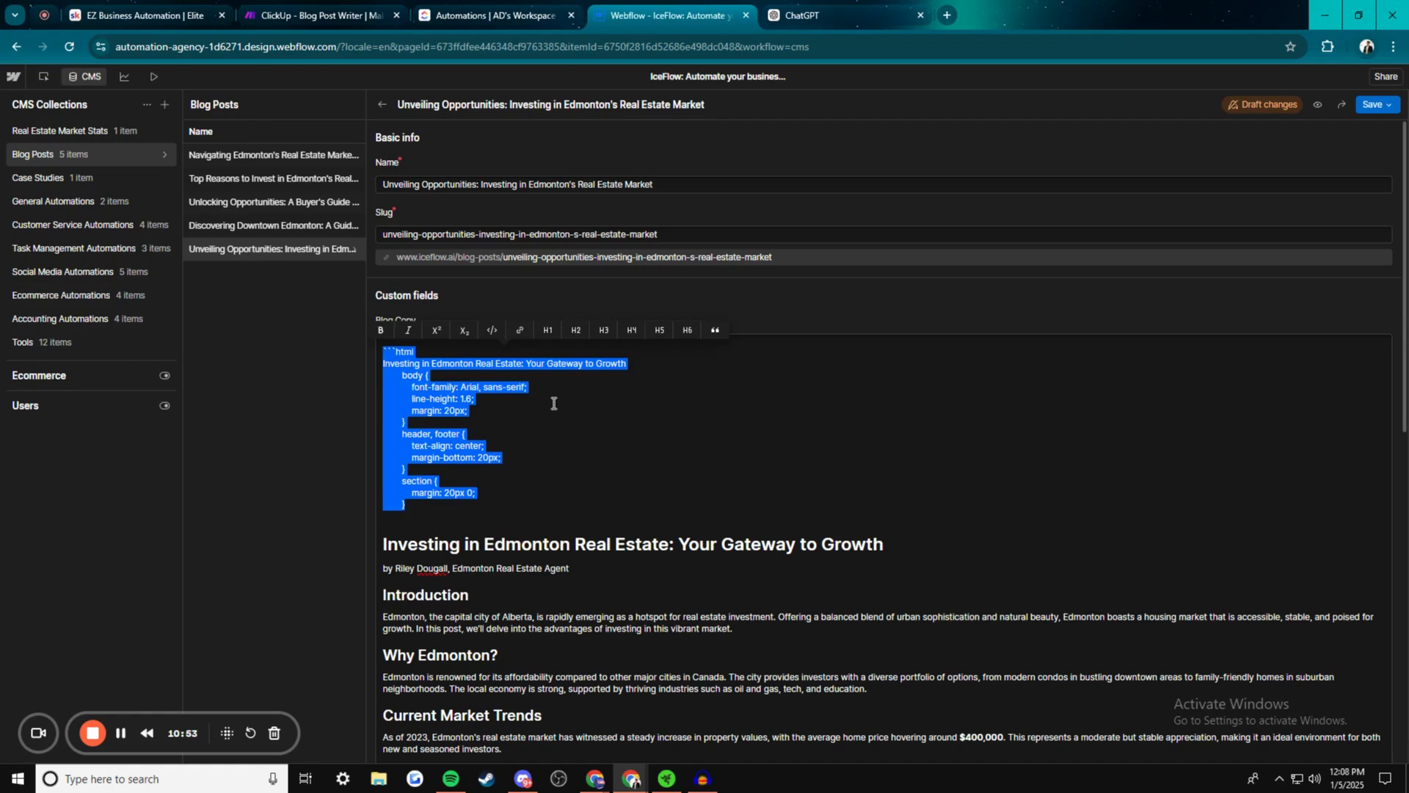
{"action": "left_click", "coordinate": [586, 420]}
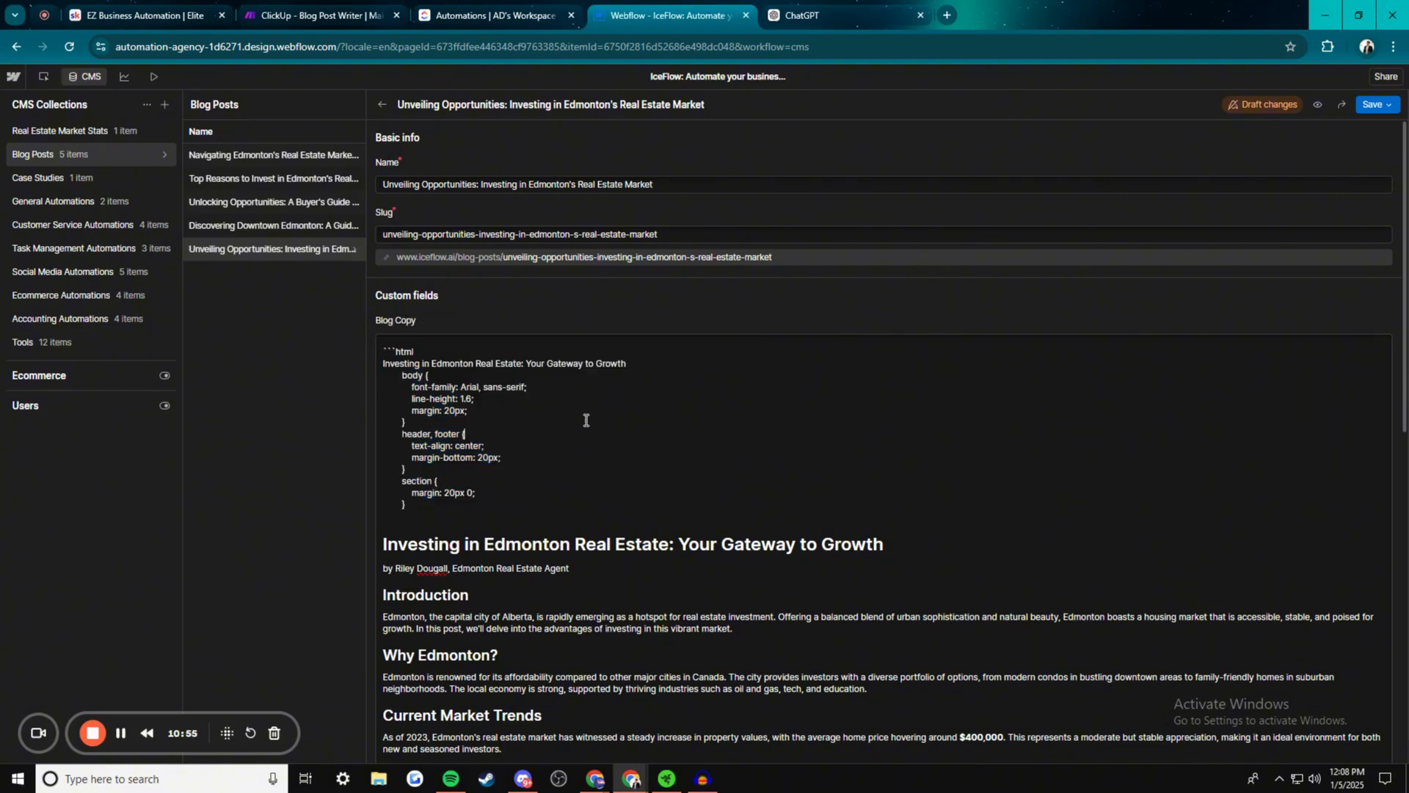
Return to Make and review the Write Blog Posts module's messages, reading through the Assistant message's example HTML blog post
{"action": "left_click", "coordinate": [356, 16]}
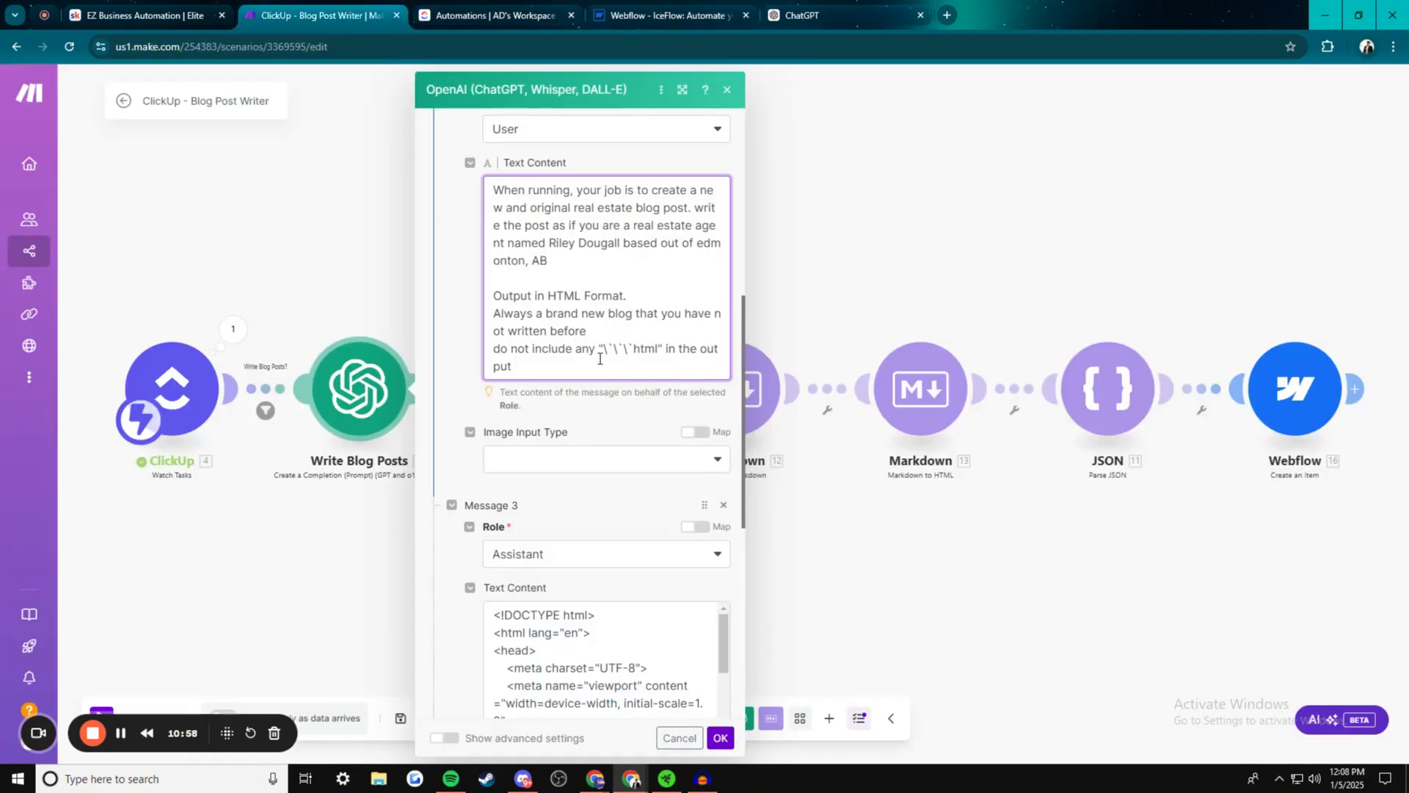
{"action": "scroll", "coordinate": [585, 324], "scroll_direction": "up", "scroll_amount": 5}
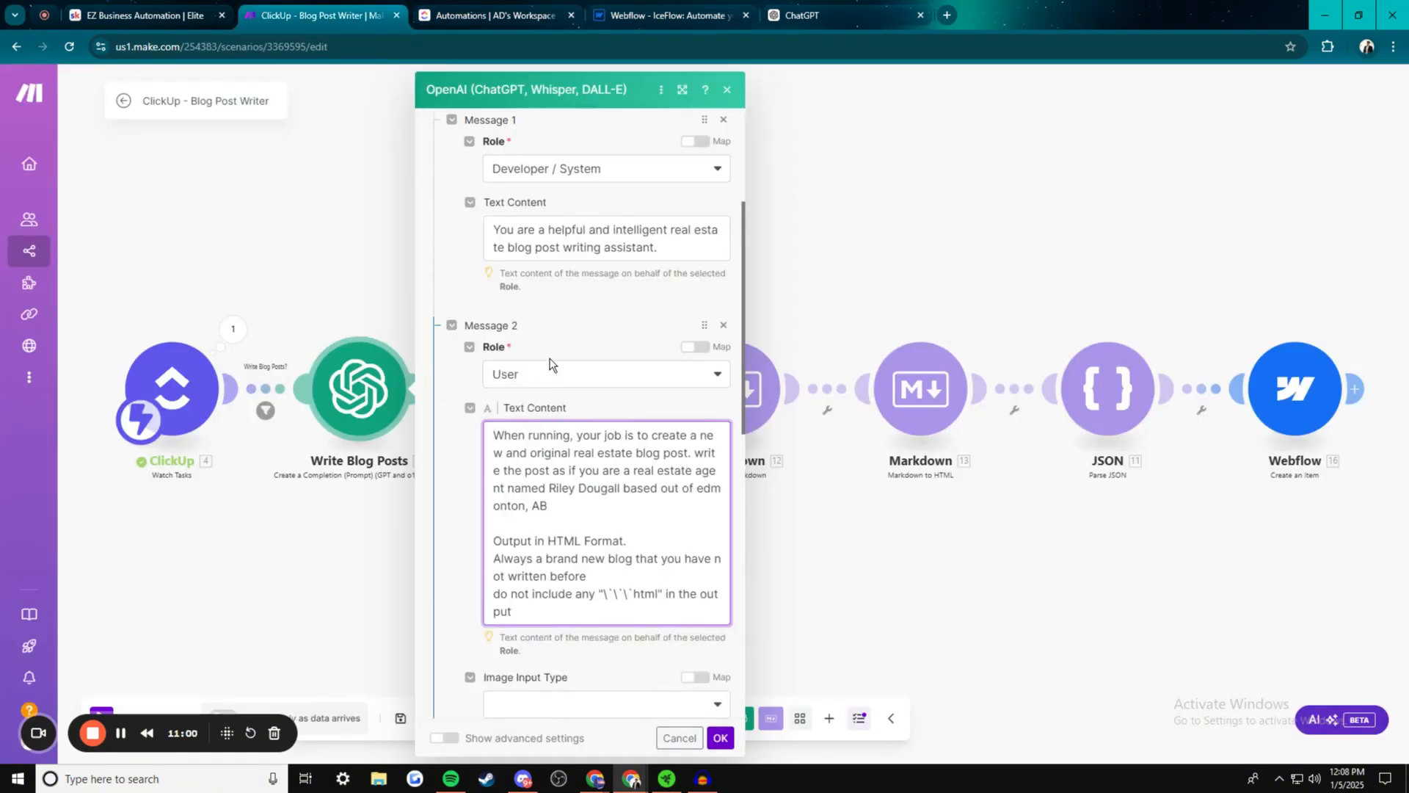
{"action": "scroll", "coordinate": [595, 458], "scroll_direction": "down", "scroll_amount": 1}
{"action": "scroll", "coordinate": [587, 459], "scroll_direction": "down", "scroll_amount": 1}
{"action": "scroll", "coordinate": [616, 394], "scroll_direction": "down", "scroll_amount": 6}
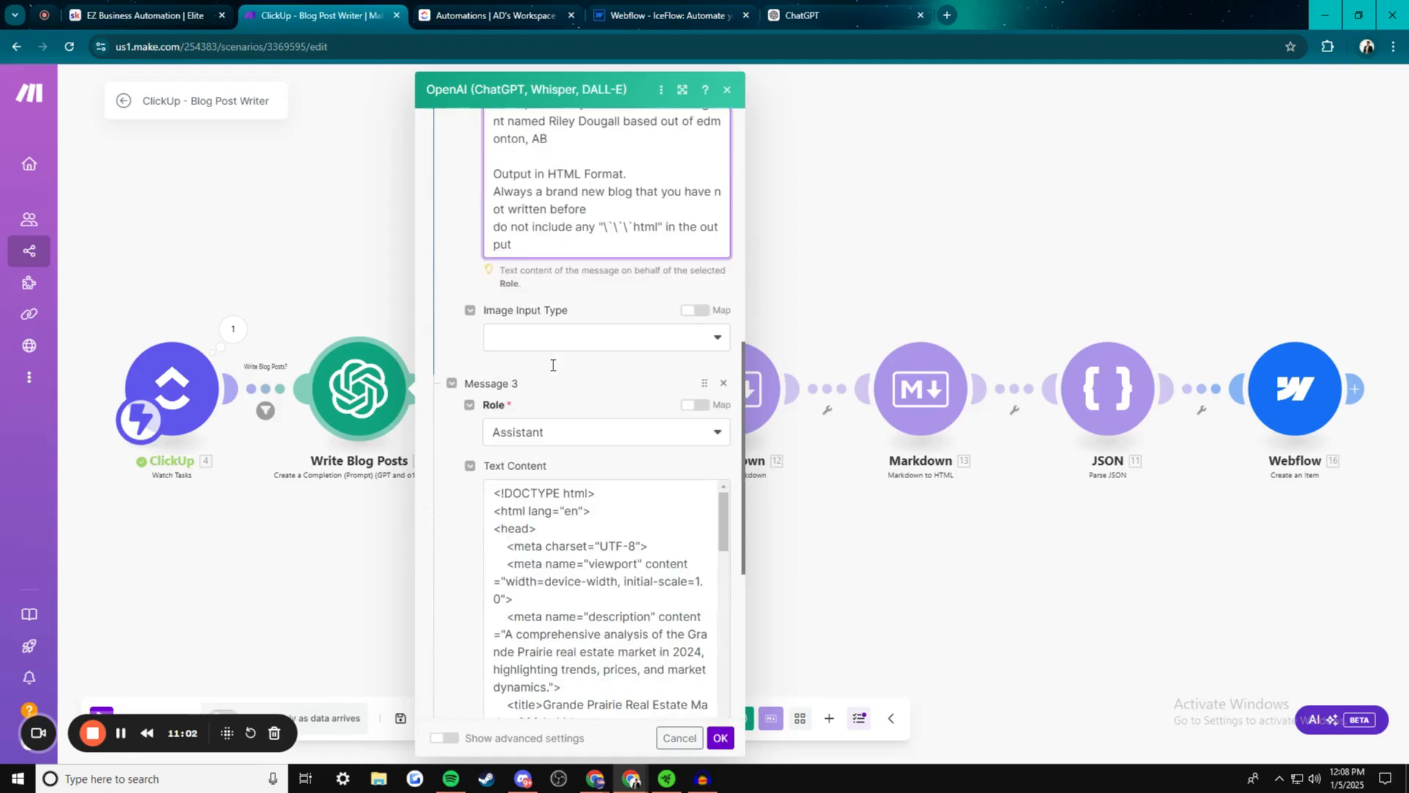
{"action": "scroll", "coordinate": [491, 213], "scroll_direction": "up", "scroll_amount": 2}
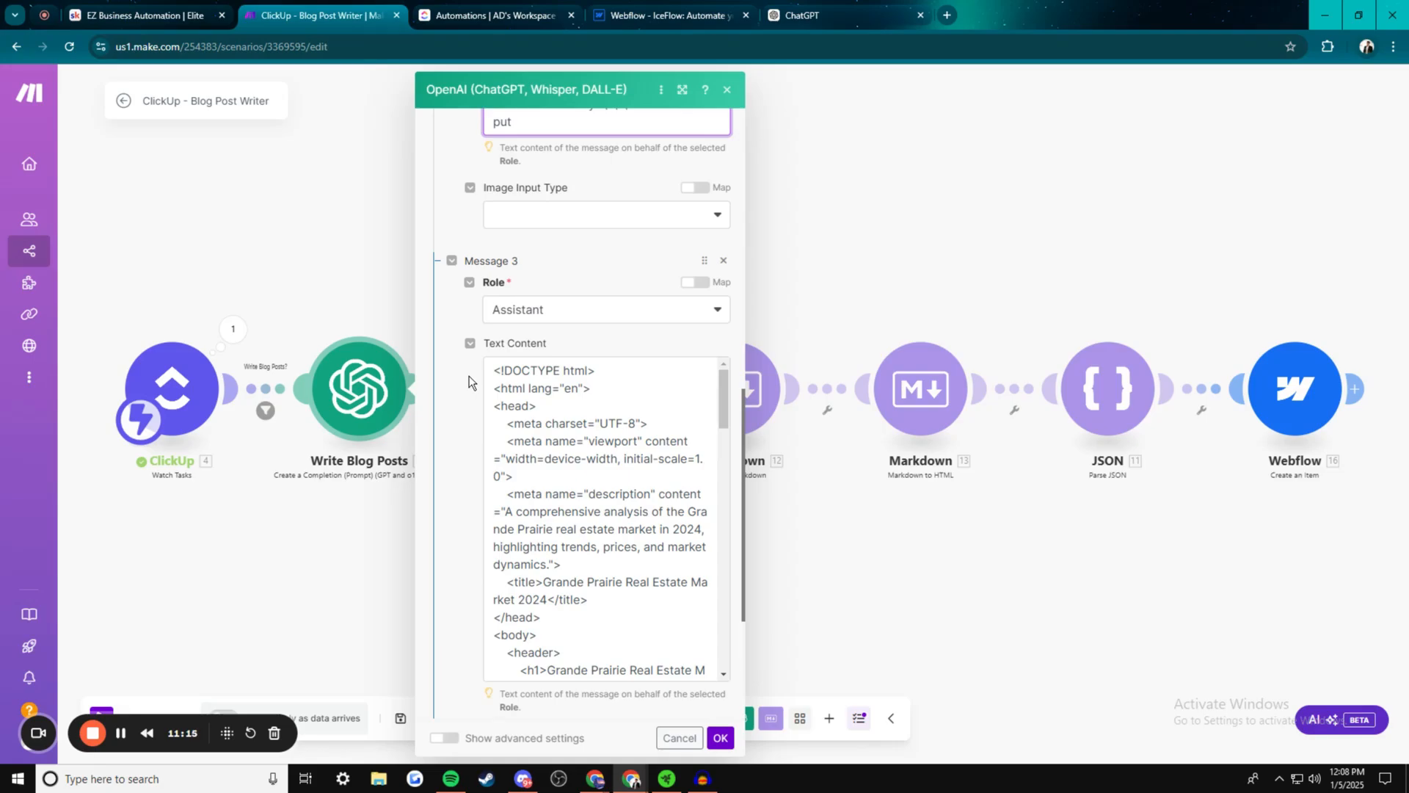
{"action": "scroll", "coordinate": [594, 411], "scroll_direction": "down", "scroll_amount": 15}
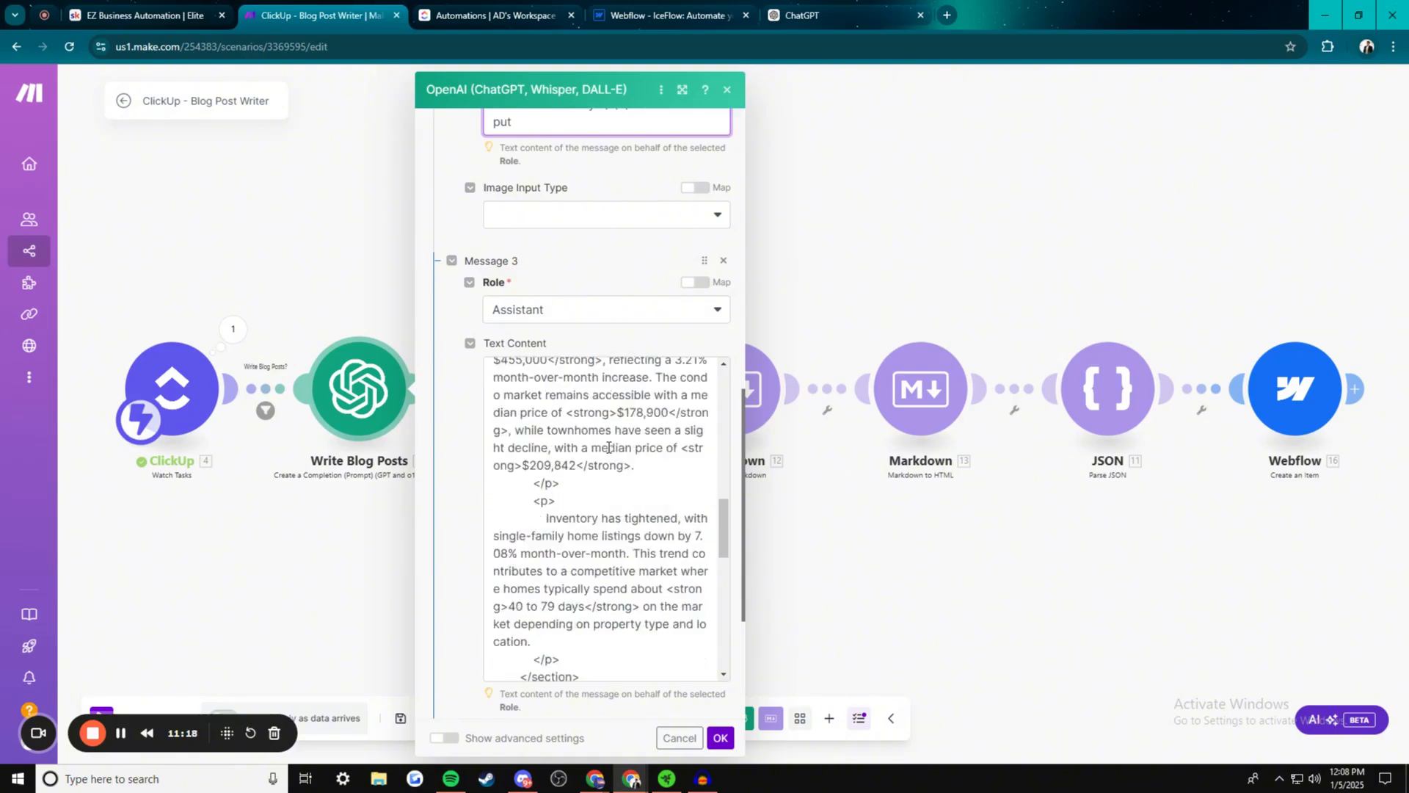
{"action": "scroll", "coordinate": [605, 441], "scroll_direction": "down", "scroll_amount": 6}
{"action": "scroll", "coordinate": [613, 529], "scroll_direction": "up", "scroll_amount": 20}
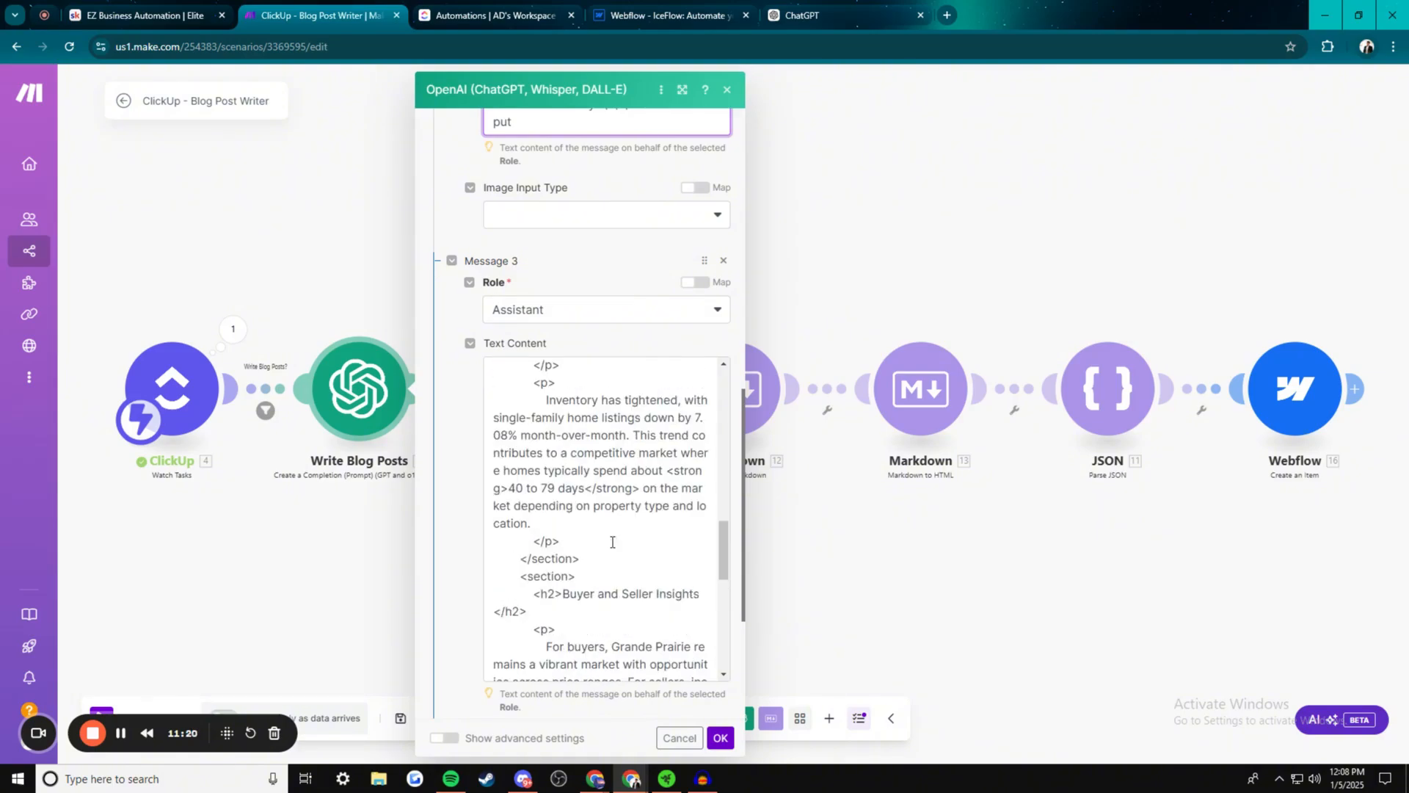
{"action": "scroll", "coordinate": [610, 538], "scroll_direction": "up", "scroll_amount": 3}
{"action": "scroll", "coordinate": [512, 359], "scroll_direction": "down", "scroll_amount": 3}
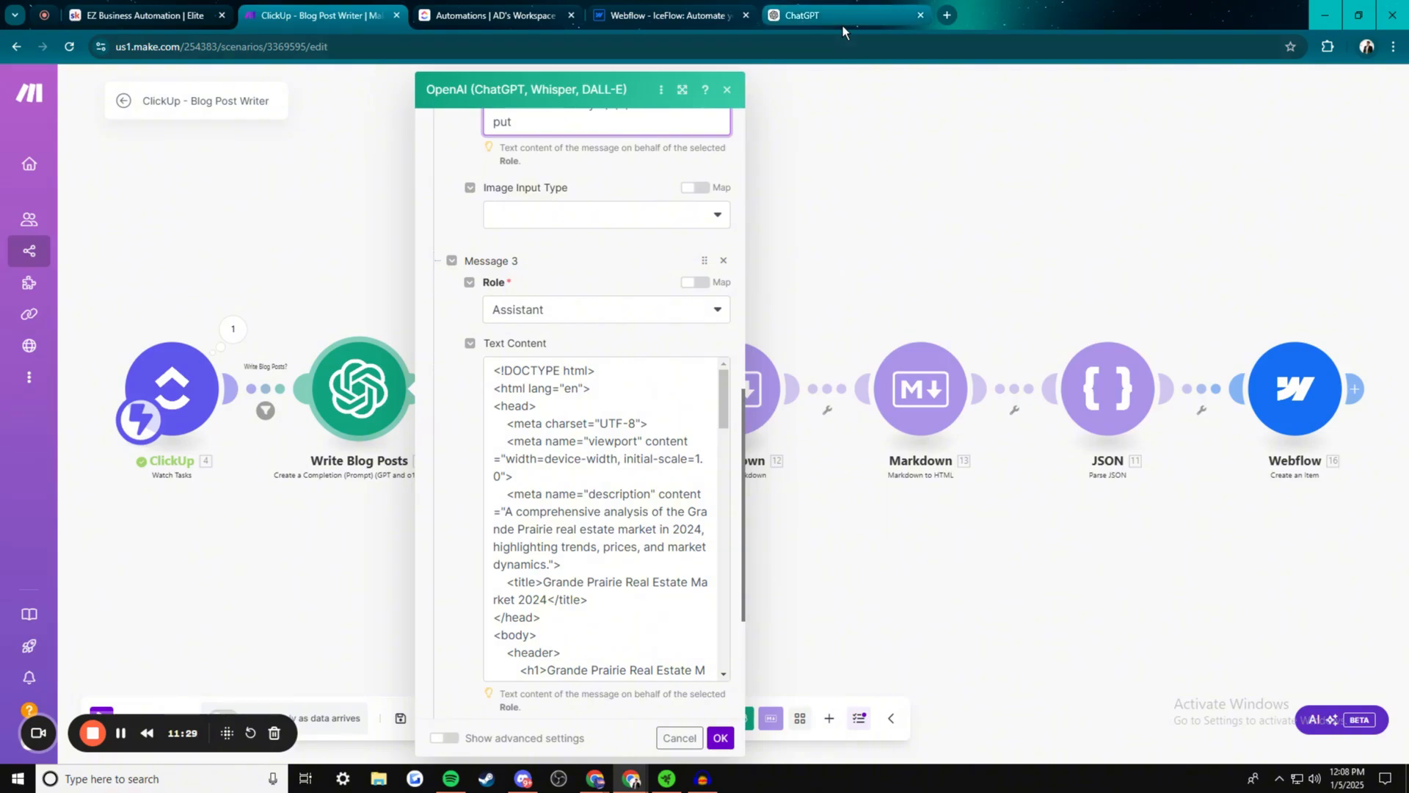
Switch to ChatGPT and submit "write me a real estate post about the edmonton real estate market recap of 2024, out put in html format please"
{"action": "left_click", "coordinate": [814, 16]}
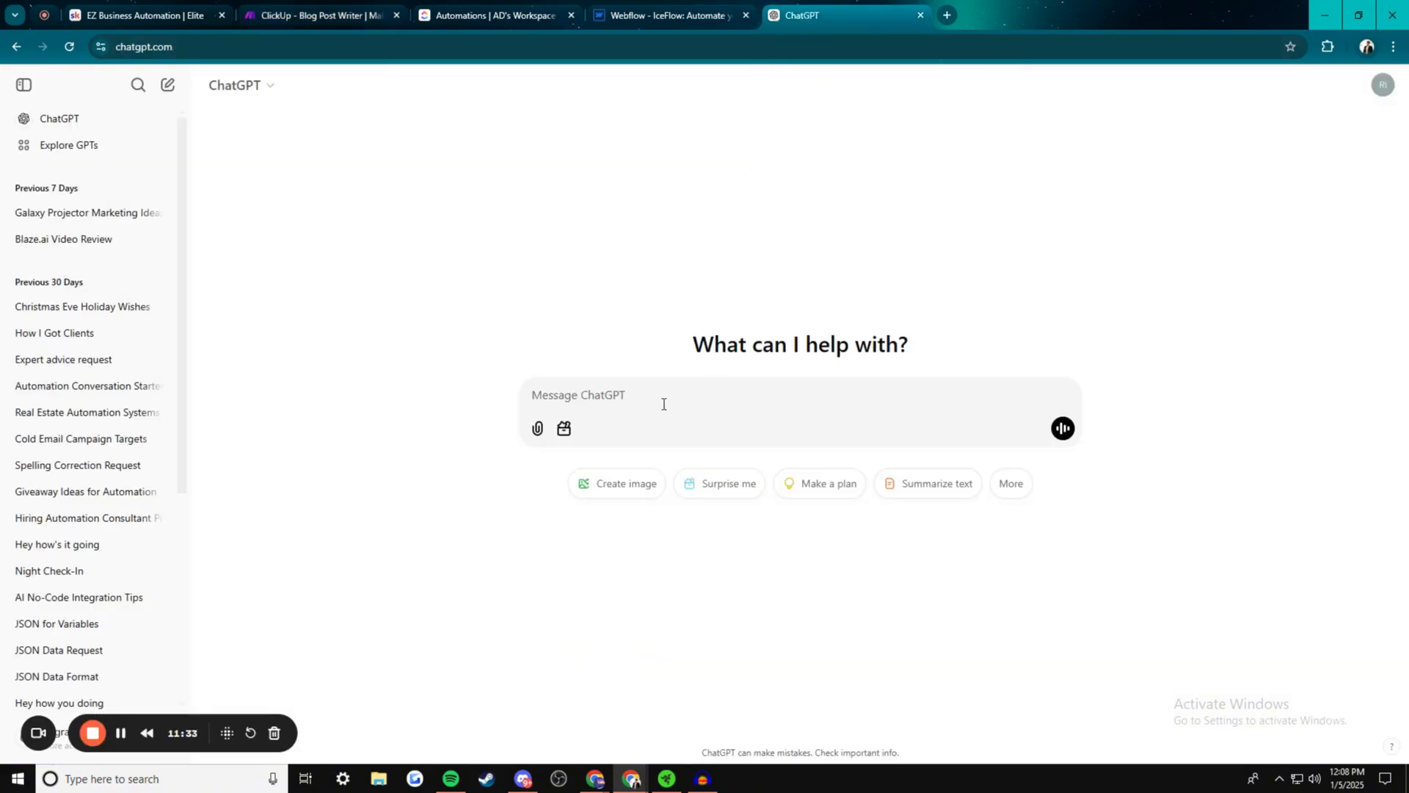
{"action": "type", "text": "w"}
{"action": "key", "text": "BackSpace"}
{"action": "type", "text": "write me asreal estate post ab"}
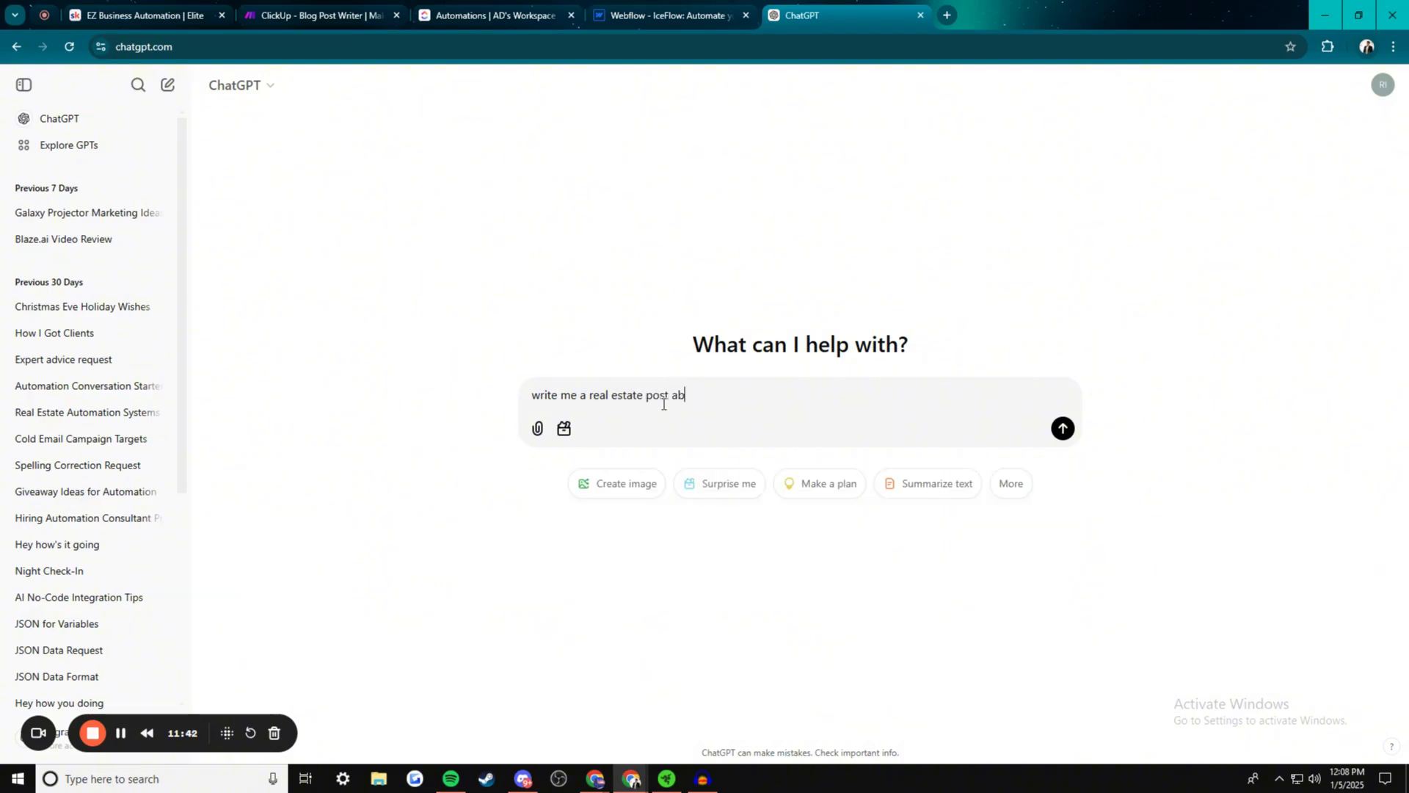
{"action": "type", "text": "out the edmonton real e"}
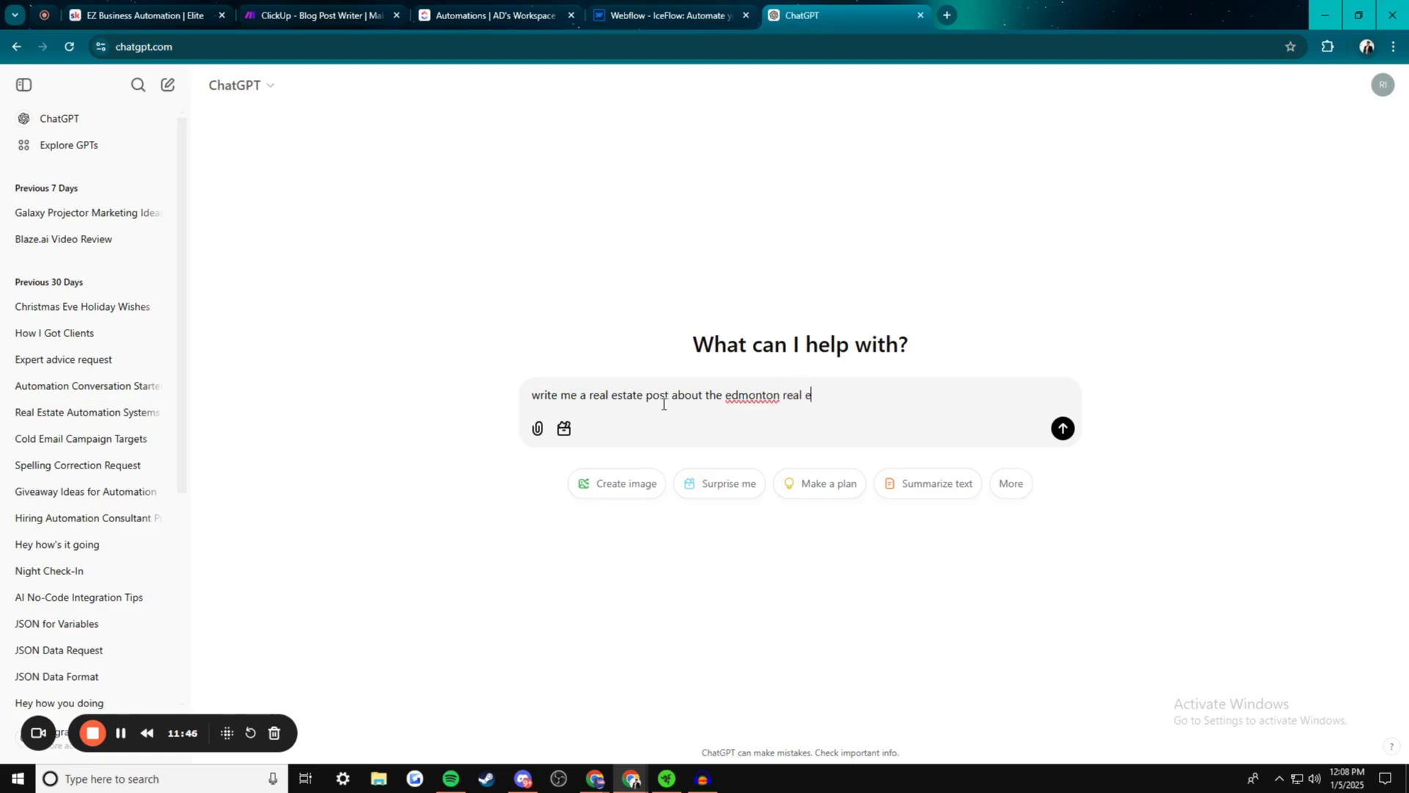
{"action": "type", "text": "state market"}
{"action": "type", "text": " as"}
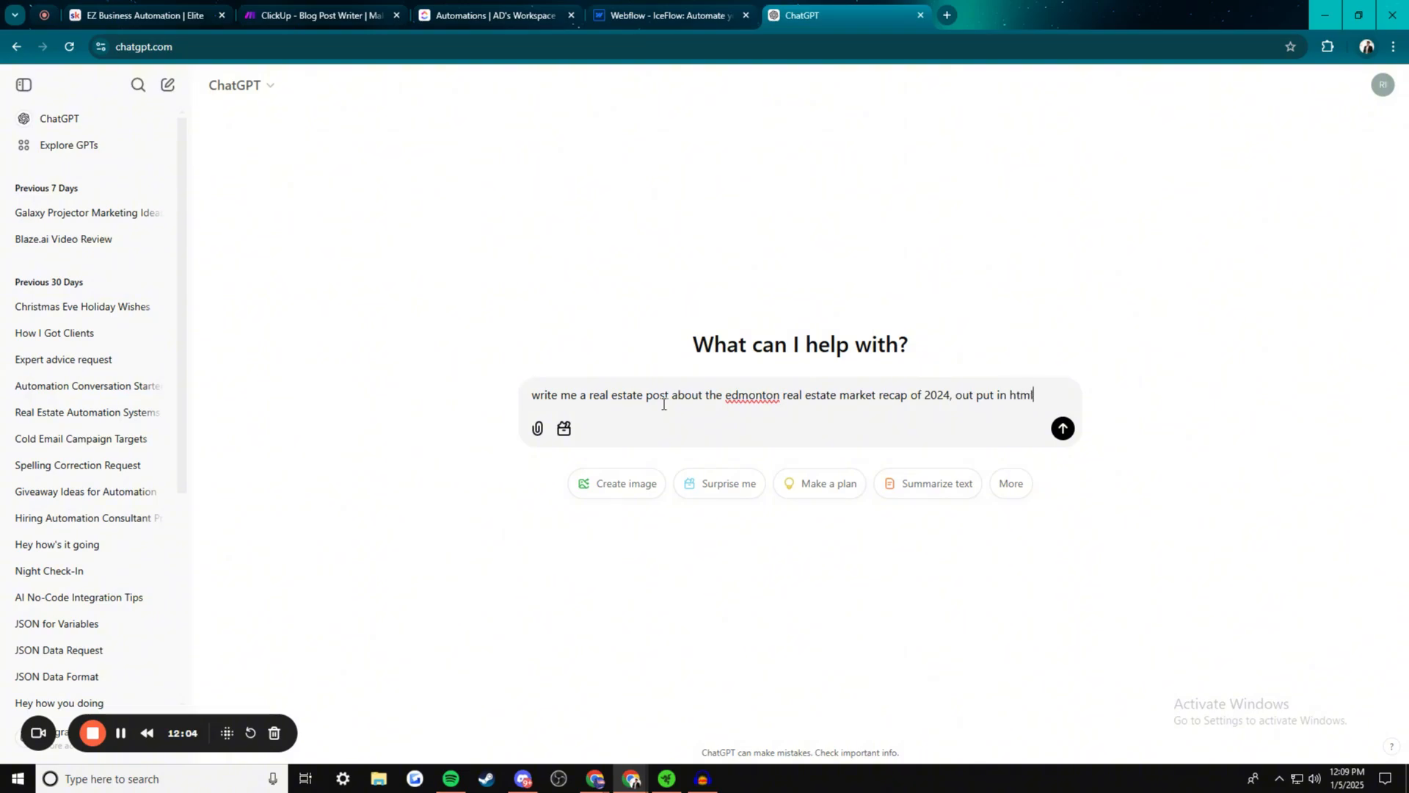
{"action": "type", "text": "rmat pleas"}
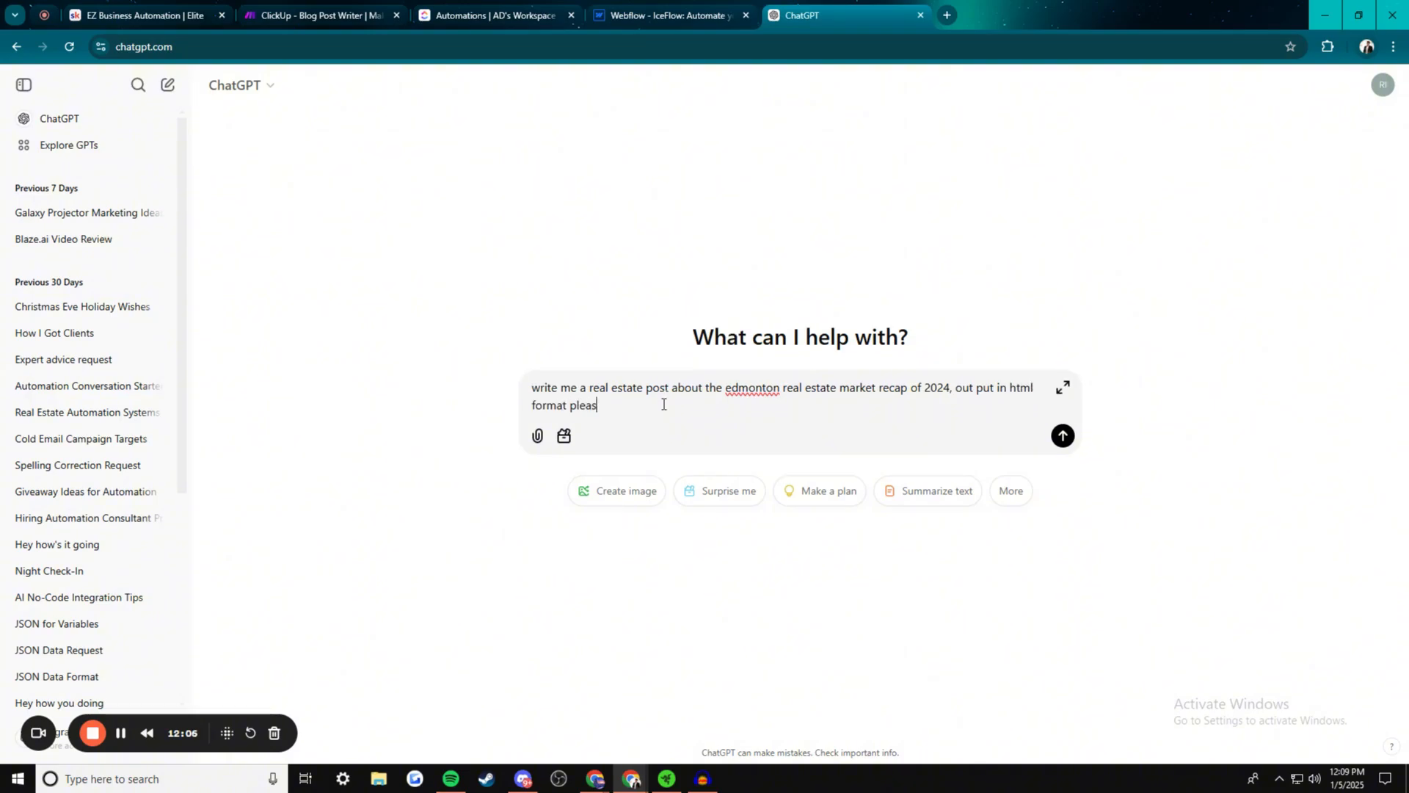
{"action": "type", "text": "e"}
{"action": "key", "text": "Return"}
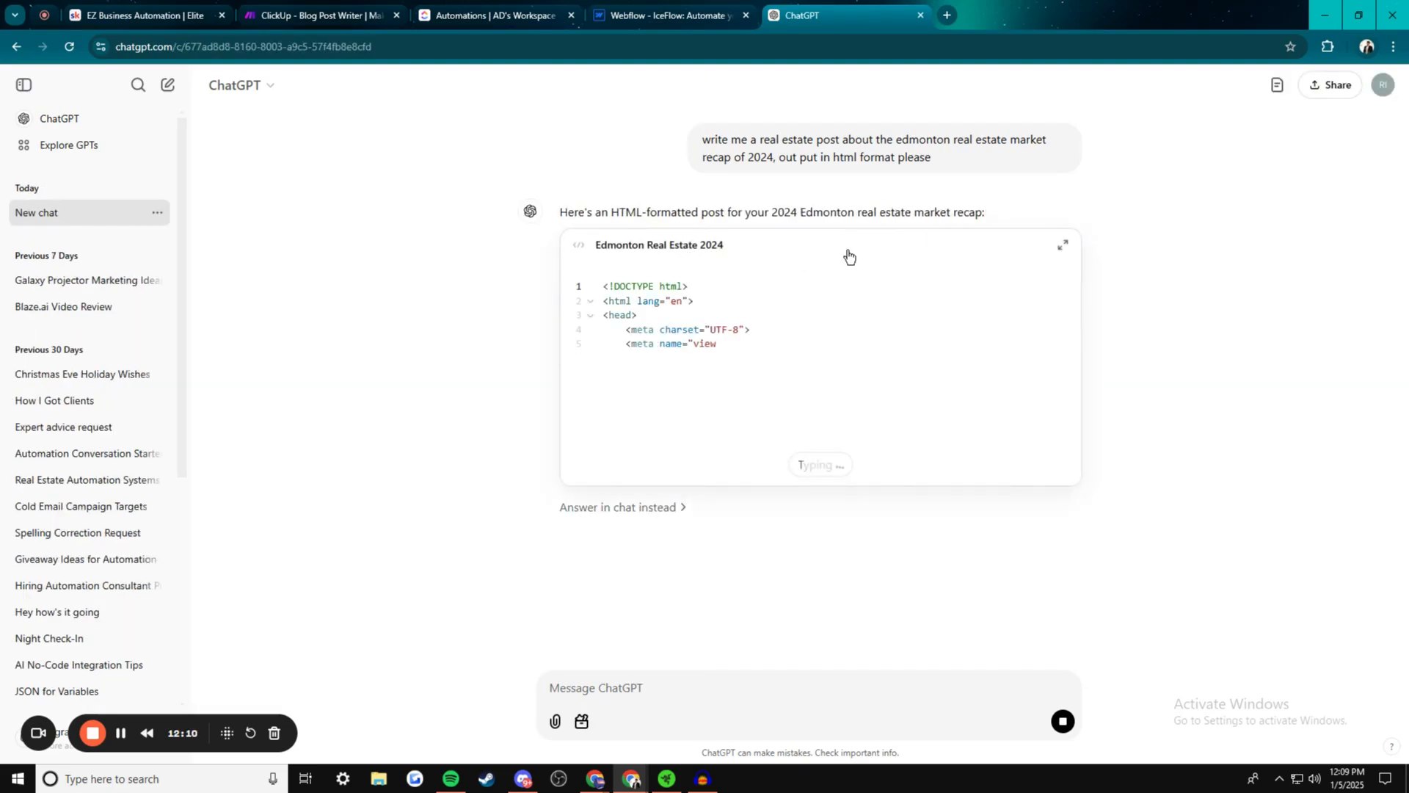
Open the generated Edmonton Real Estate 2024 document in ChatGPT and look through its HTML code
{"action": "left_click", "coordinate": [664, 262]}
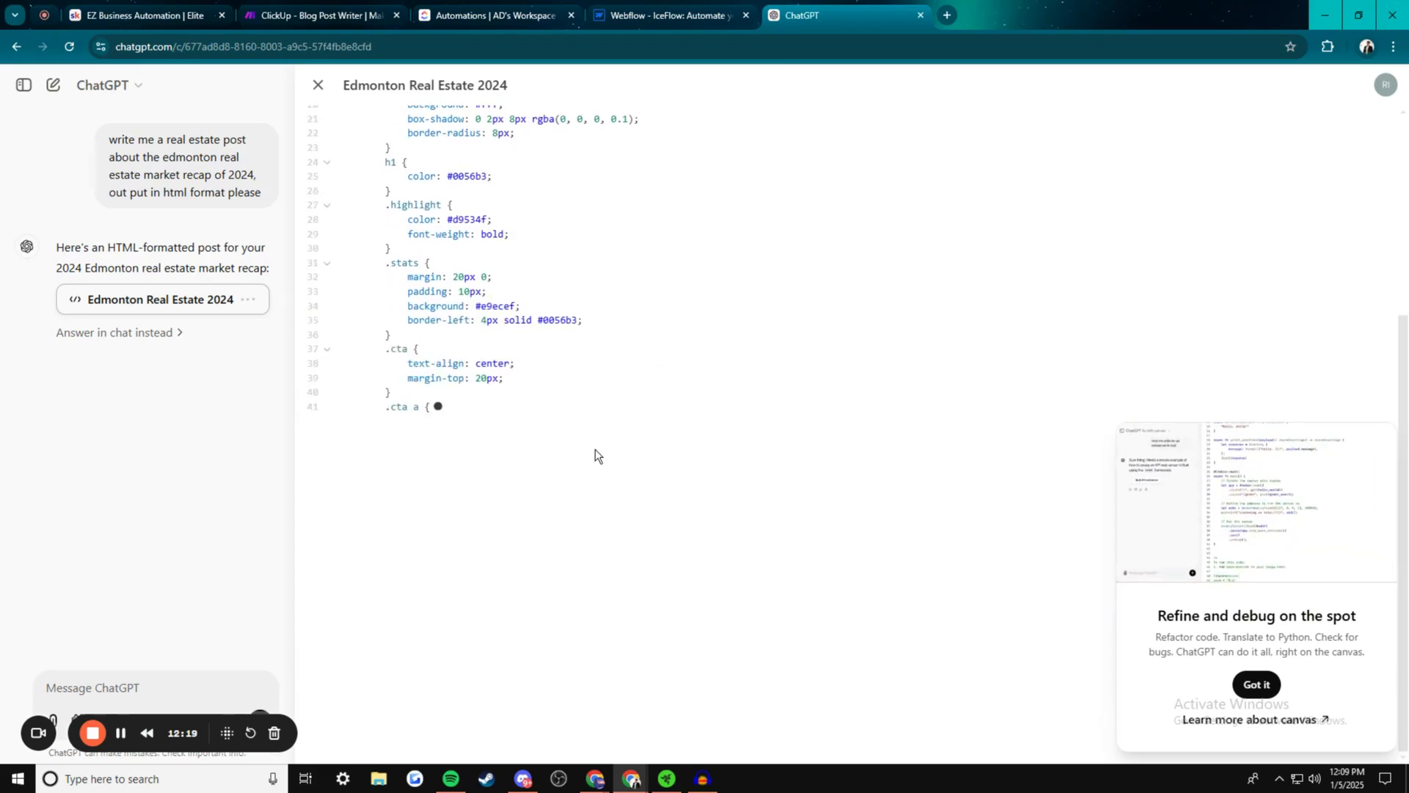
{"action": "scroll", "coordinate": [594, 455], "scroll_direction": "up", "scroll_amount": 5}
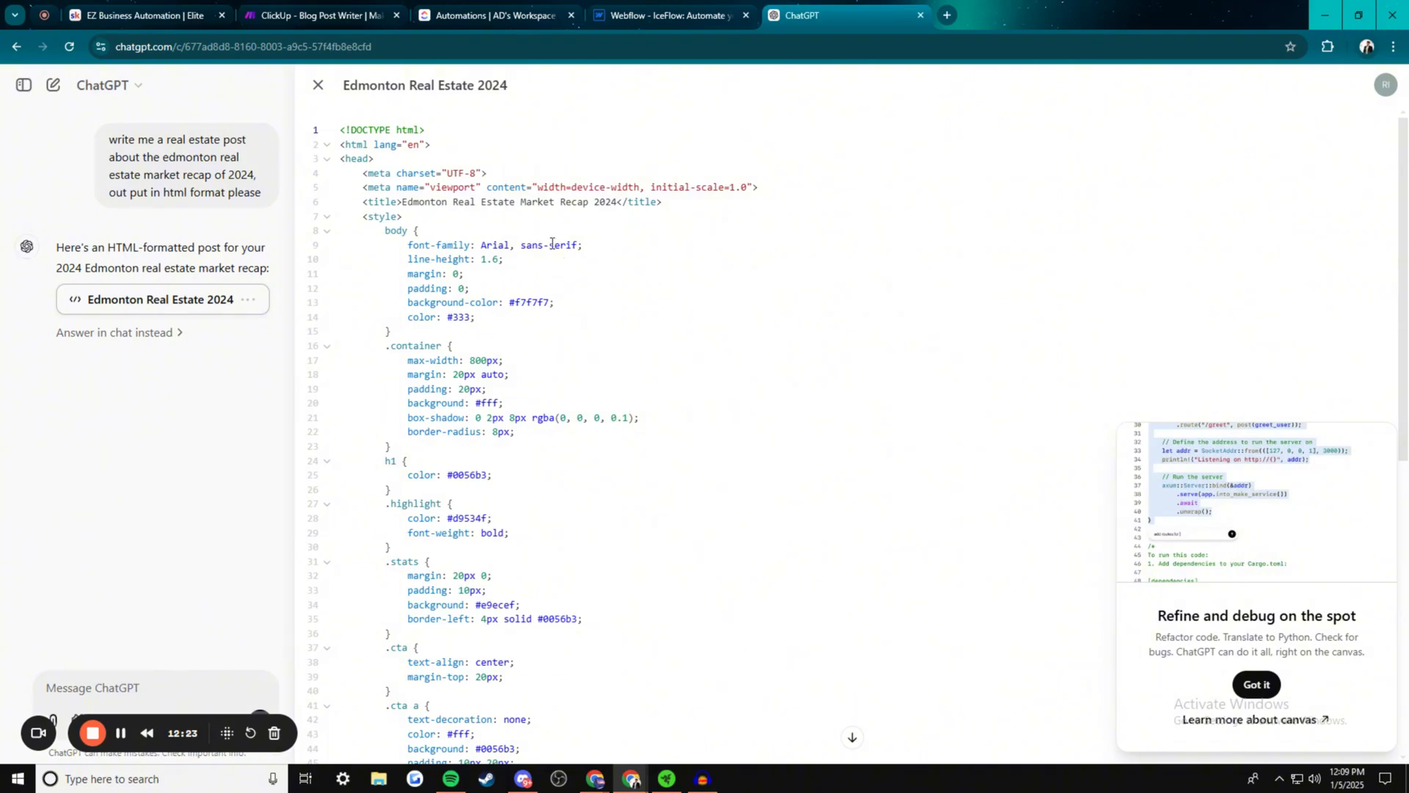
{"action": "scroll", "coordinate": [547, 220], "scroll_direction": "down", "scroll_amount": 8}
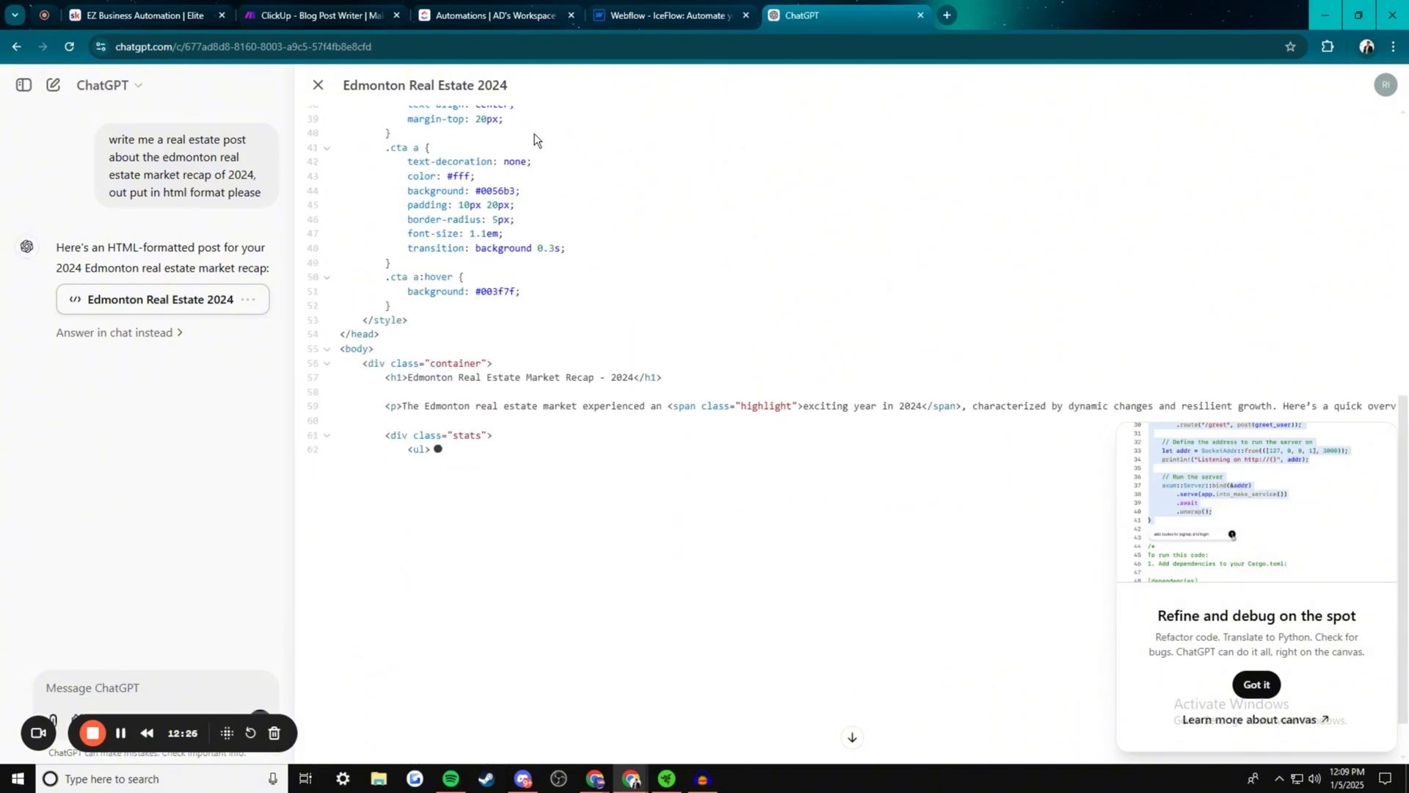
{"action": "scroll", "coordinate": [493, 308], "scroll_direction": "up", "scroll_amount": 3}
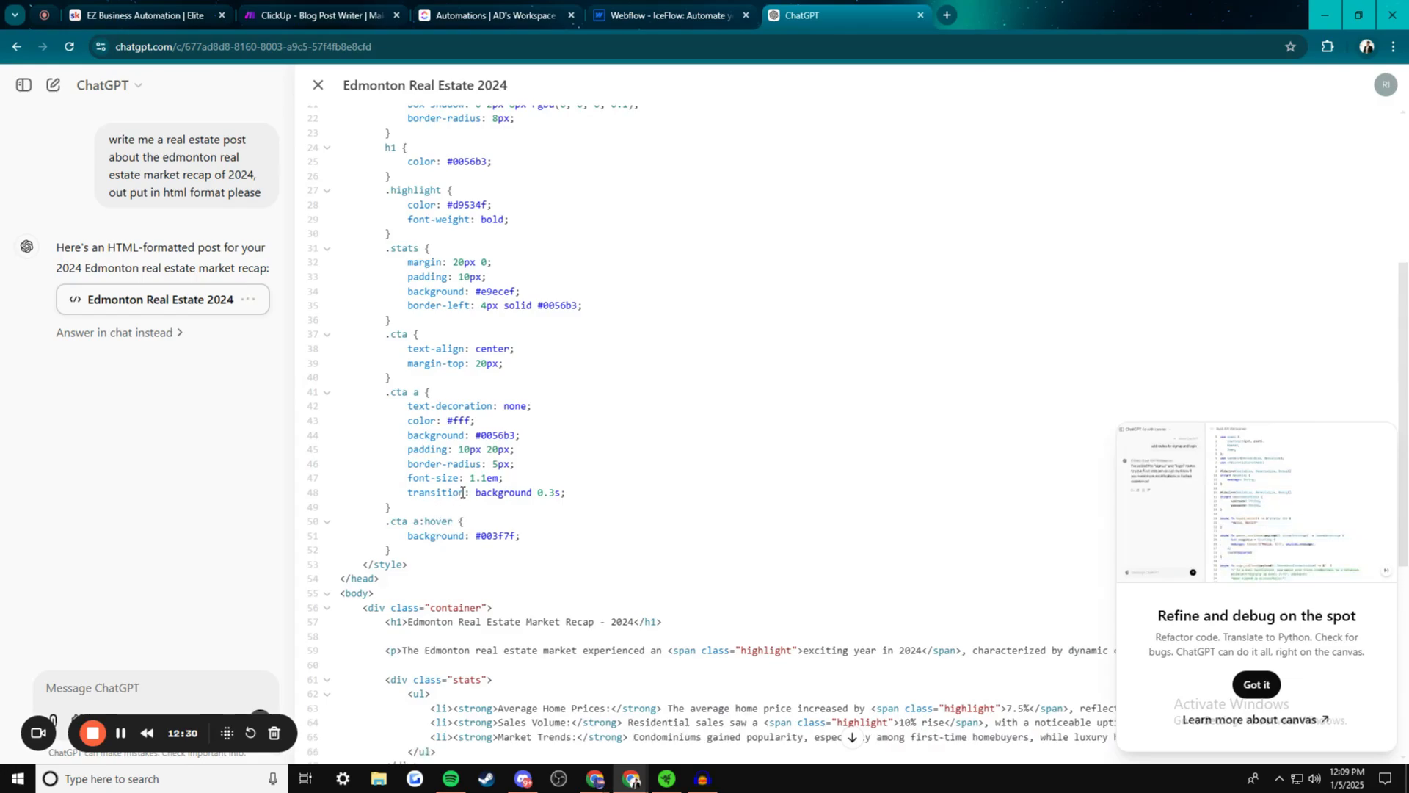
{"action": "scroll", "coordinate": [513, 345], "scroll_direction": "down", "scroll_amount": 3}
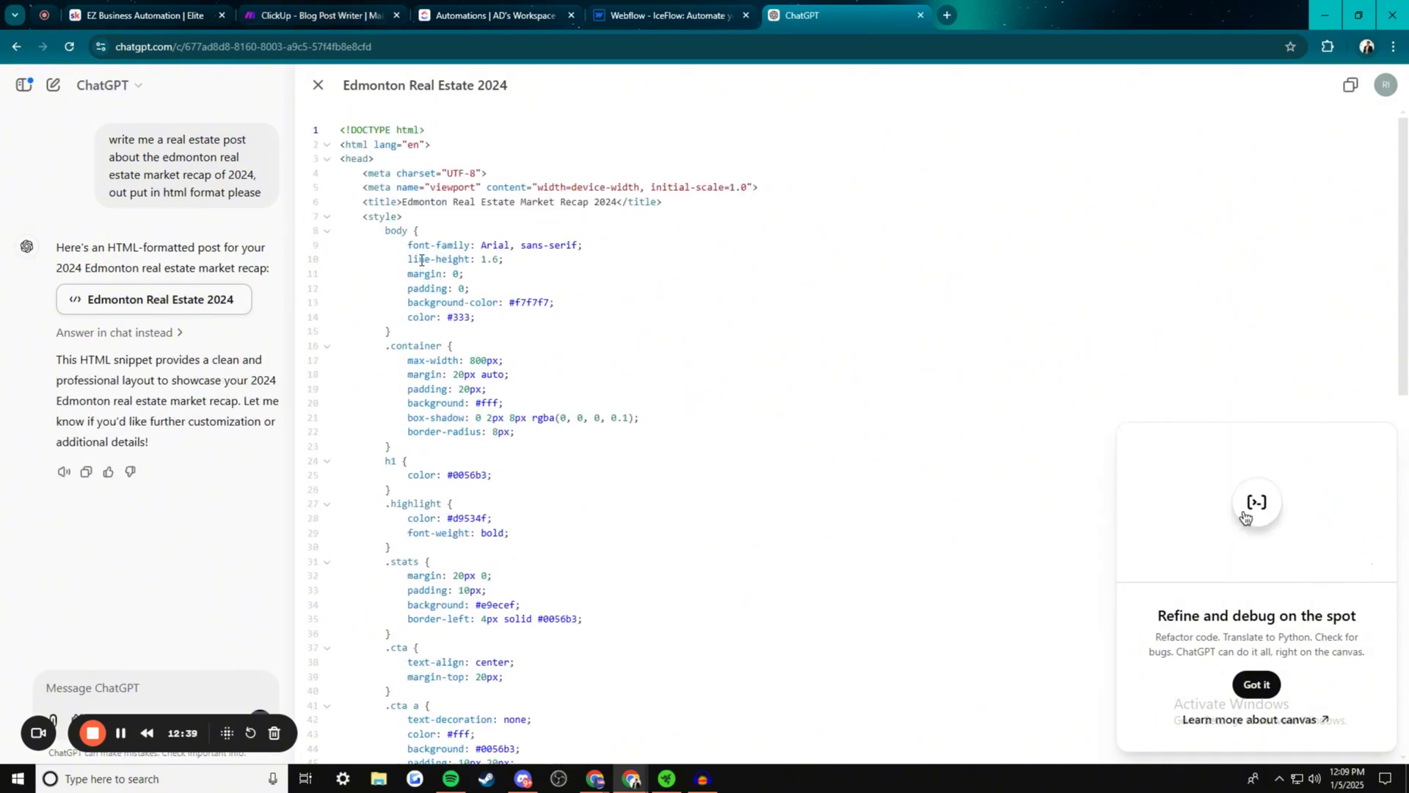
Back in Make, examine the Assistant message's example HTML post and the Max Completion Tokens setting of the Write Blog Posts module
{"action": "left_click", "coordinate": [315, 7]}
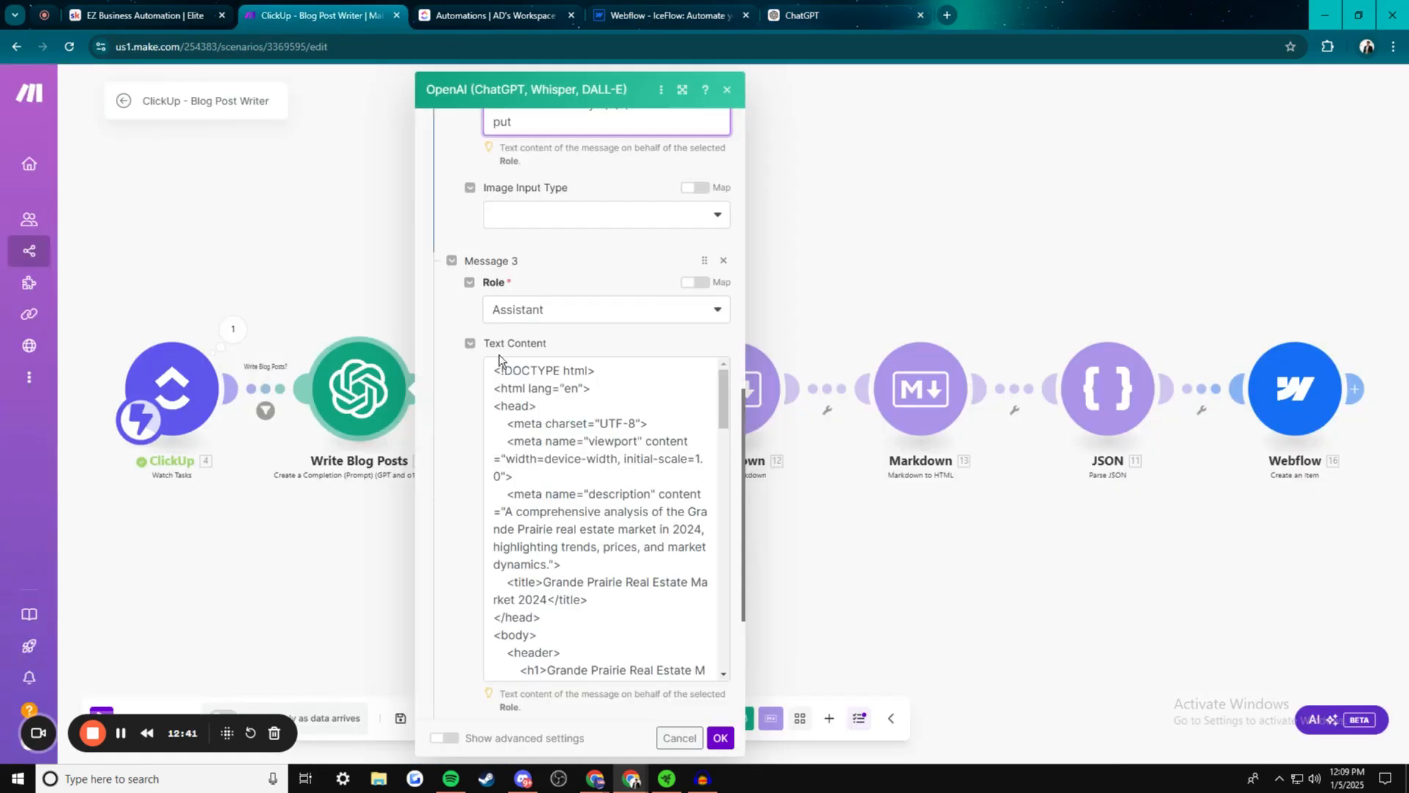
{"action": "scroll", "coordinate": [582, 513], "scroll_direction": "down", "scroll_amount": 10}
{"action": "scroll", "coordinate": [596, 587], "scroll_direction": "down", "scroll_amount": 3}
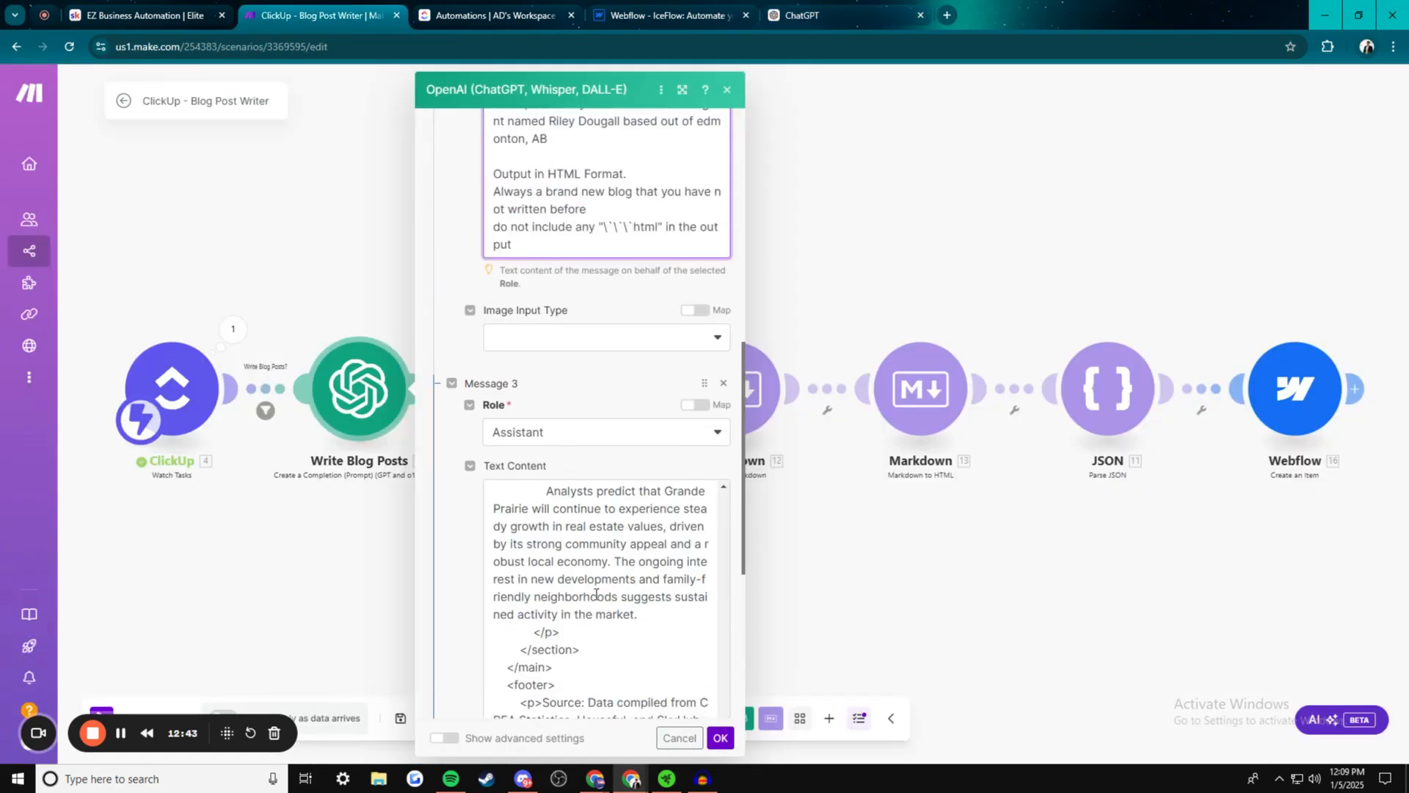
{"action": "scroll", "coordinate": [452, 579], "scroll_direction": "down", "scroll_amount": 5}
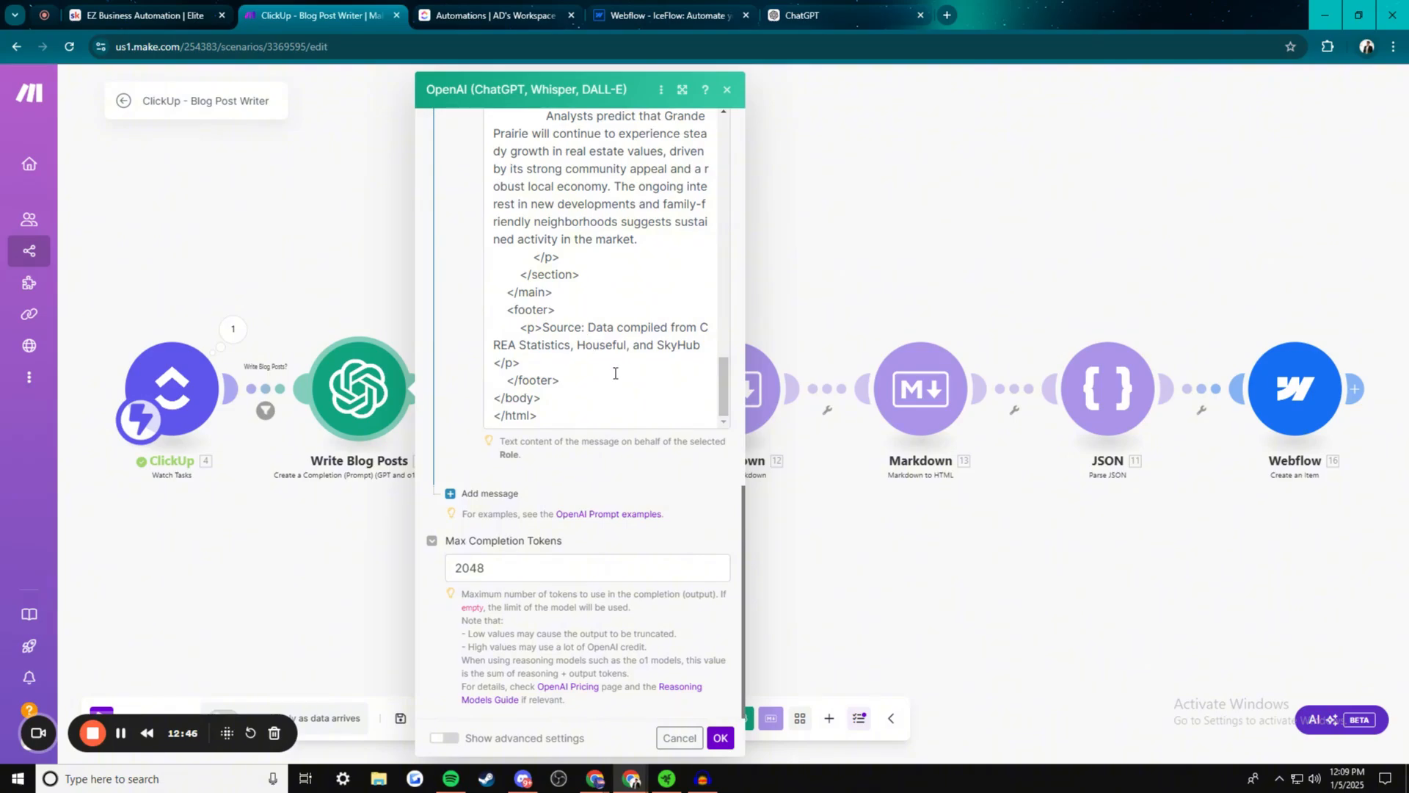
{"action": "scroll", "coordinate": [615, 373], "scroll_direction": "up", "scroll_amount": 7}
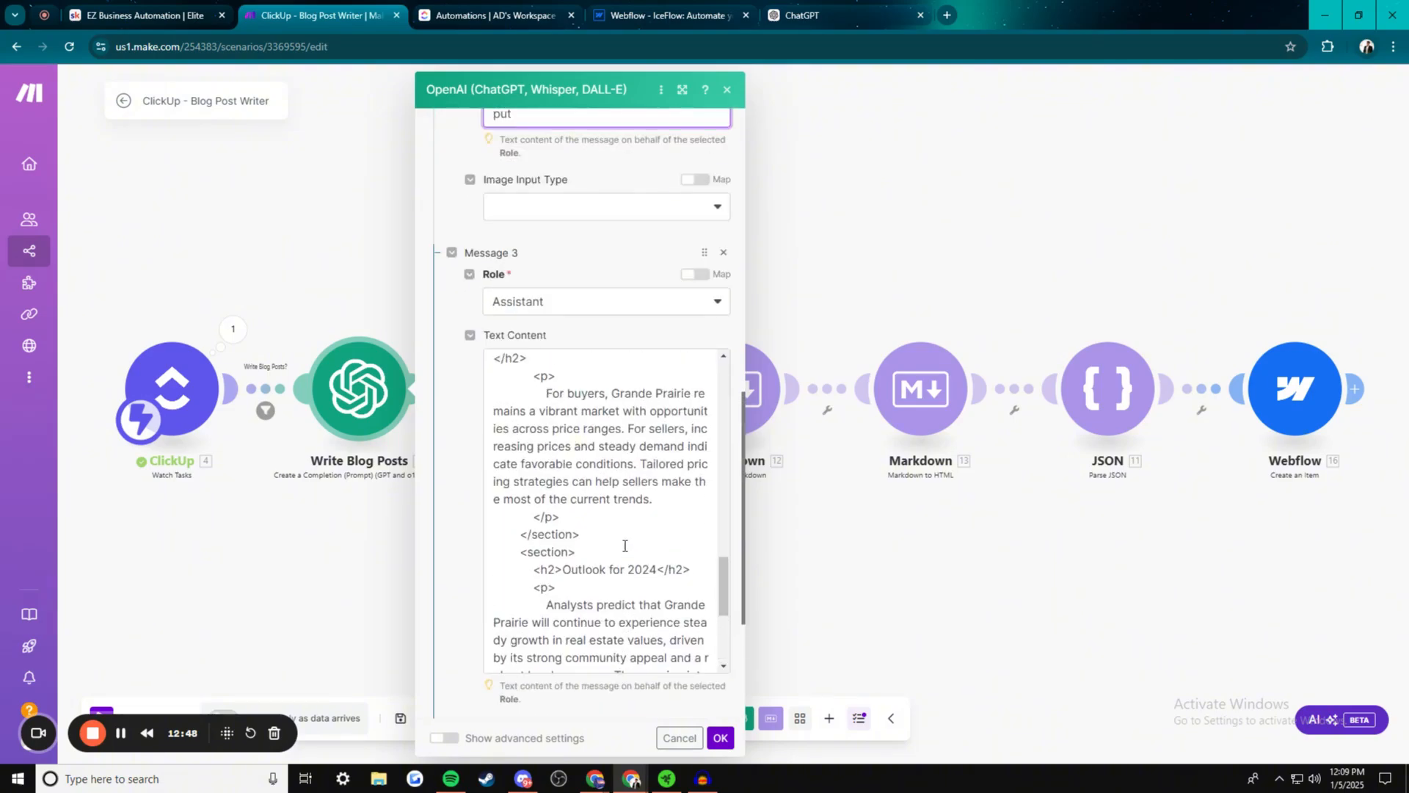
{"action": "scroll", "coordinate": [625, 545], "scroll_direction": "up", "scroll_amount": 5}
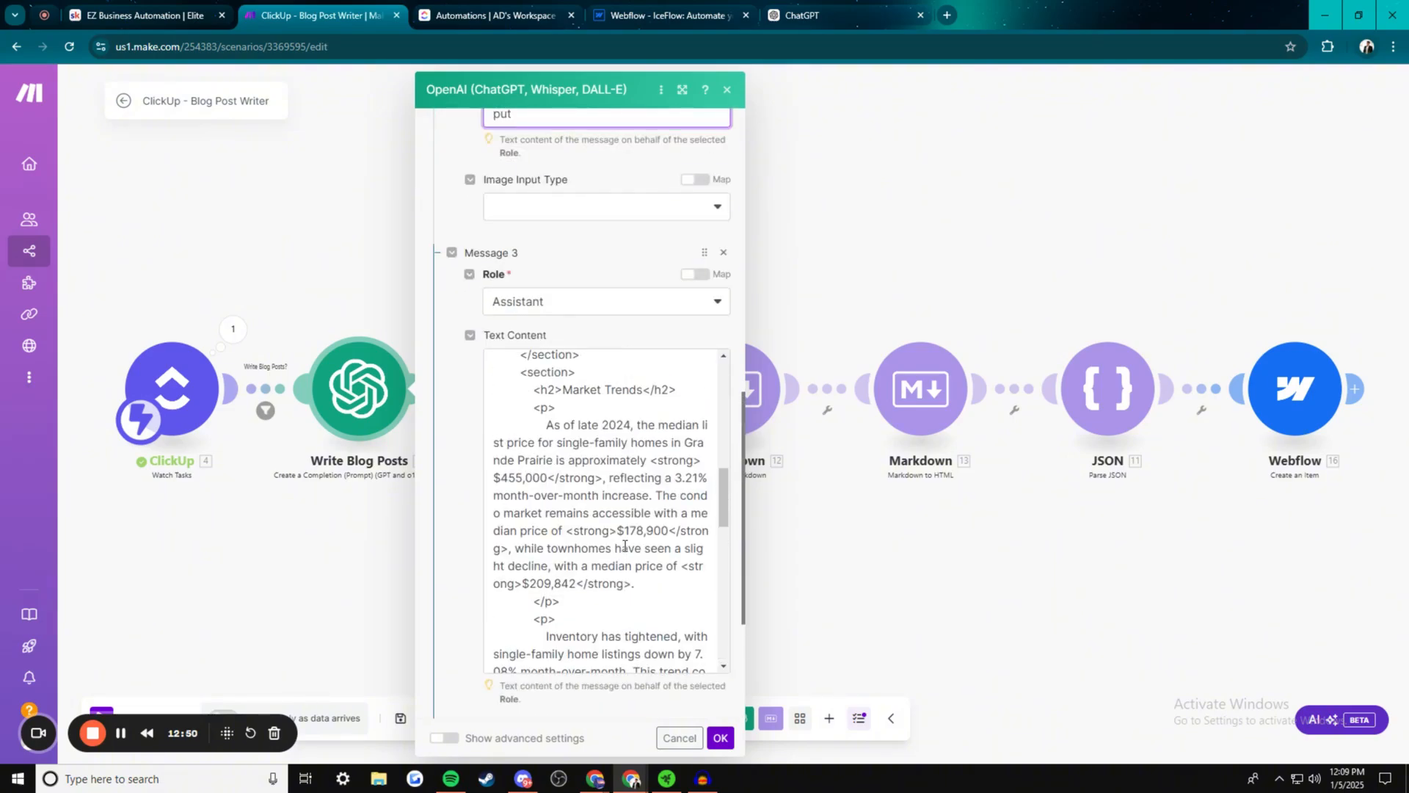
Switch to ChatGPT and highlight the Edmonton Real Estate 2024 code from the container div through the closing html tag
{"action": "scroll", "coordinate": [625, 546], "scroll_direction": "up", "scroll_amount": 10}
{"action": "scroll", "coordinate": [441, 446], "scroll_direction": "down", "scroll_amount": 3}
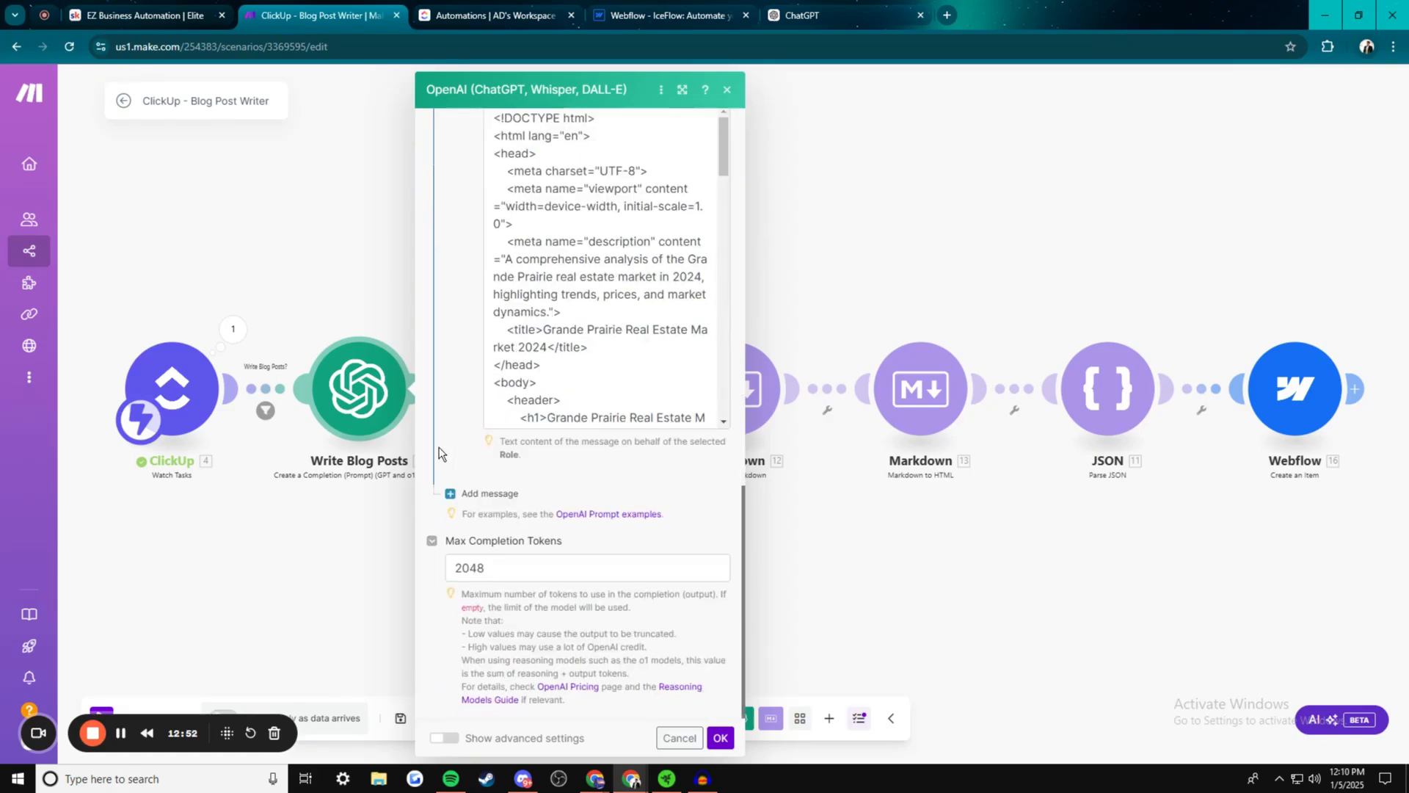
{"action": "scroll", "coordinate": [441, 294], "scroll_direction": "up", "scroll_amount": 8}
{"action": "left_click", "coordinate": [496, 15]}
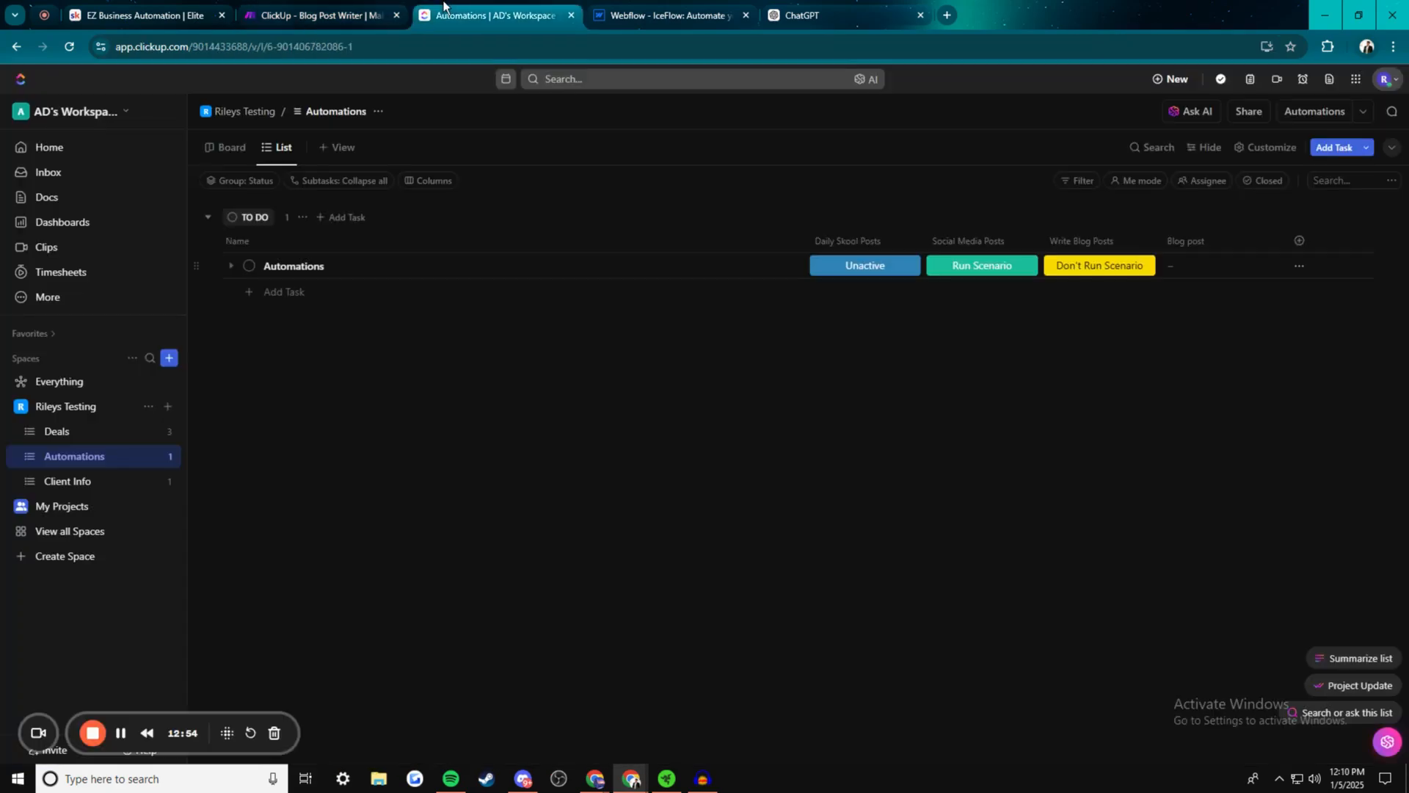
{"action": "left_click", "coordinate": [808, 15]}
{"action": "scroll", "coordinate": [778, 240], "scroll_direction": "down", "scroll_amount": 12}
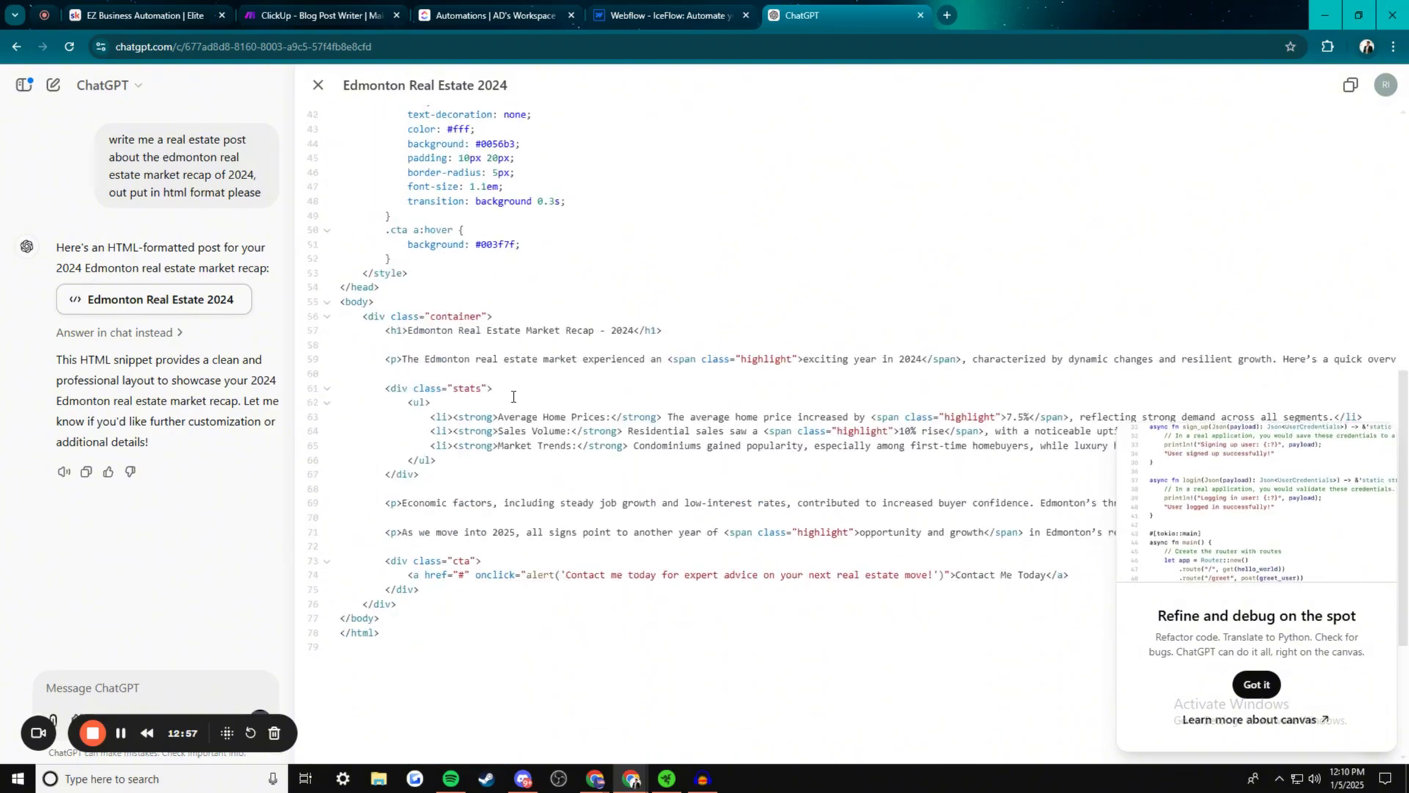
{"action": "scroll", "coordinate": [369, 420], "scroll_direction": "up", "scroll_amount": 5}
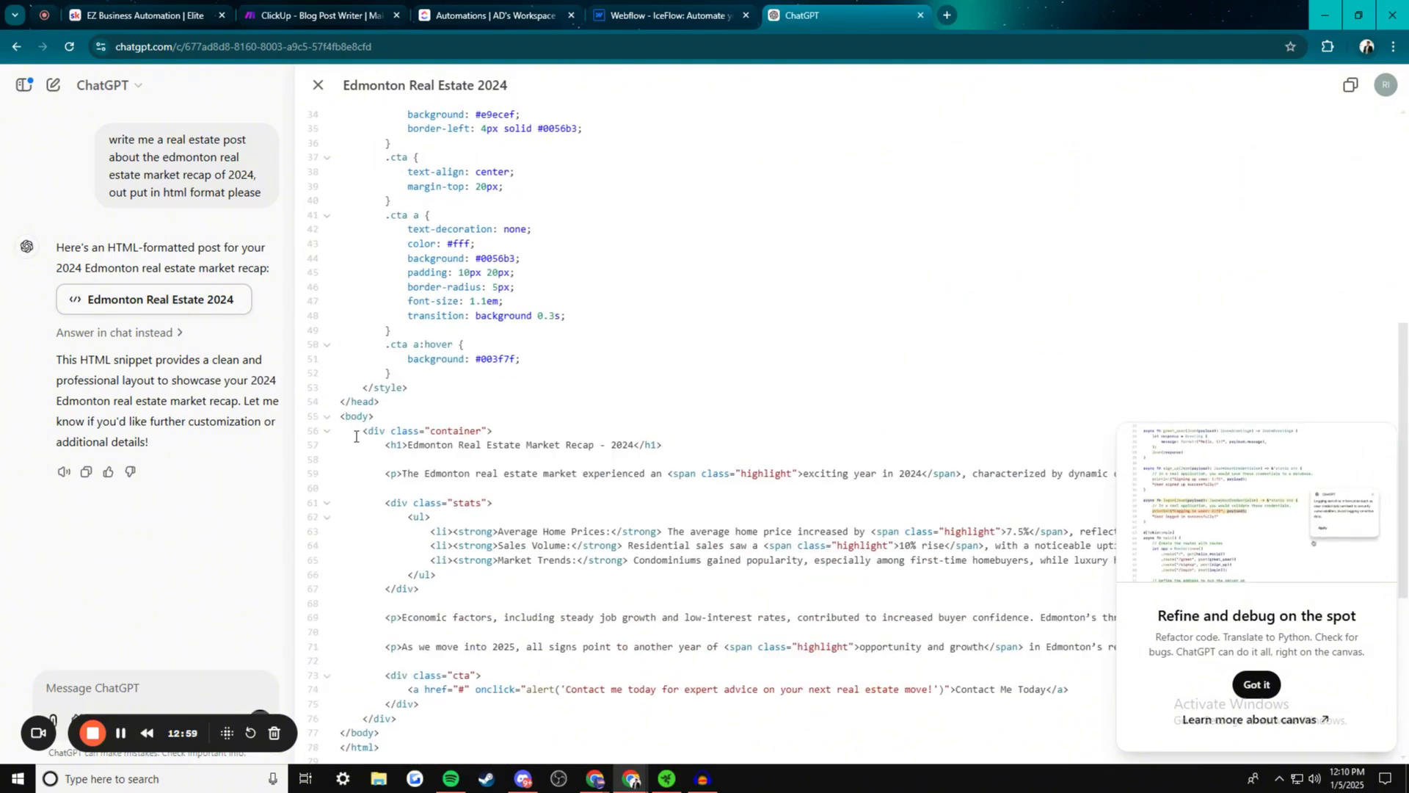
{"action": "left_click_drag", "start_coordinate": [357, 433], "coordinate": [436, 501]}
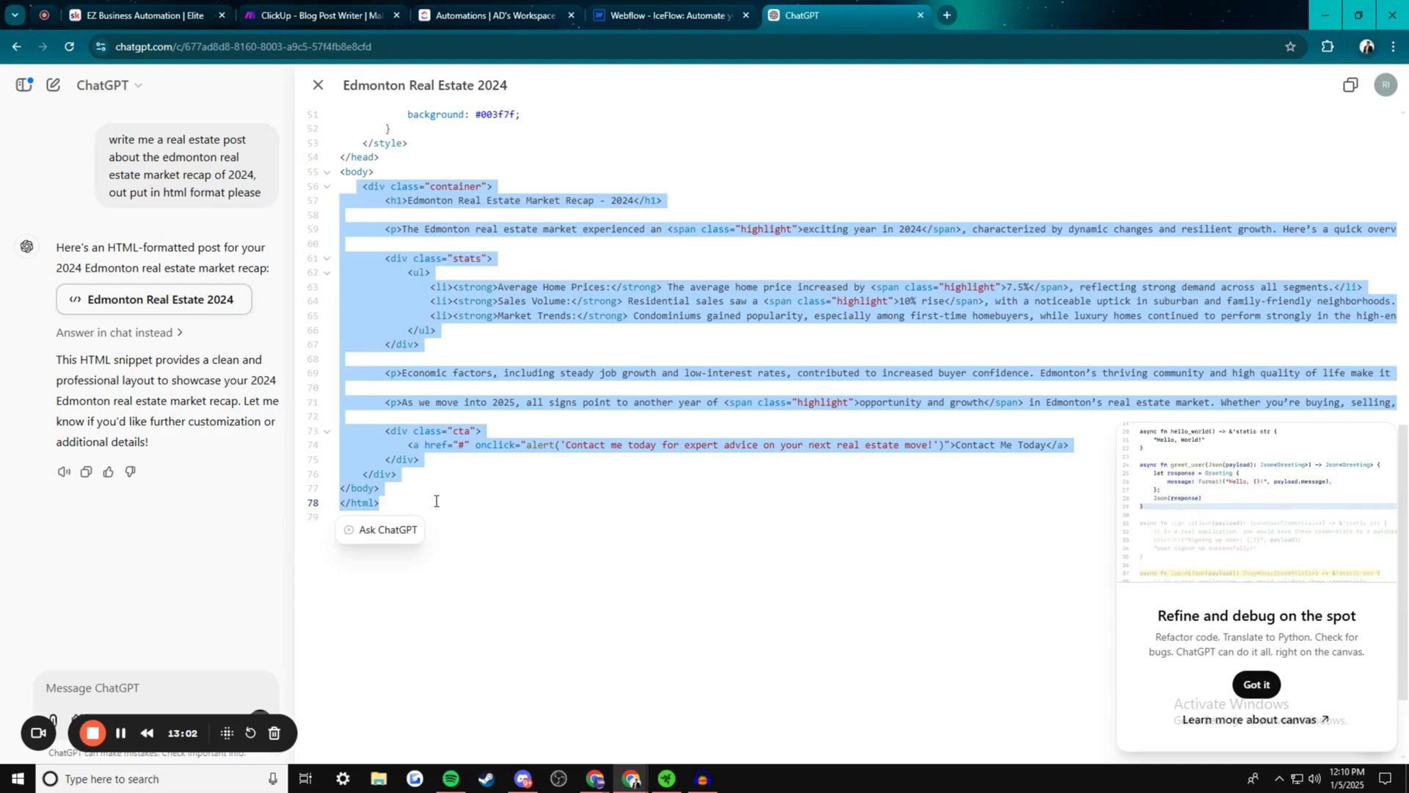
Return to Make, highlight the Assistant message's full example HTML post, and confirm the Write Blog Posts module settings
{"action": "left_click", "coordinate": [373, 8]}
{"action": "scroll", "coordinate": [575, 441], "scroll_direction": "down", "scroll_amount": 6}
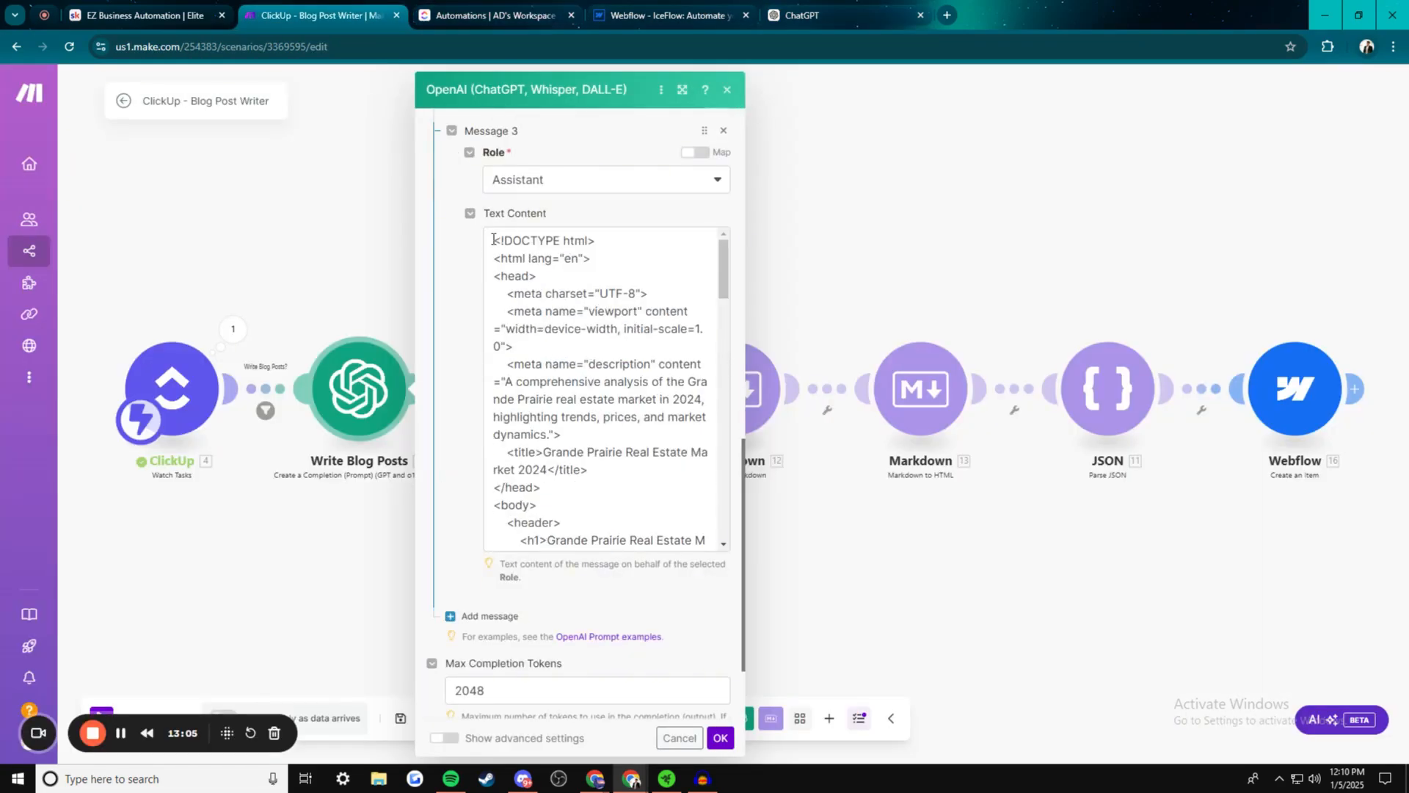
{"action": "left_click_drag", "start_coordinate": [493, 239], "coordinate": [637, 487]}
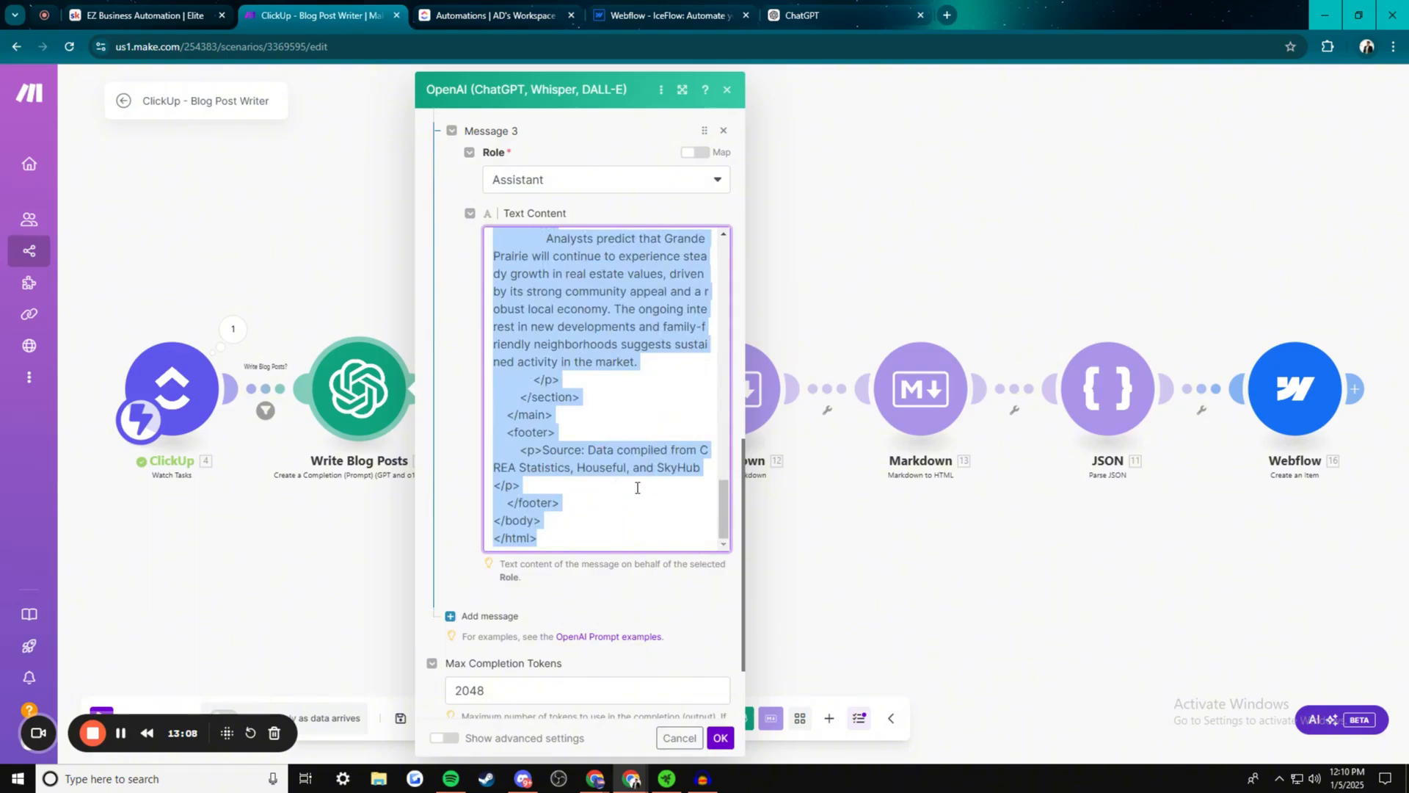
{"action": "left_click", "coordinate": [461, 579]}
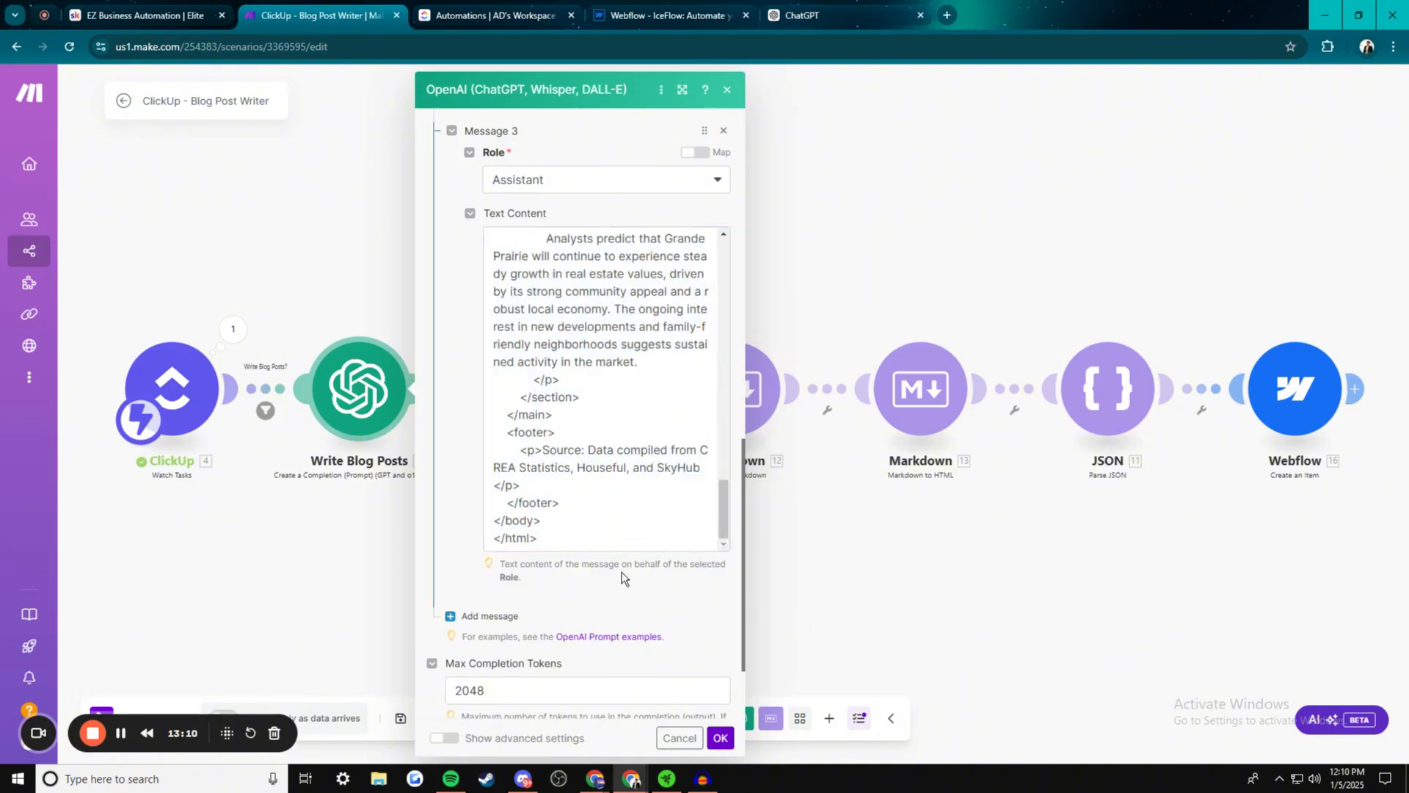
{"action": "scroll", "coordinate": [646, 528], "scroll_direction": "down", "scroll_amount": 2}
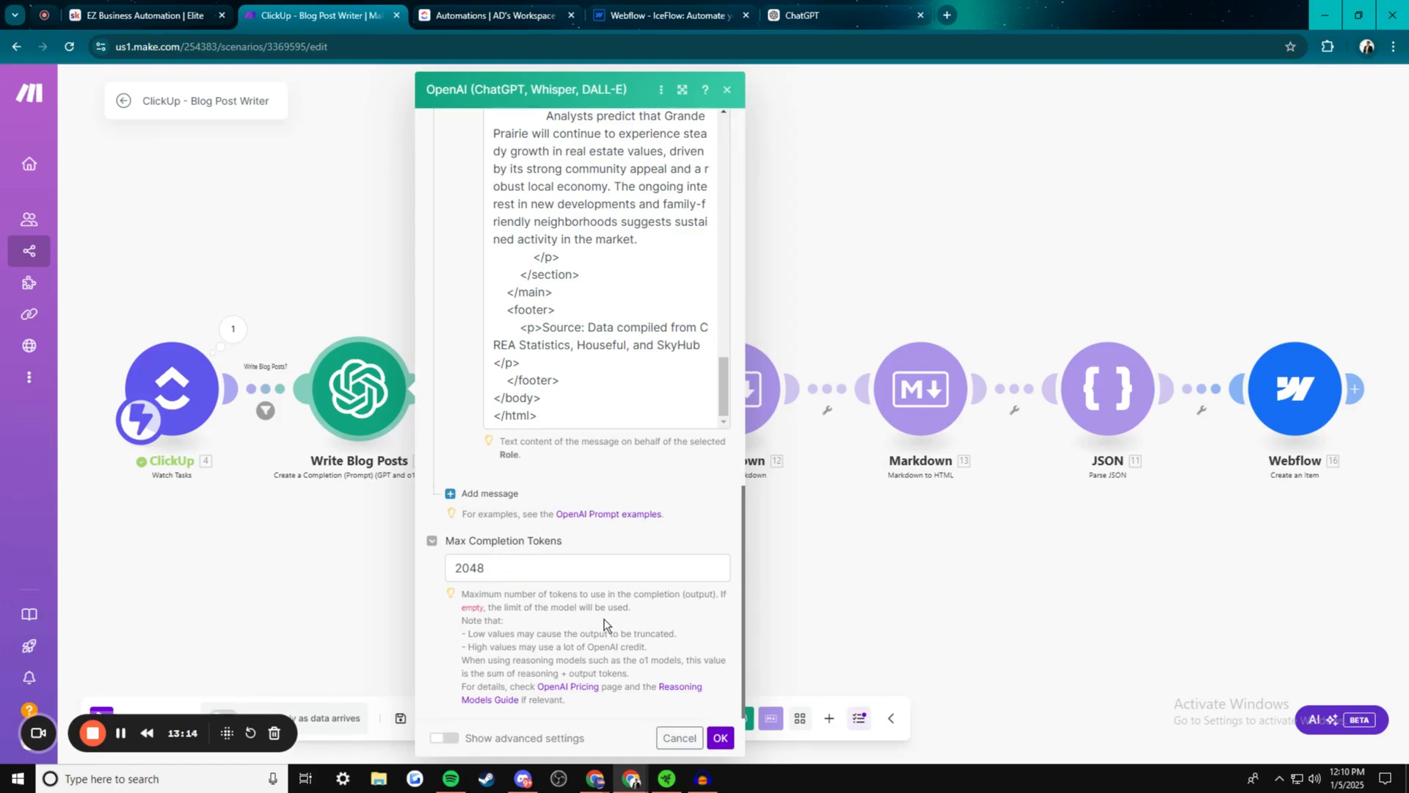
{"action": "left_click", "coordinate": [723, 739]}
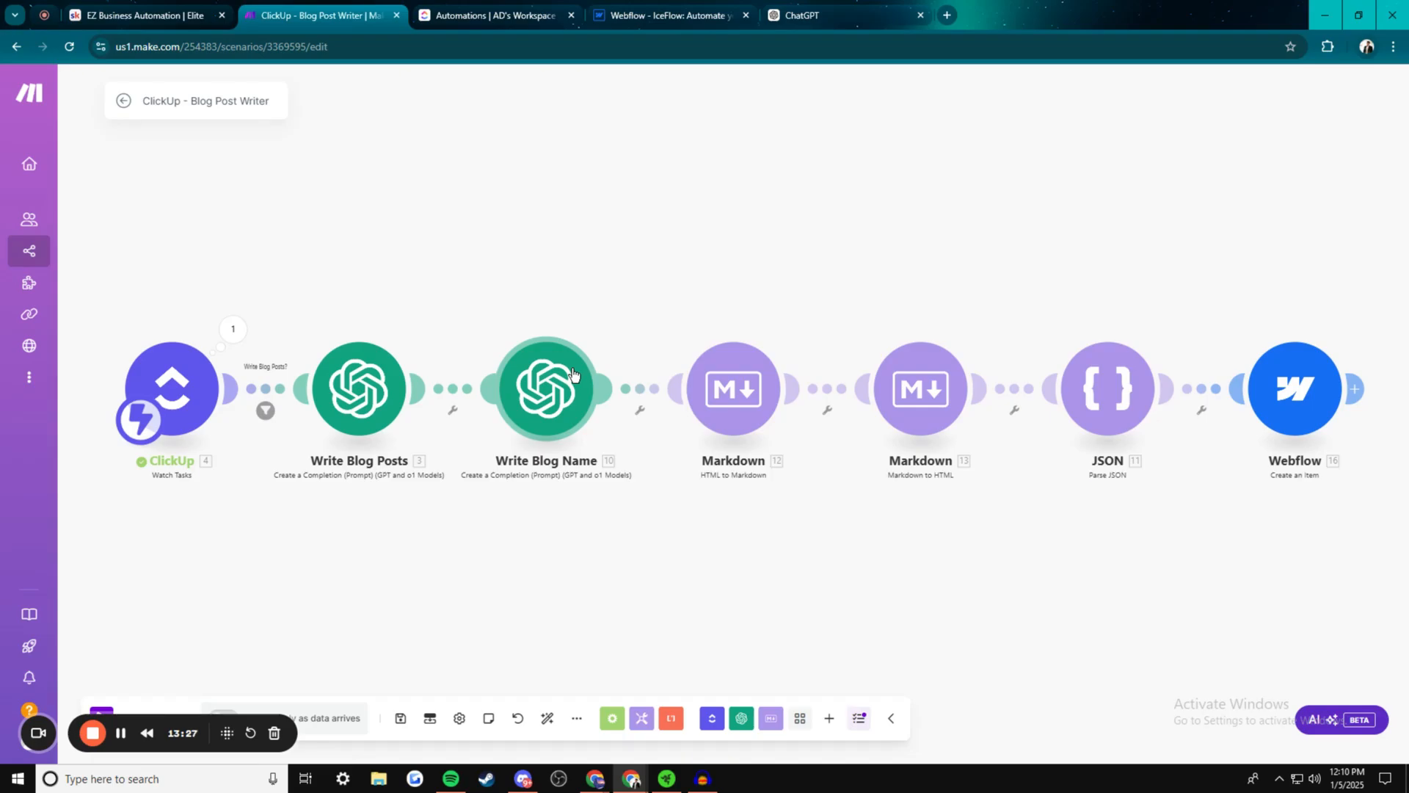
Open the Write Blog Name module, check the blog post's Name field in the Webflow CMS, and return to Make
{"action": "left_click", "coordinate": [573, 373]}
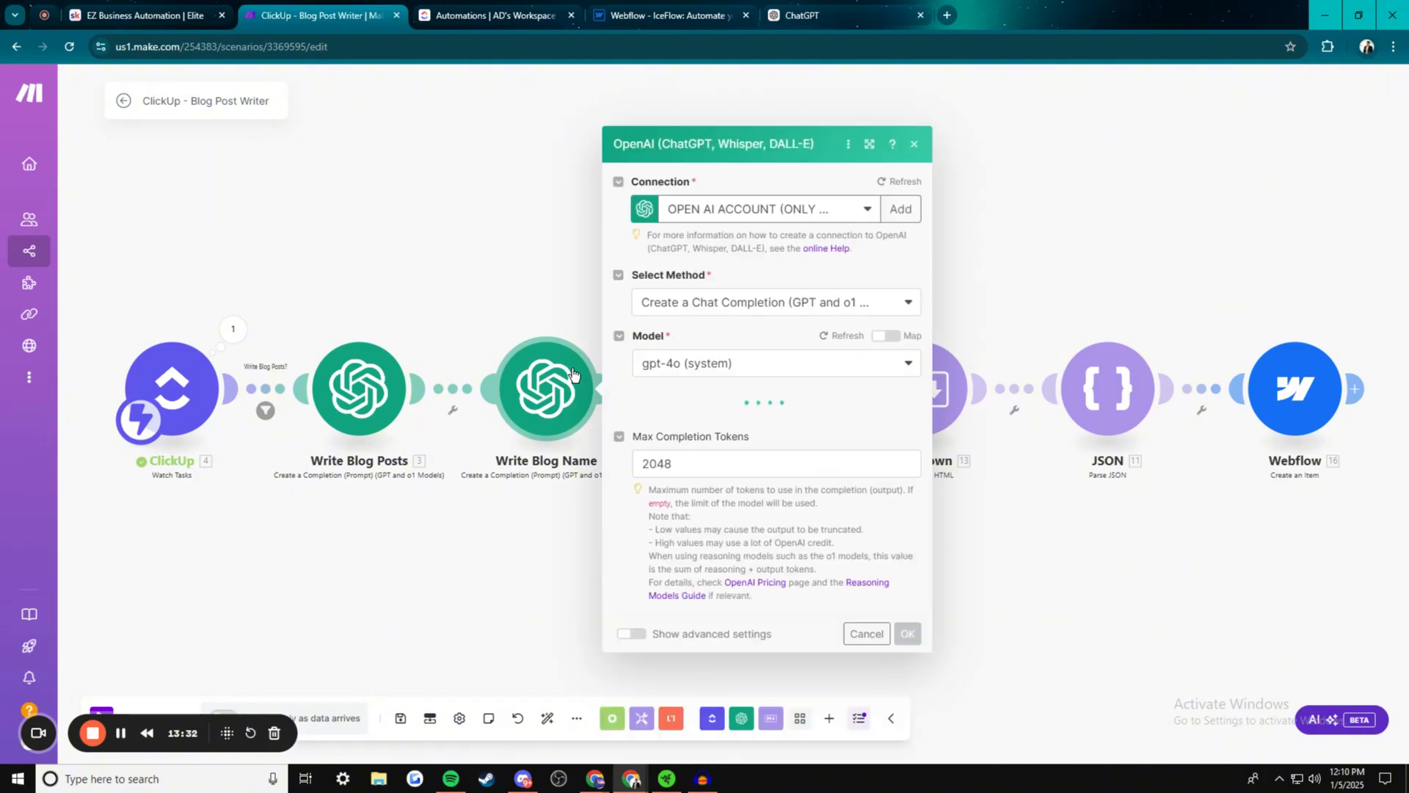
{"action": "left_click", "coordinate": [646, 15]}
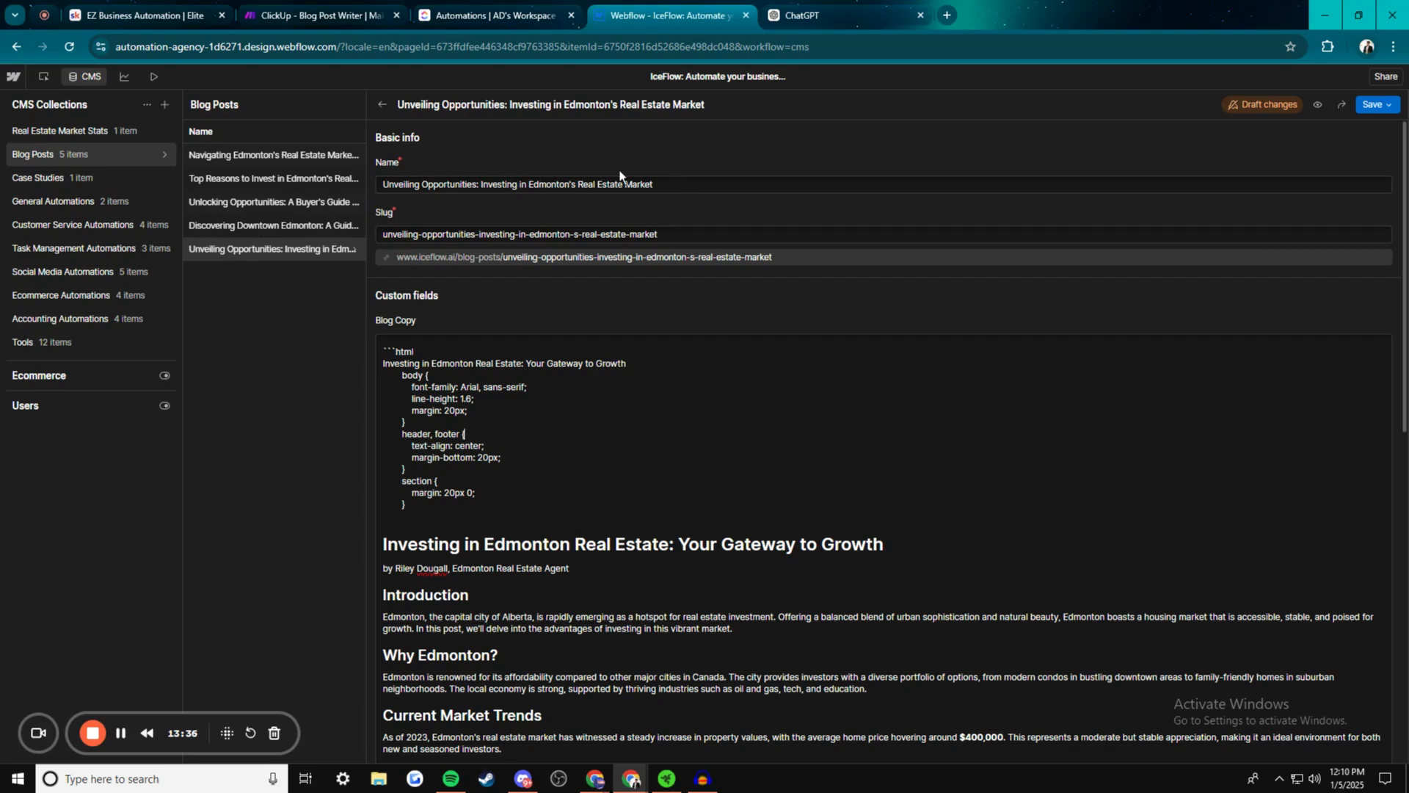
{"action": "left_click", "coordinate": [371, 12]}
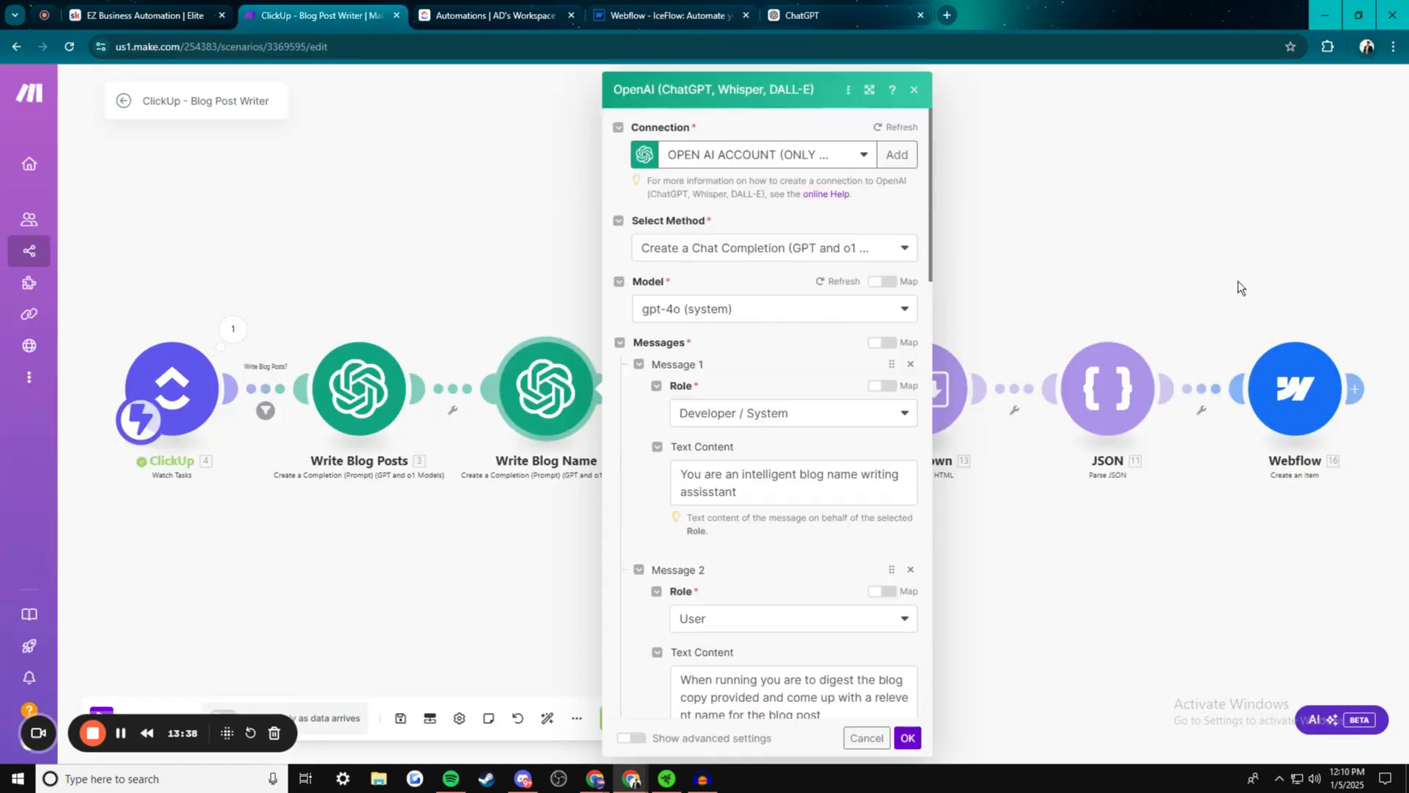
Inspect how the Name and Blog Copy fields are mapped in the Webflow Create an Item module, and close its settings
{"action": "left_click", "coordinate": [1240, 288]}
{"action": "left_click", "coordinate": [1293, 436]}
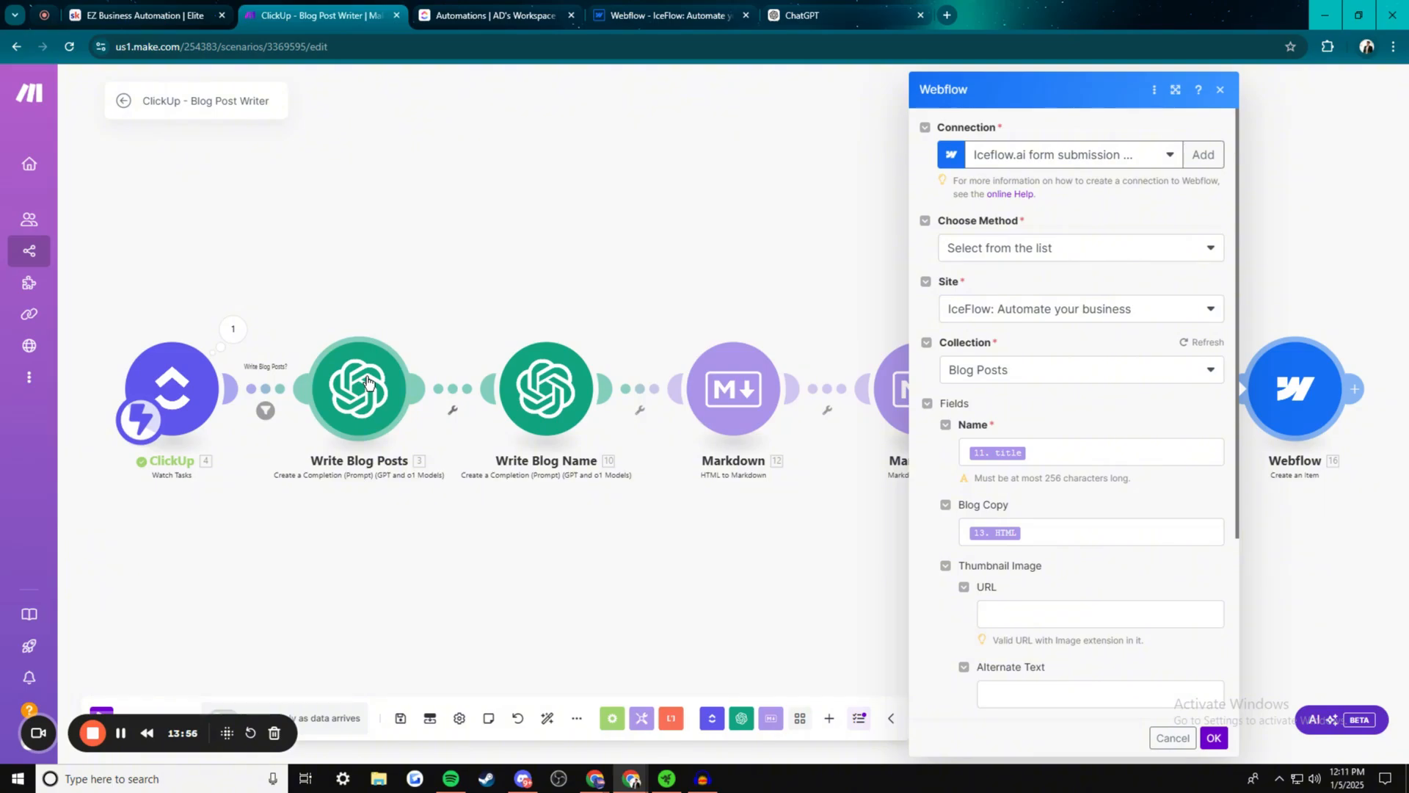
{"action": "left_click", "coordinate": [571, 307]}
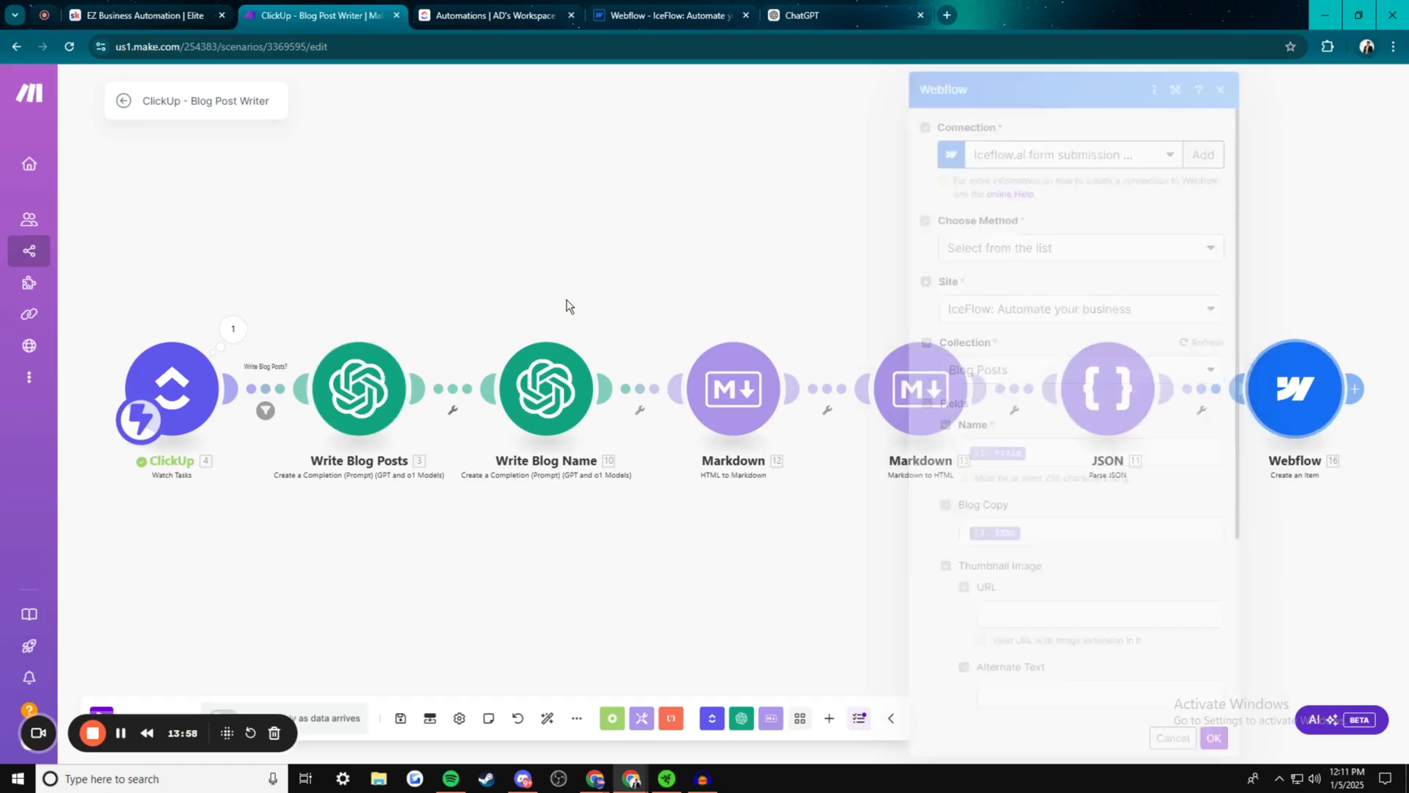
Review the Write Blog Name module's Message 2 prompt, highlighting its JSON, backtick and newline output rules, and close the settings
{"action": "left_click", "coordinate": [541, 391]}
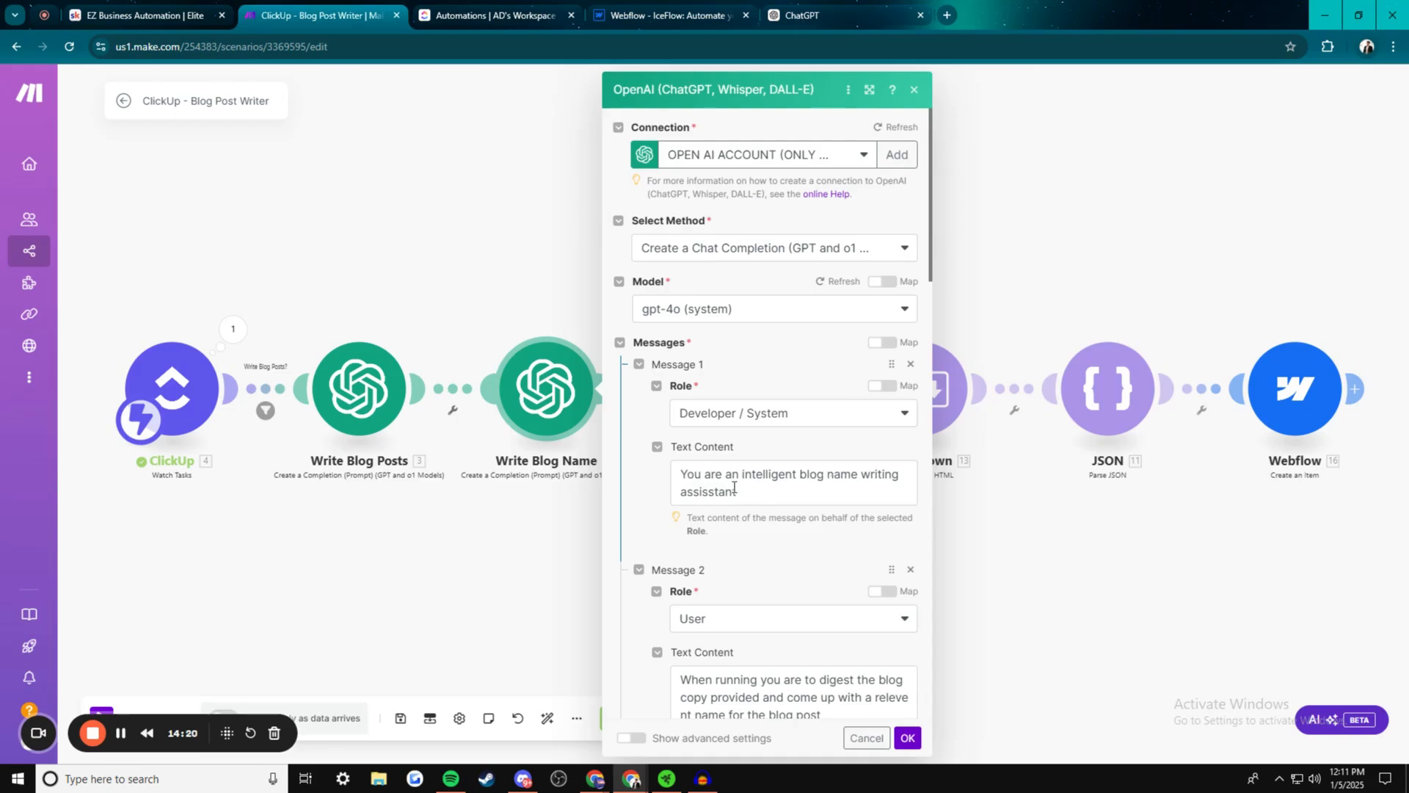
{"action": "scroll", "coordinate": [734, 488], "scroll_direction": "down", "scroll_amount": 5}
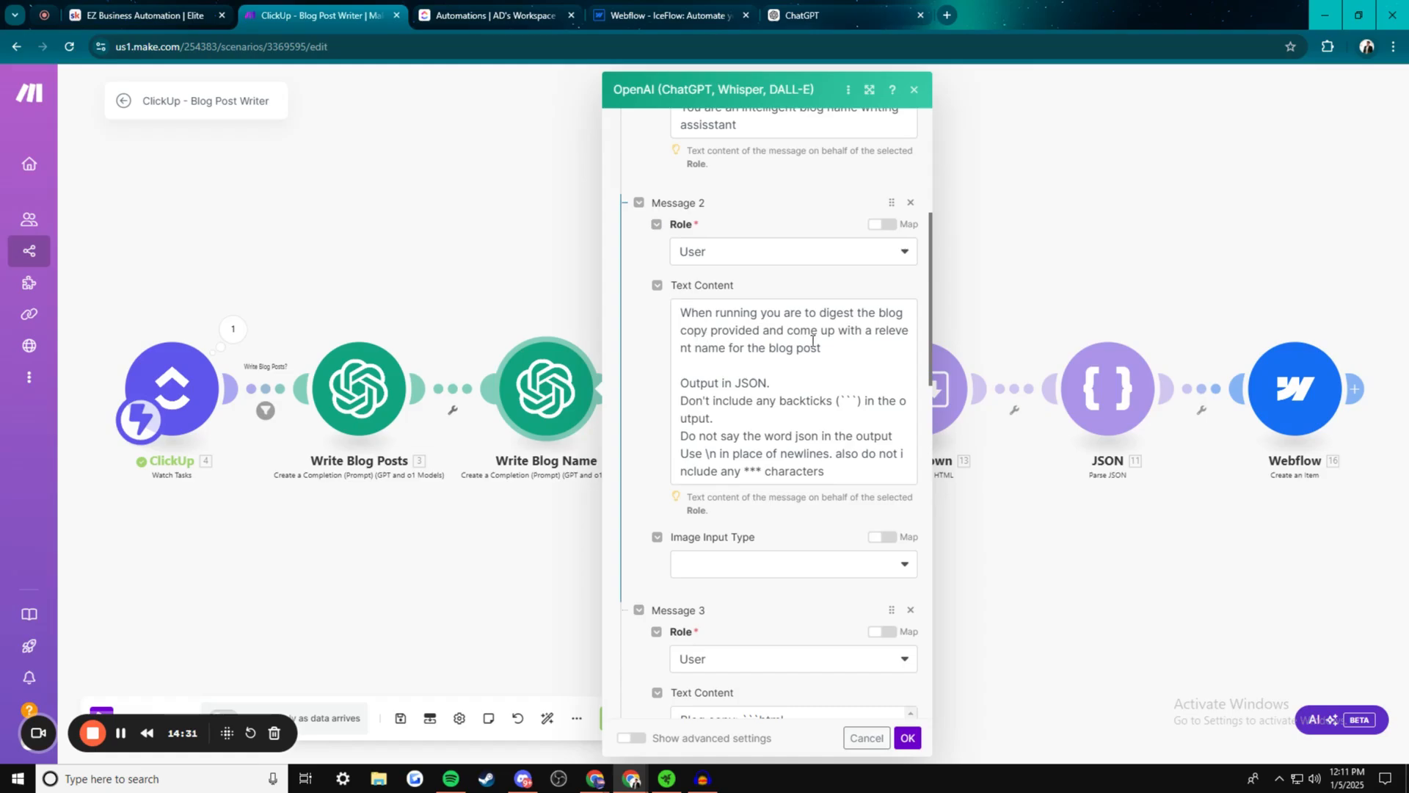
{"action": "left_click_drag", "start_coordinate": [682, 385], "coordinate": [783, 386]}
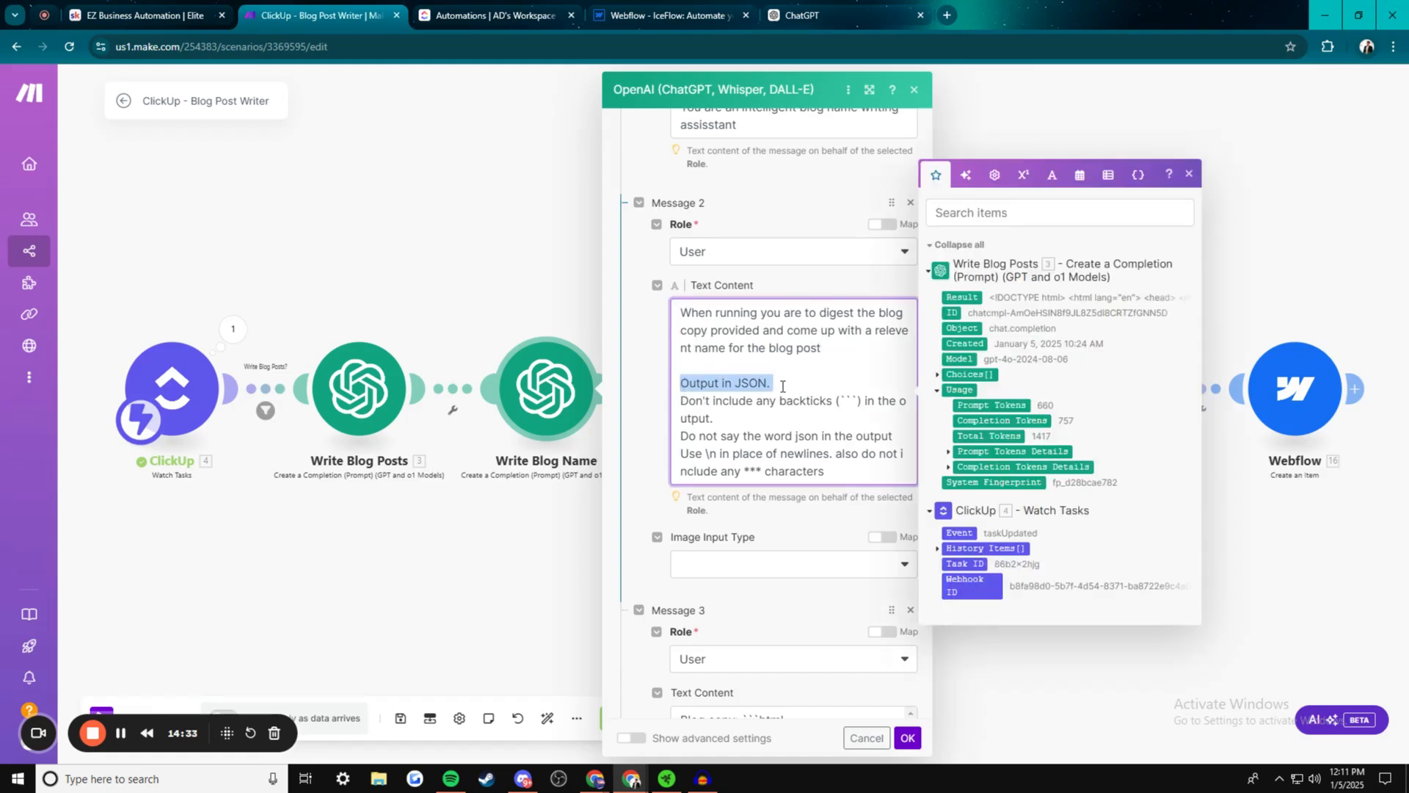
{"action": "triple_click", "coordinate": [754, 410]}
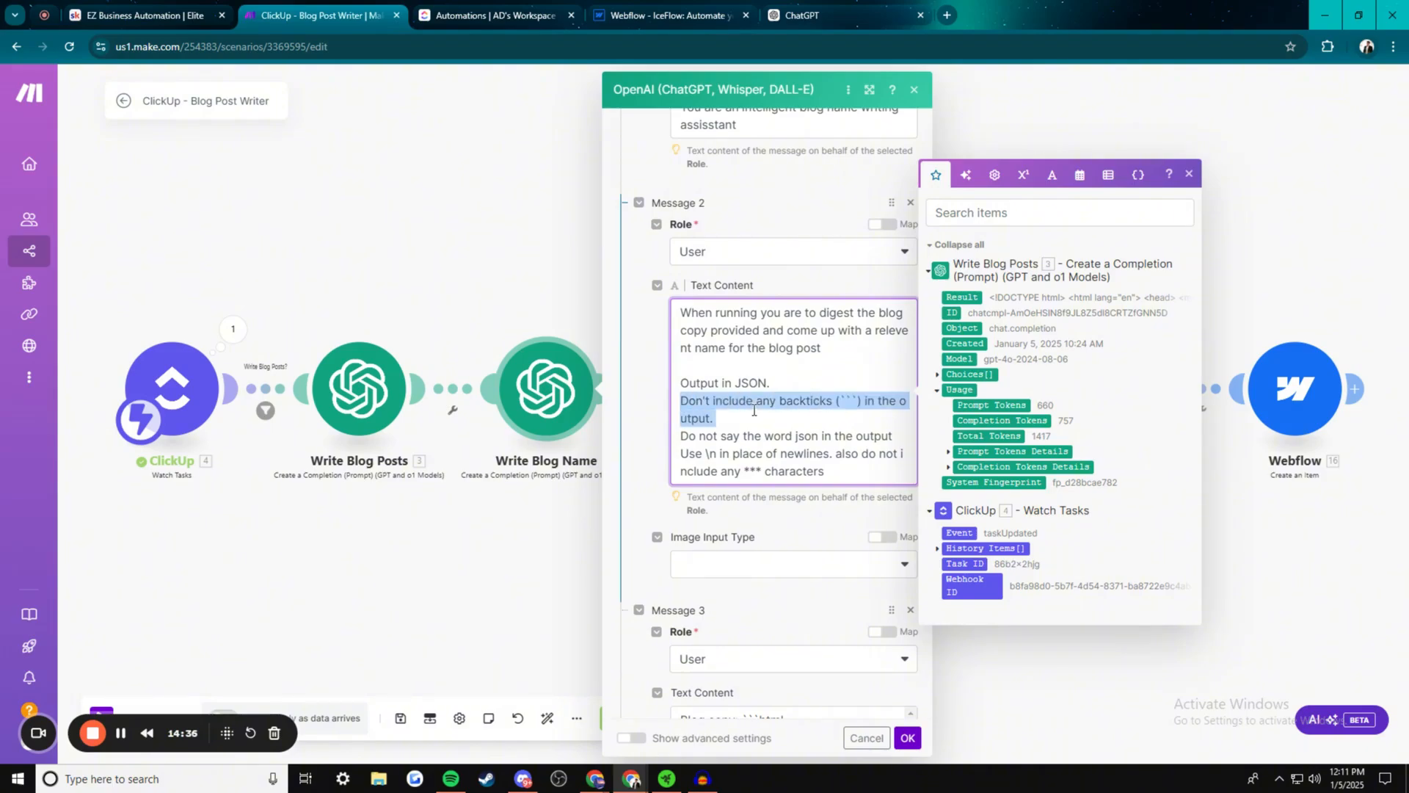
{"action": "mouse_move", "coordinate": [681, 437]}
{"action": "left_mouse_down"}
{"action": "mouse_move", "coordinate": [881, 438]}
{"action": "mouse_move", "coordinate": [680, 453]}
{"action": "left_mouse_up"}
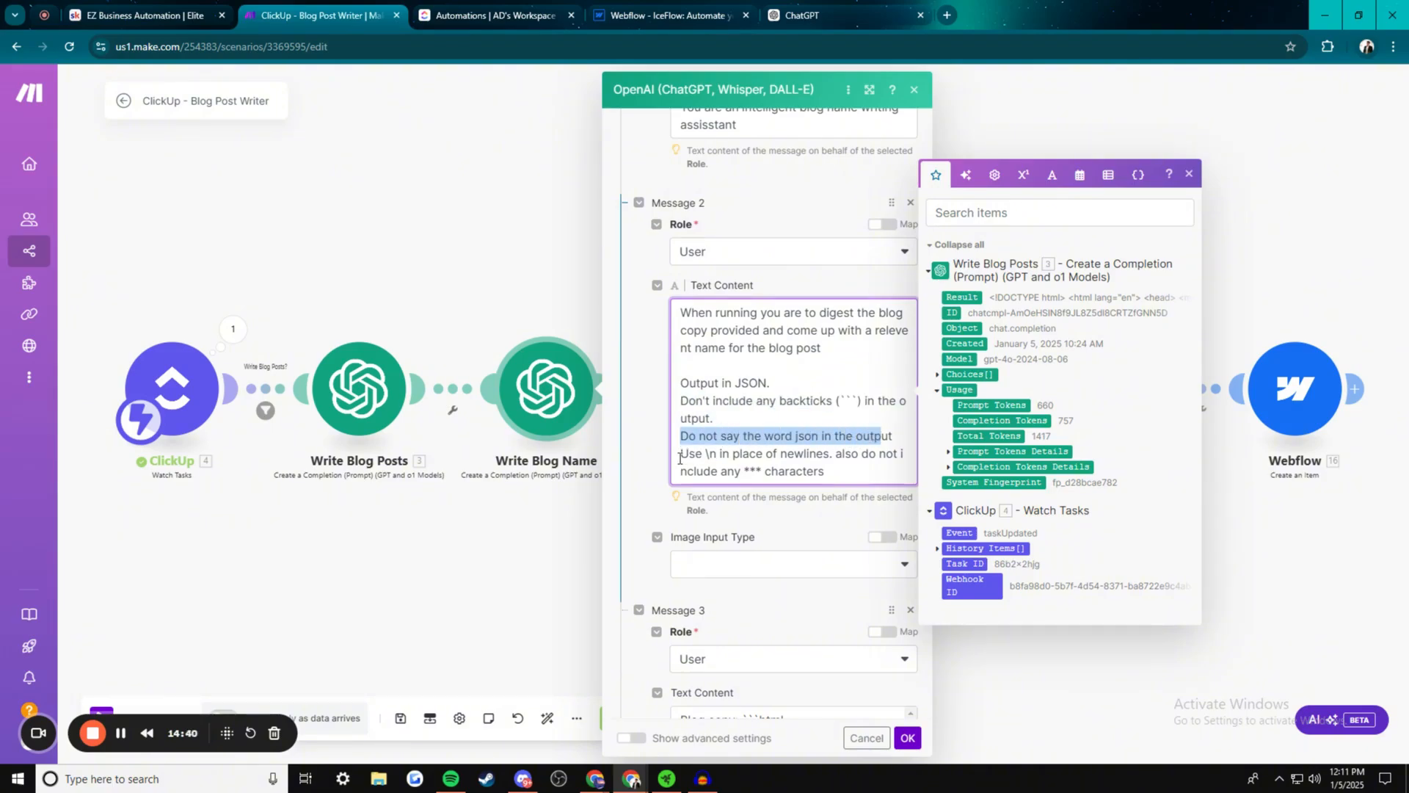
{"action": "left_click", "coordinate": [680, 453]}
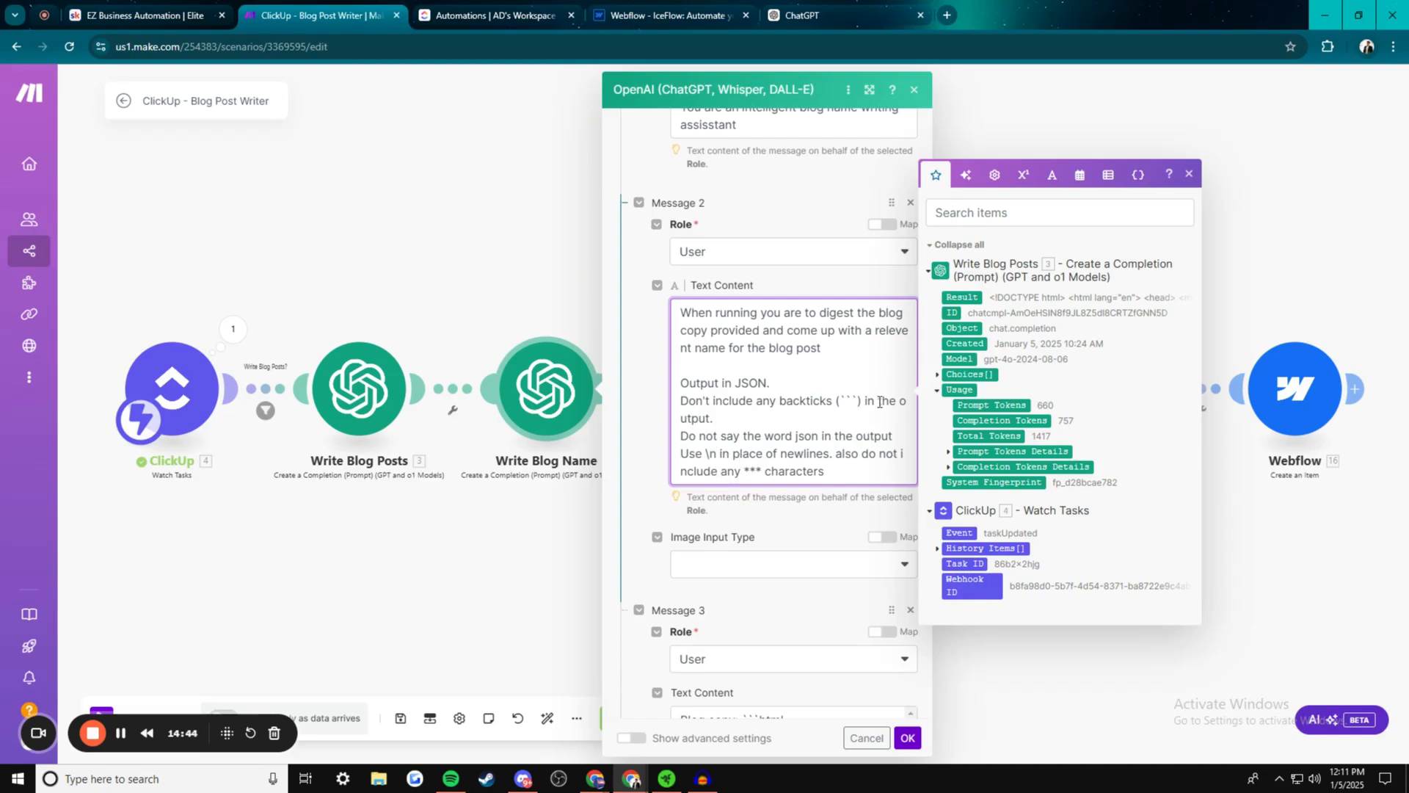
{"action": "scroll", "coordinate": [808, 436], "scroll_direction": "down", "scroll_amount": 5}
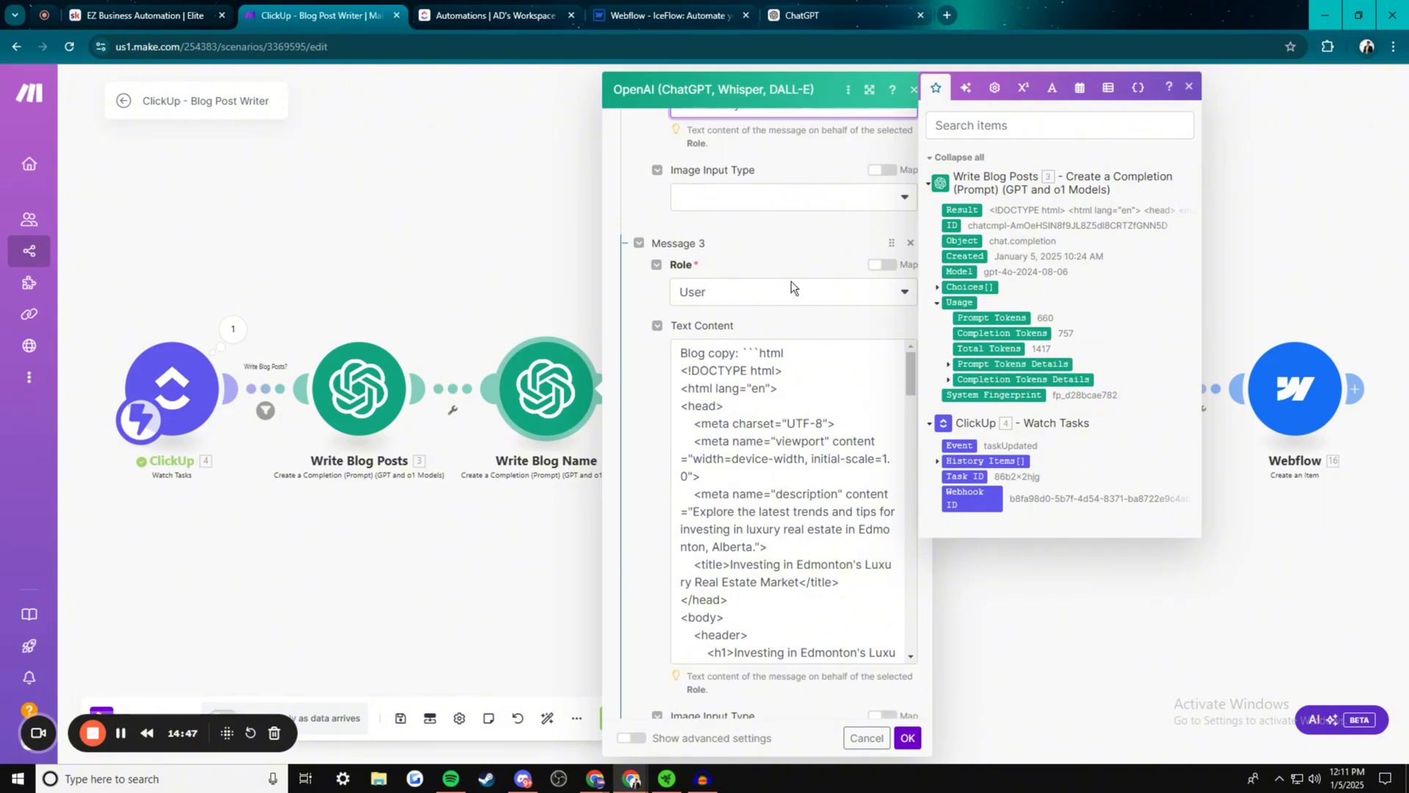
{"action": "scroll", "coordinate": [760, 331], "scroll_direction": "up", "scroll_amount": 5}
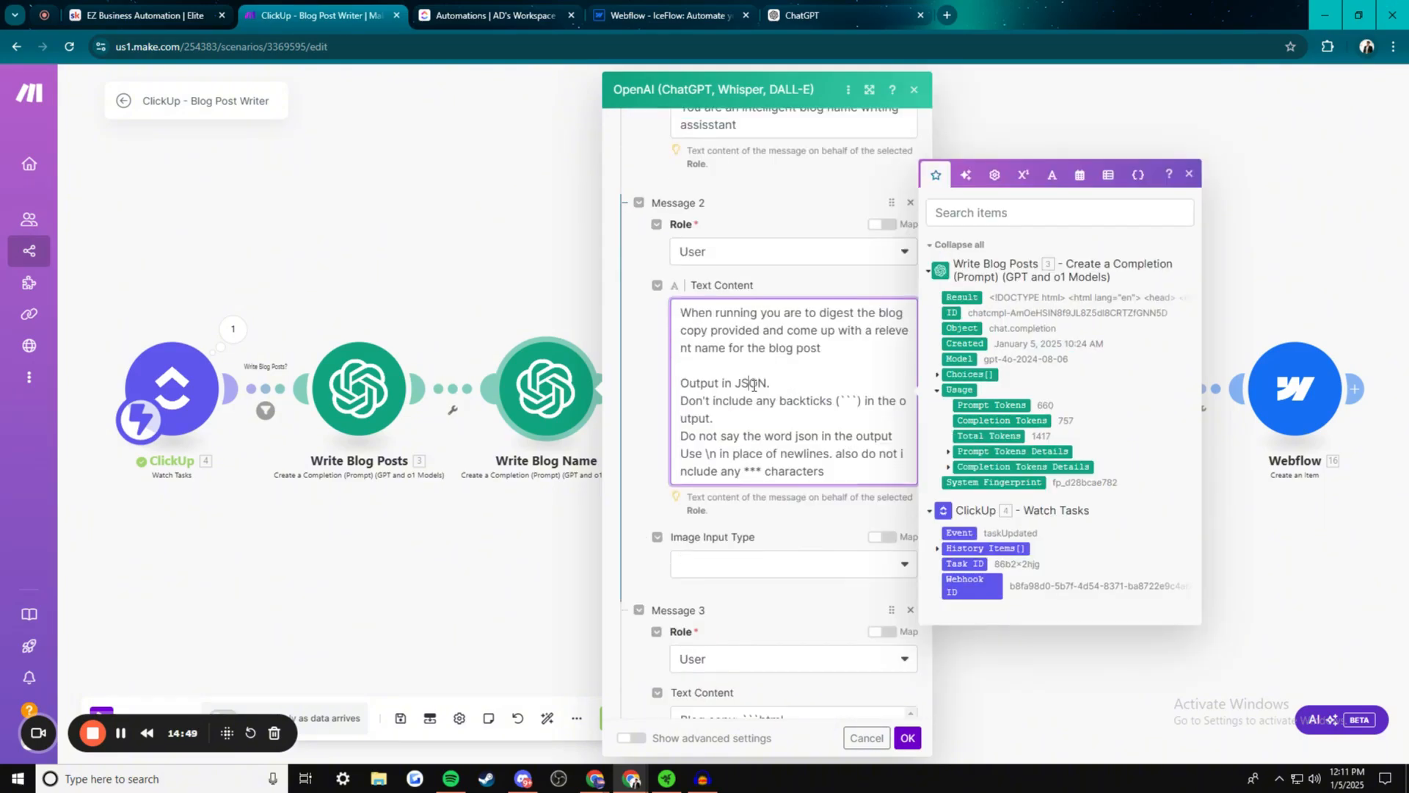
{"action": "left_click", "coordinate": [854, 380]}
{"action": "left_click_drag", "start_coordinate": [682, 383], "coordinate": [850, 476]}
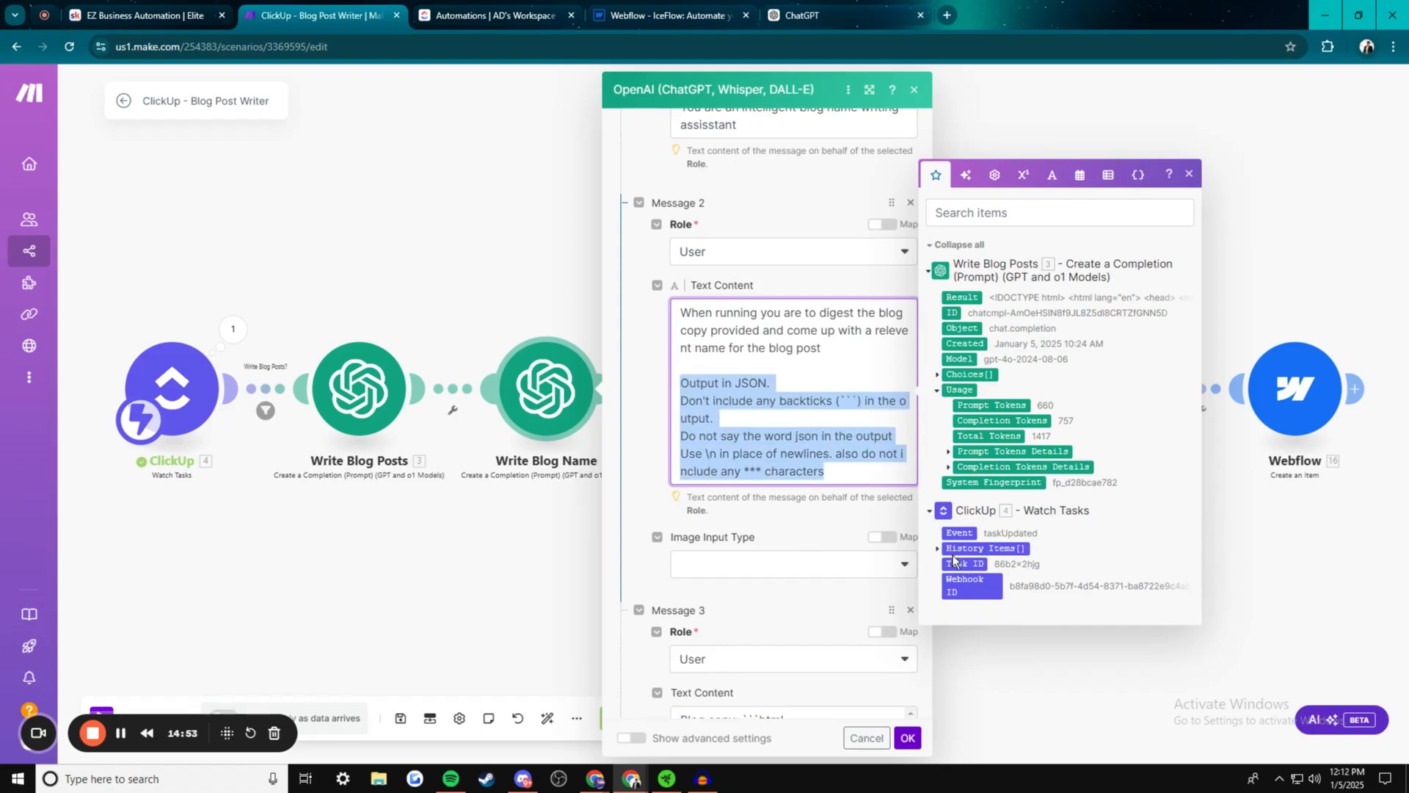
{"action": "left_click", "coordinate": [1127, 670]}
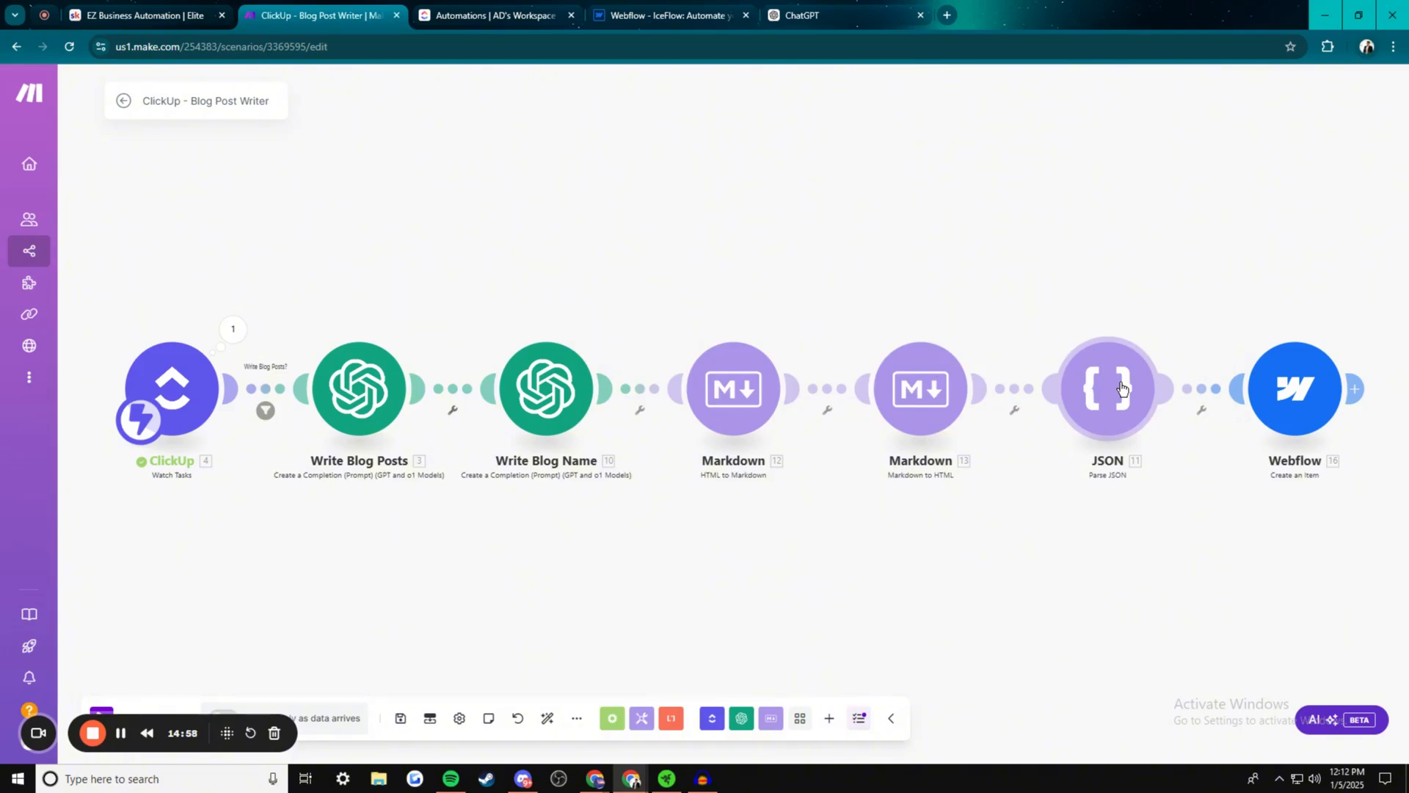
Reopen the Write Blog Name module and examine Message 3's example blog copy and Message 4's example JSON title
{"action": "left_click", "coordinate": [540, 387]}
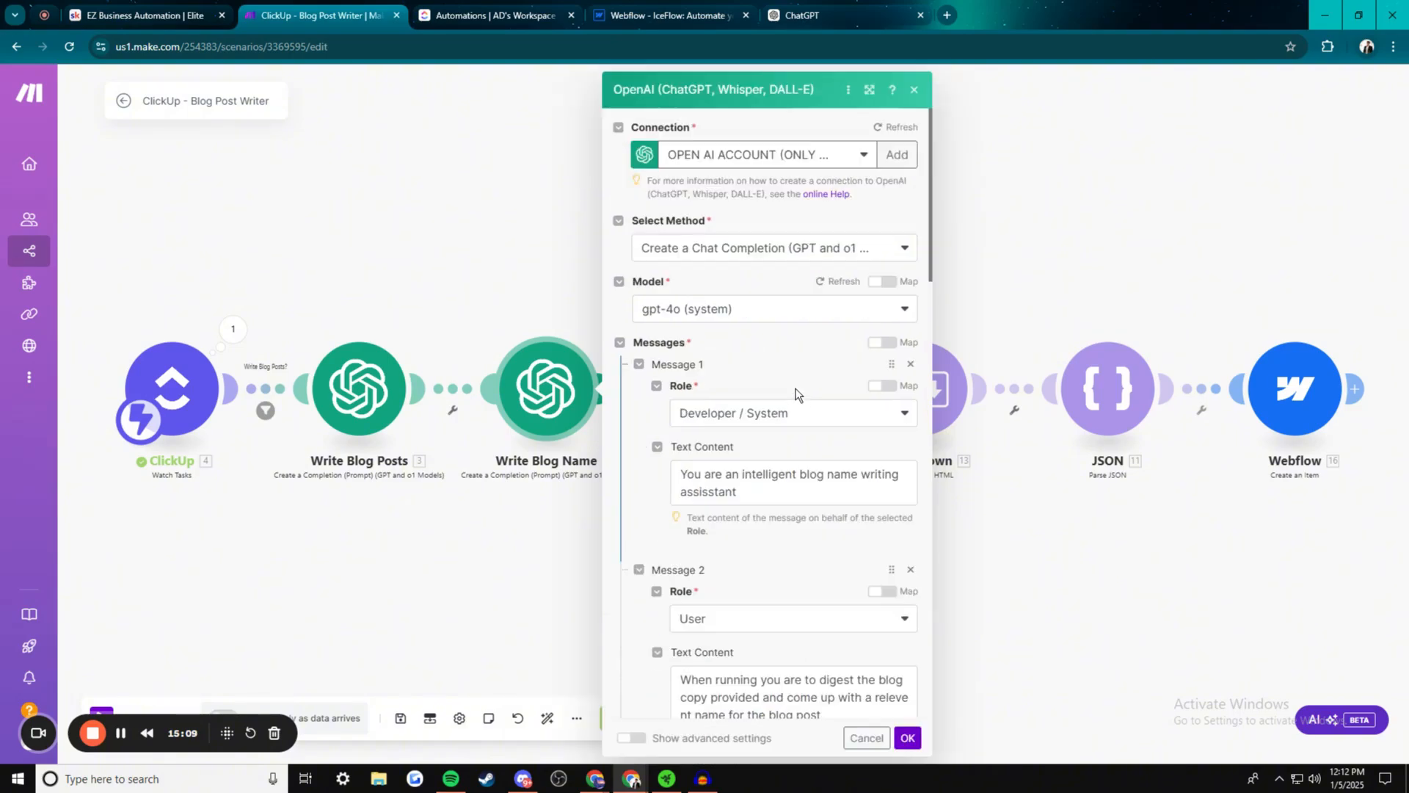
{"action": "scroll", "coordinate": [764, 431], "scroll_direction": "down", "scroll_amount": 3}
{"action": "scroll", "coordinate": [774, 451], "scroll_direction": "down", "scroll_amount": 2}
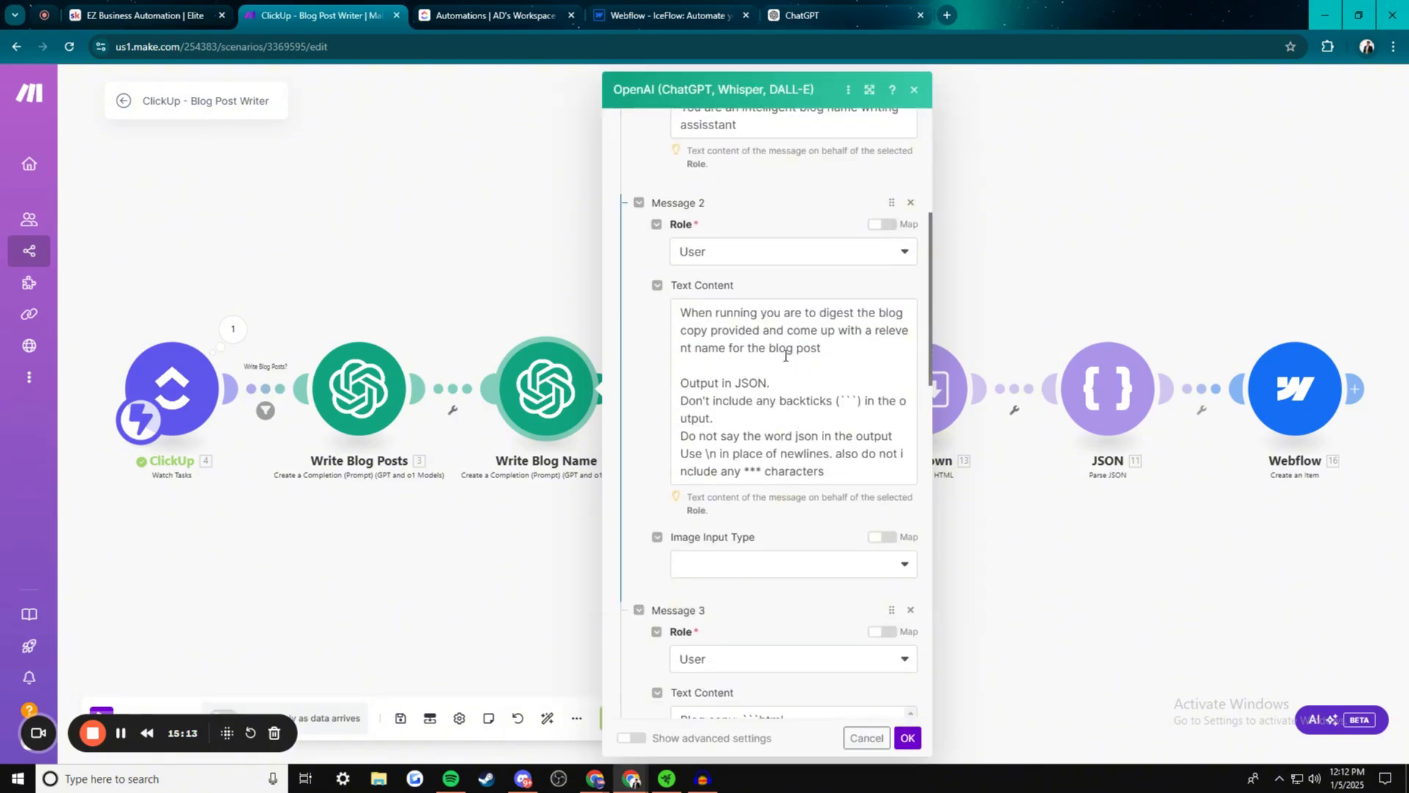
{"action": "scroll", "coordinate": [808, 439], "scroll_direction": "down", "scroll_amount": 6}
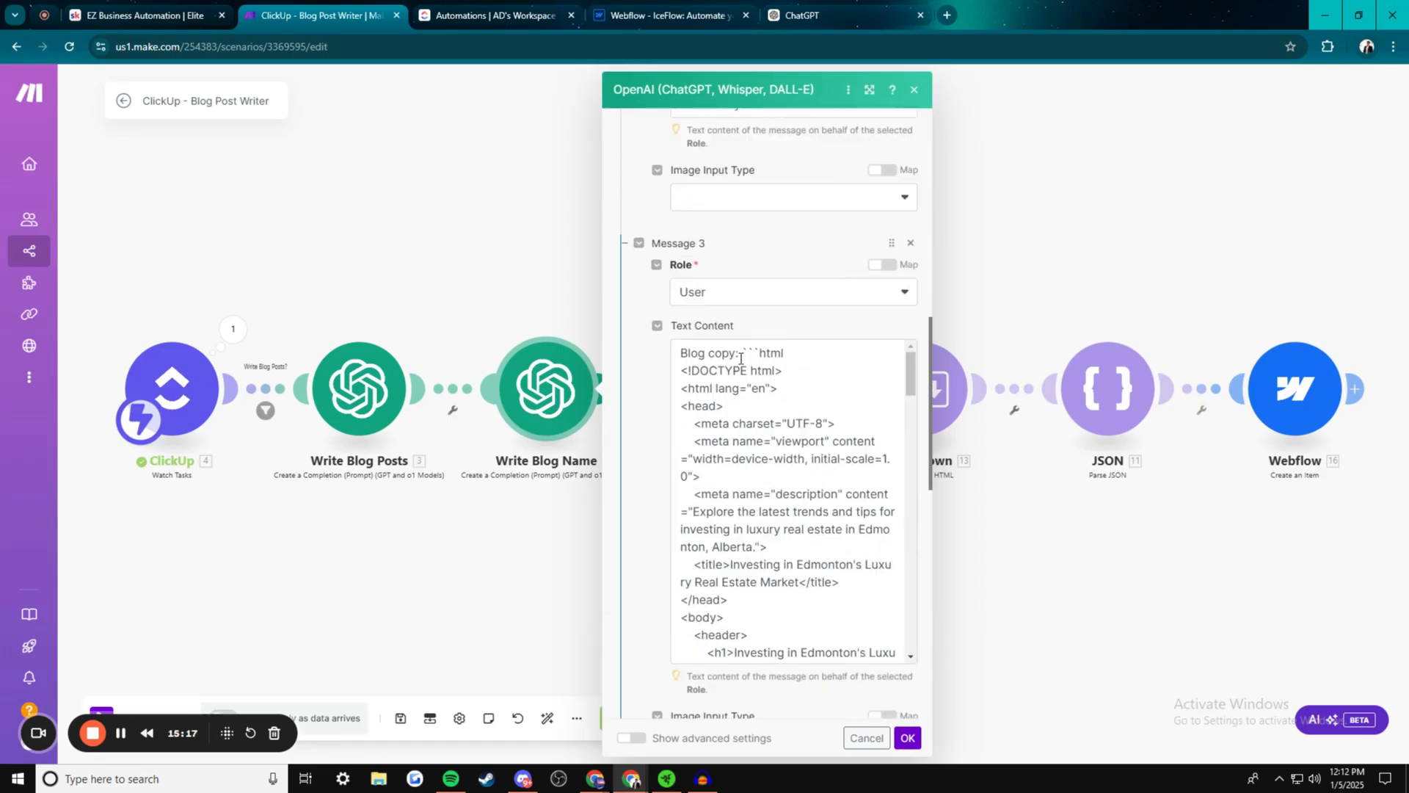
{"action": "left_click_drag", "start_coordinate": [740, 352], "coordinate": [680, 353]}
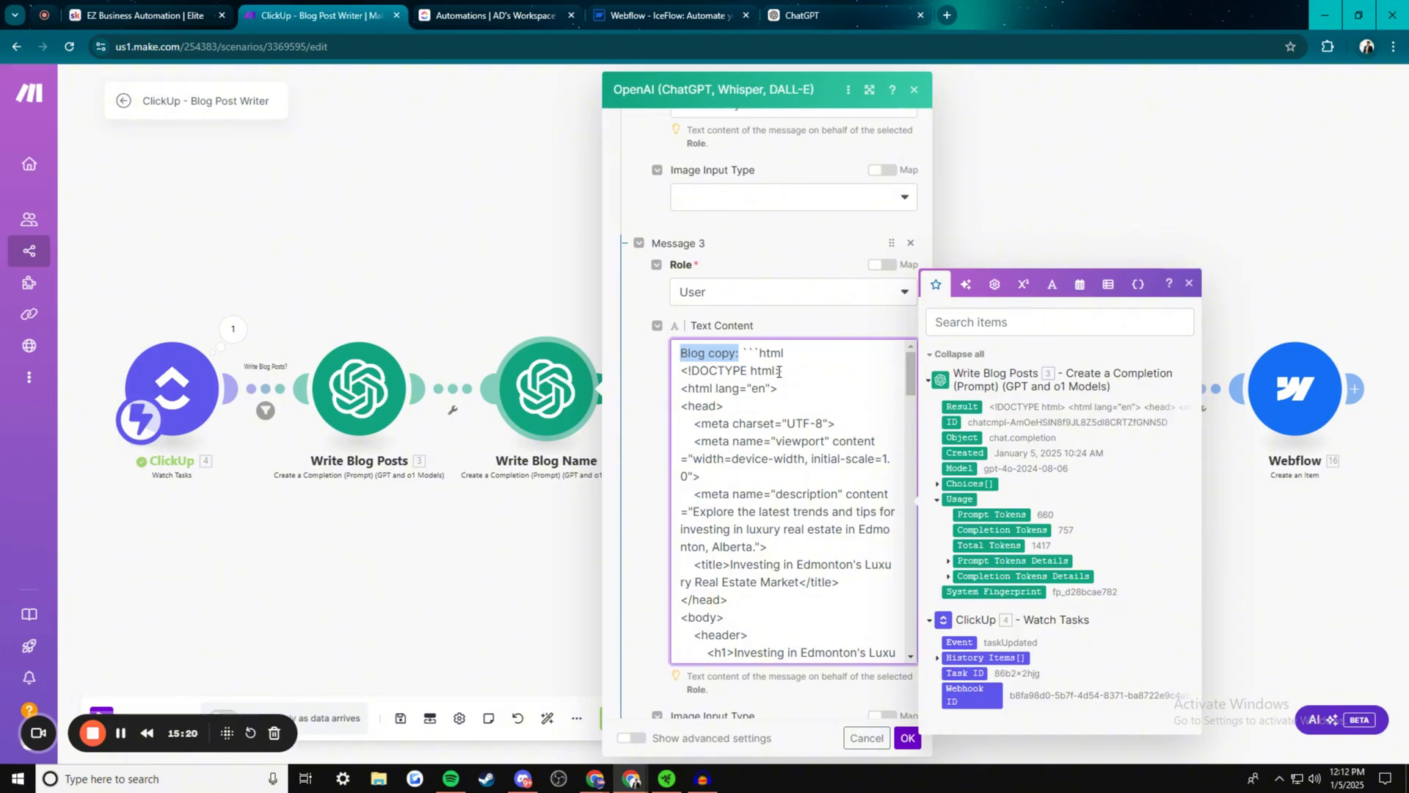
{"action": "left_click", "coordinate": [739, 354]}
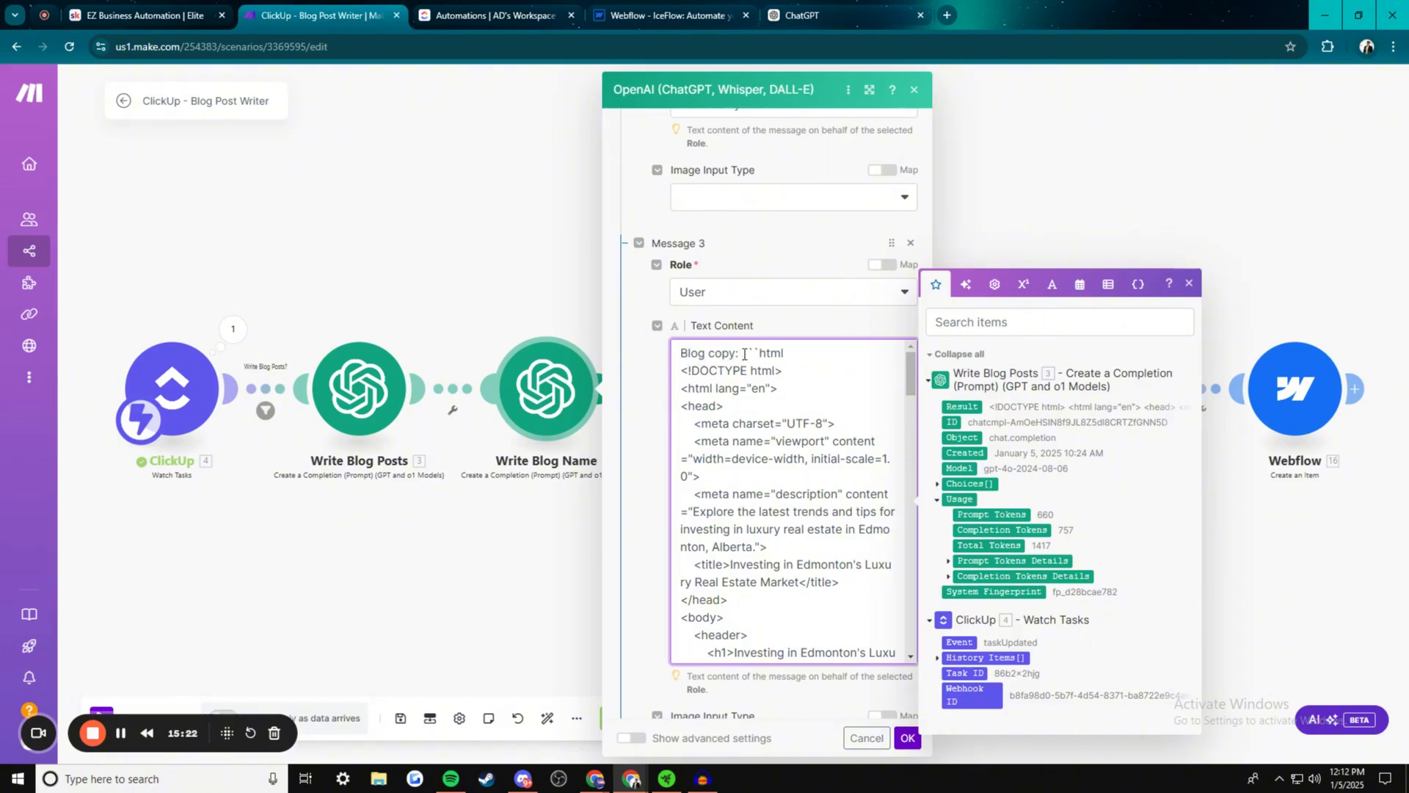
{"action": "left_click_drag", "start_coordinate": [740, 353], "coordinate": [809, 593]}
{"action": "scroll", "coordinate": [810, 594], "scroll_direction": "down", "scroll_amount": 5}
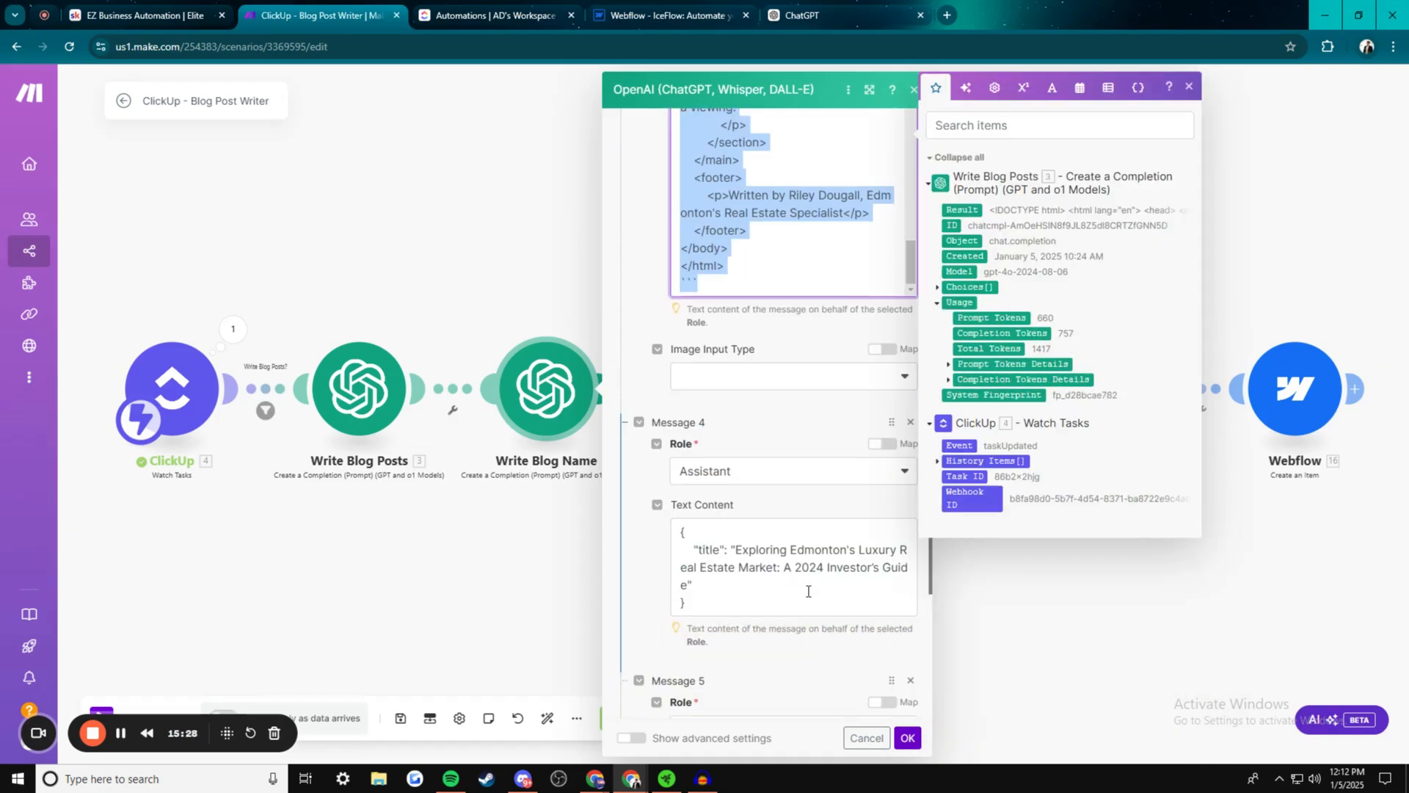
{"action": "scroll", "coordinate": [759, 481], "scroll_direction": "up", "scroll_amount": 5}
{"action": "scroll", "coordinate": [800, 595], "scroll_direction": "up", "scroll_amount": 10}
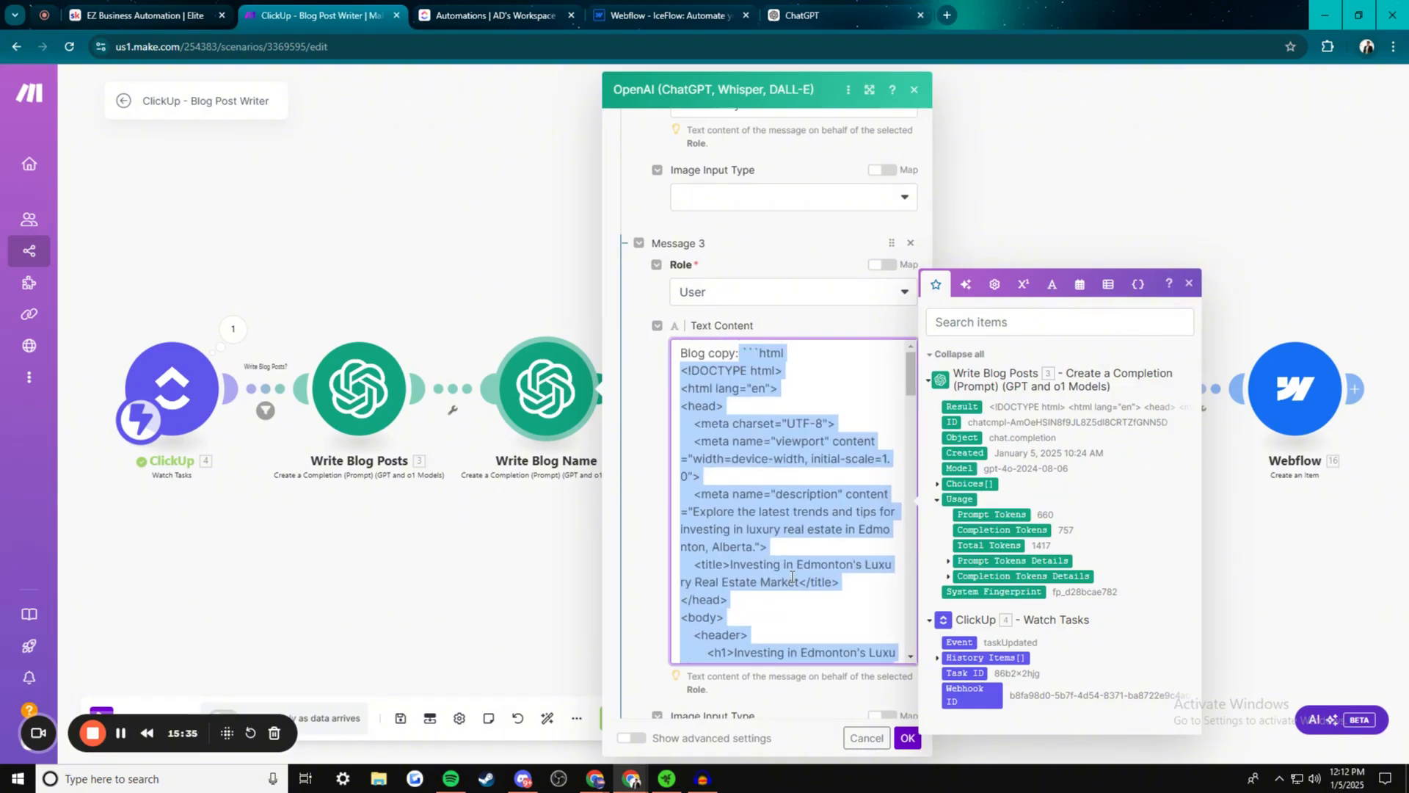
{"action": "left_click", "coordinate": [639, 470]}
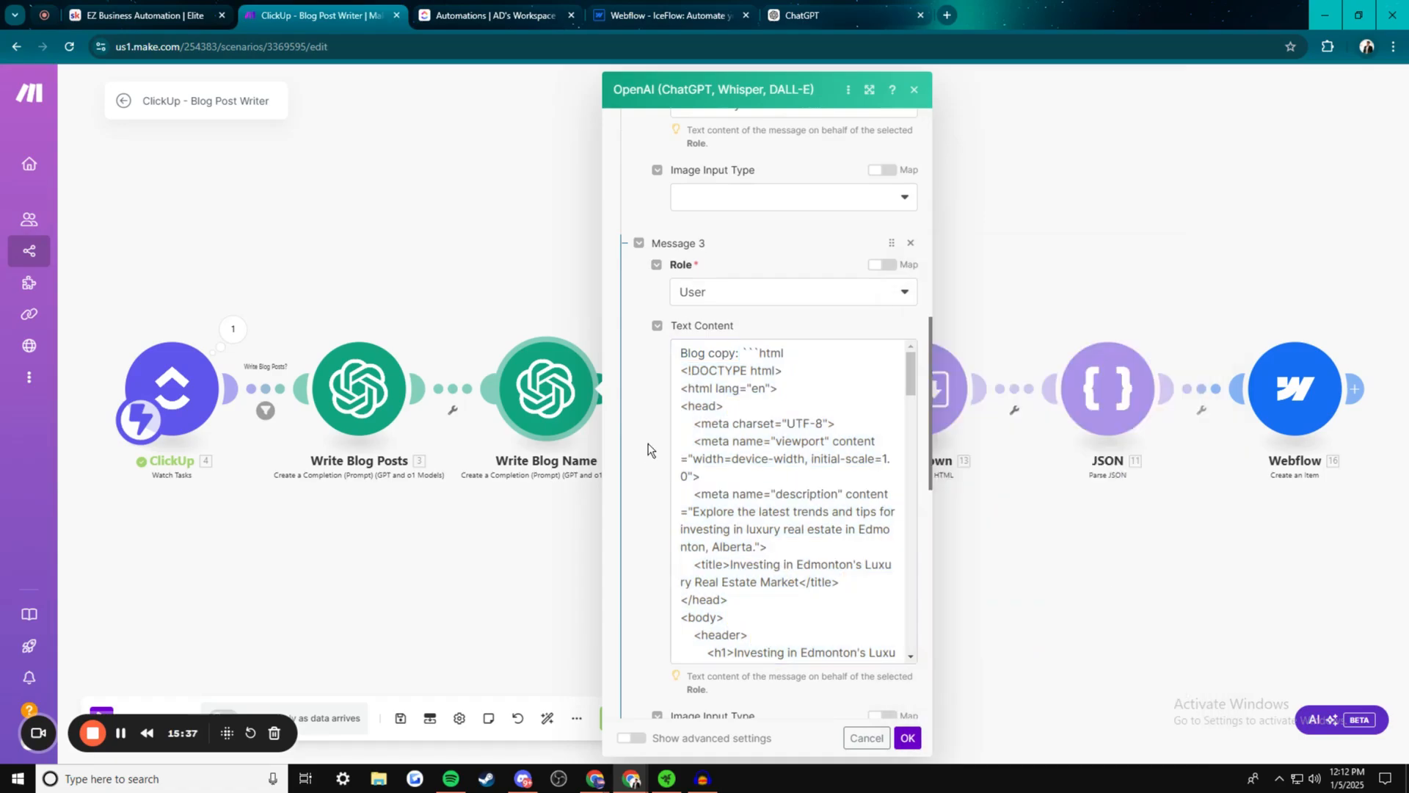
Open the Write Blog Posts module again and look at the Assistant message's example HTML blog post
{"action": "left_click", "coordinate": [361, 389]}
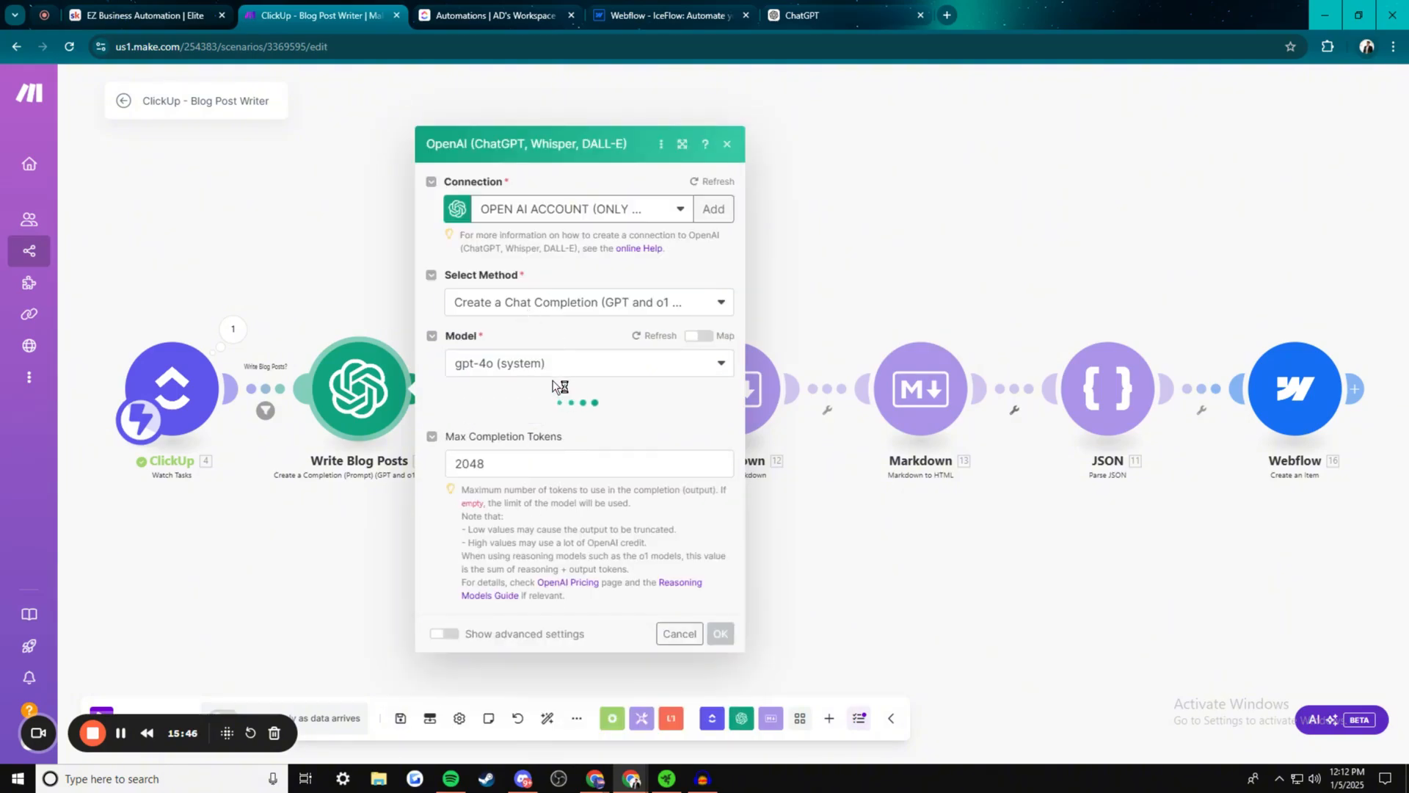
{"action": "scroll", "coordinate": [585, 481], "scroll_direction": "down", "scroll_amount": 5}
{"action": "scroll", "coordinate": [584, 479], "scroll_direction": "down", "scroll_amount": 5}
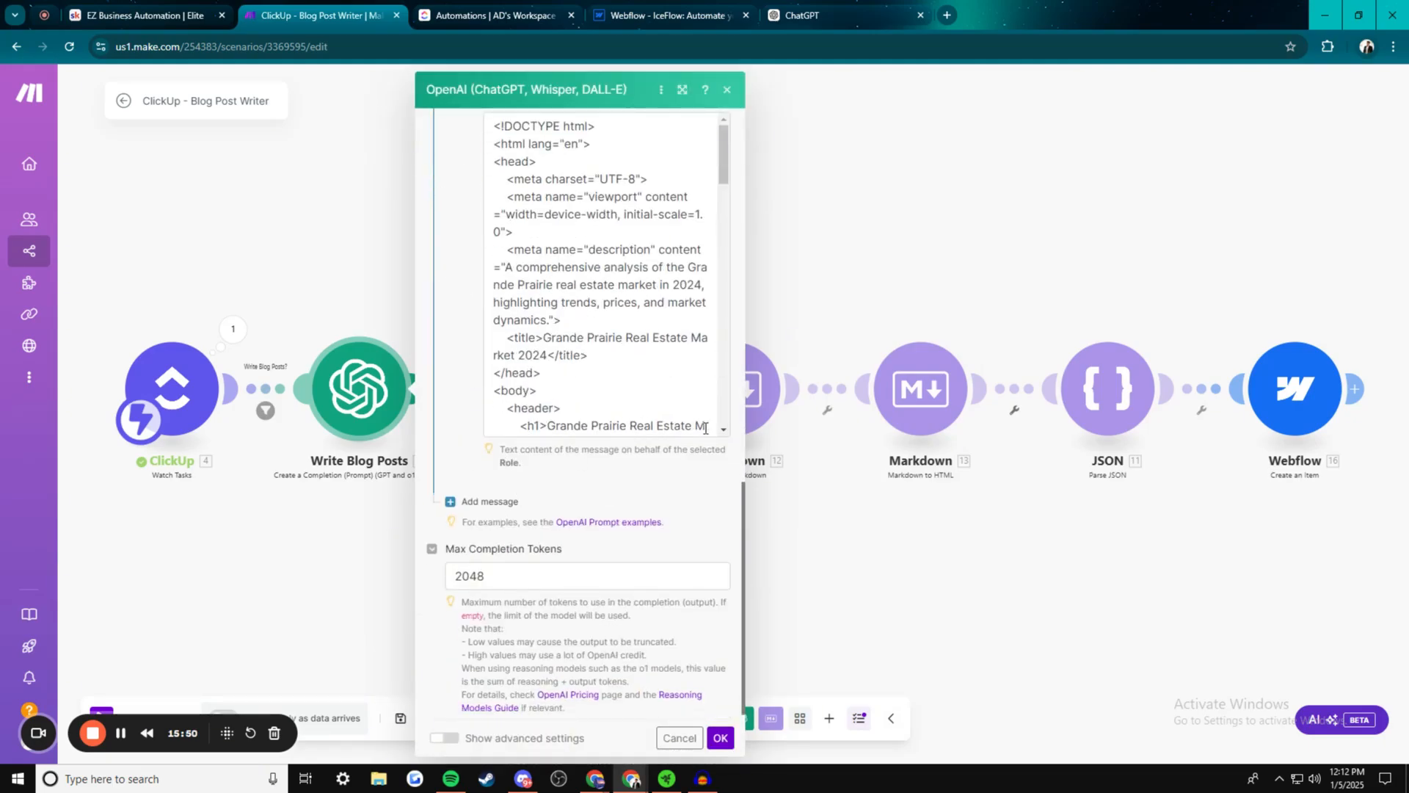
Leave the Write Blog Posts settings and review Message 3's blog copy and Message 4's JSON title in the Write Blog Name module
{"action": "scroll", "coordinate": [512, 230], "scroll_direction": "up", "scroll_amount": 6}
{"action": "left_click", "coordinate": [286, 529]}
{"action": "left_click", "coordinate": [538, 369]}
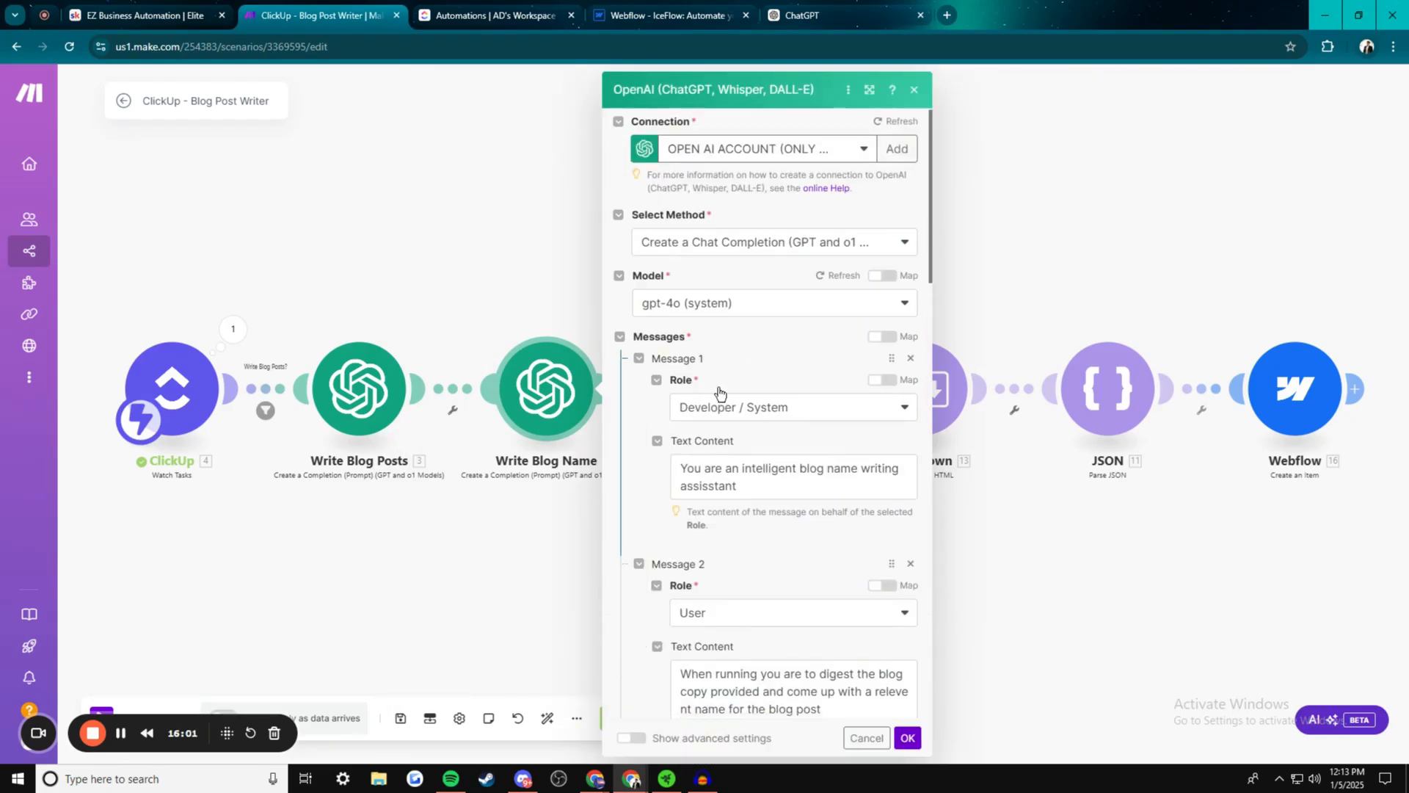
{"action": "scroll", "coordinate": [753, 371], "scroll_direction": "down", "scroll_amount": 10}
{"action": "scroll", "coordinate": [764, 361], "scroll_direction": "down", "scroll_amount": 15}
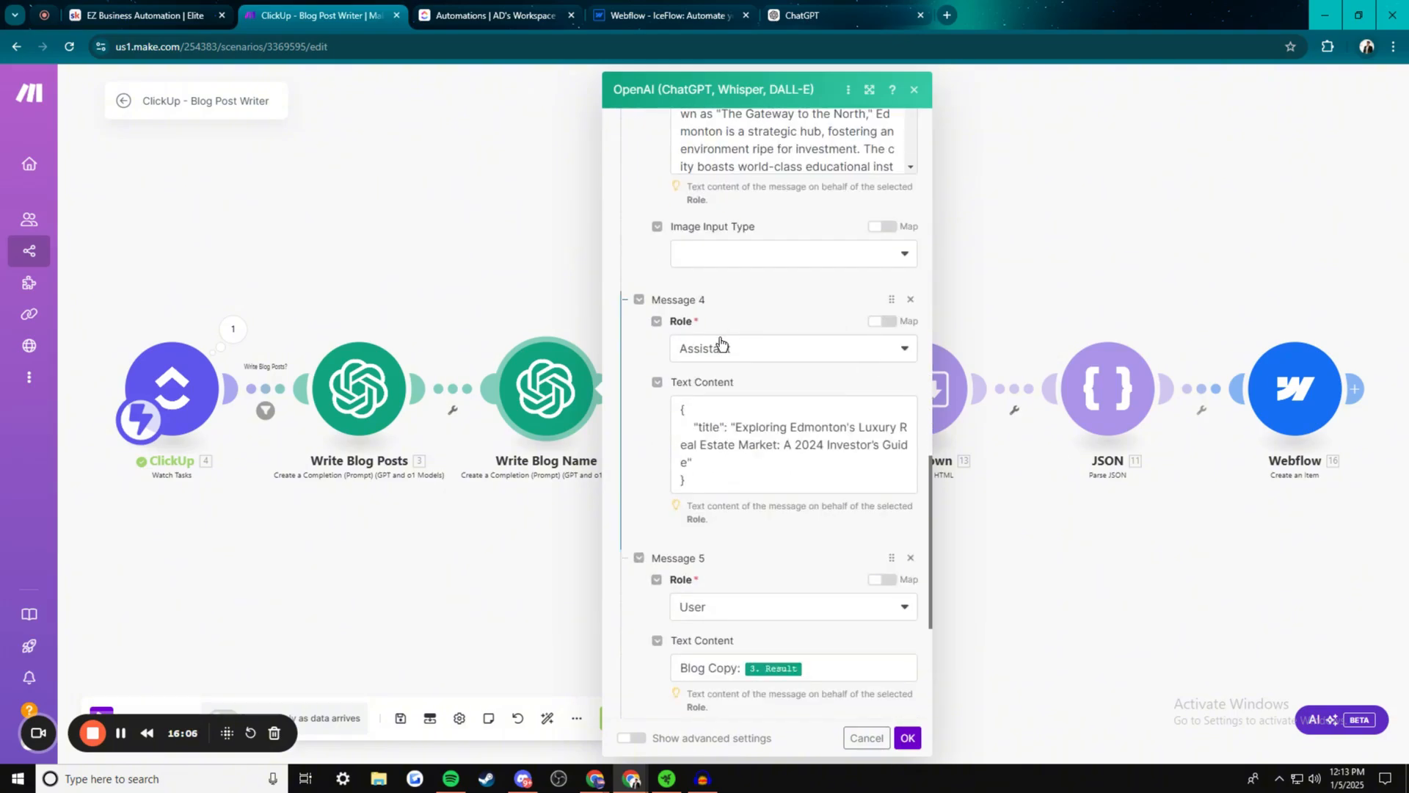
{"action": "scroll", "coordinate": [727, 360], "scroll_direction": "up", "scroll_amount": 5}
{"action": "scroll", "coordinate": [701, 416], "scroll_direction": "down", "scroll_amount": 5}
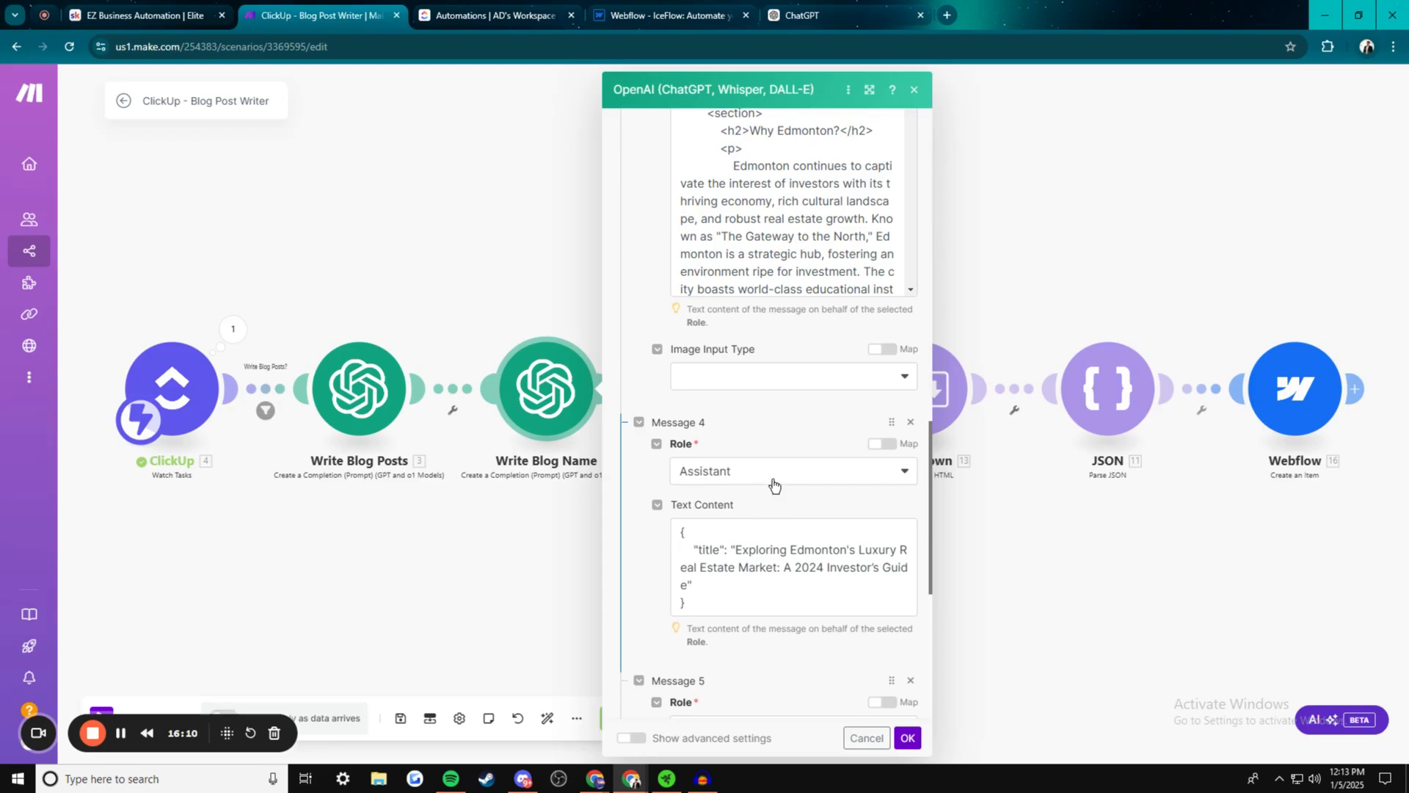
{"action": "scroll", "coordinate": [796, 181], "scroll_direction": "up", "scroll_amount": 2}
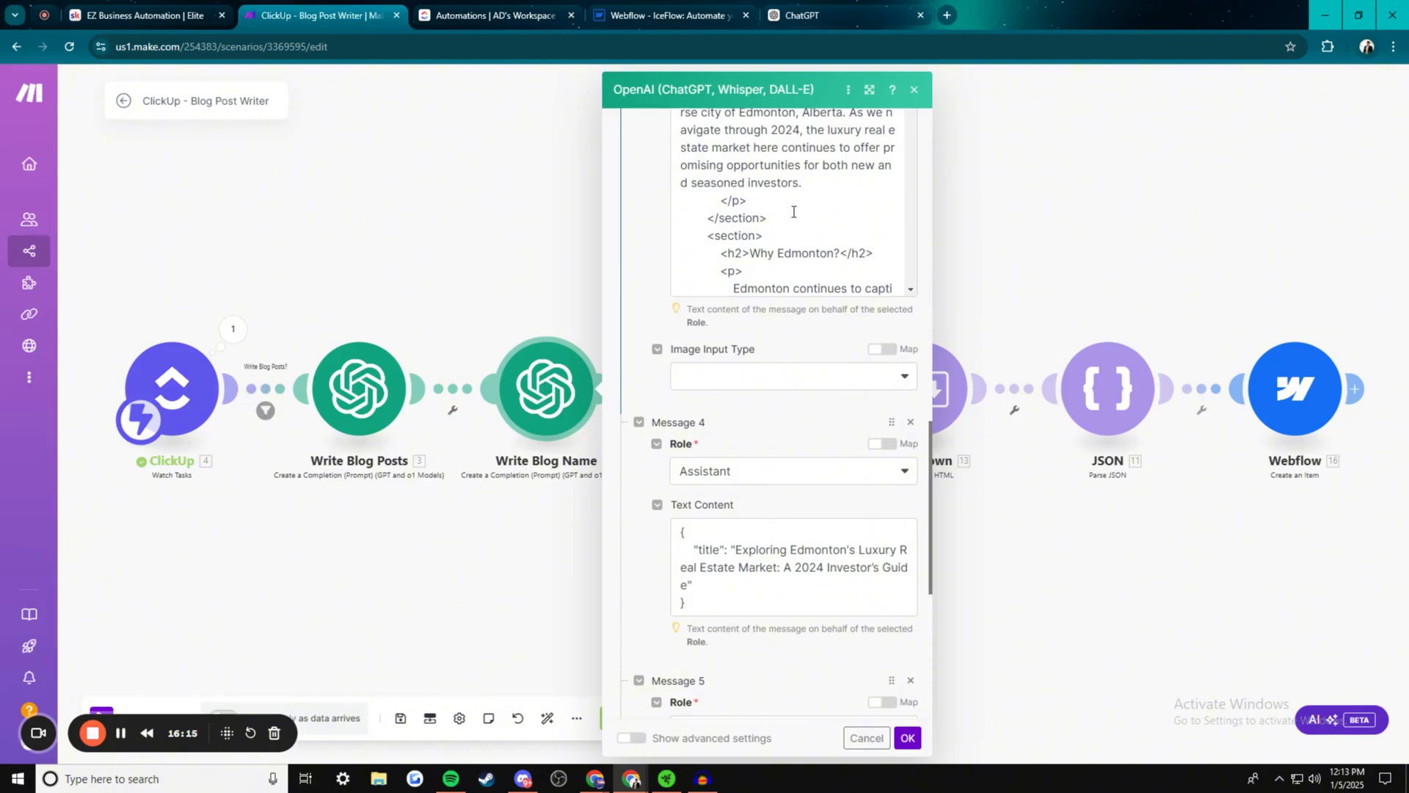
Highlight the parts of Message 4's example title JSON, checking ChatGPT's Edmonton Real Estate 2024 HTML in between
{"action": "left_click", "coordinate": [680, 533]}
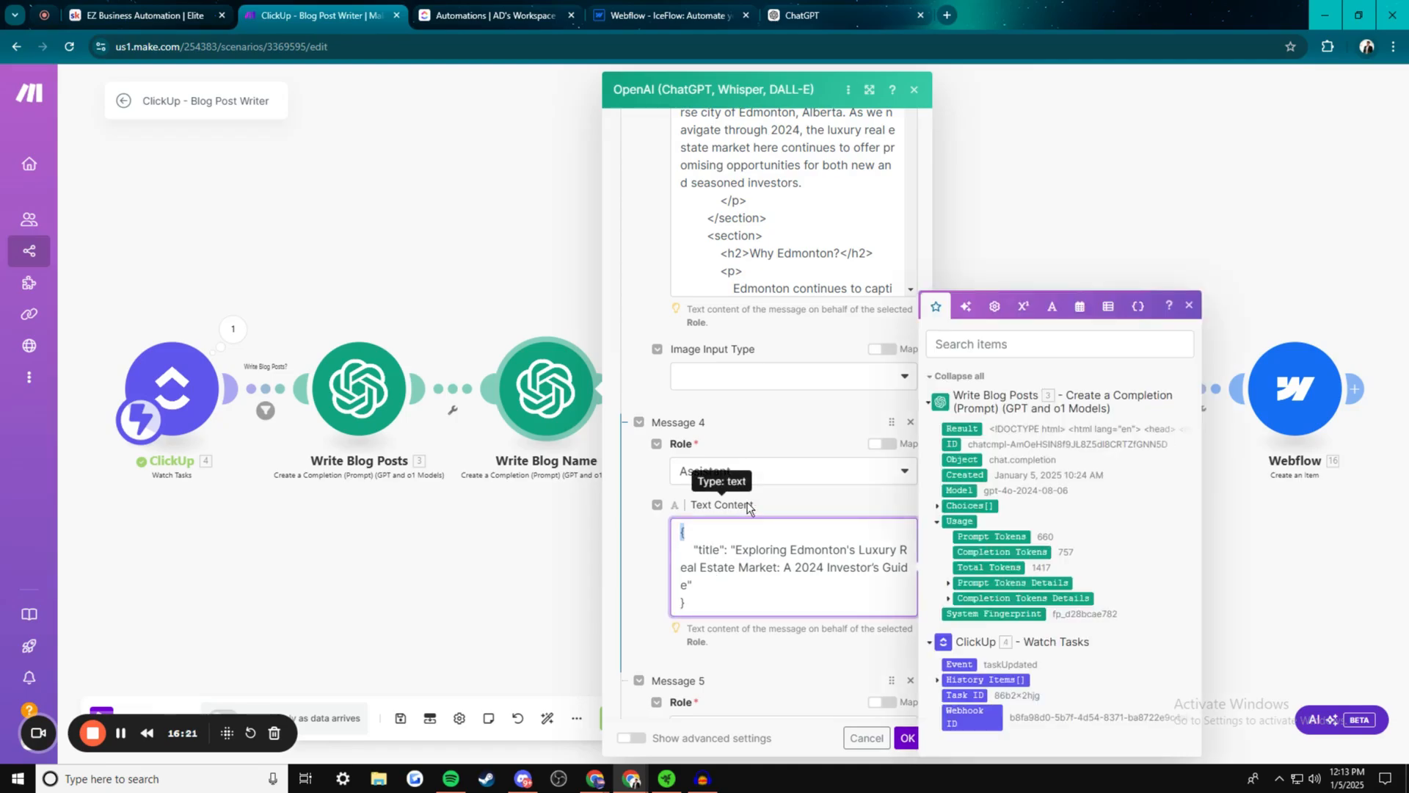
{"action": "left_click", "coordinate": [807, 15]}
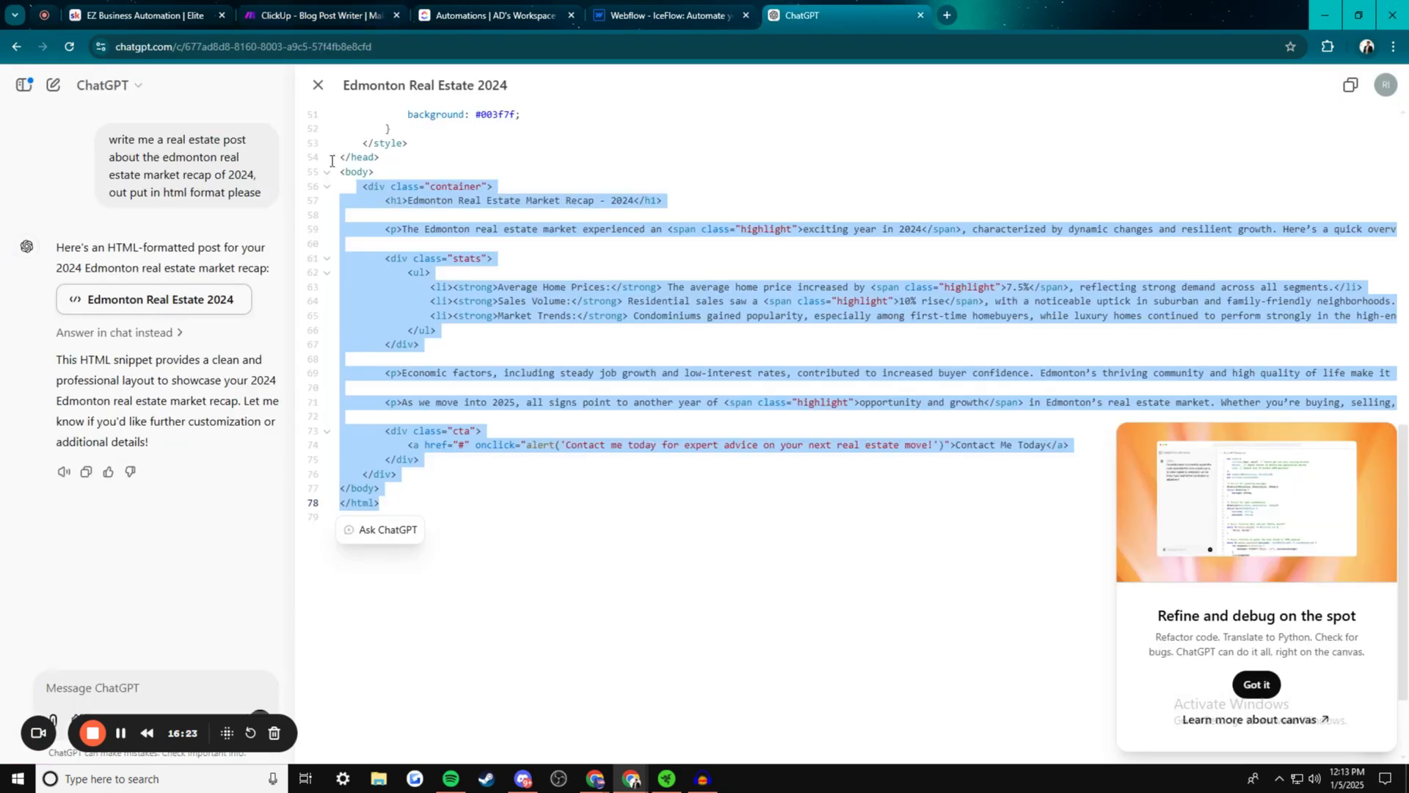
{"action": "left_click", "coordinate": [297, 9]}
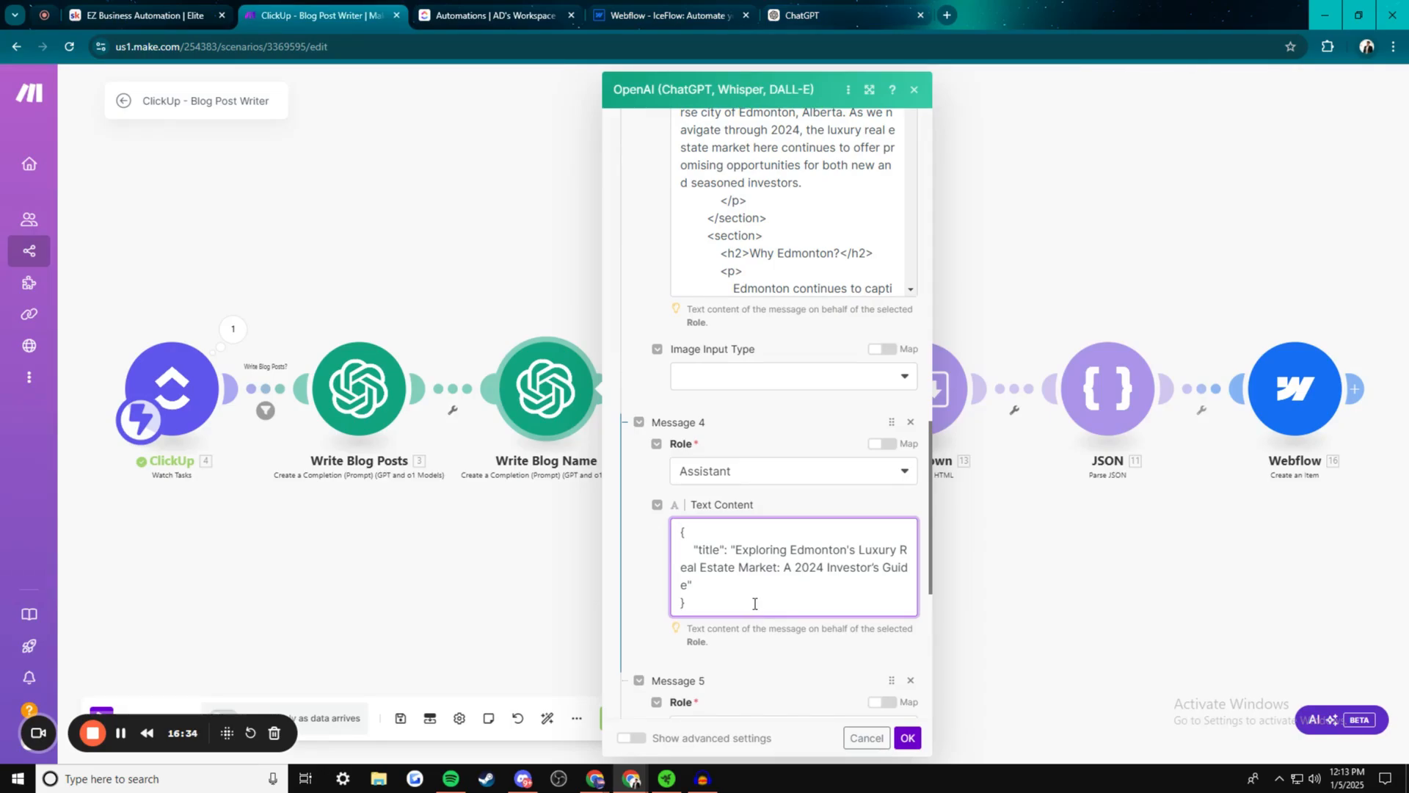
{"action": "double_click", "coordinate": [703, 550]}
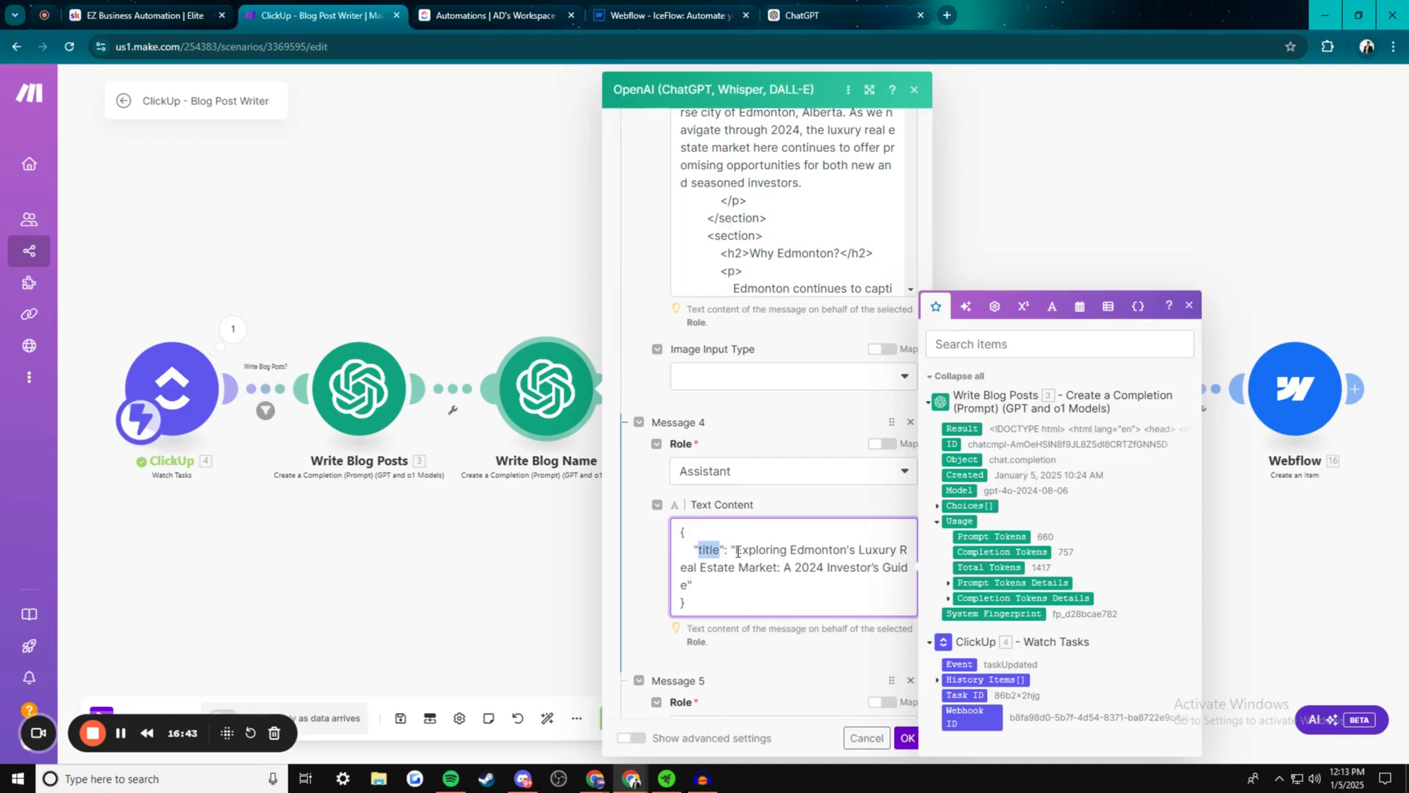
{"action": "left_click", "coordinate": [734, 551]}
{"action": "scroll", "coordinate": [758, 628], "scroll_direction": "down", "scroll_amount": 2}
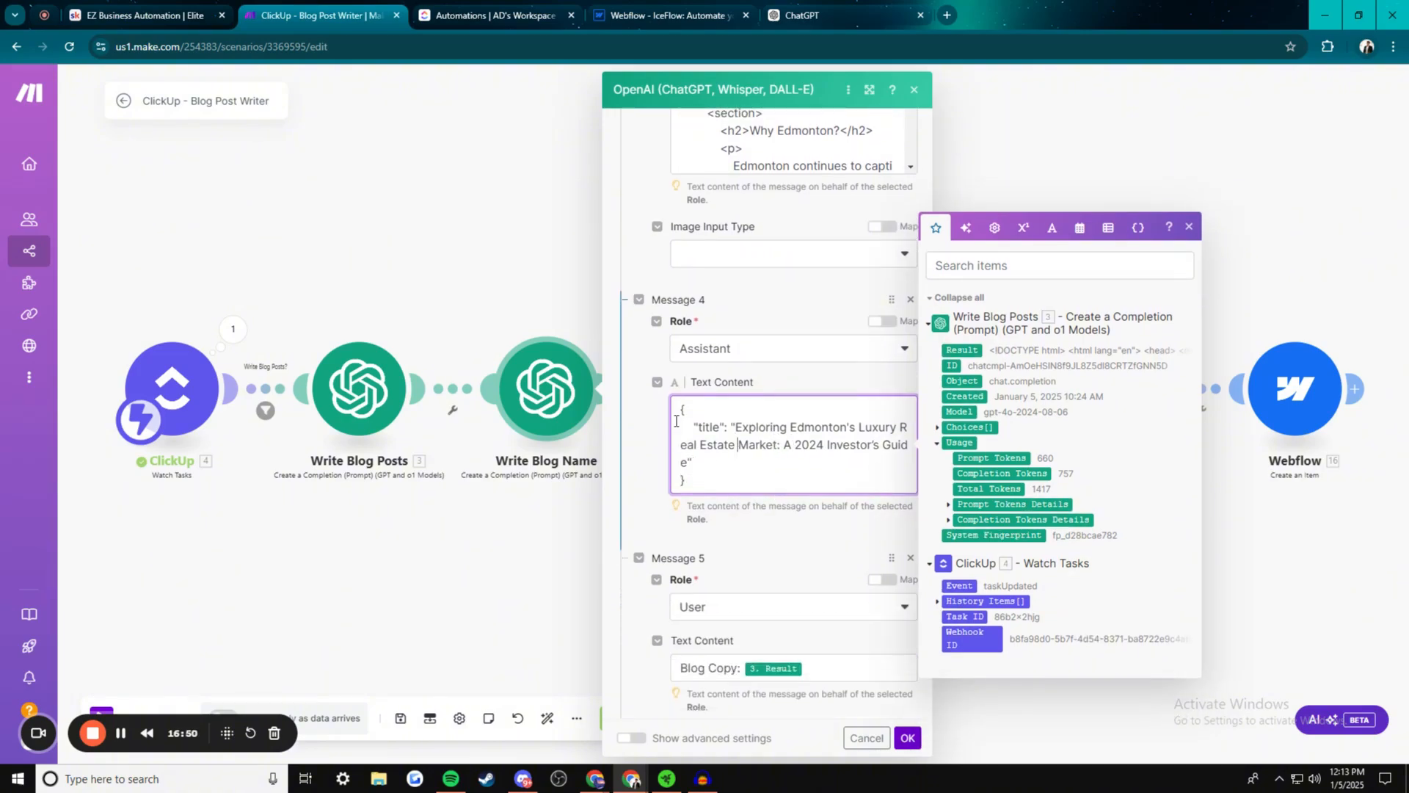
{"action": "key", "text": "ctrl+a"}
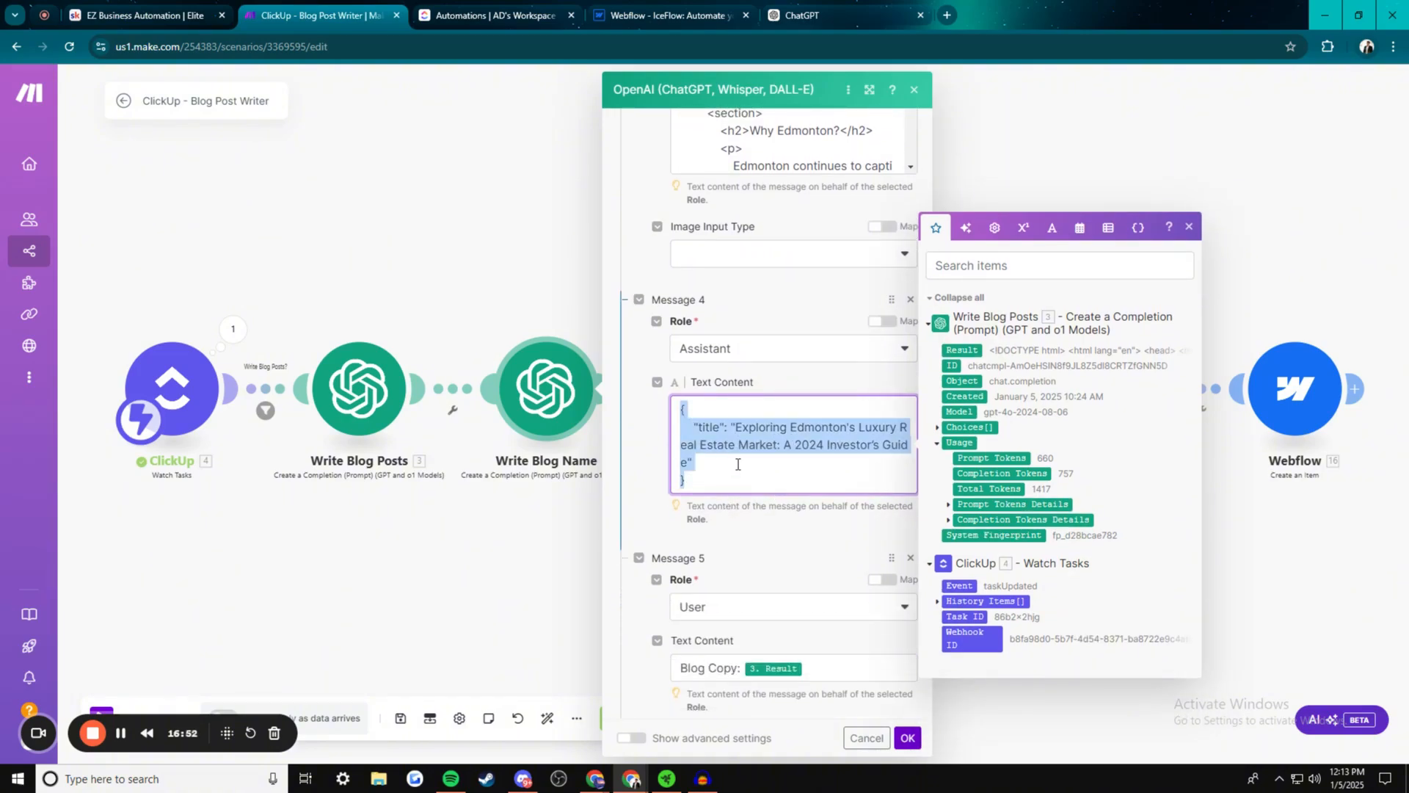
{"action": "scroll", "coordinate": [734, 474], "scroll_direction": "down", "scroll_amount": 2}
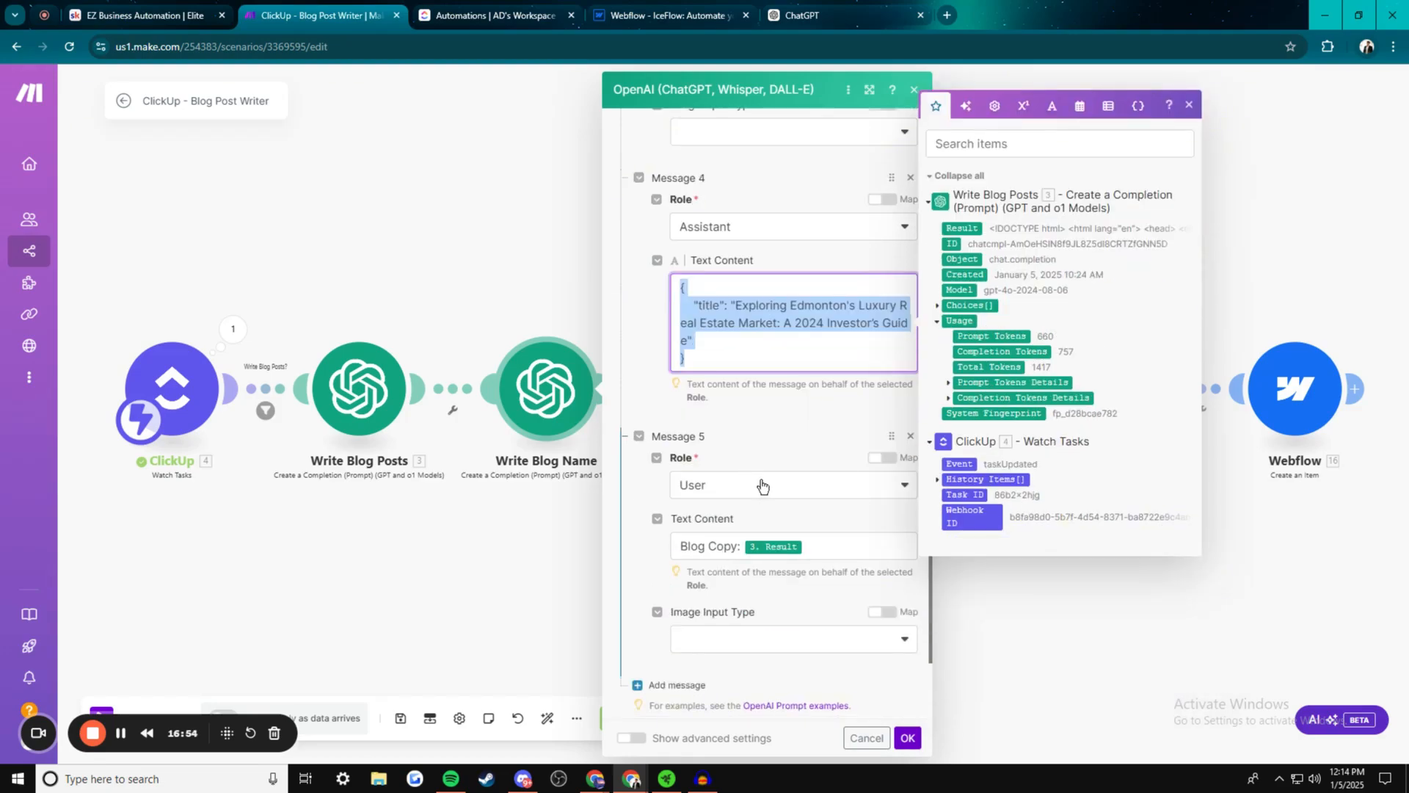
{"action": "scroll", "coordinate": [734, 440], "scroll_direction": "down", "scroll_amount": 2}
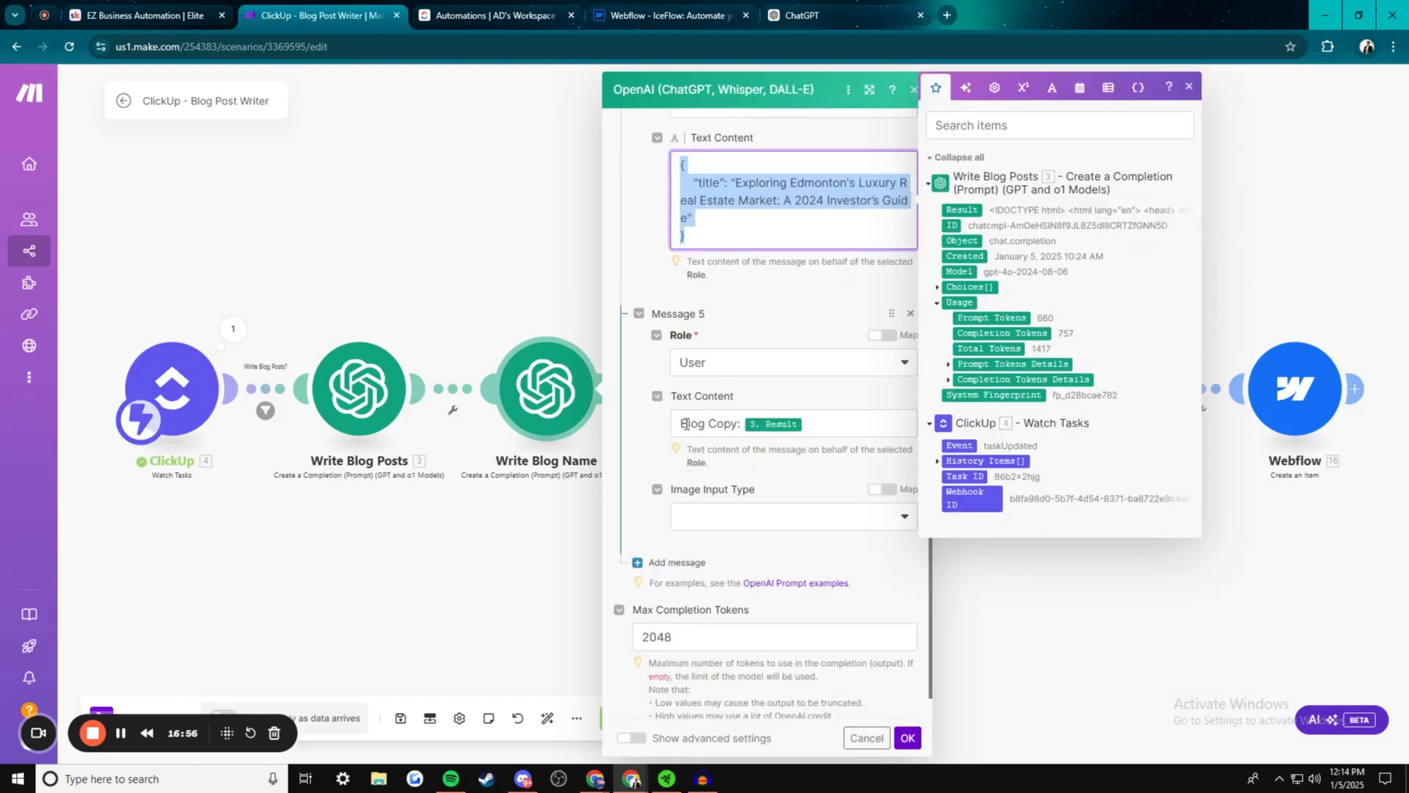
Inspect Message 5's Blog Copy mapping and the Write Blog Posts Choices outputs, check Max Completion Tokens, and confirm the Write Blog Name settings
{"action": "left_click", "coordinate": [822, 431]}
{"action": "key", "text": "ctrl+a"}
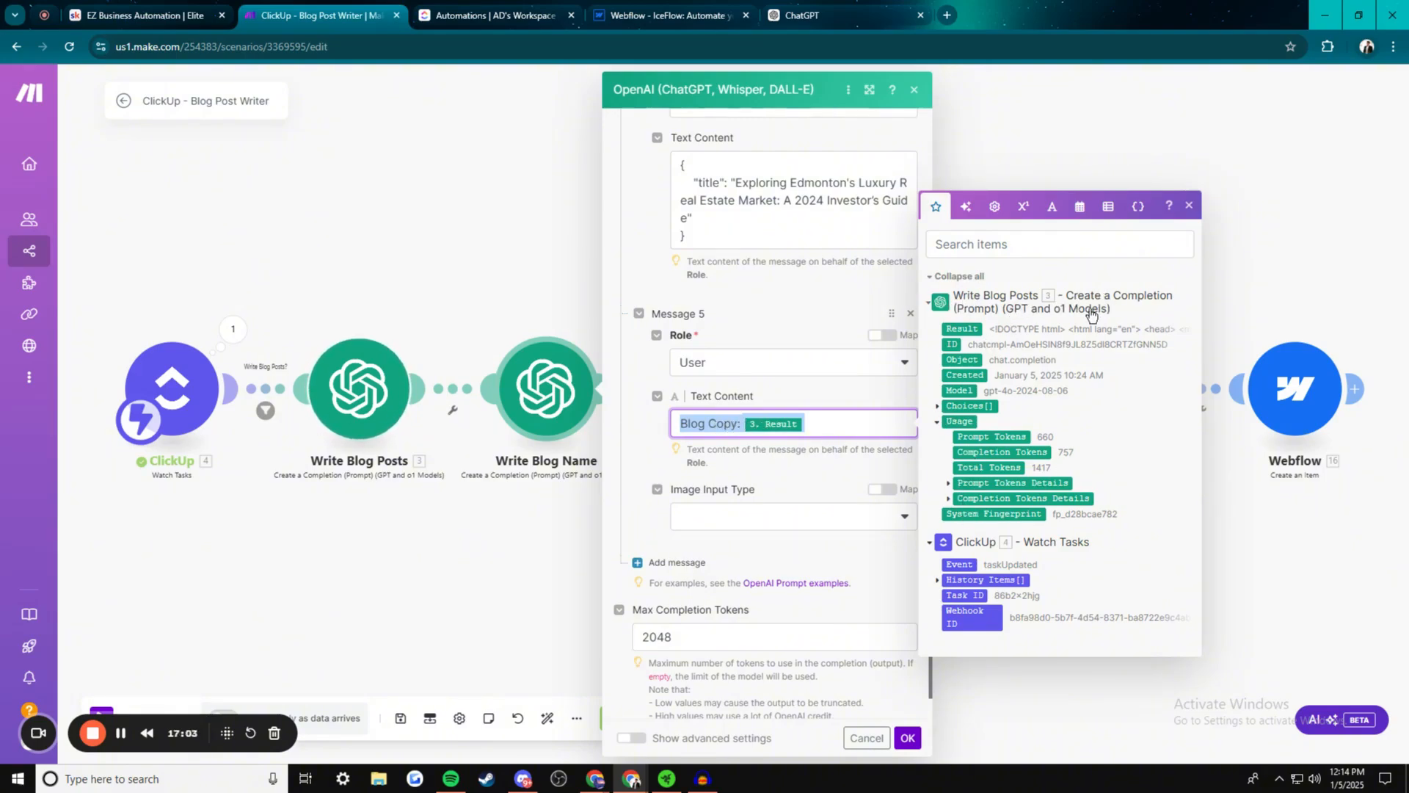
{"action": "left_click", "coordinate": [938, 406]}
{"action": "left_click", "coordinate": [953, 445]}
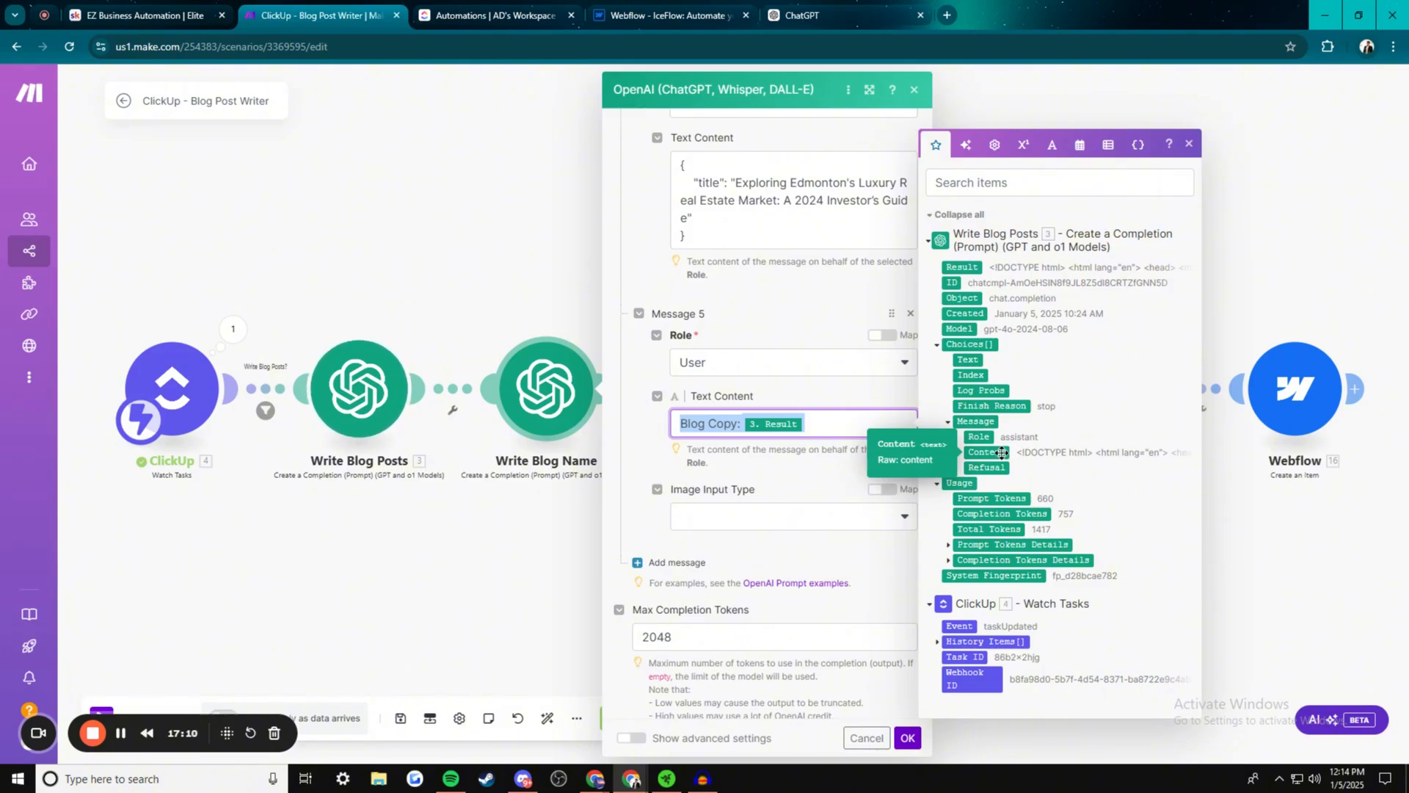
{"action": "left_click", "coordinate": [821, 424]}
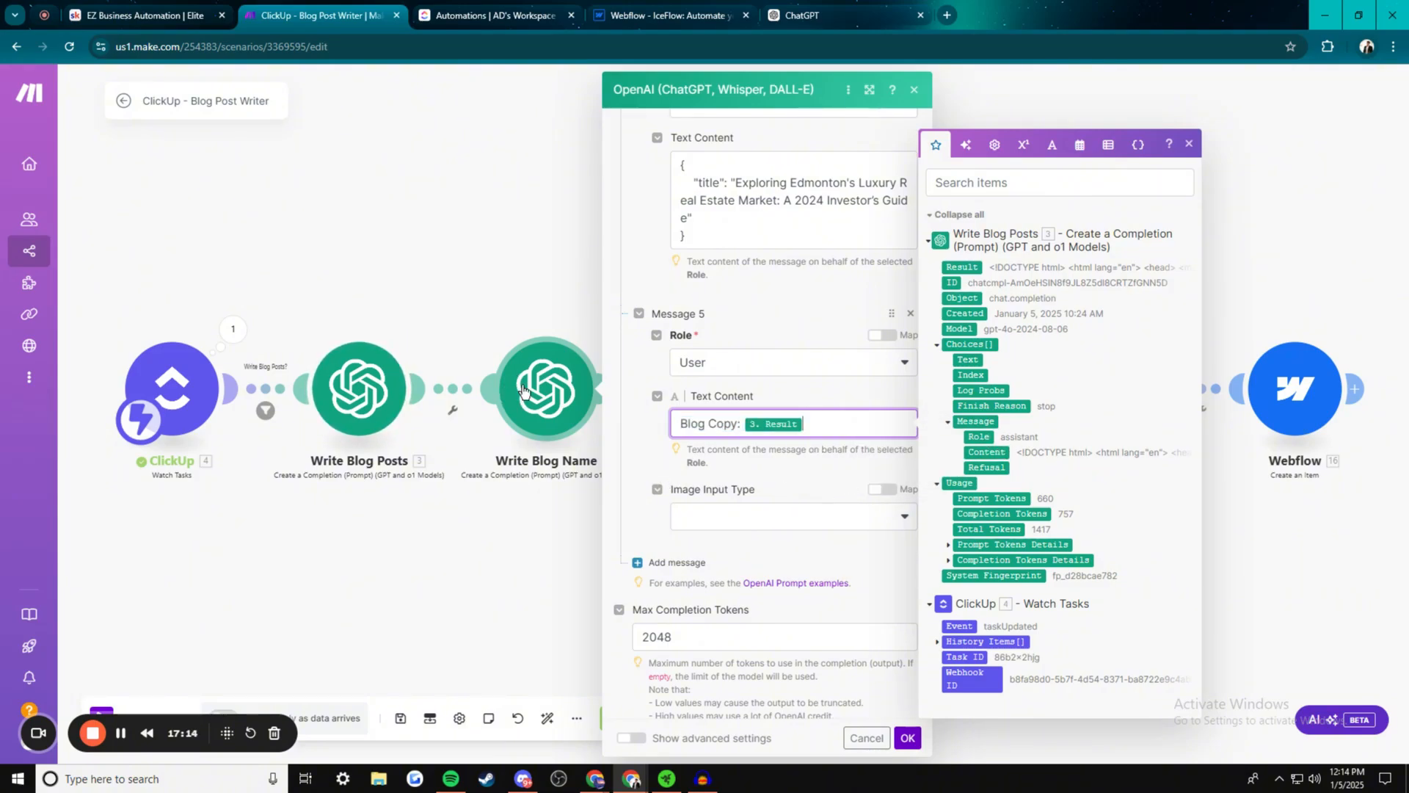
{"action": "left_click", "coordinate": [775, 477]}
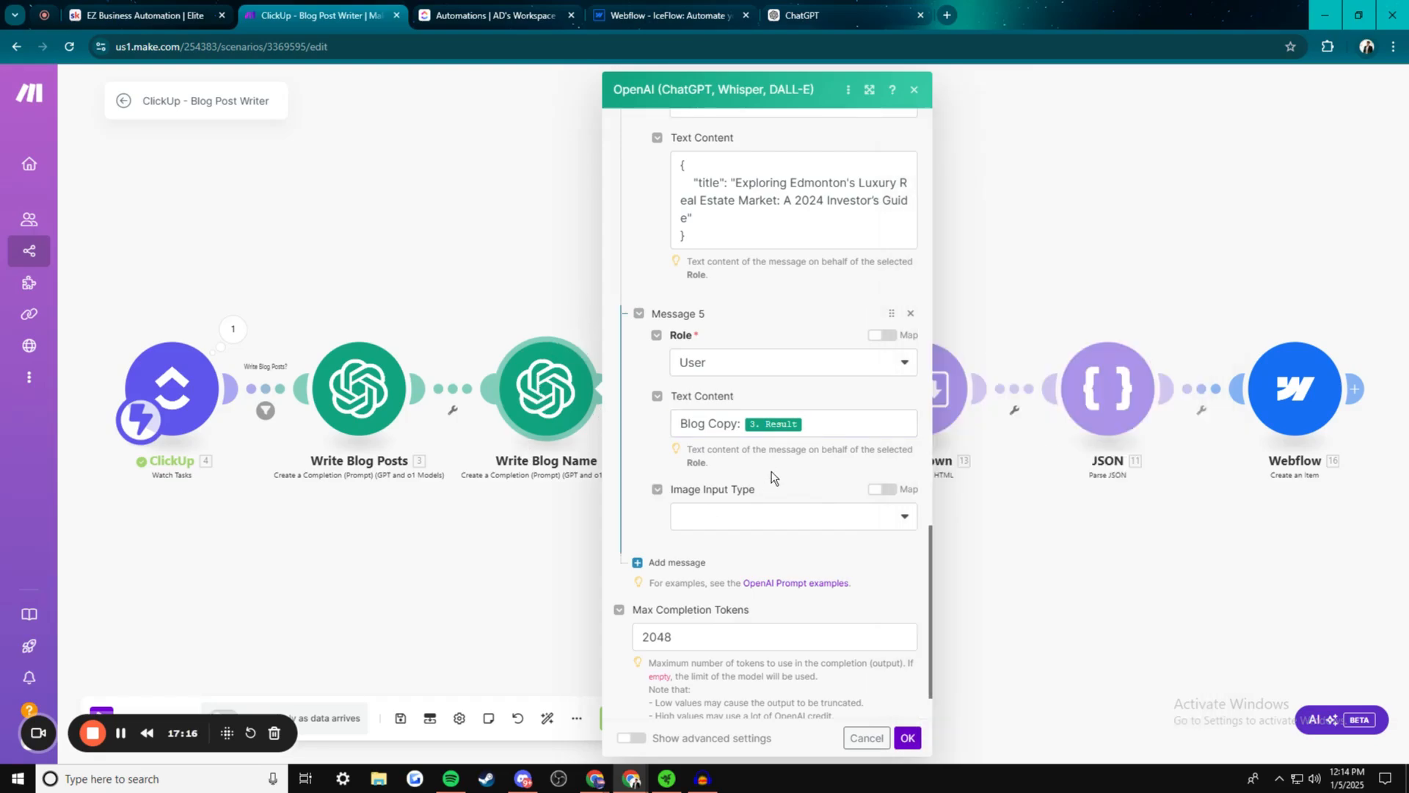
{"action": "scroll", "coordinate": [772, 485], "scroll_direction": "down", "scroll_amount": 2}
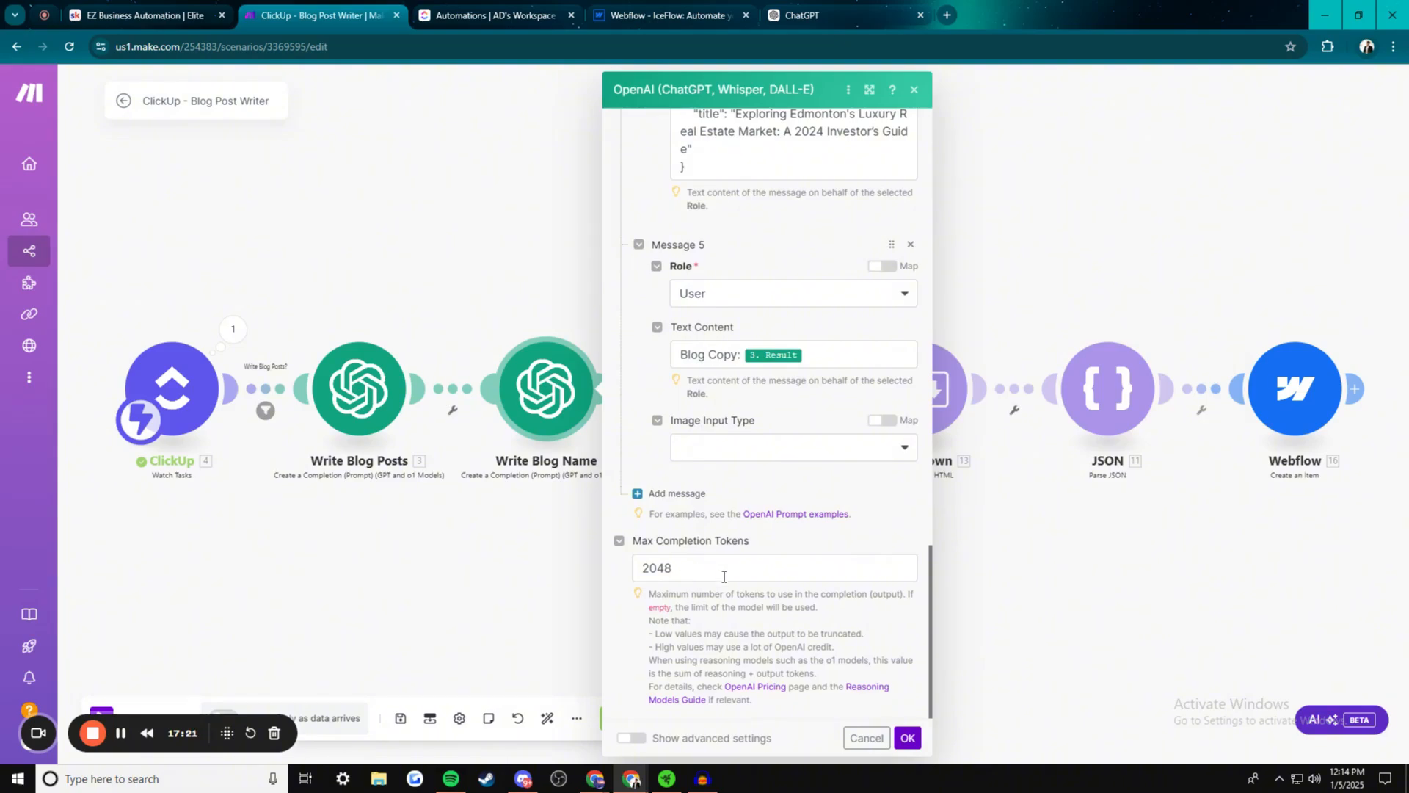
{"action": "left_click", "coordinate": [910, 738]}
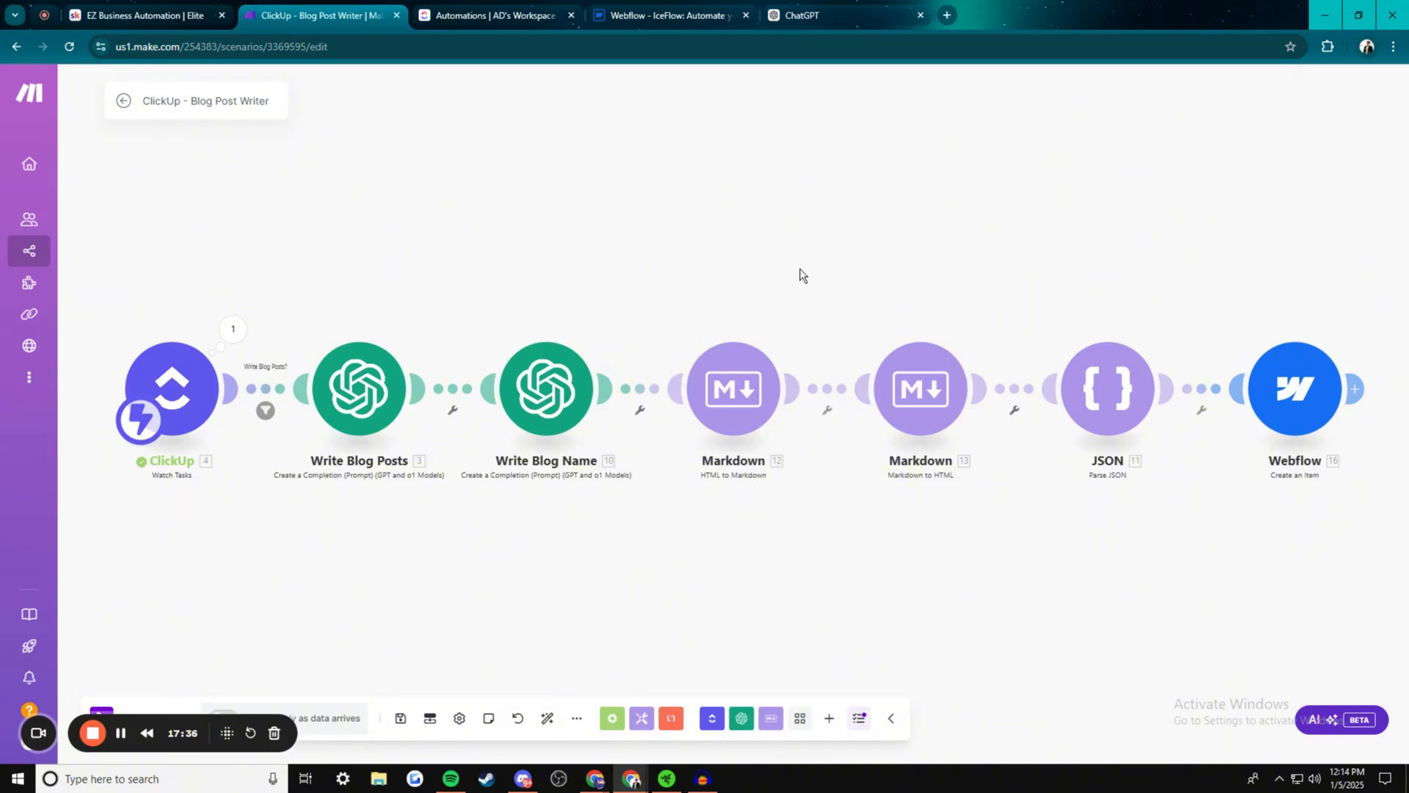
Check which output feeds the HTML field of the HTML to Markdown module, and close its settings
{"action": "left_click", "coordinate": [736, 412]}
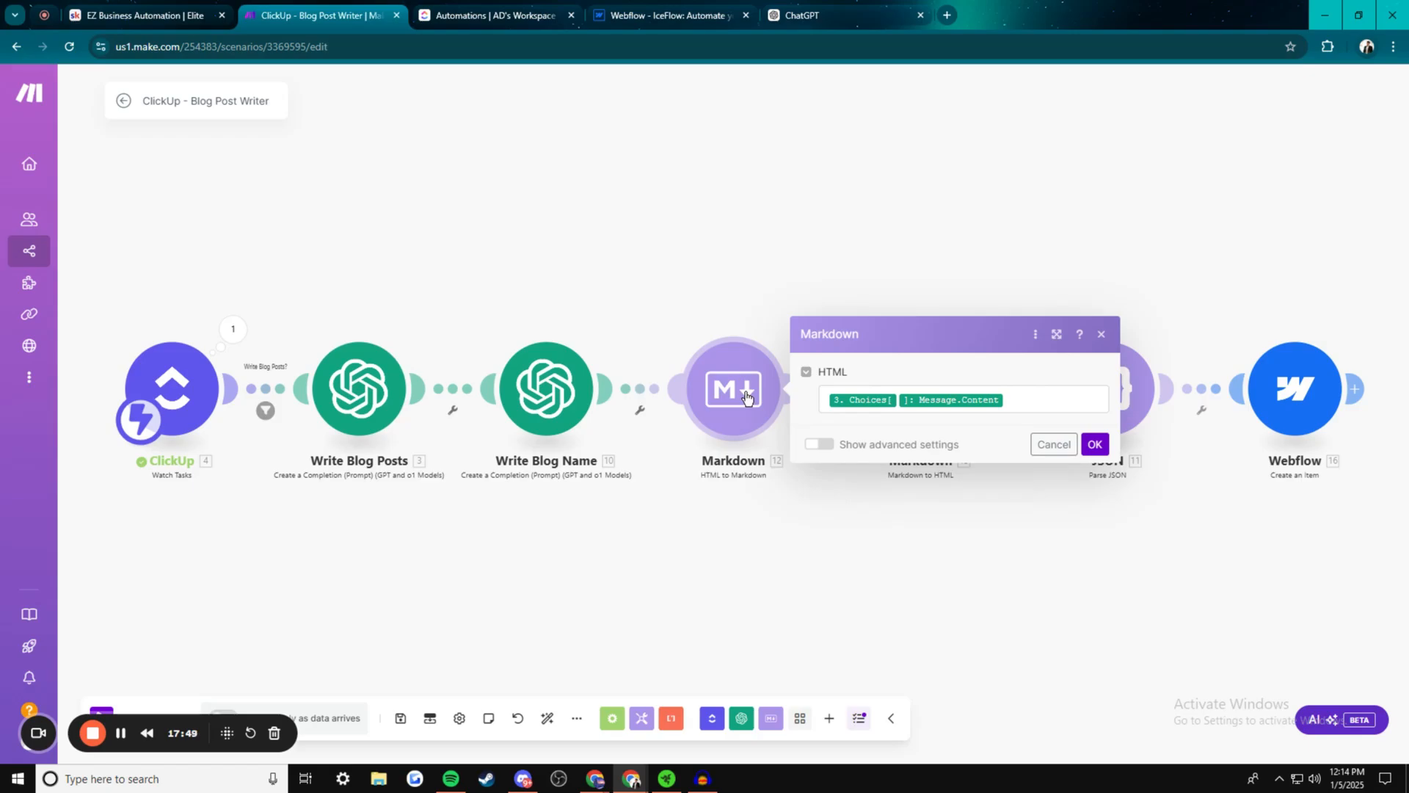
{"action": "left_click", "coordinate": [709, 269]}
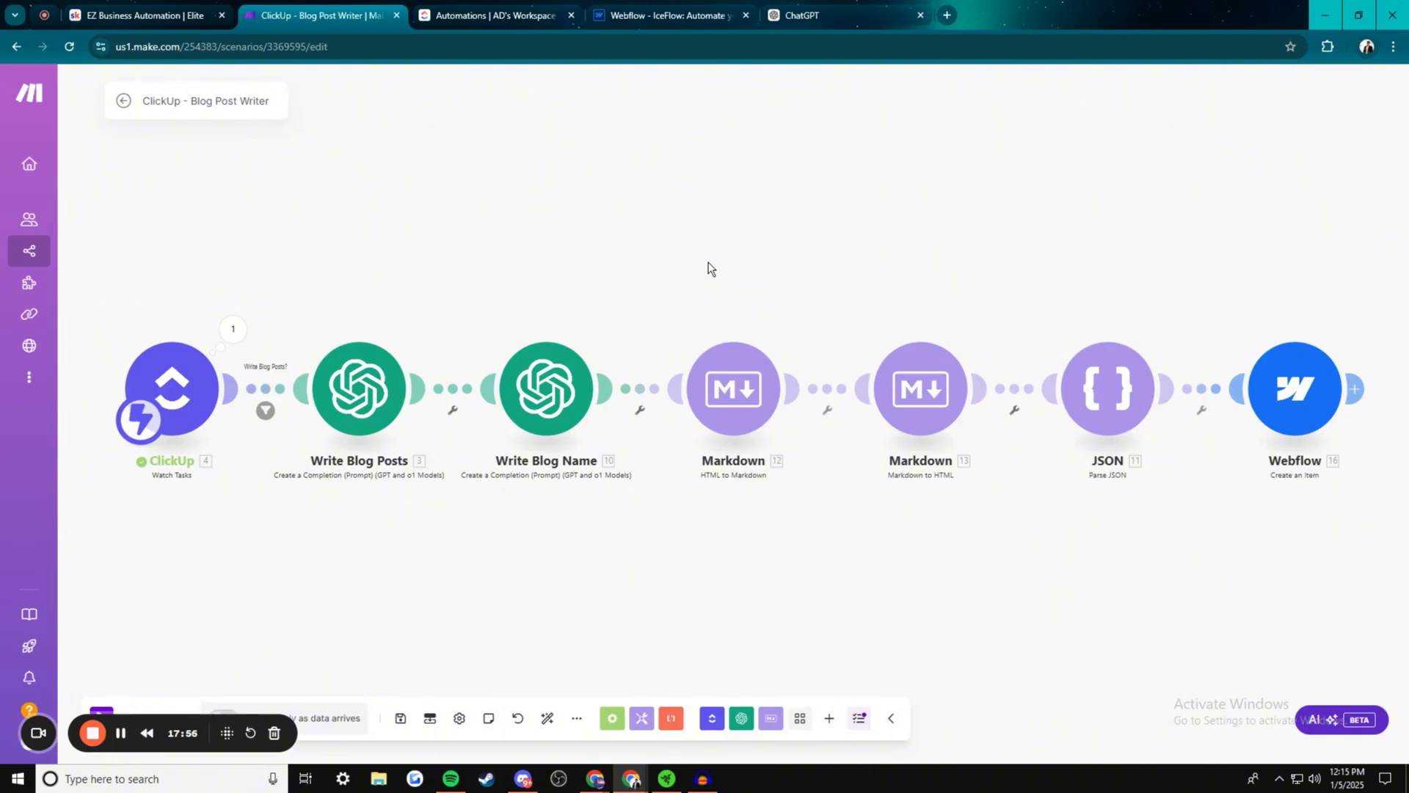
Switch to Webflow and save the changes to the "Unveiling Opportunities: Investing in Edmonton's Real Estate Market" blog post
{"action": "left_click", "coordinate": [651, 22]}
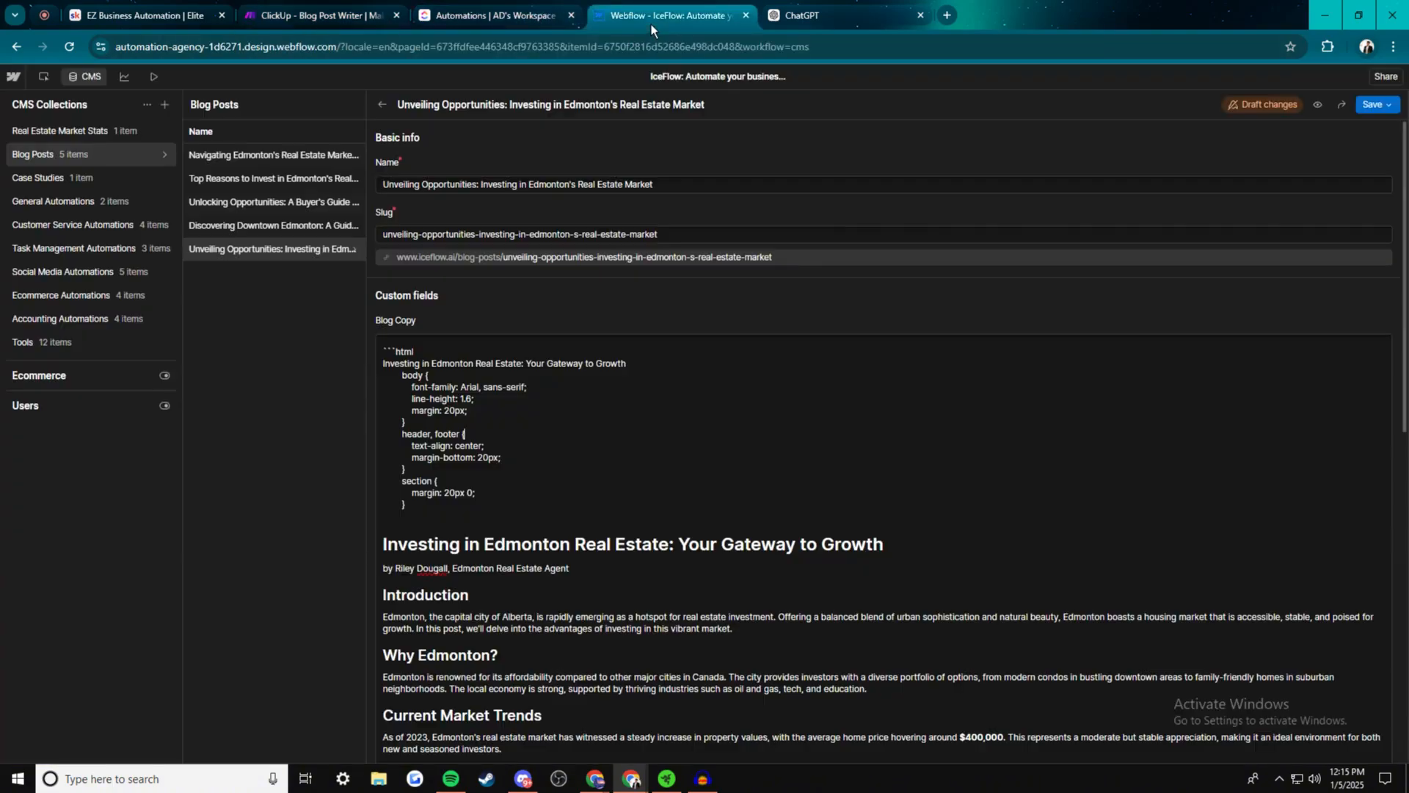
{"action": "left_click", "coordinate": [239, 226]}
{"action": "left_click", "coordinate": [863, 374]}
{"action": "left_click", "coordinate": [292, 228]}
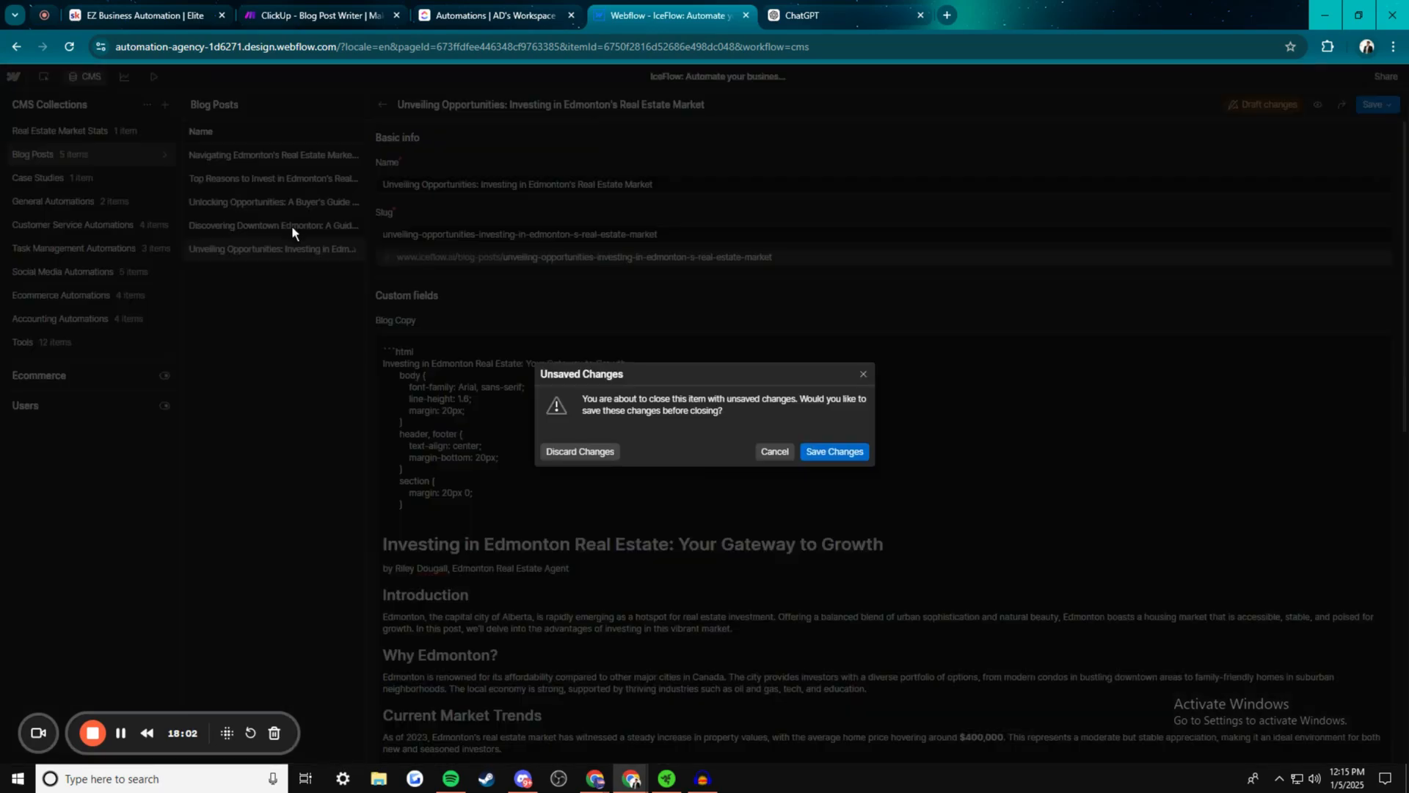
{"action": "left_click", "coordinate": [864, 375]}
{"action": "left_click", "coordinate": [1372, 105]}
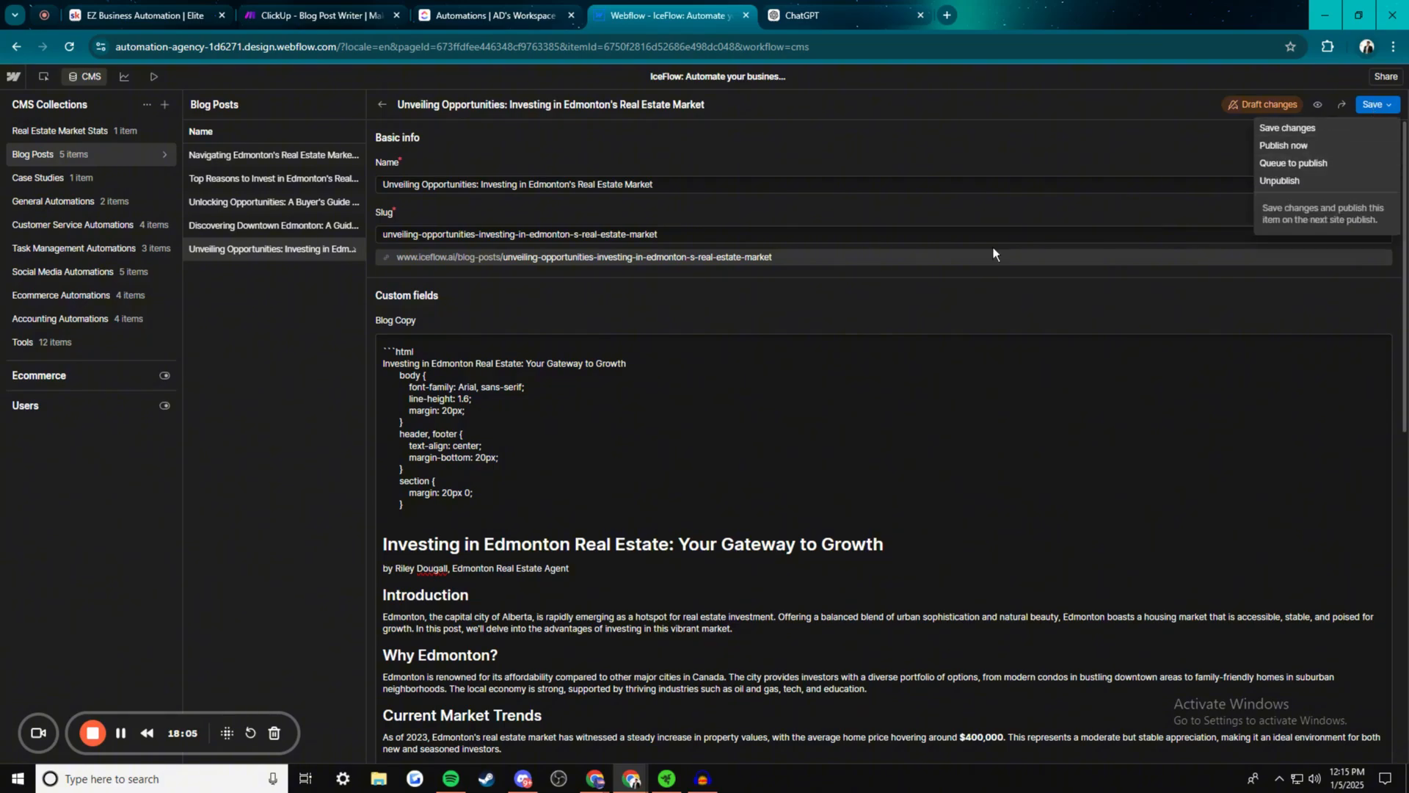
{"action": "left_click", "coordinate": [994, 251]}
{"action": "left_click", "coordinate": [1366, 107]}
{"action": "left_click", "coordinate": [1343, 131]}
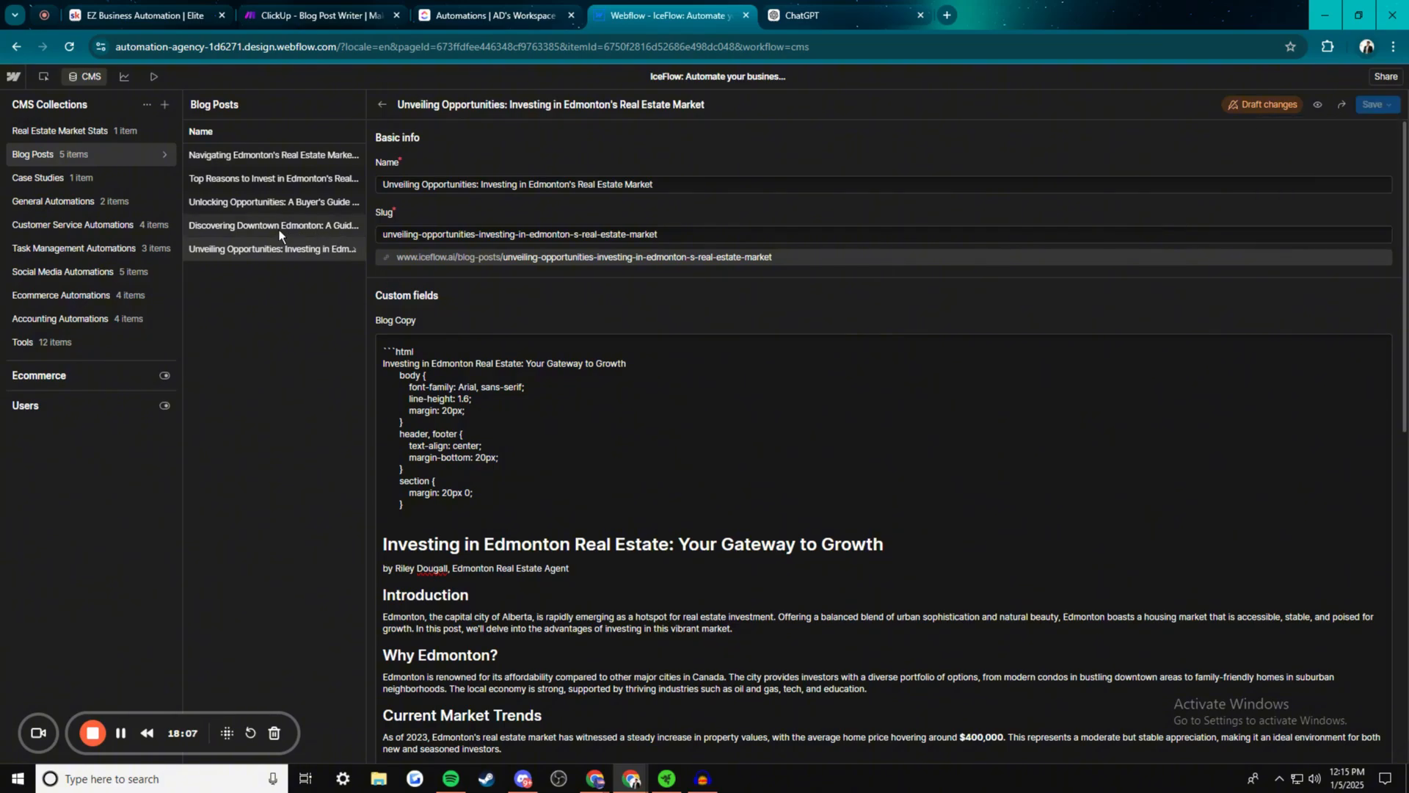
Open the "Discovering Downtown Edmonton" blog post and highlight the stray indents before its body paragraphs
{"action": "left_click", "coordinate": [324, 231]}
{"action": "scroll", "coordinate": [590, 412], "scroll_direction": "down", "scroll_amount": 5}
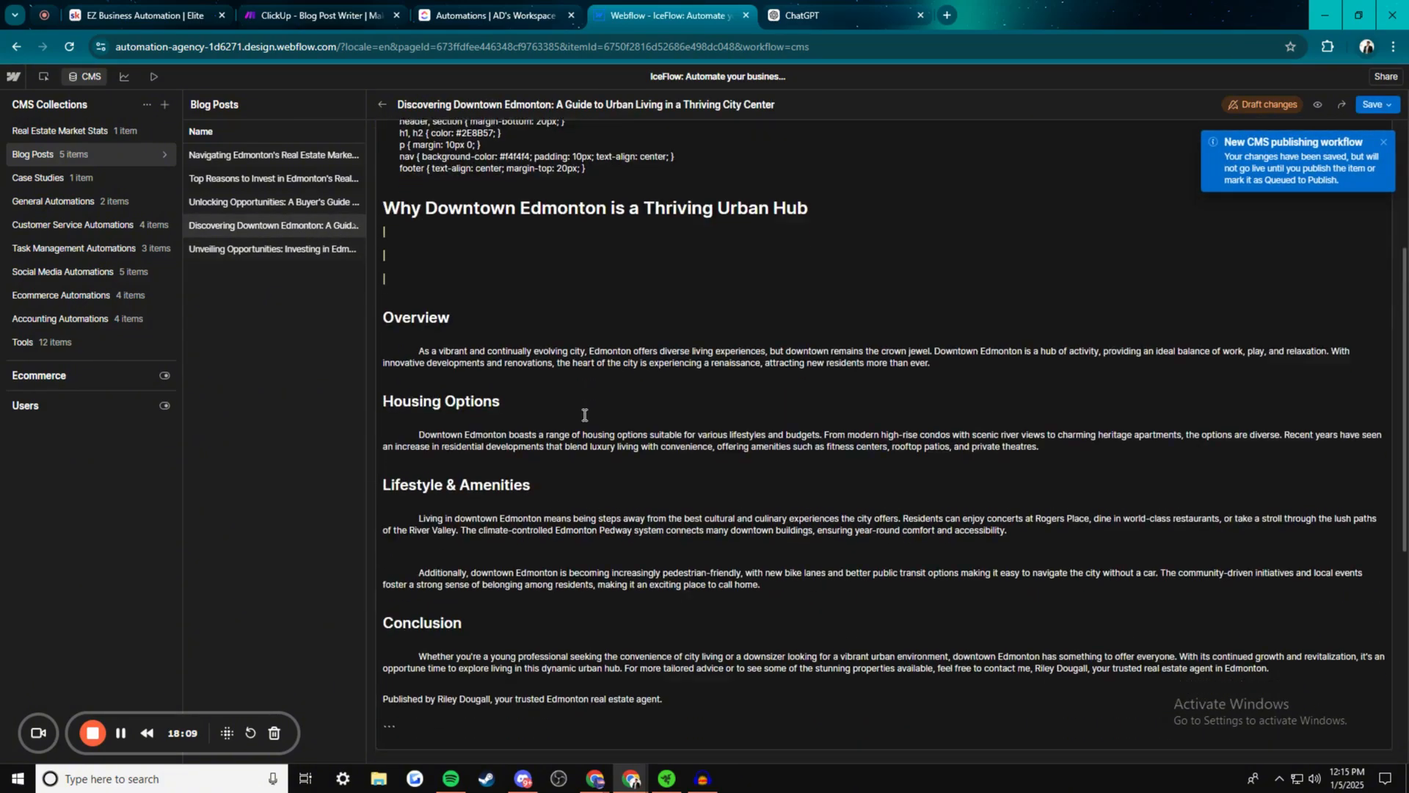
{"action": "scroll", "coordinate": [595, 507], "scroll_direction": "up", "scroll_amount": 5}
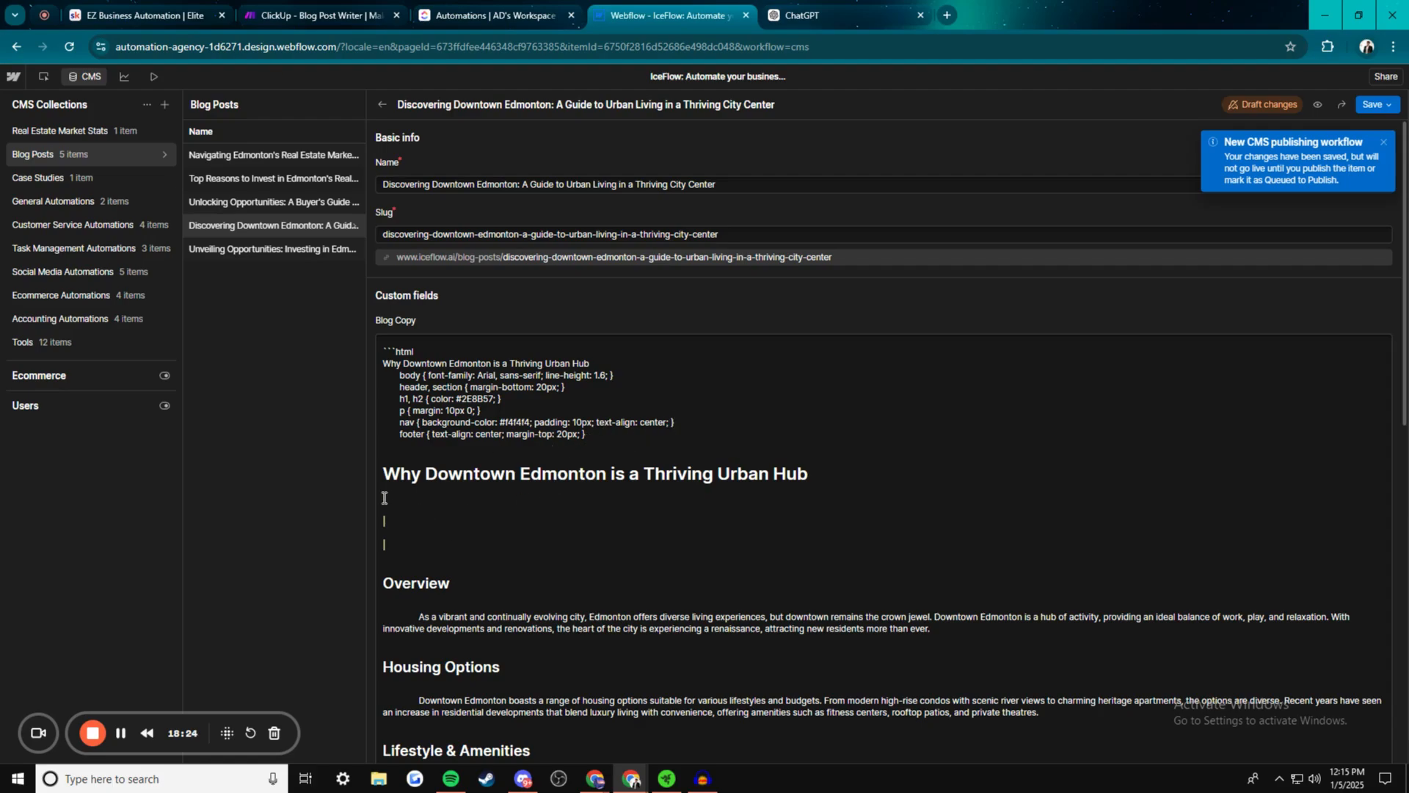
{"action": "scroll", "coordinate": [441, 541], "scroll_direction": "down", "scroll_amount": 3}
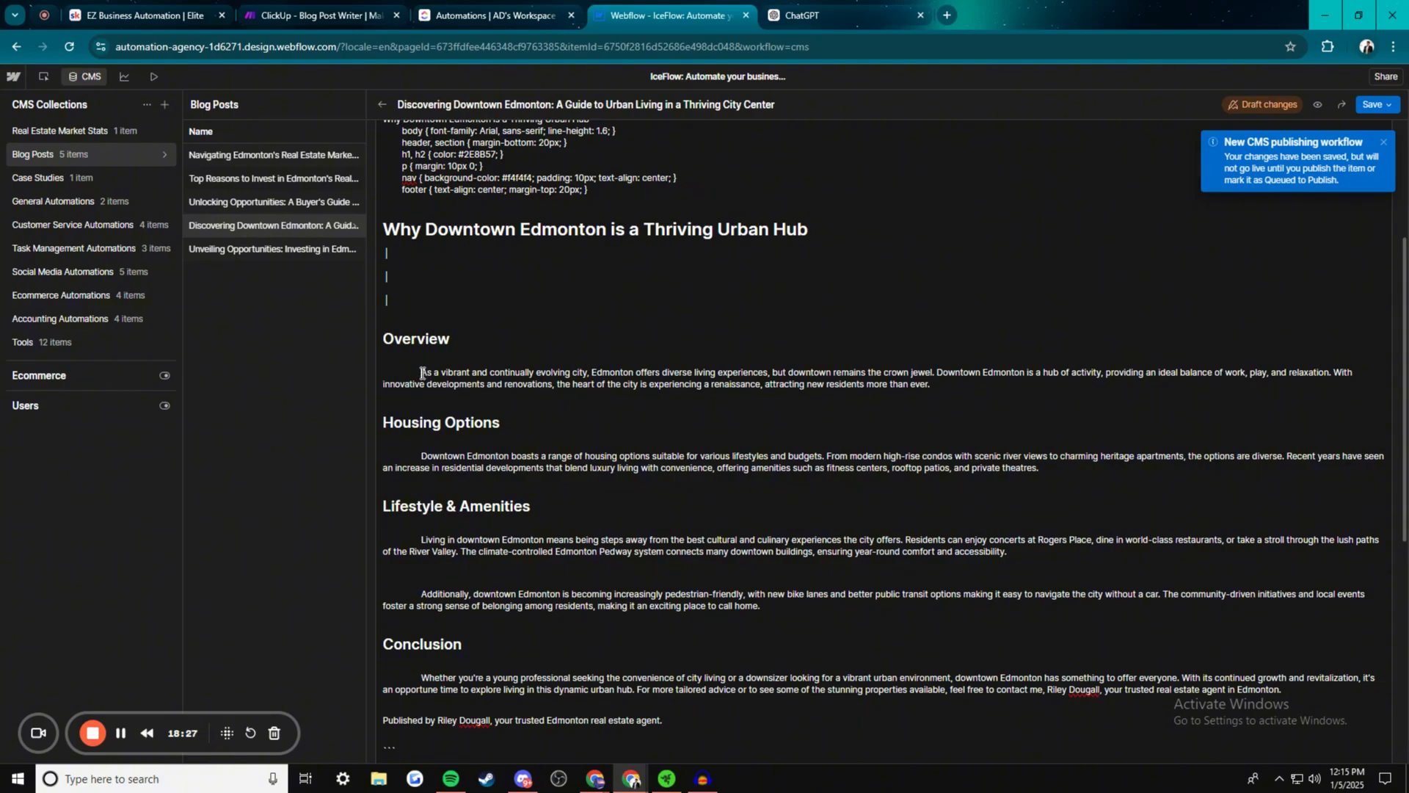
{"action": "left_click_drag", "start_coordinate": [395, 372], "coordinate": [422, 372]}
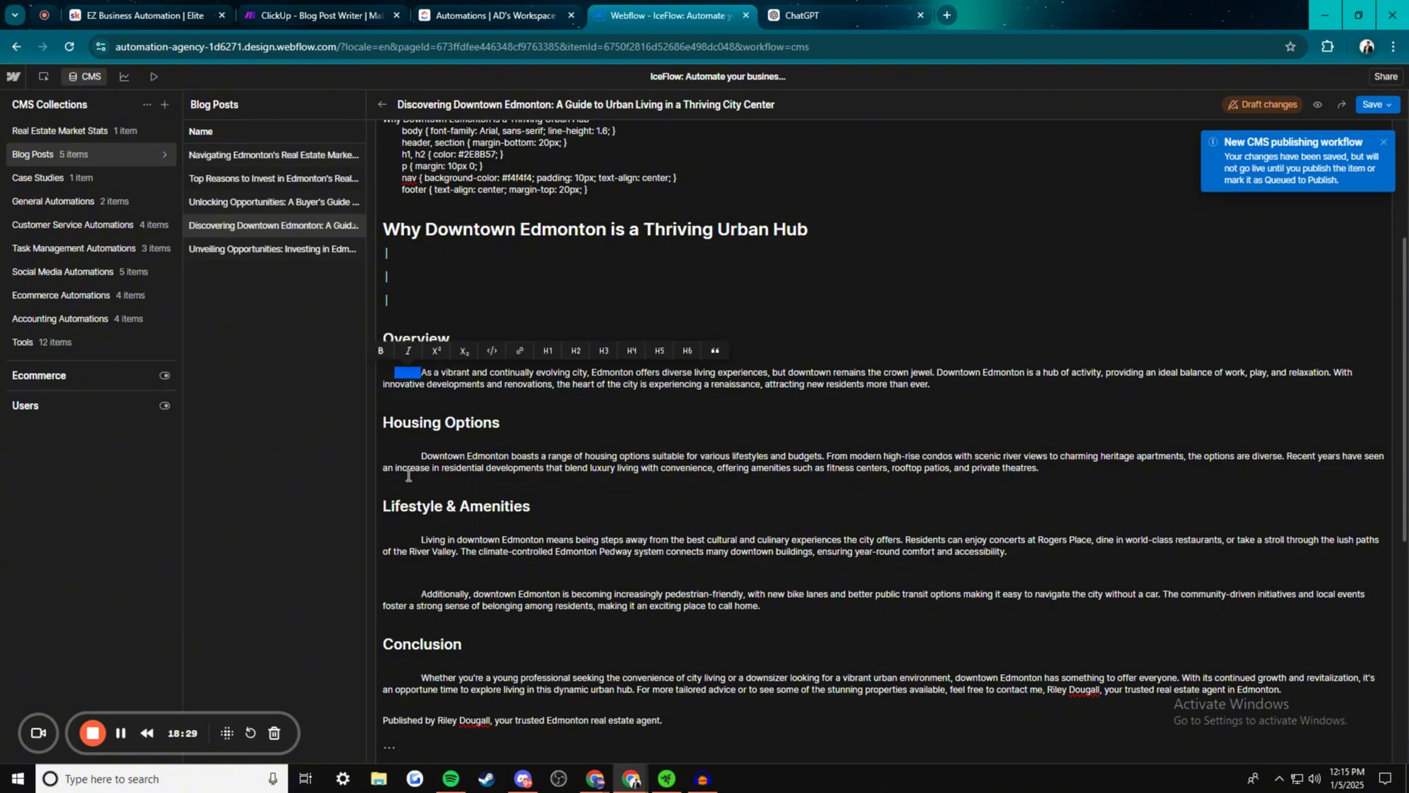
{"action": "left_click_drag", "start_coordinate": [390, 456], "coordinate": [421, 456]}
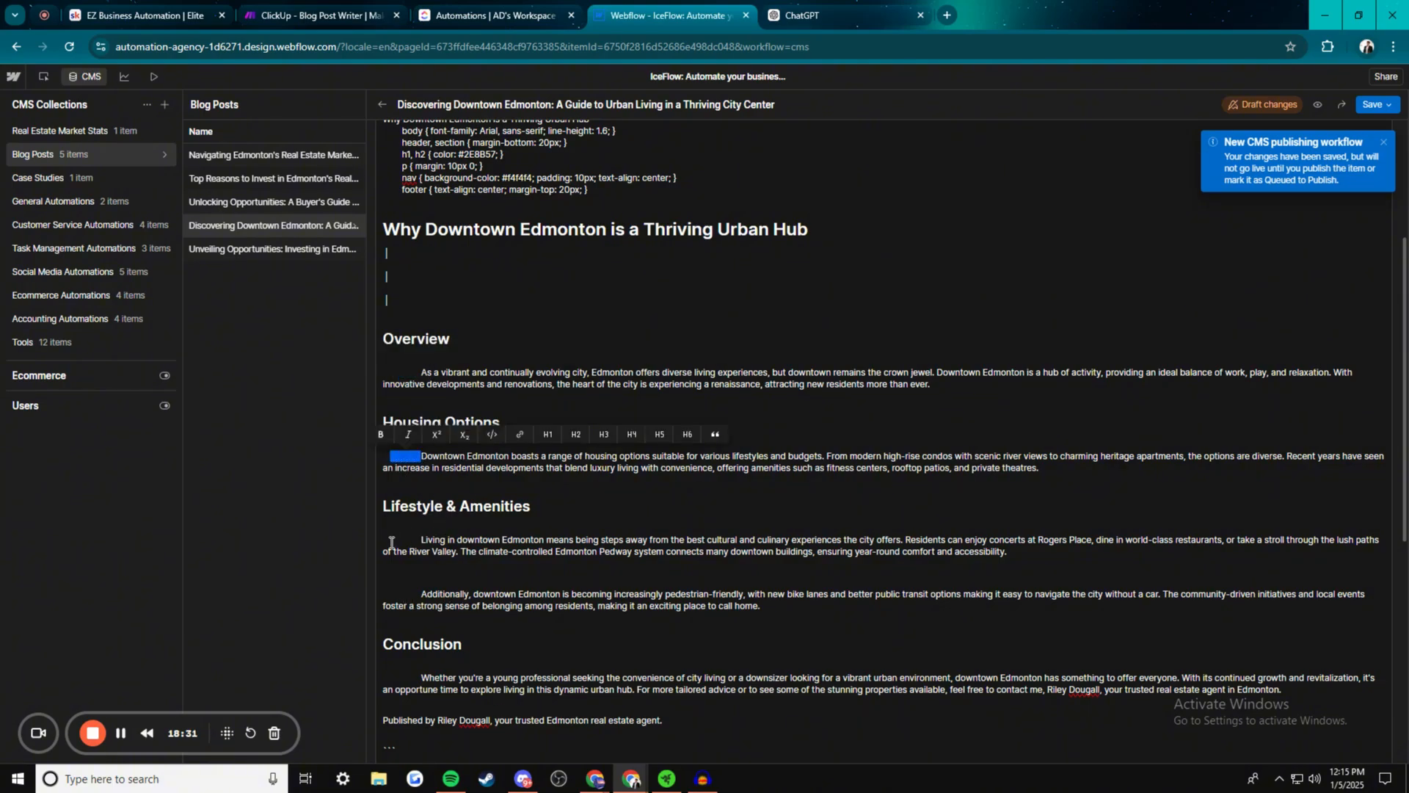
{"action": "left_click_drag", "start_coordinate": [390, 541], "coordinate": [421, 541]}
{"action": "left_click_drag", "start_coordinate": [387, 594], "coordinate": [420, 555]}
{"action": "scroll", "coordinate": [494, 679], "scroll_direction": "down", "scroll_amount": 2}
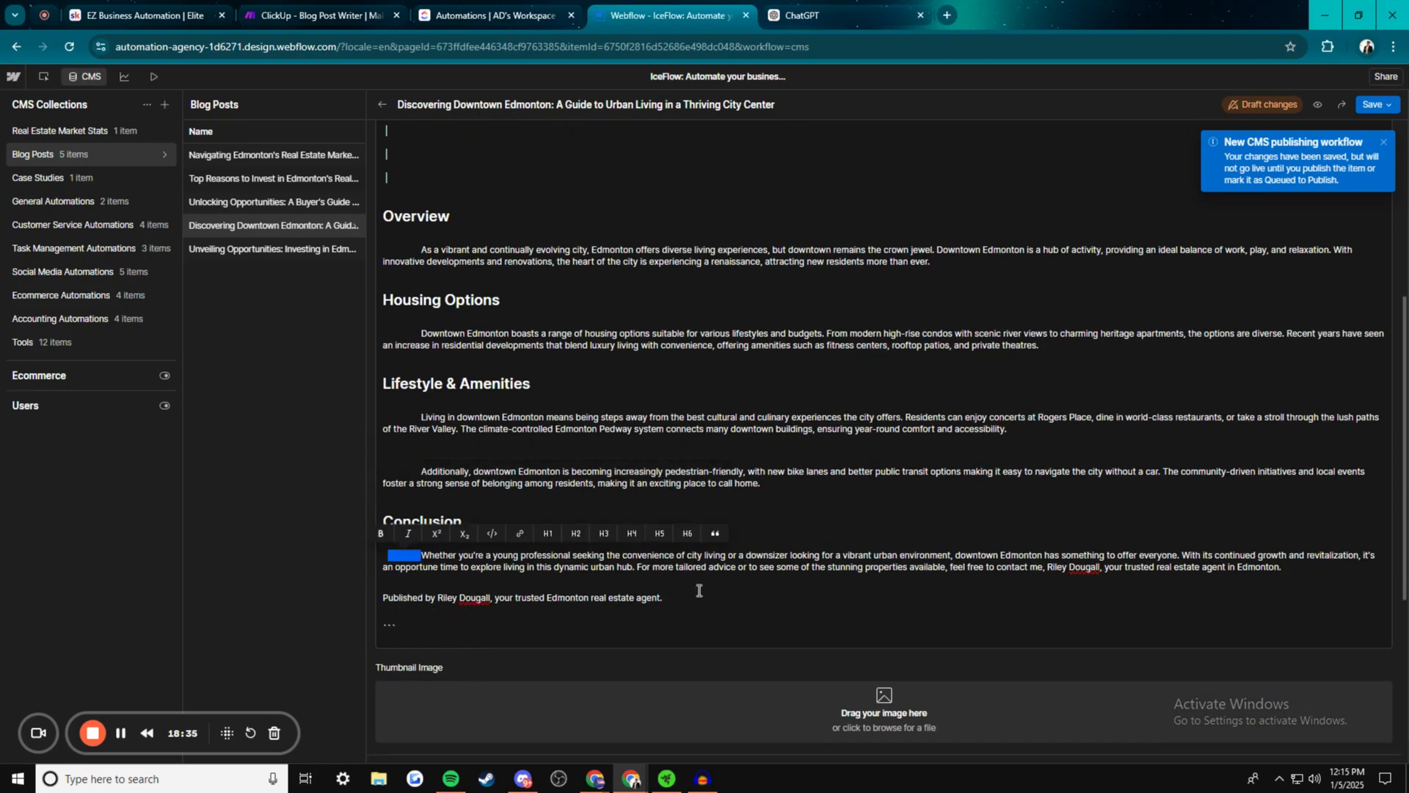
Highlight the stray vertical bars below the main heading and the leftover HTML and CSS text at the start of the Blog Copy
{"action": "scroll", "coordinate": [699, 590], "scroll_direction": "up", "scroll_amount": 4}
{"action": "left_click_drag", "start_coordinate": [399, 413], "coordinate": [384, 367]}
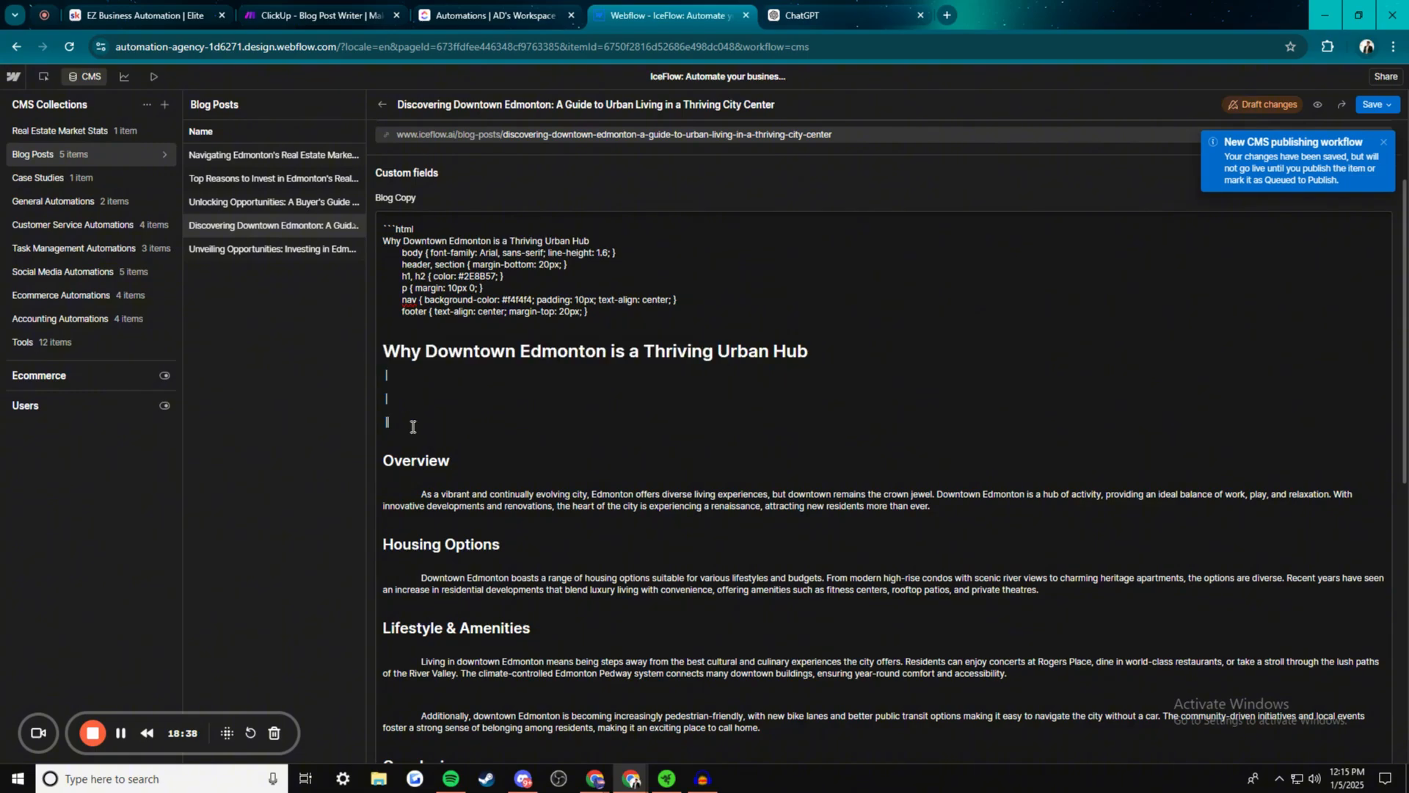
{"action": "left_click_drag", "start_coordinate": [412, 427], "coordinate": [394, 372]}
{"action": "left_click", "coordinate": [573, 312]}
{"action": "left_click_drag", "start_coordinate": [632, 318], "coordinate": [384, 216]}
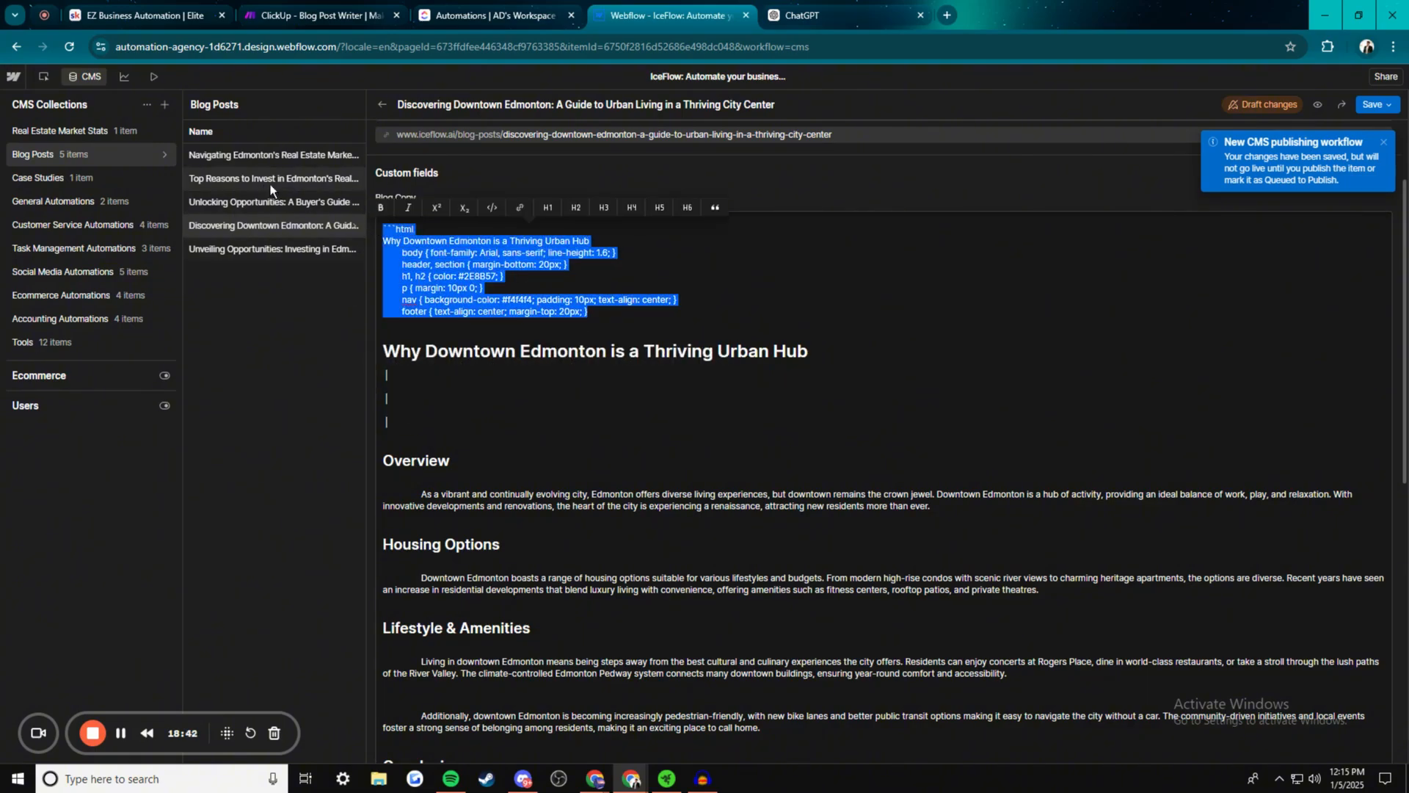
Switch to Make and check which Write Blog Posts output feeds the HTML field of the HTML to Markdown module
{"action": "left_click", "coordinate": [323, 14]}
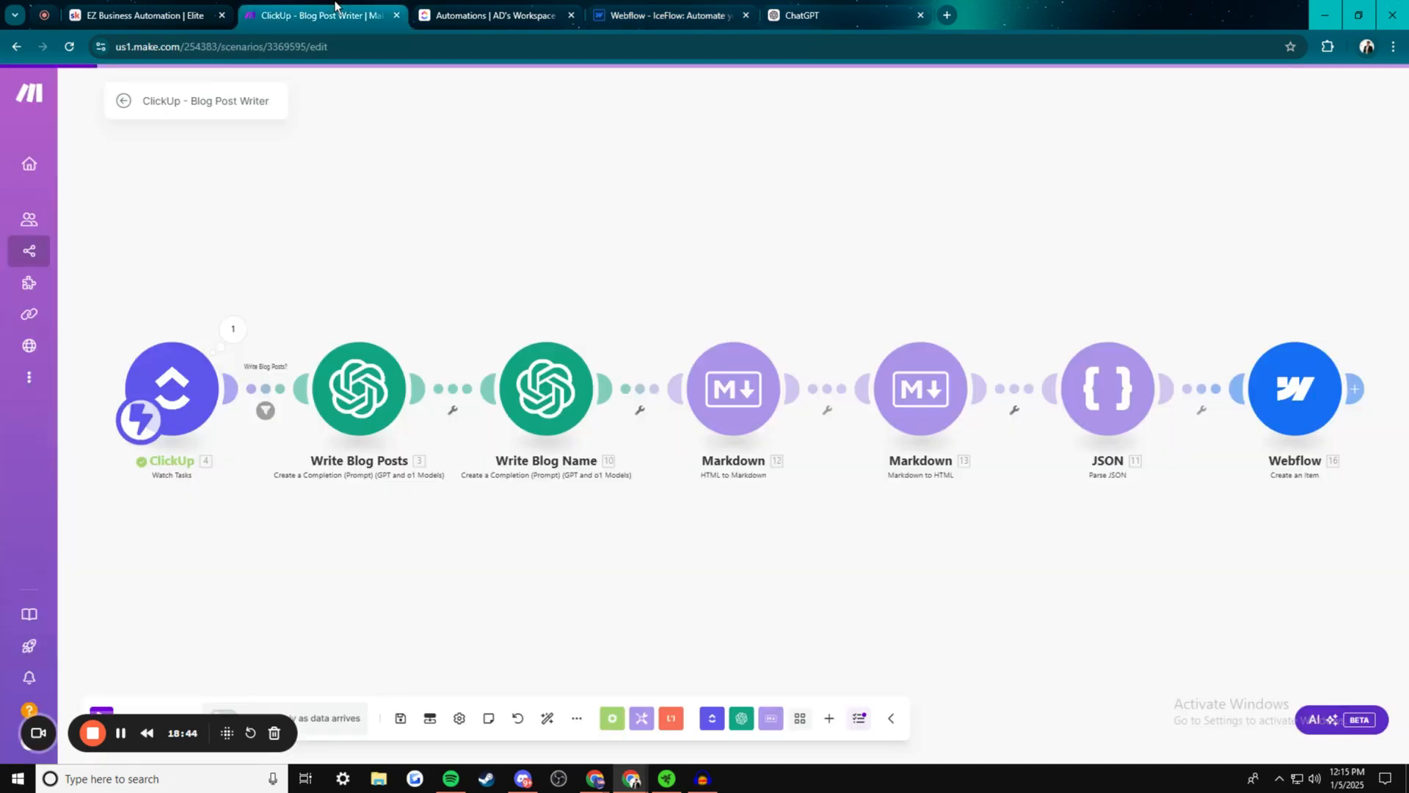
{"action": "left_click", "coordinate": [761, 405]}
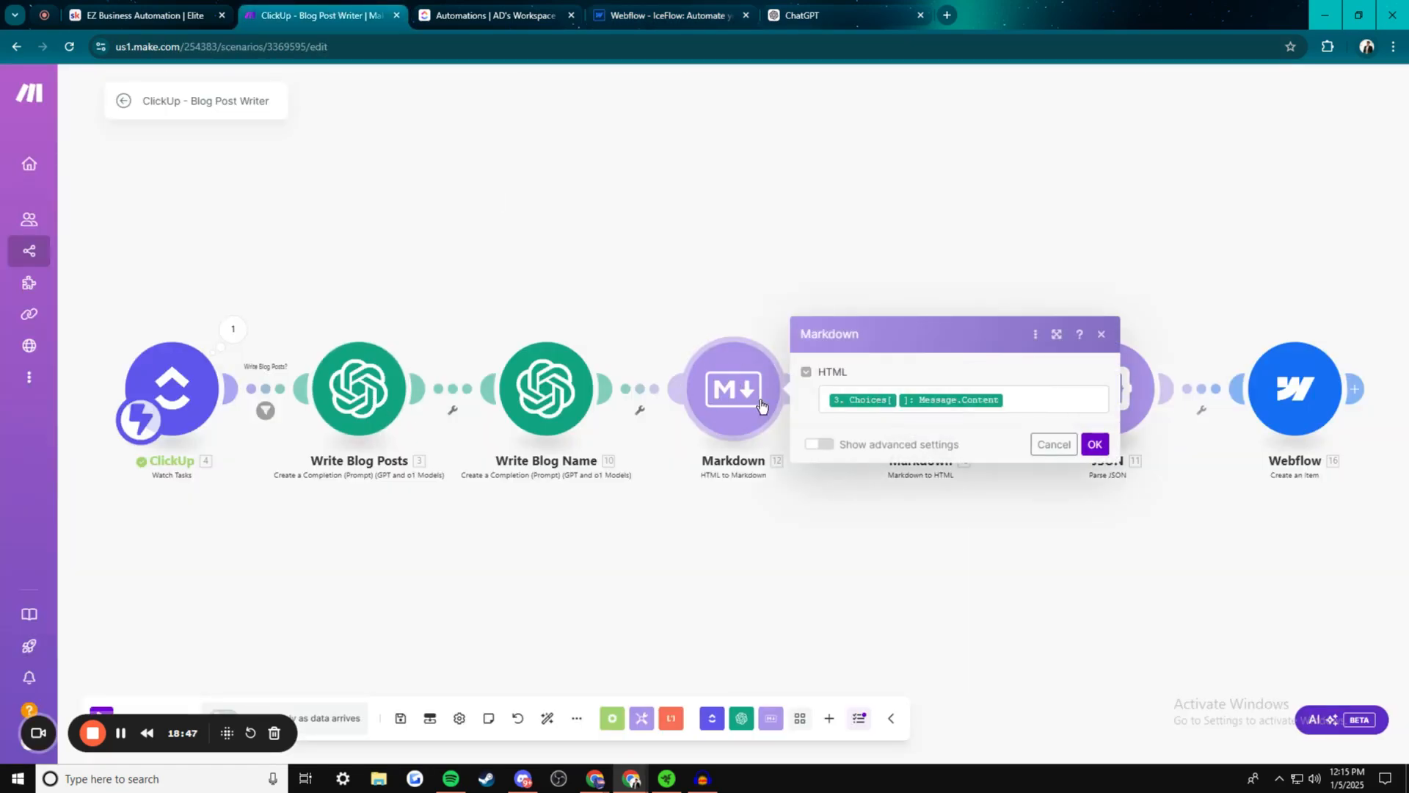
{"action": "left_click", "coordinate": [1033, 400]}
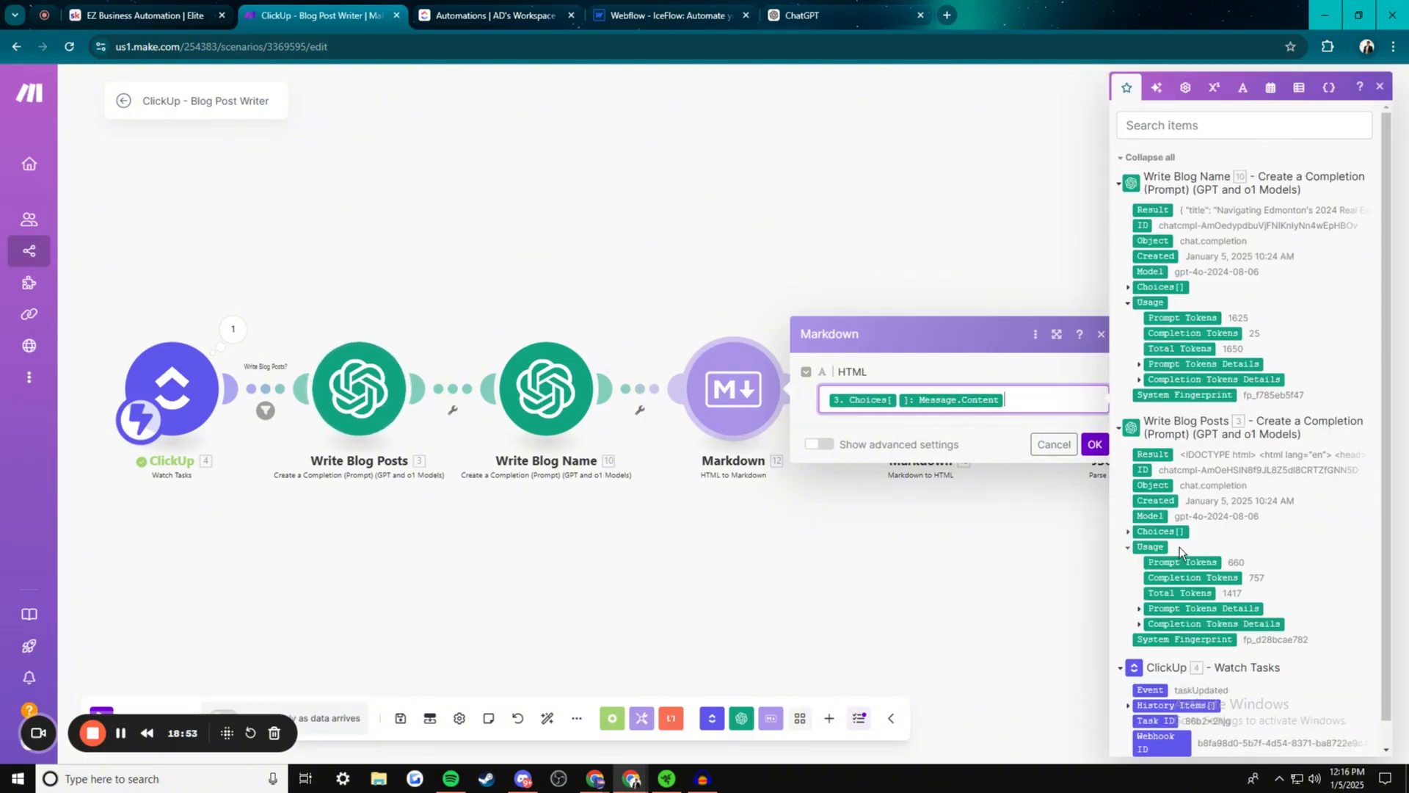
{"action": "left_click", "coordinate": [1129, 532]}
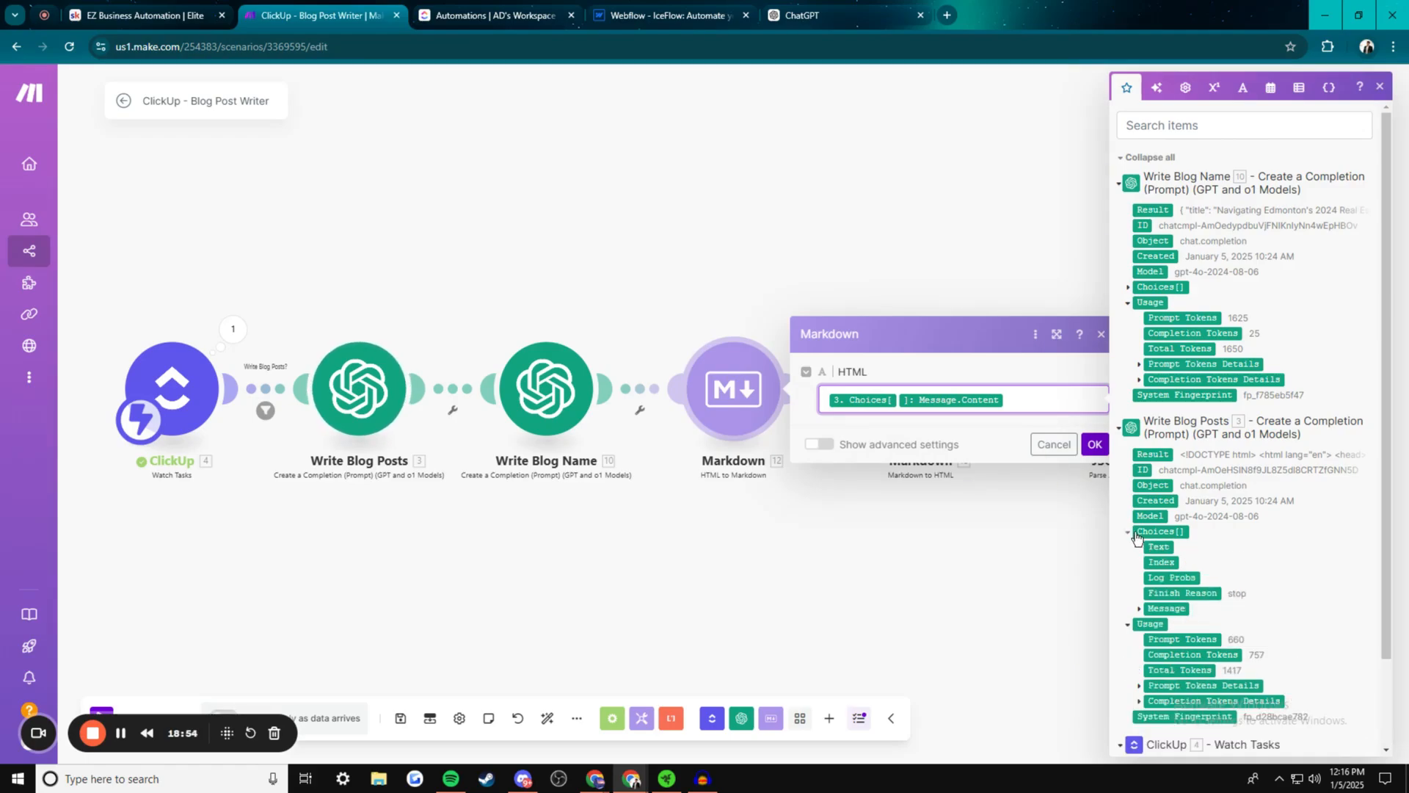
{"action": "left_click", "coordinate": [1142, 610]}
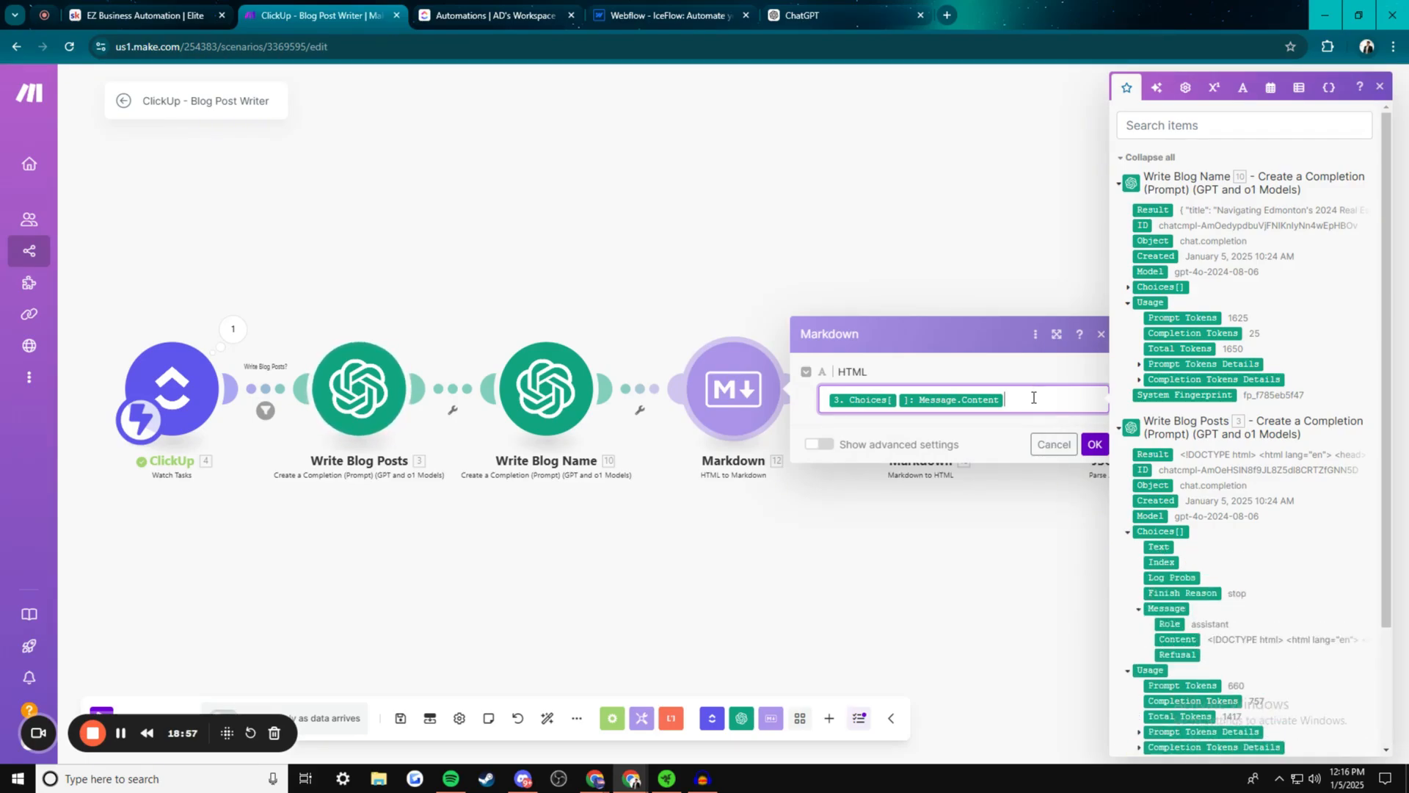
{"action": "left_click", "coordinate": [1093, 444]}
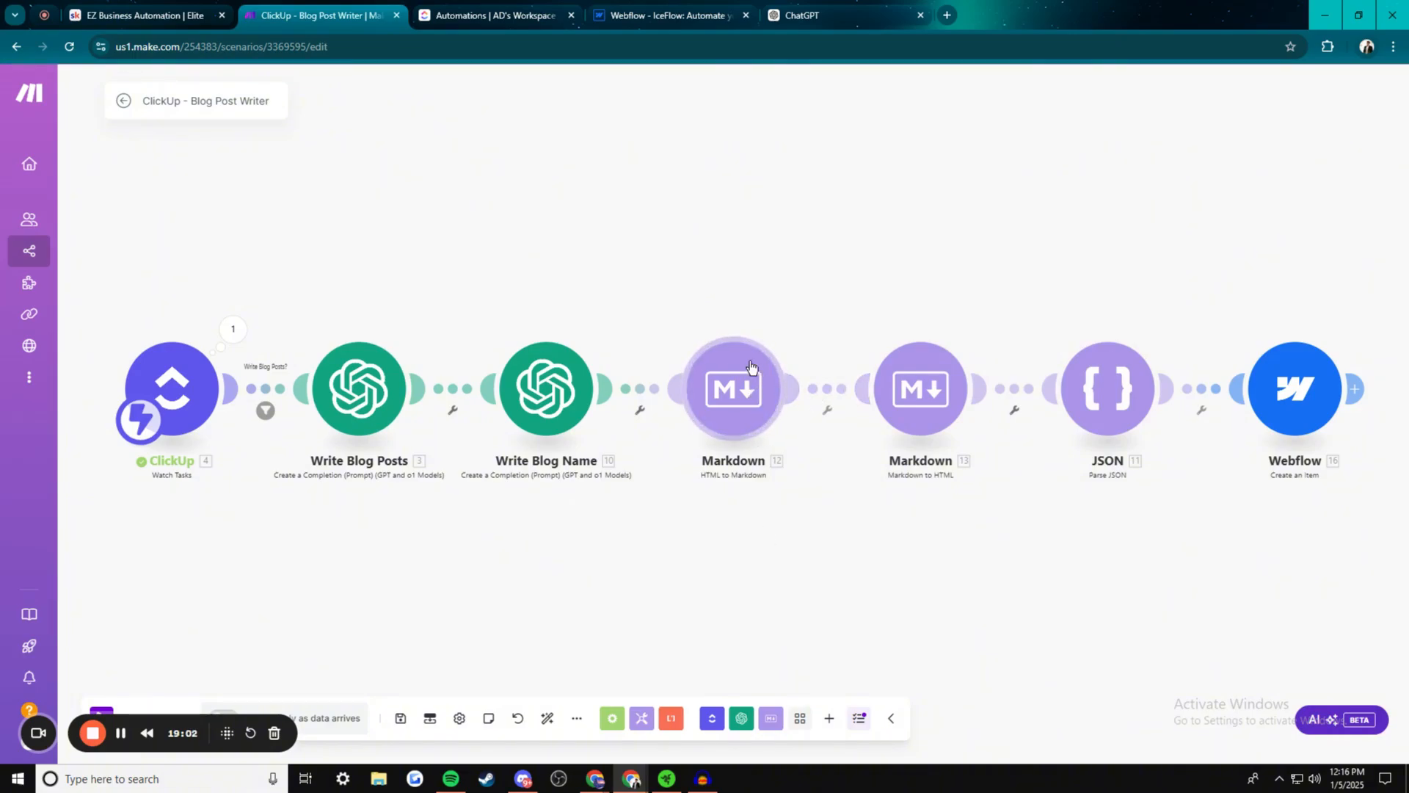
Check which output feeds the Markdown field of the Markdown to HTML module, and close its settings
{"action": "left_click", "coordinate": [931, 397]}
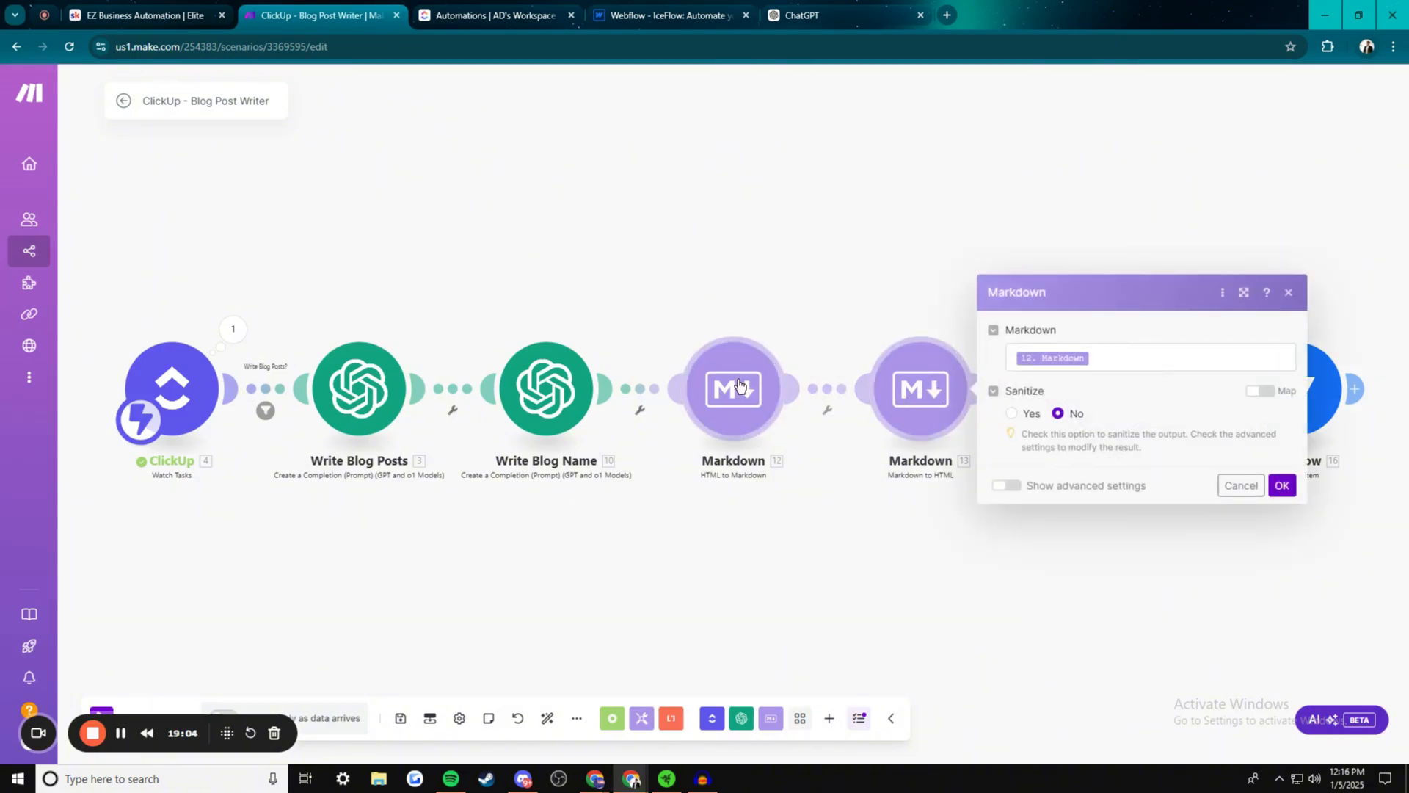
{"action": "left_click", "coordinate": [1101, 361]}
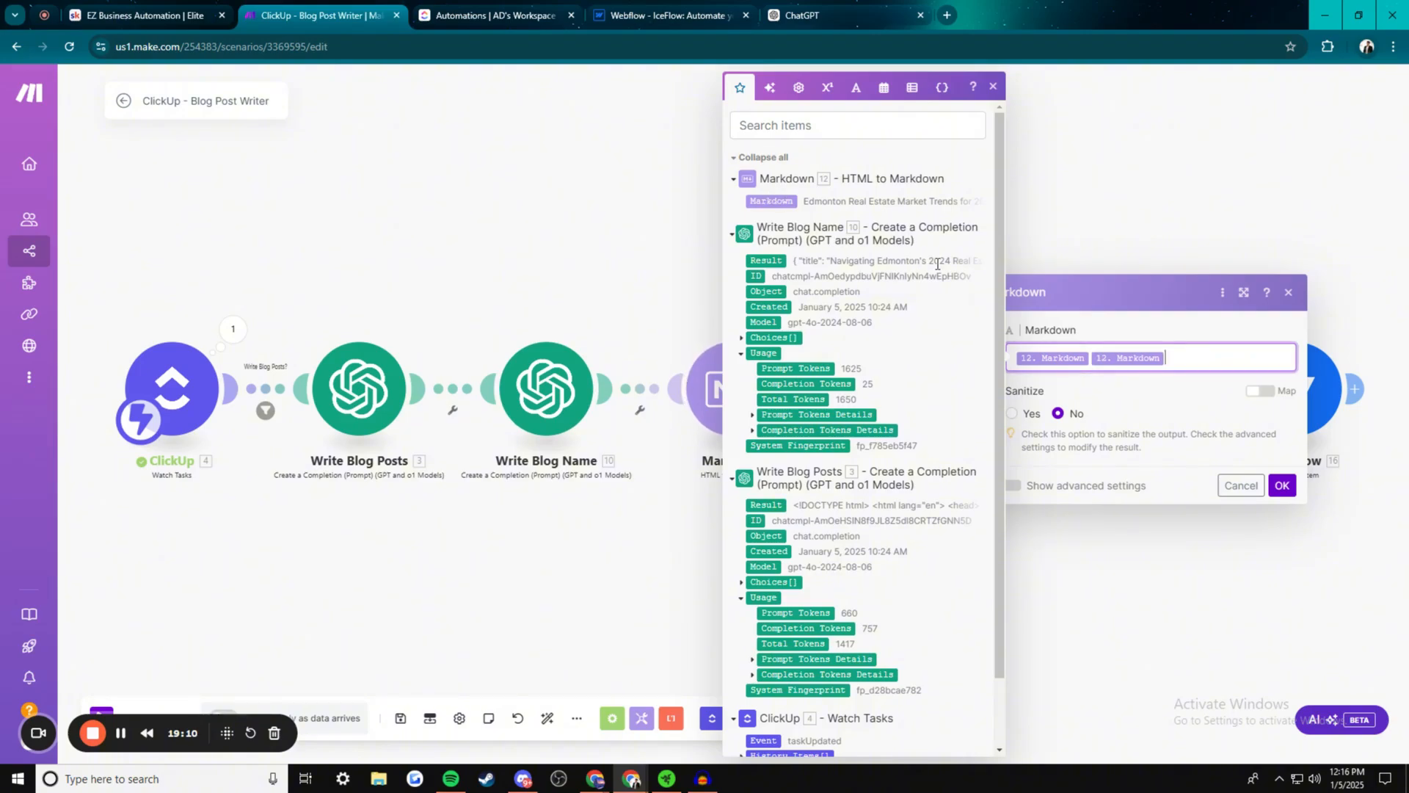
{"action": "left_click", "coordinate": [1285, 490]}
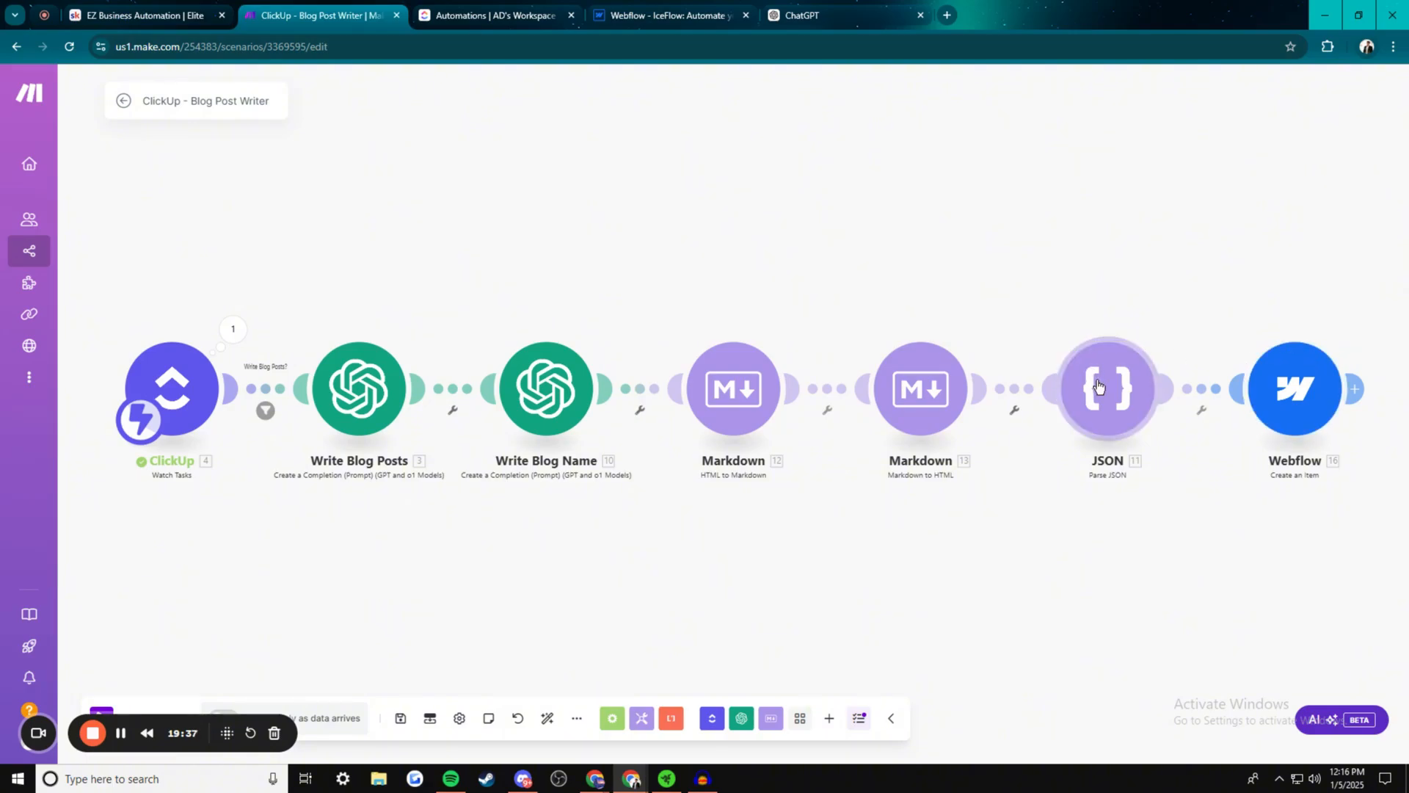
Check which Write Blog Name output feeds the Parse JSON module's JSON string, and review the Write Blog Name module
{"action": "left_click", "coordinate": [1123, 393]}
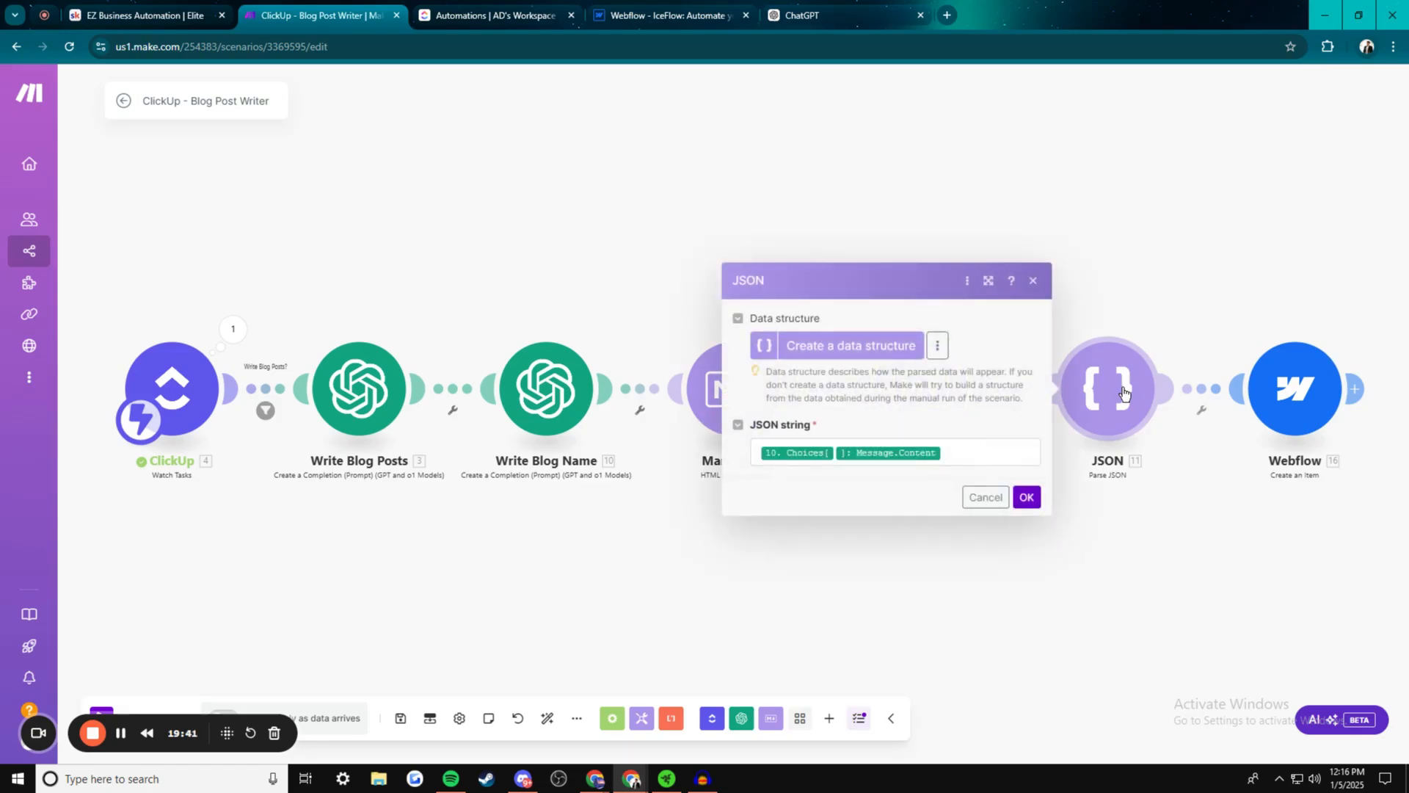
{"action": "left_click", "coordinate": [994, 449]}
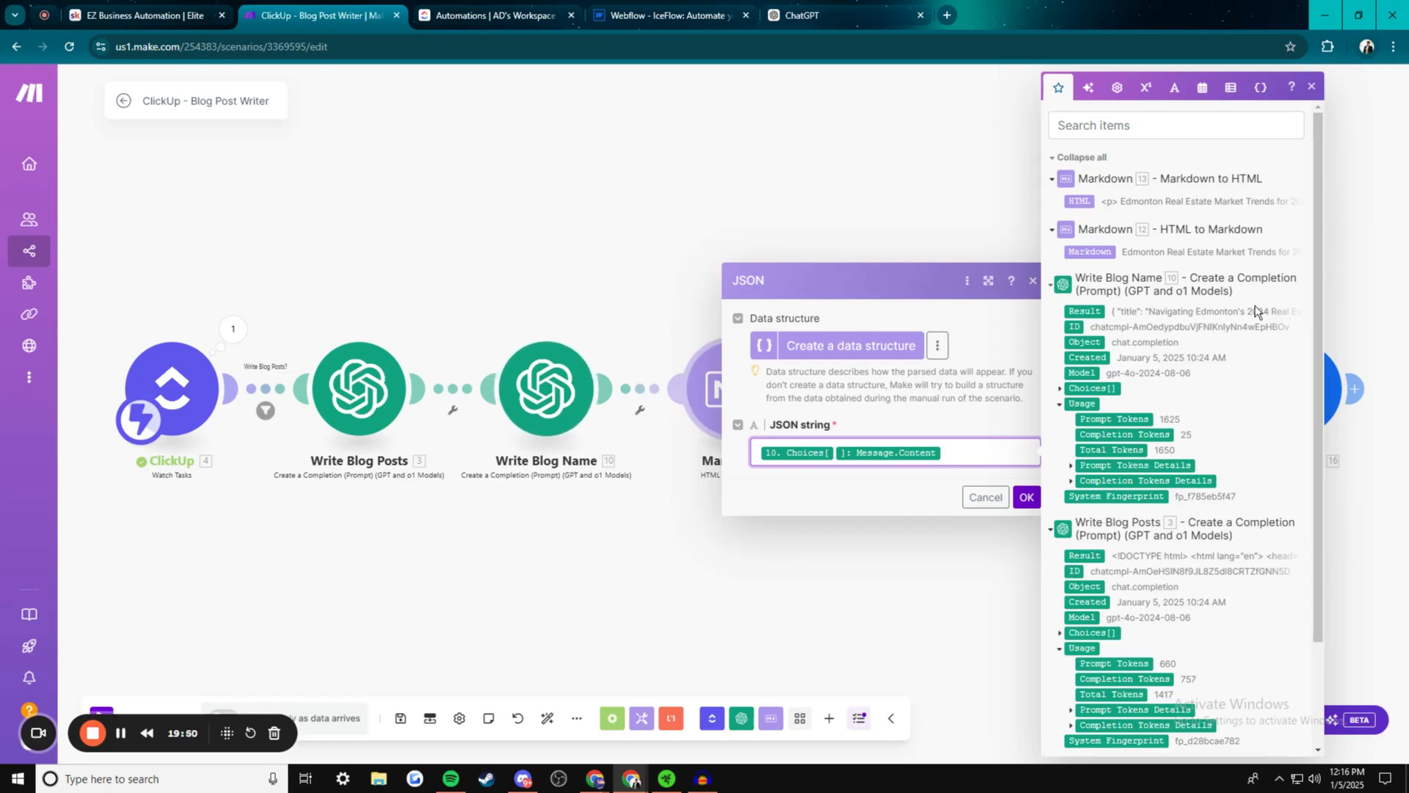
{"action": "left_click", "coordinate": [1060, 388]}
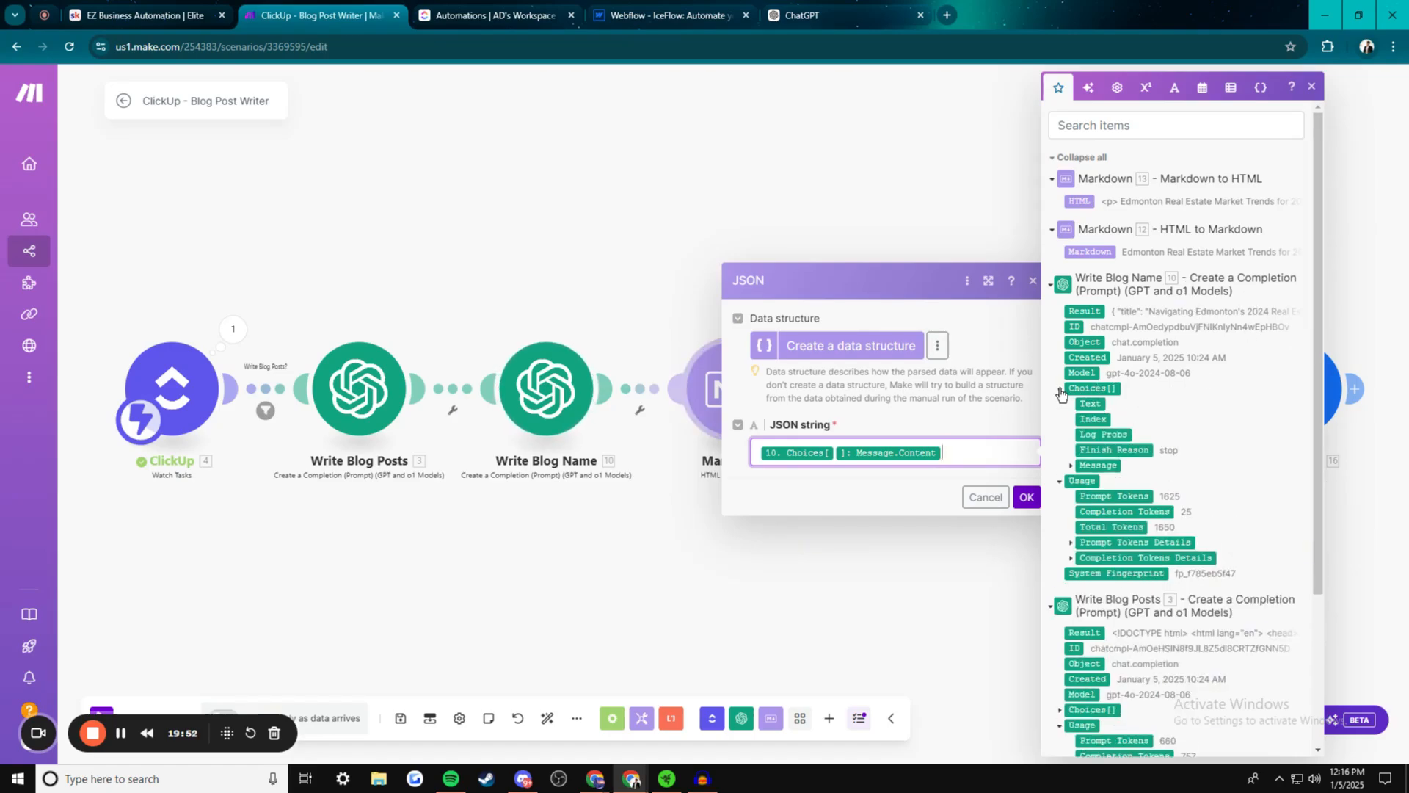
{"action": "left_click", "coordinate": [1070, 465]}
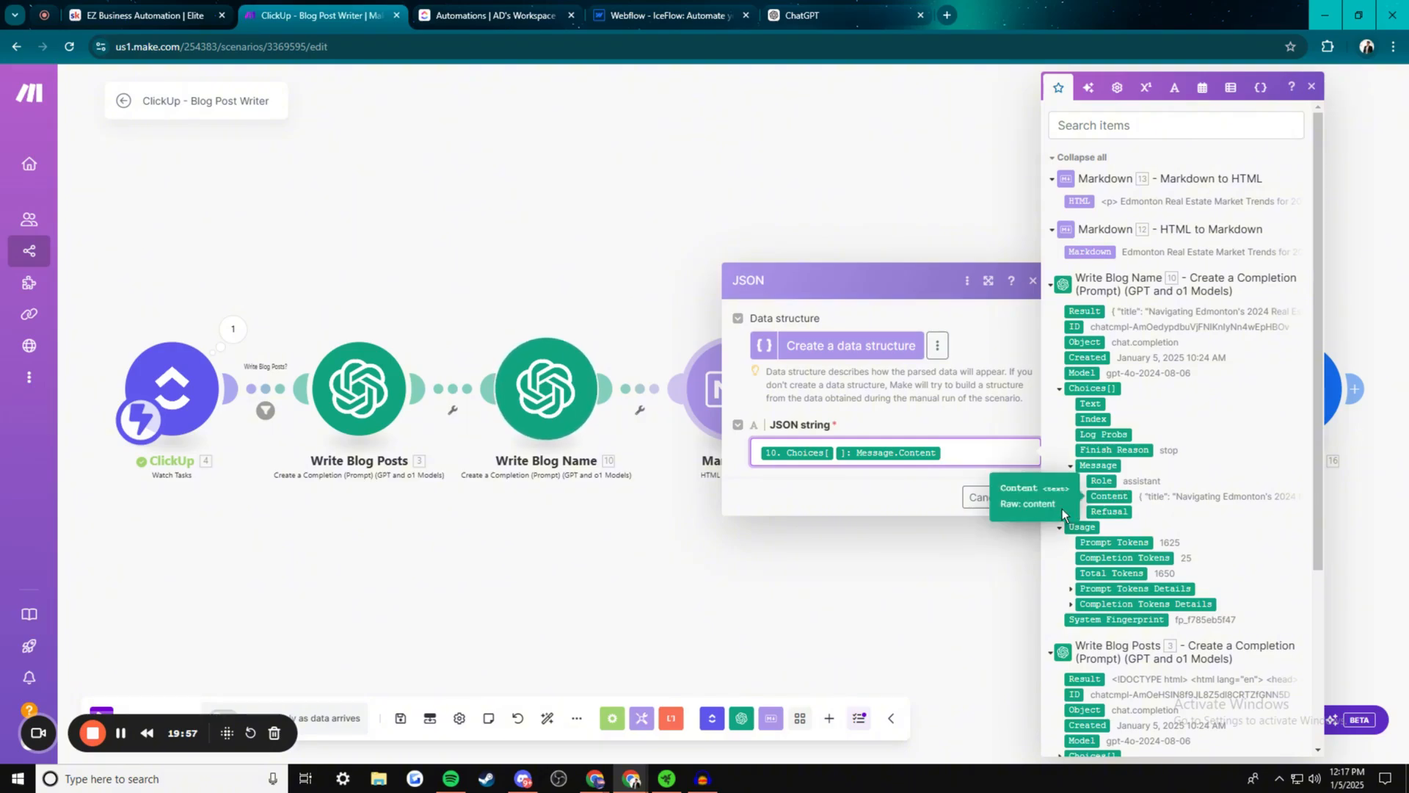
{"action": "left_click", "coordinate": [1027, 498]}
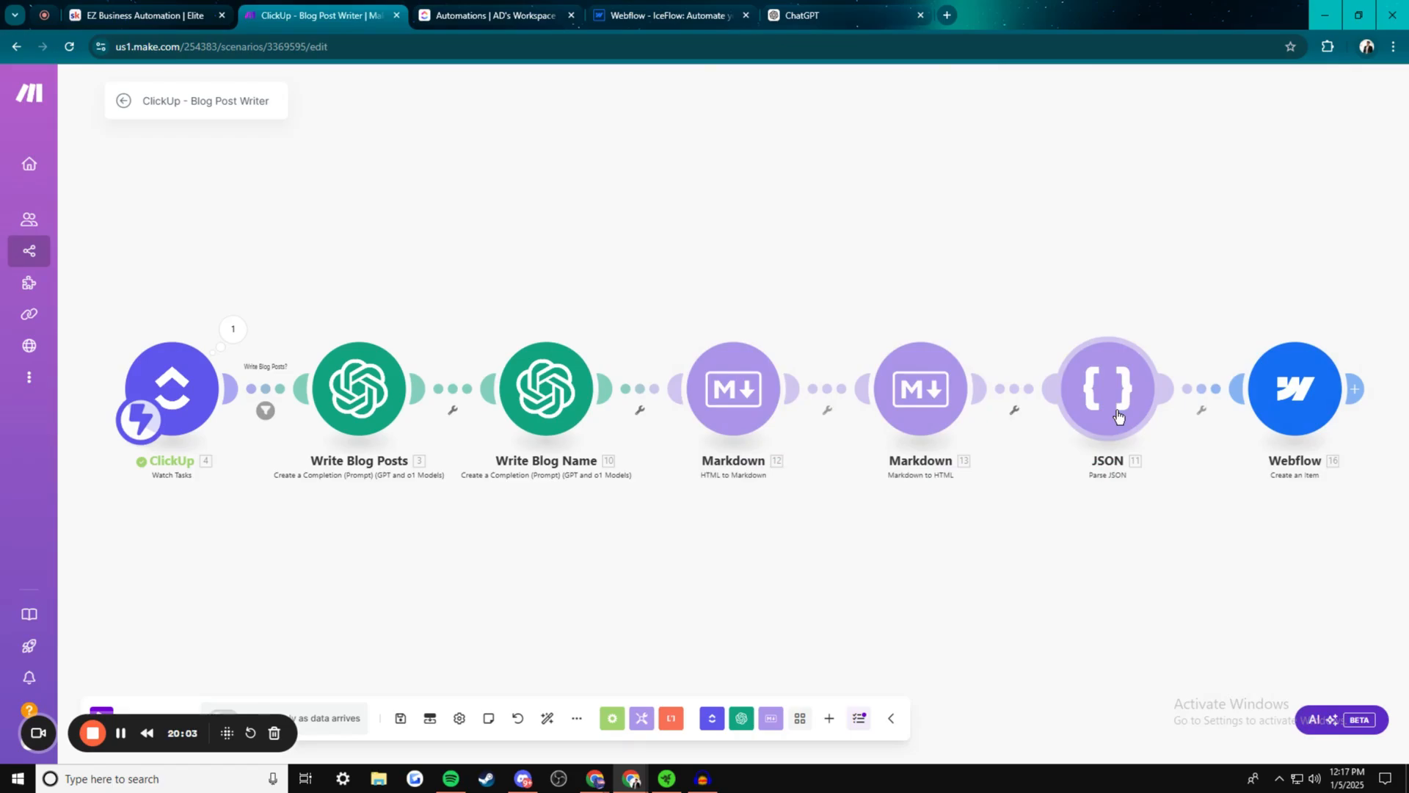
{"action": "left_click", "coordinate": [558, 402]}
{"action": "left_click", "coordinate": [579, 235]}
Open the Webflow Create an Item module's settings and compare its site and collection with the Webflow site
{"action": "left_click", "coordinate": [1296, 396]}
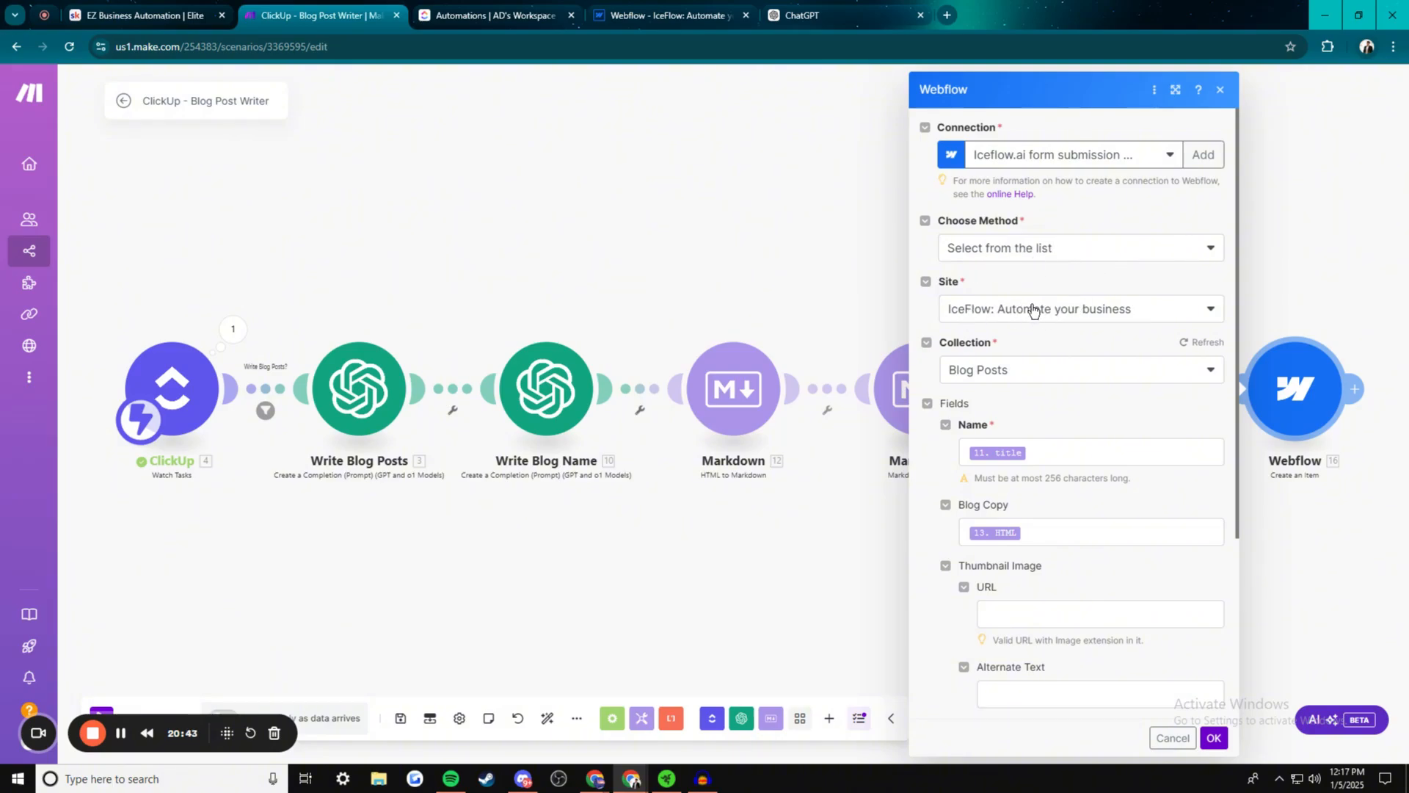
{"action": "left_click", "coordinate": [668, 14]}
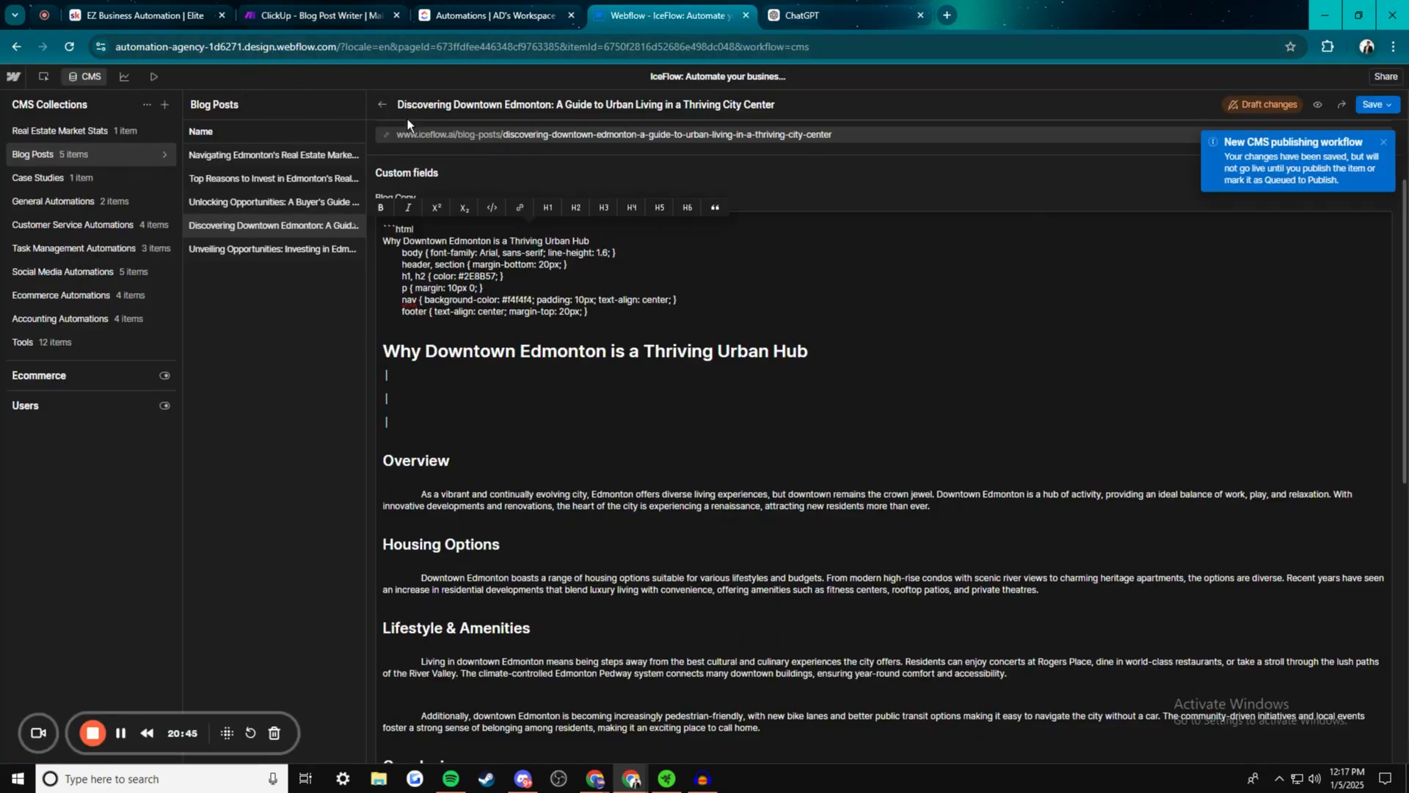
{"action": "left_click", "coordinate": [75, 77]}
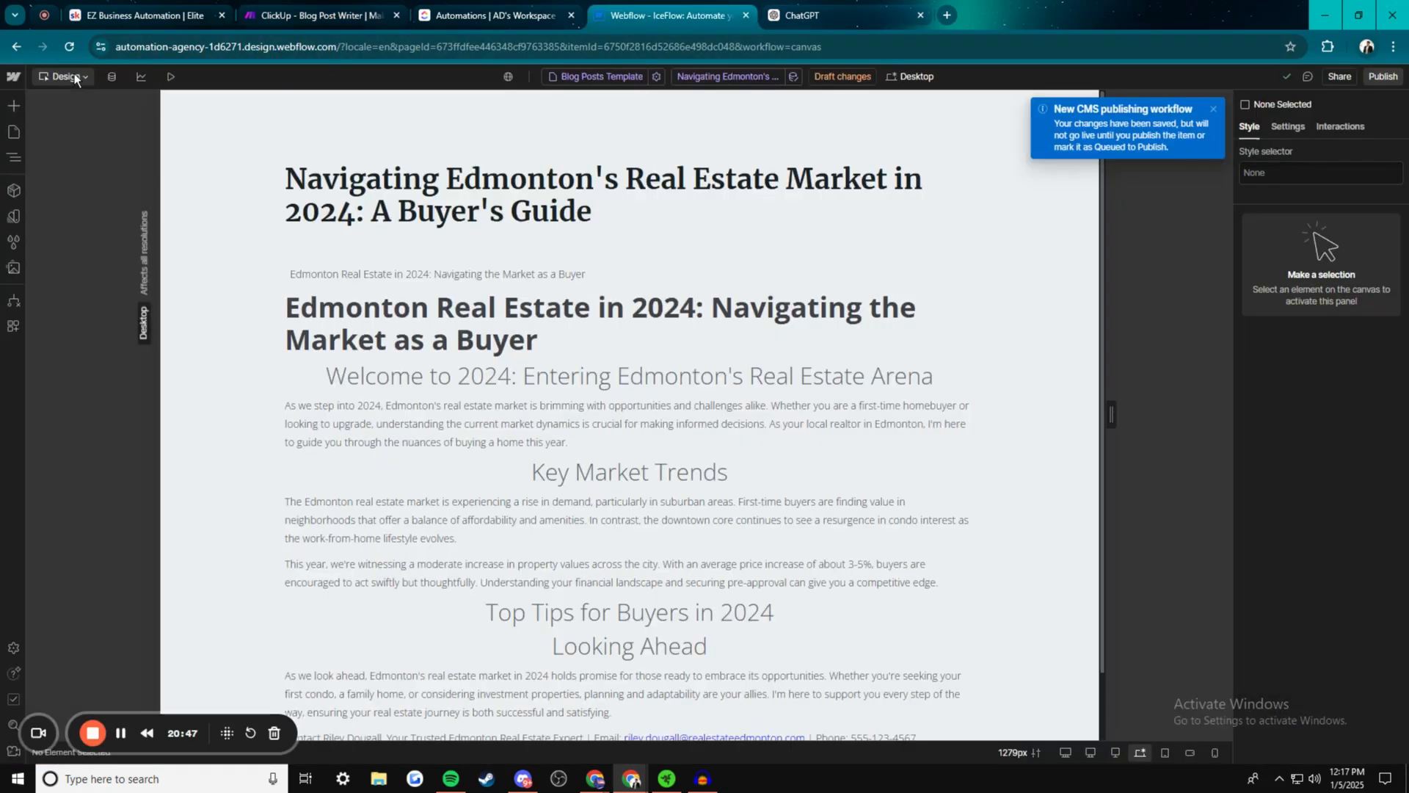
{"action": "left_click", "coordinate": [352, 10]}
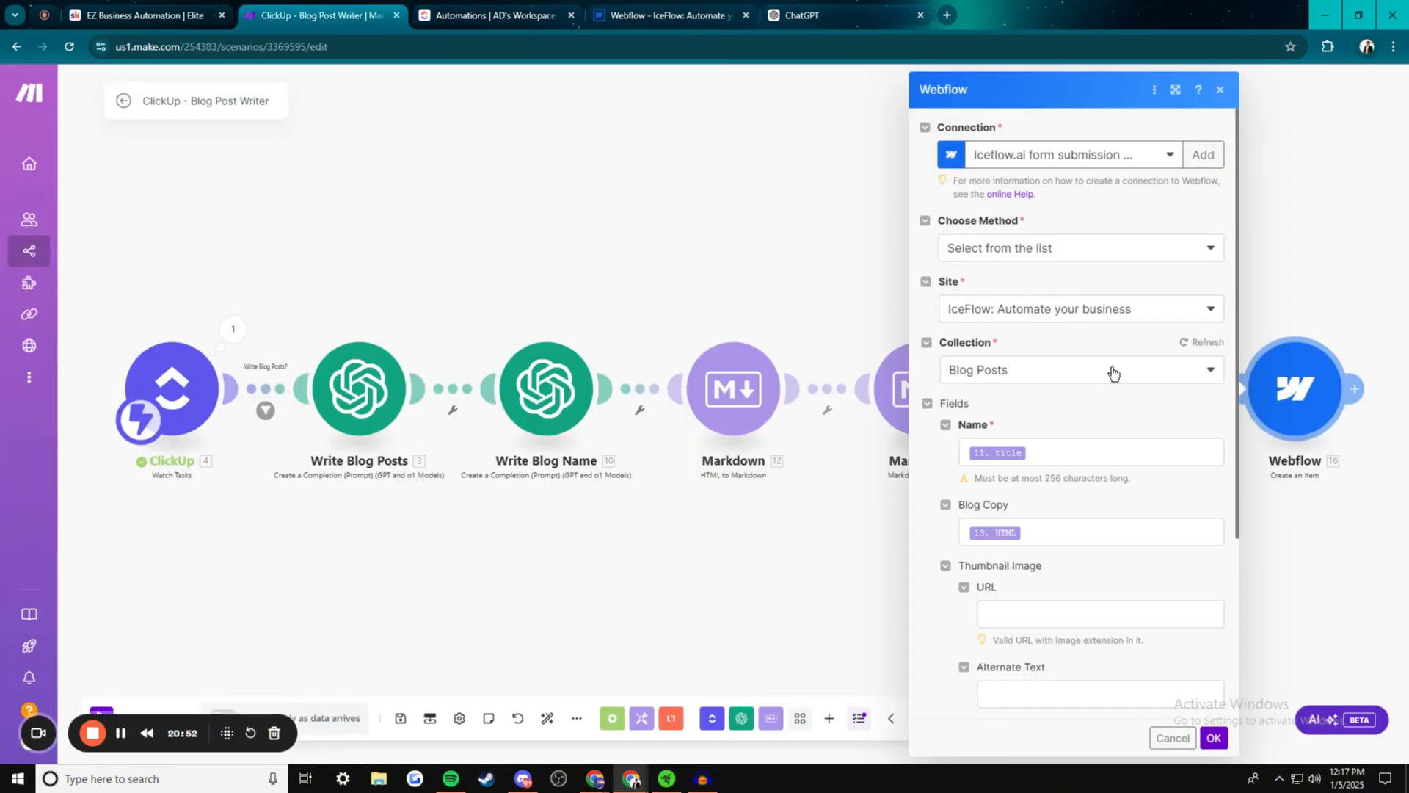
{"action": "left_click", "coordinate": [664, 15]}
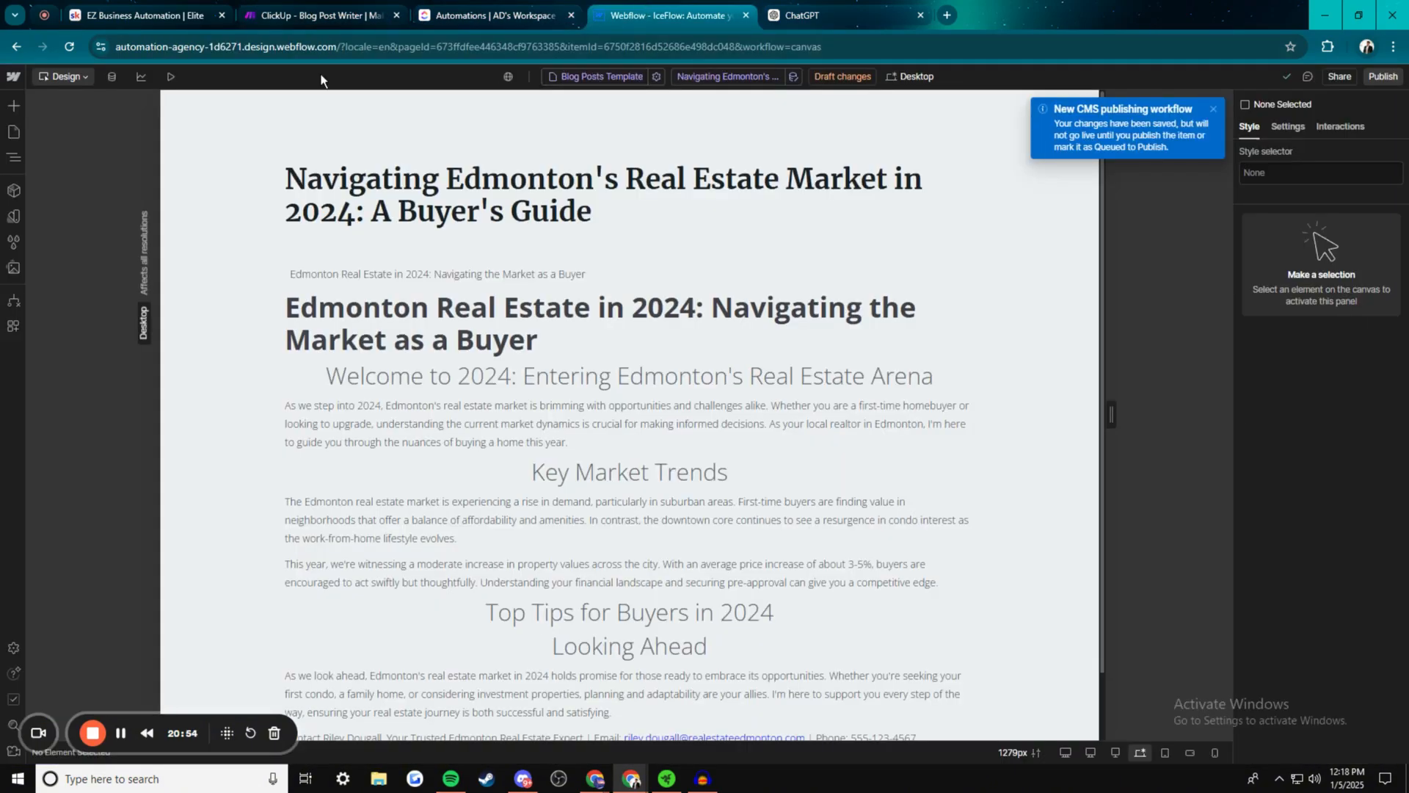
Start a new CMS collection in Webflow and show the available custom field types
{"action": "left_click", "coordinate": [110, 76]}
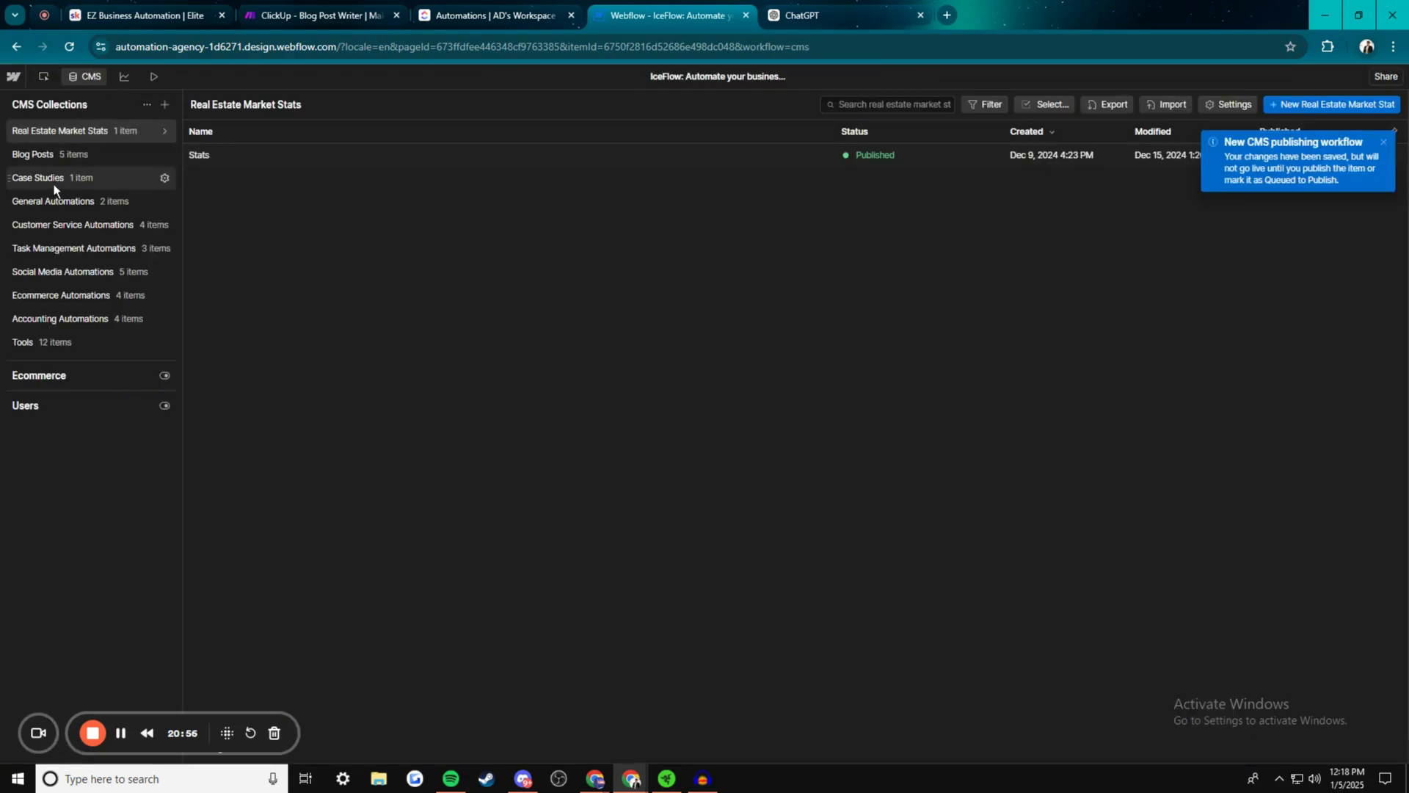
{"action": "left_click", "coordinate": [165, 104]}
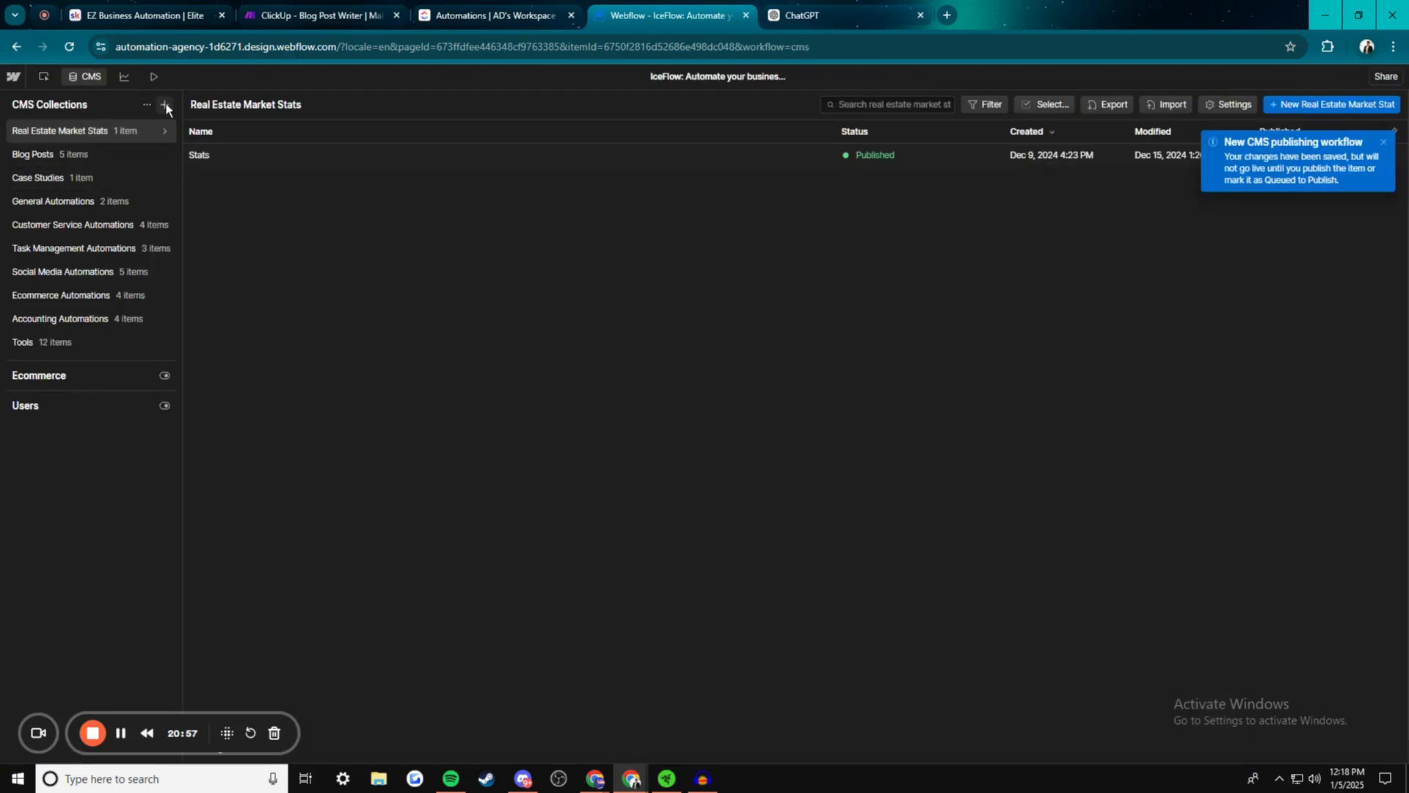
{"action": "left_click", "coordinate": [249, 248]}
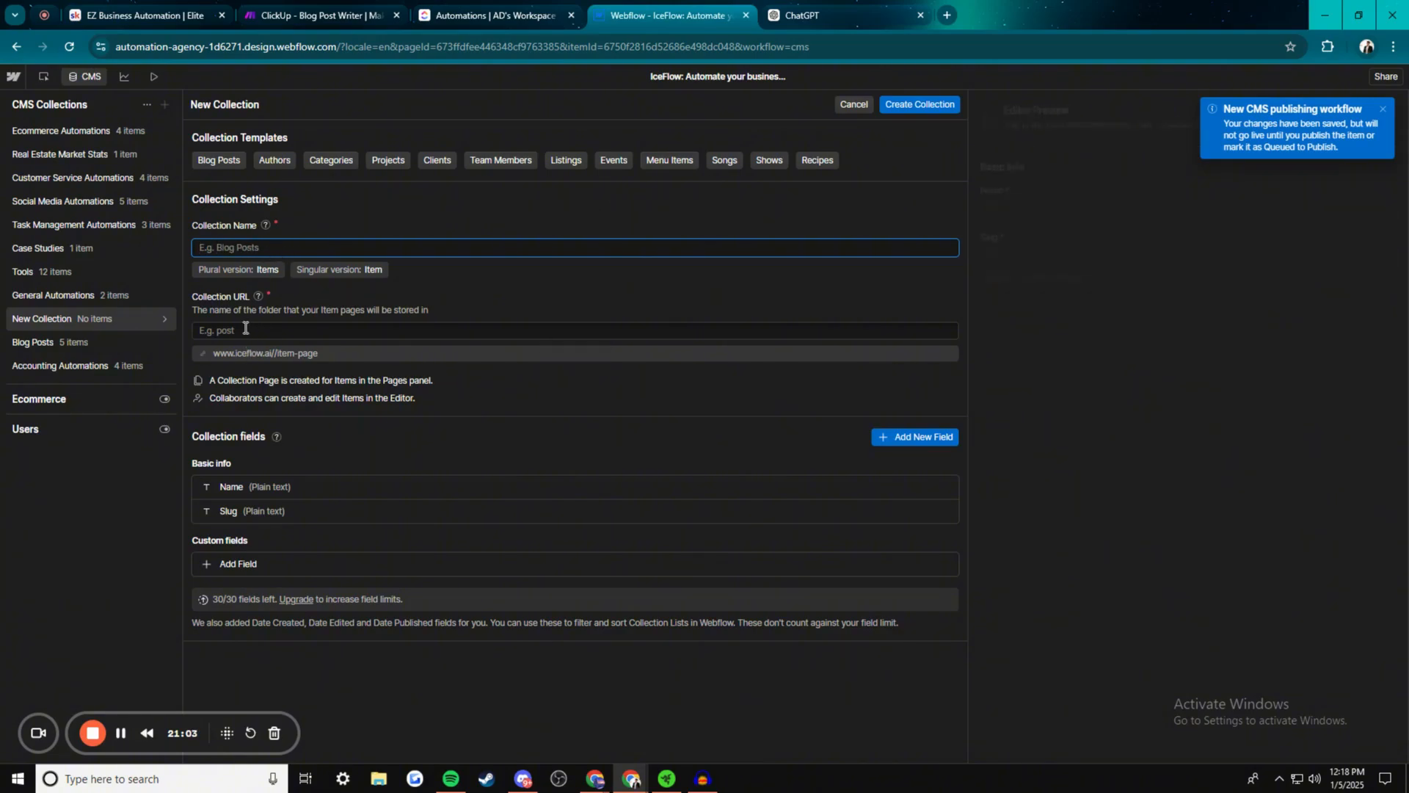
{"action": "left_click", "coordinate": [207, 567]}
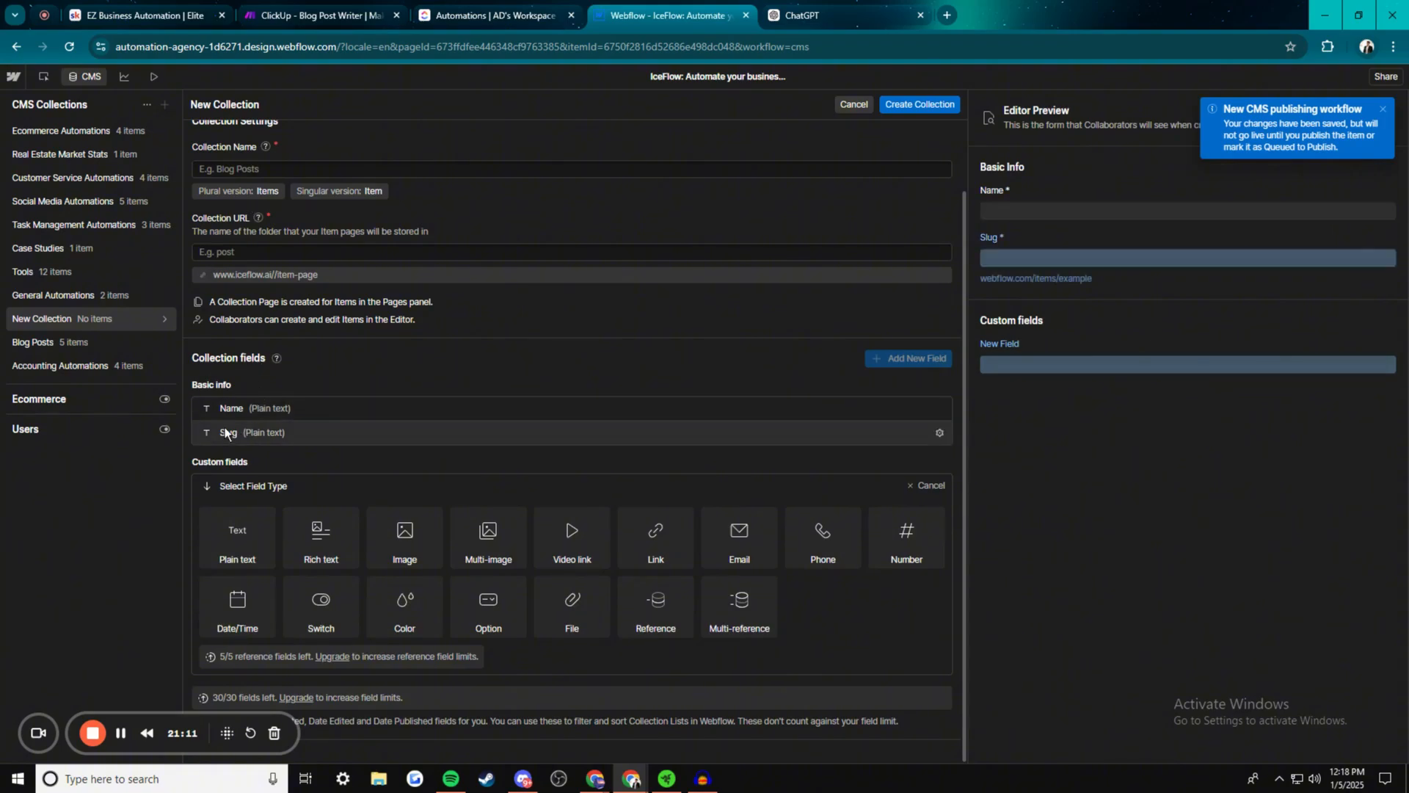
Add a rich text field labelled "blog copy" to the new collection, and discard the collection
{"action": "left_click", "coordinate": [332, 534]}
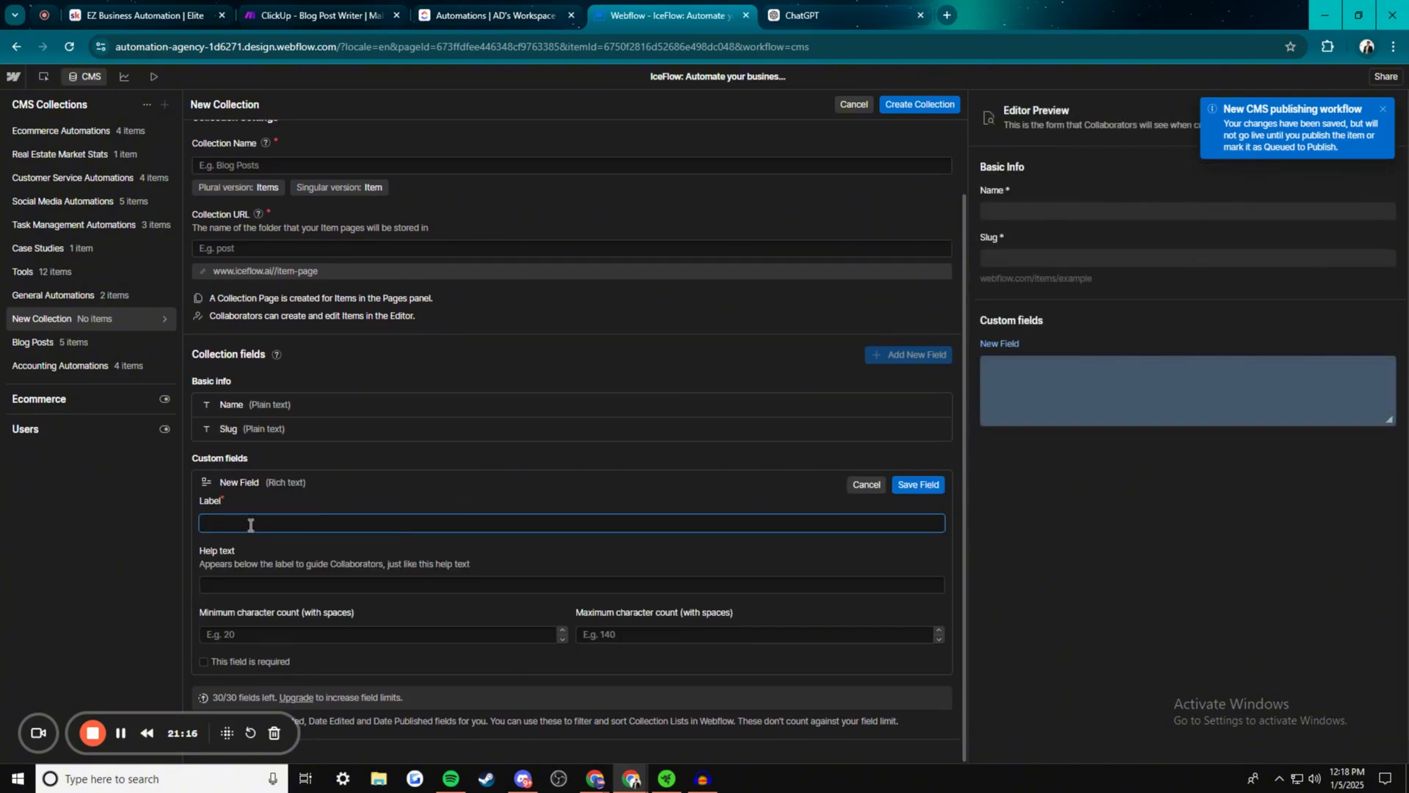
{"action": "left_click", "coordinate": [918, 485]}
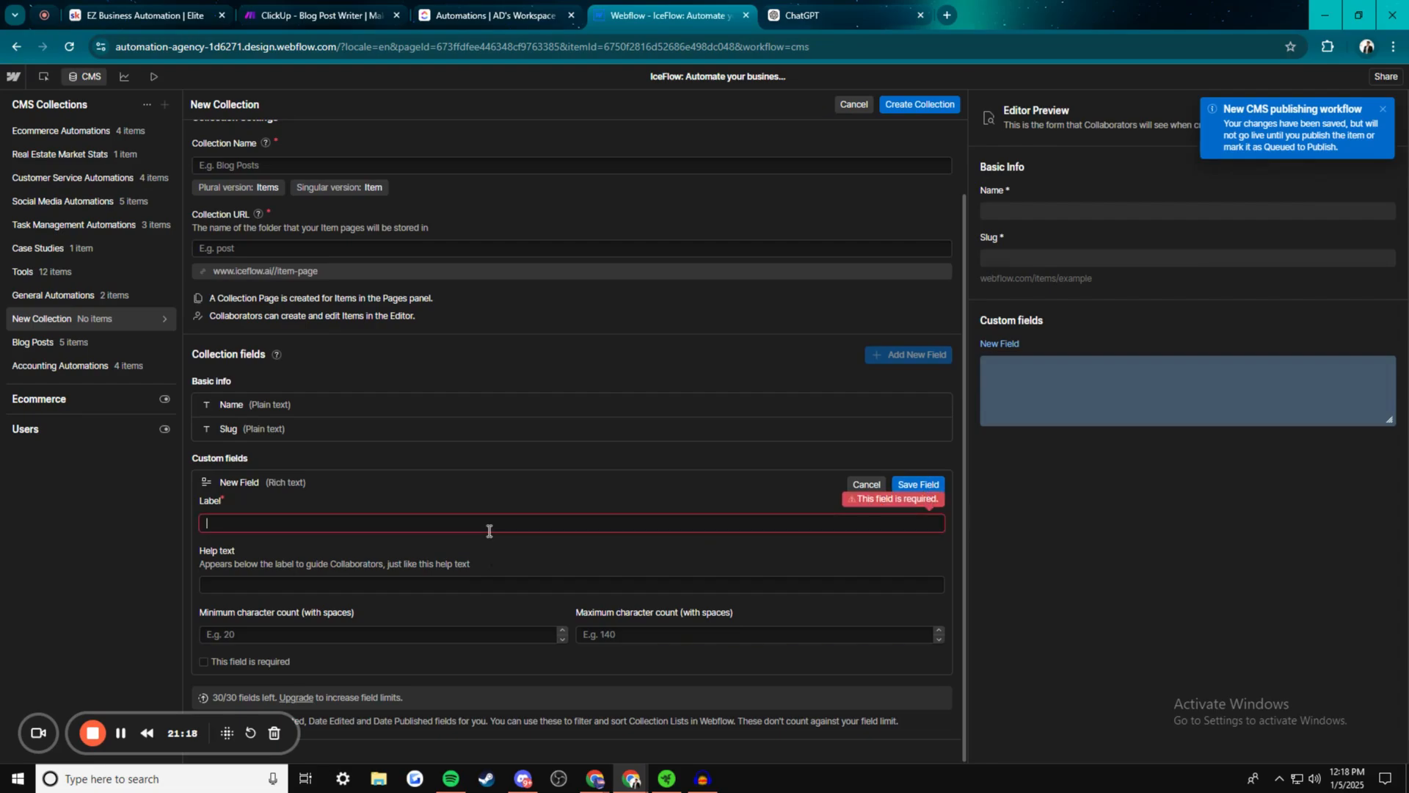
{"action": "type", "text": "blog copu"}
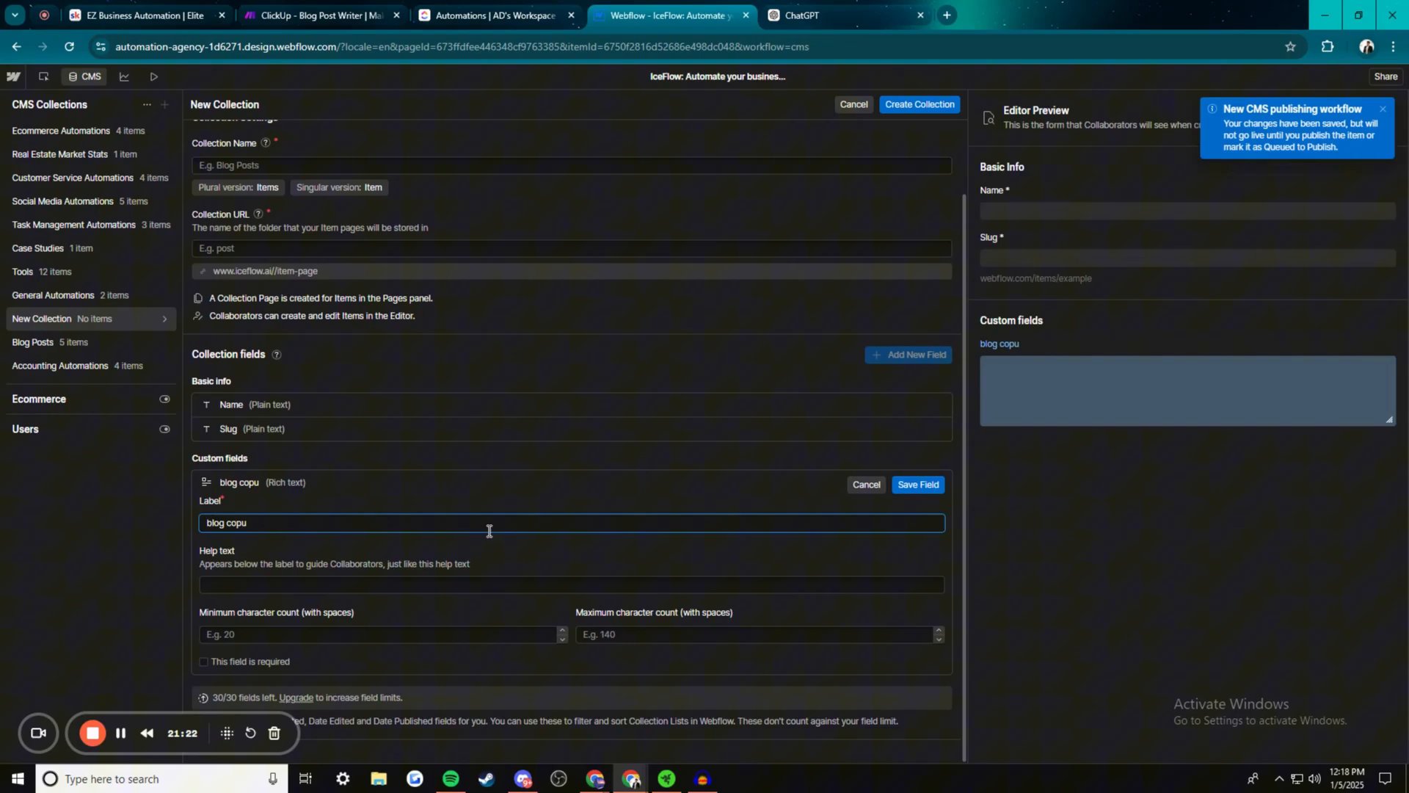
{"action": "key", "text": "BackSpace"}
{"action": "type", "text": "y"}
{"action": "left_click", "coordinate": [922, 485]}
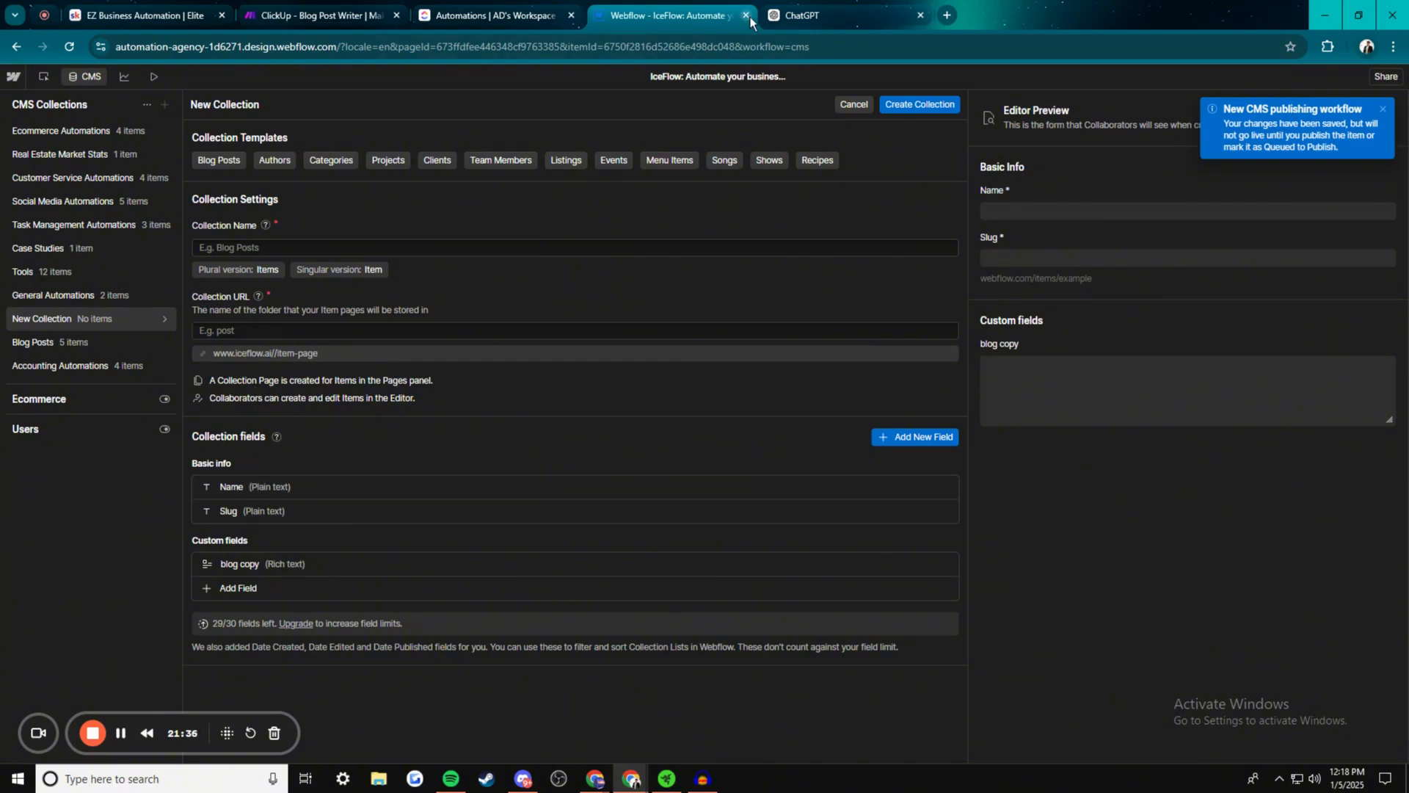
{"action": "left_click", "coordinate": [851, 105]}
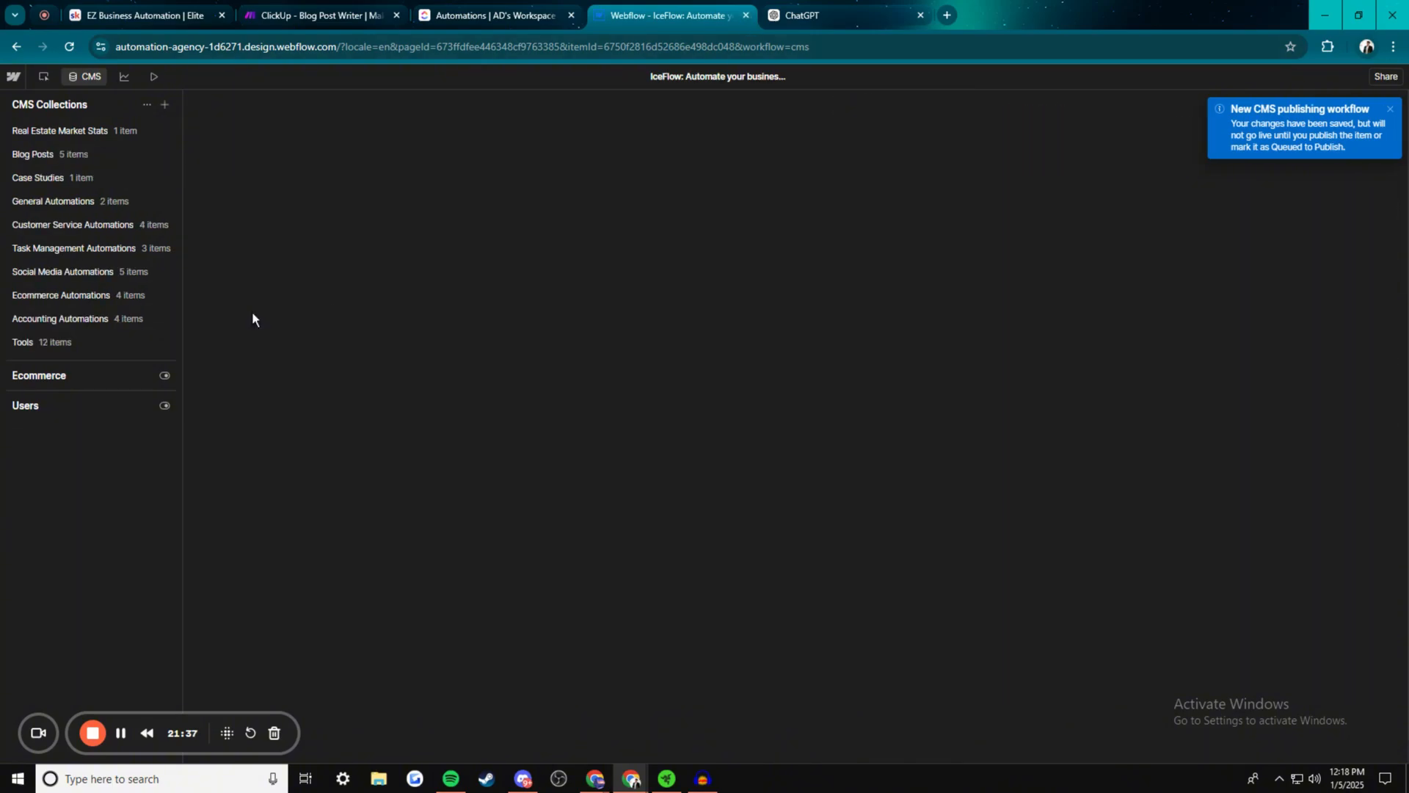
Open the Blog Posts collection in Webflow and compare it with the collection chosen in Make's Webflow module
{"action": "left_click", "coordinate": [66, 155]}
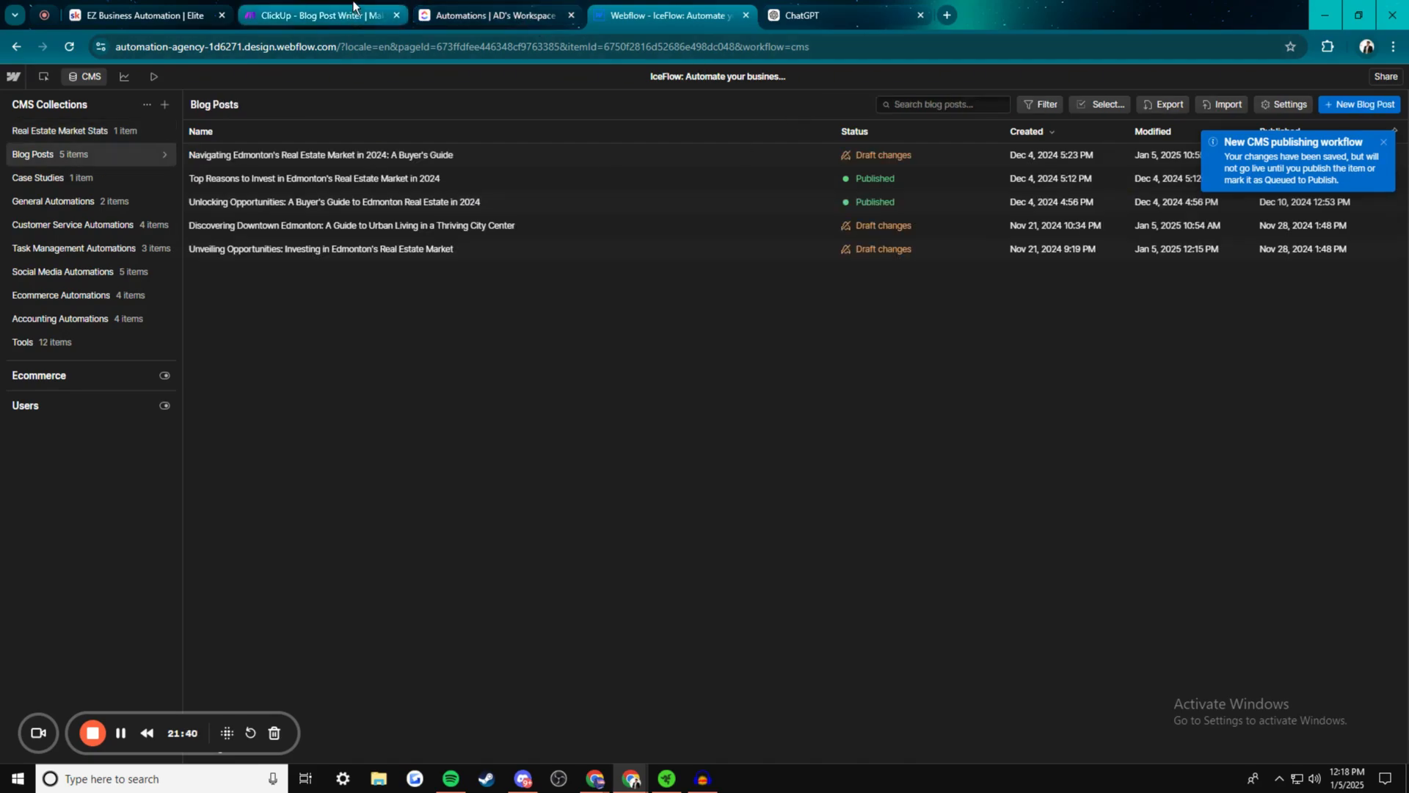
{"action": "left_click", "coordinate": [284, 18]}
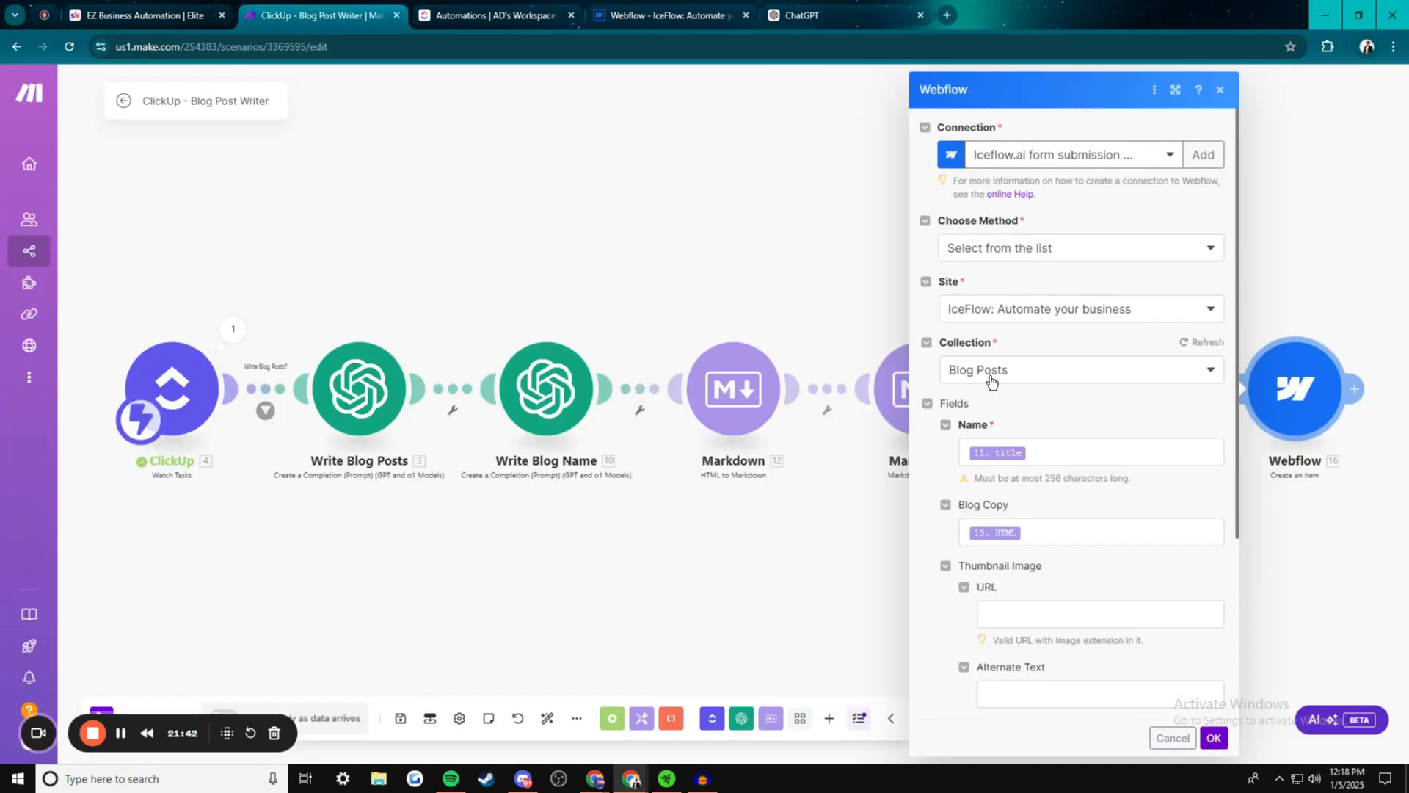
{"action": "left_click", "coordinate": [688, 10]}
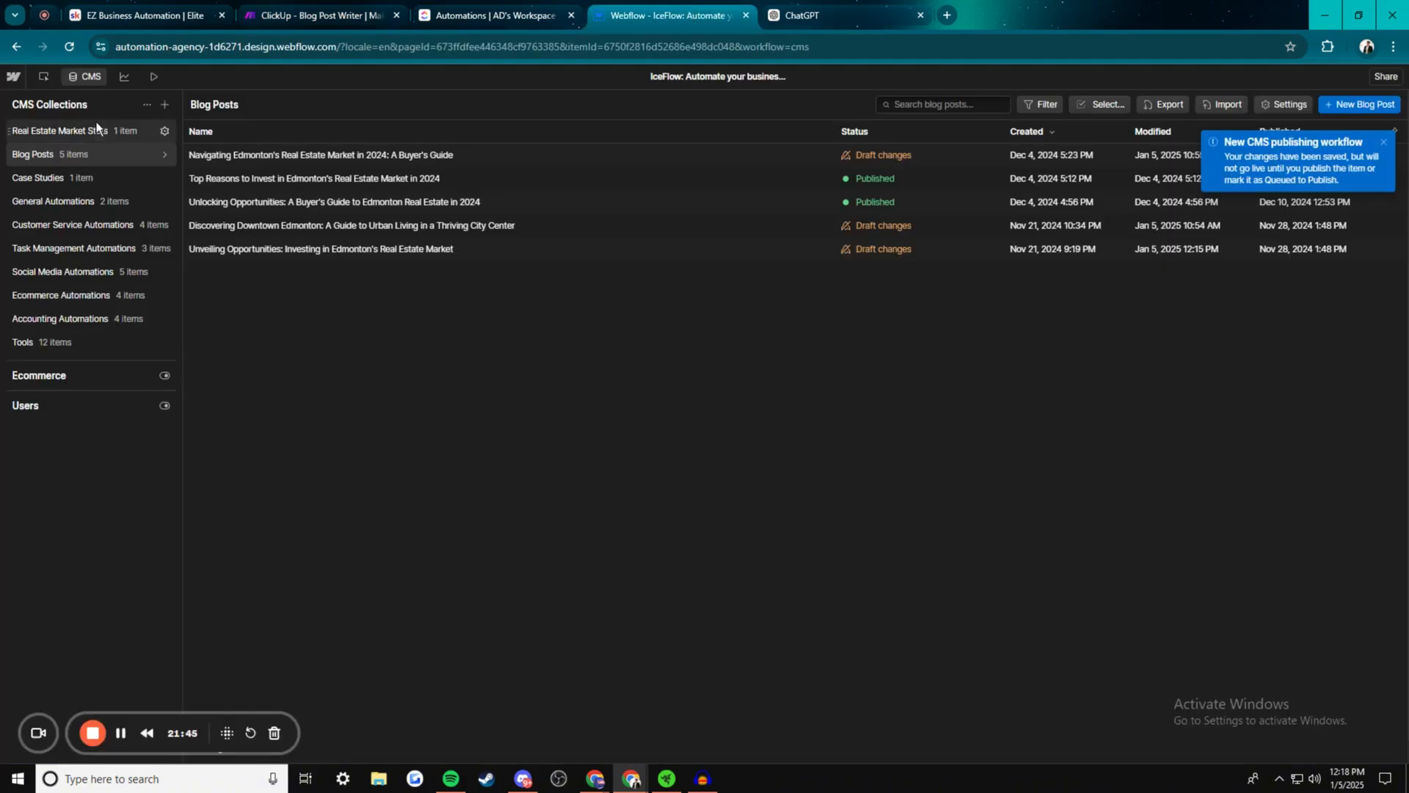
{"action": "left_click", "coordinate": [341, 6]}
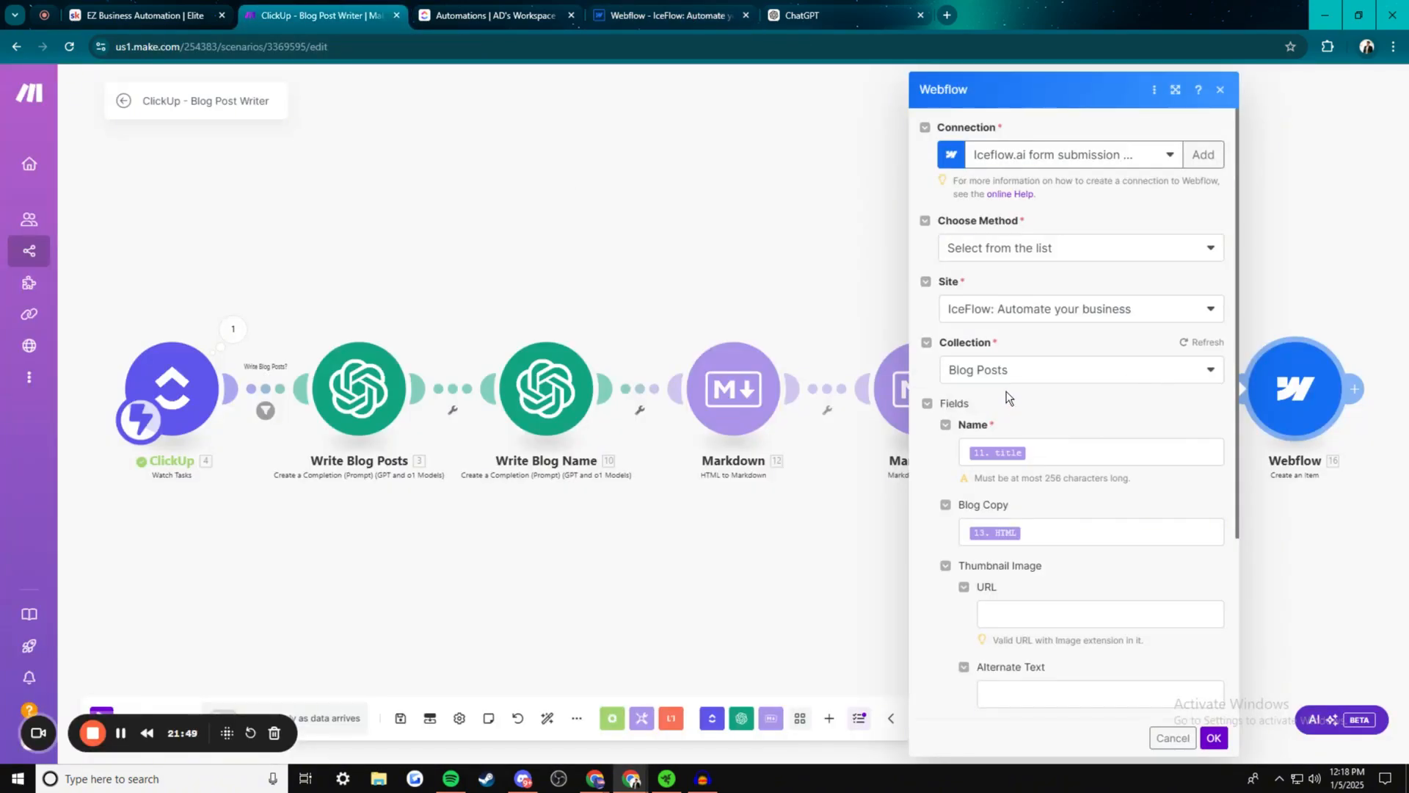
Examine which module outputs are mapped to the Name and Blog Copy fields of the Webflow module
{"action": "scroll", "coordinate": [1076, 494], "scroll_direction": "down", "scroll_amount": 3}
{"action": "scroll", "coordinate": [1051, 432], "scroll_direction": "up", "scroll_amount": 2}
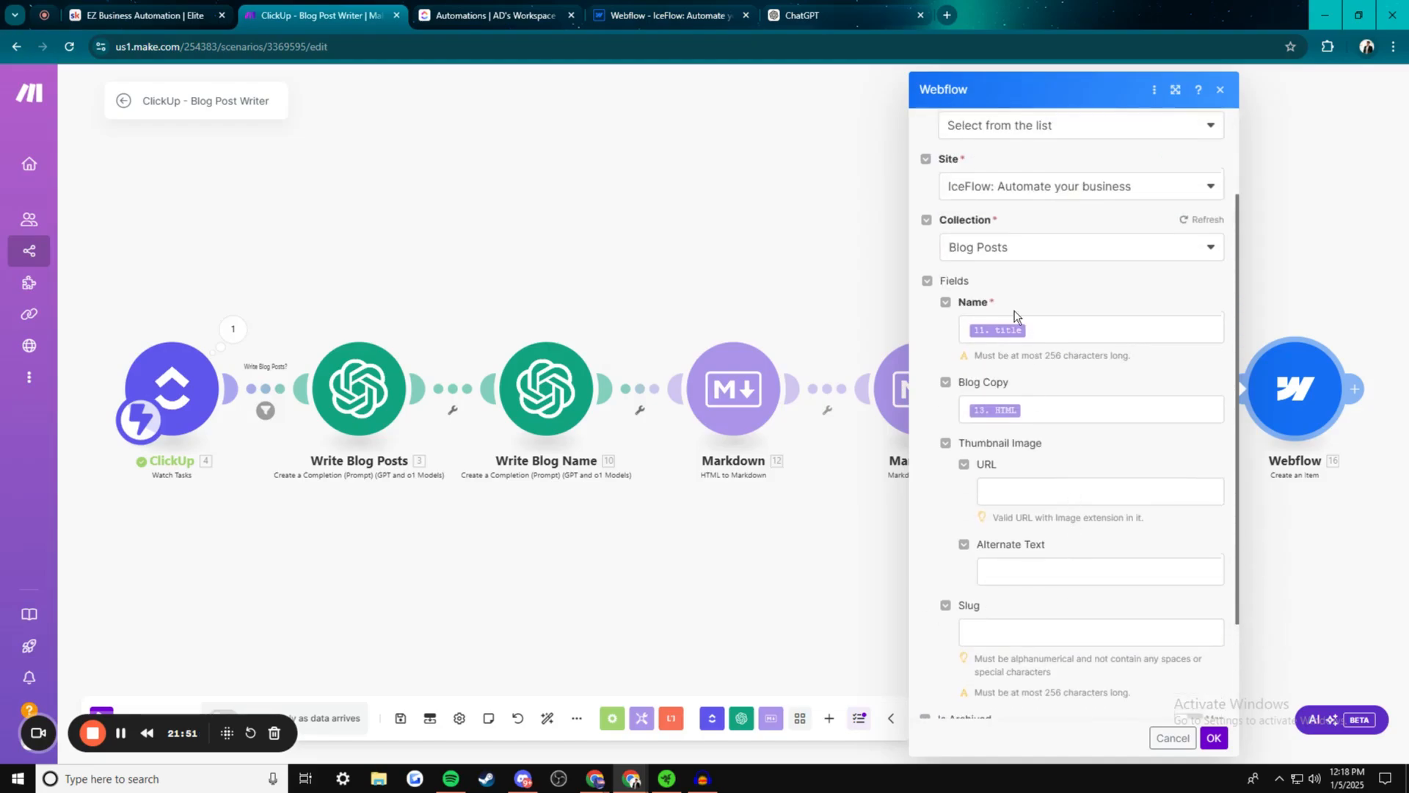
{"action": "left_click", "coordinate": [1036, 323]}
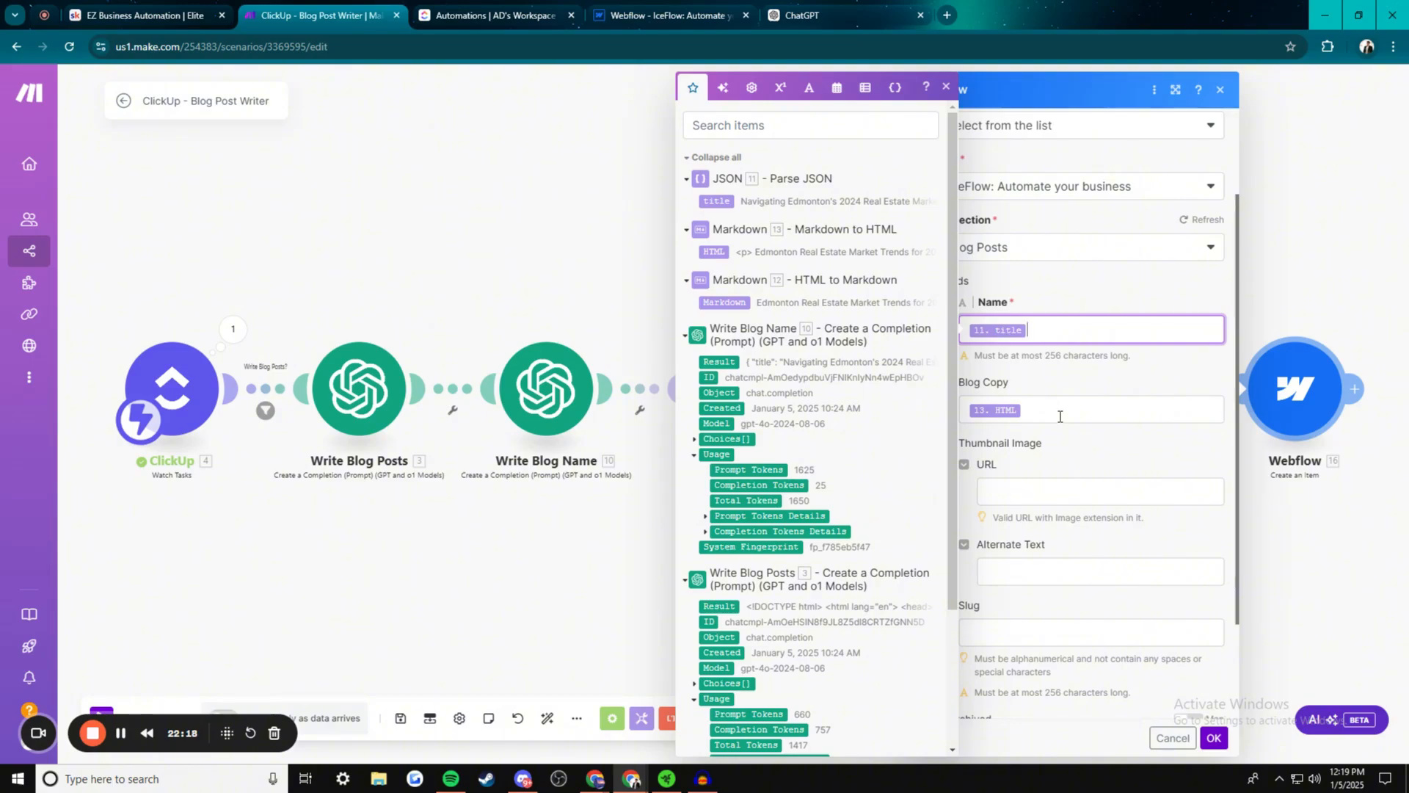
{"action": "left_click", "coordinate": [1060, 416]}
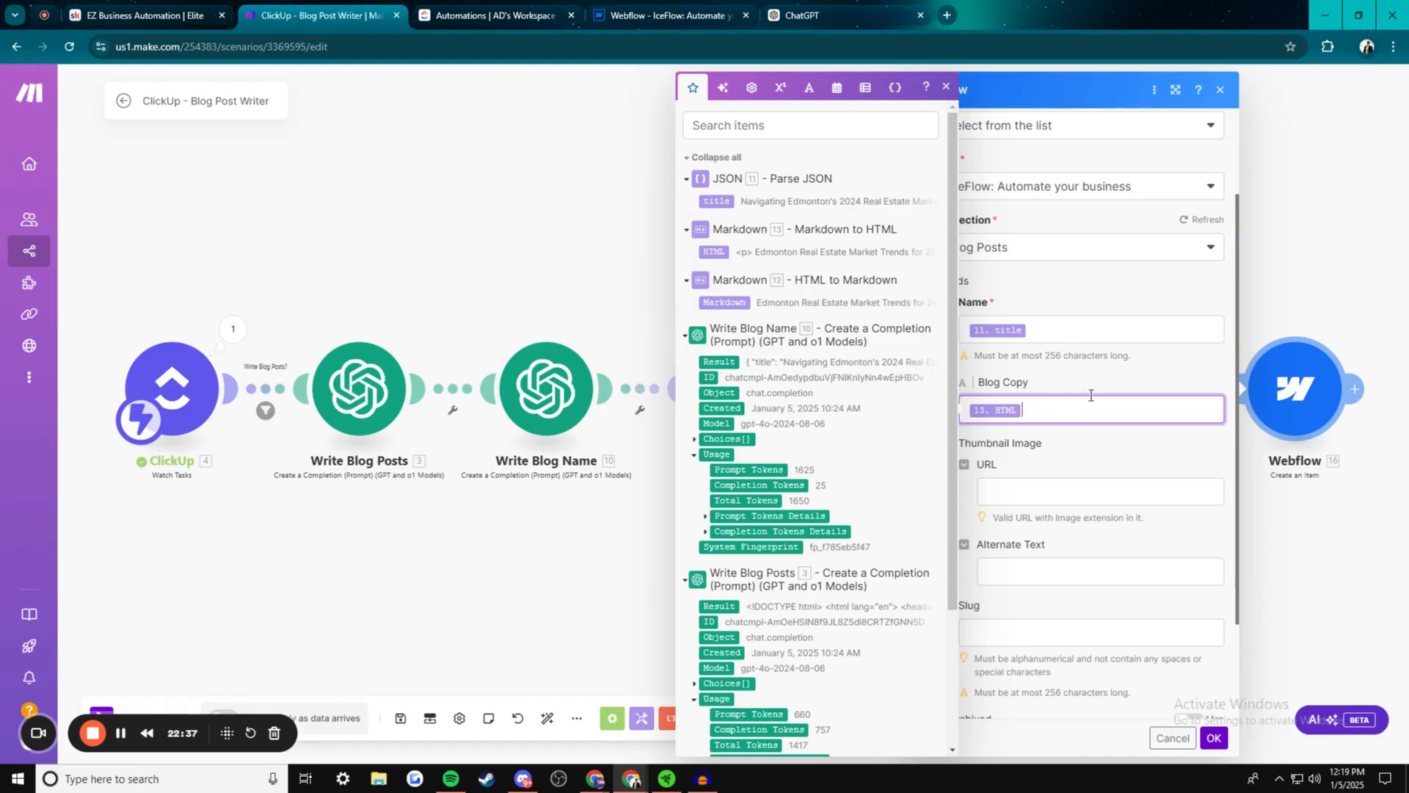
Review the Webflow module's mapped blog copy, thumbnail image, slug, archived and draft fields, and accept the module settings
{"action": "left_click", "coordinate": [1092, 393]}
{"action": "scroll", "coordinate": [1076, 396], "scroll_direction": "down", "scroll_amount": 2}
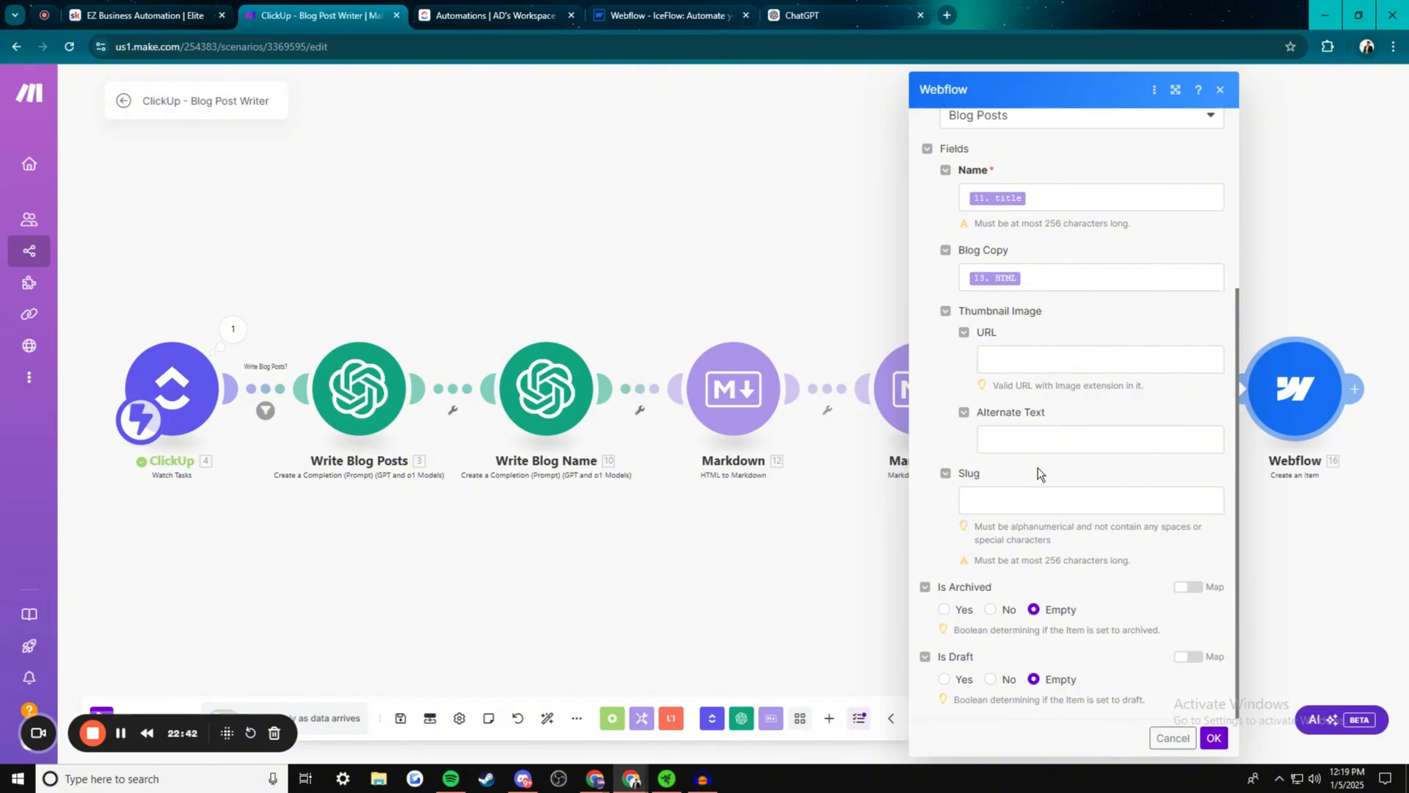
{"action": "left_click", "coordinate": [1043, 365]}
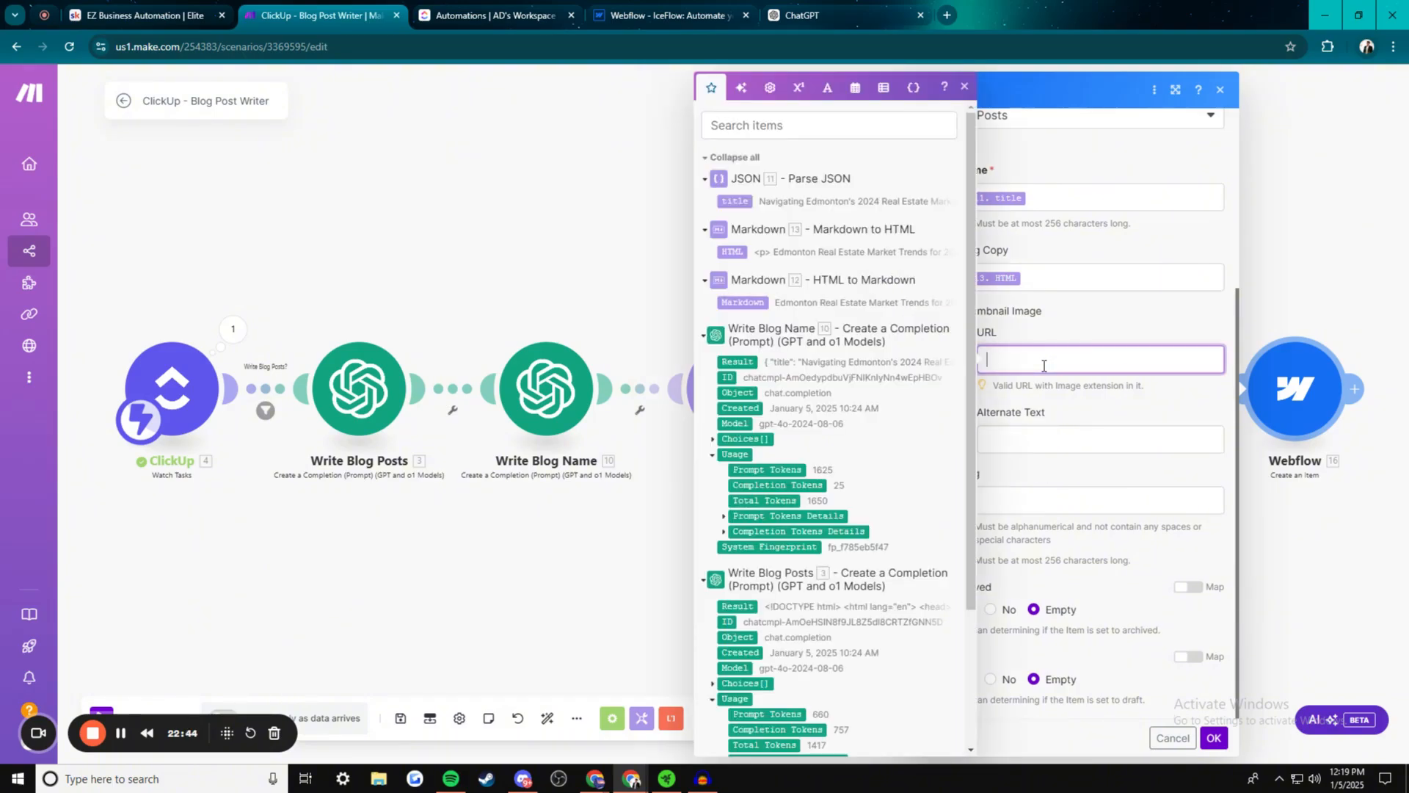
{"action": "left_click", "coordinate": [1086, 317]}
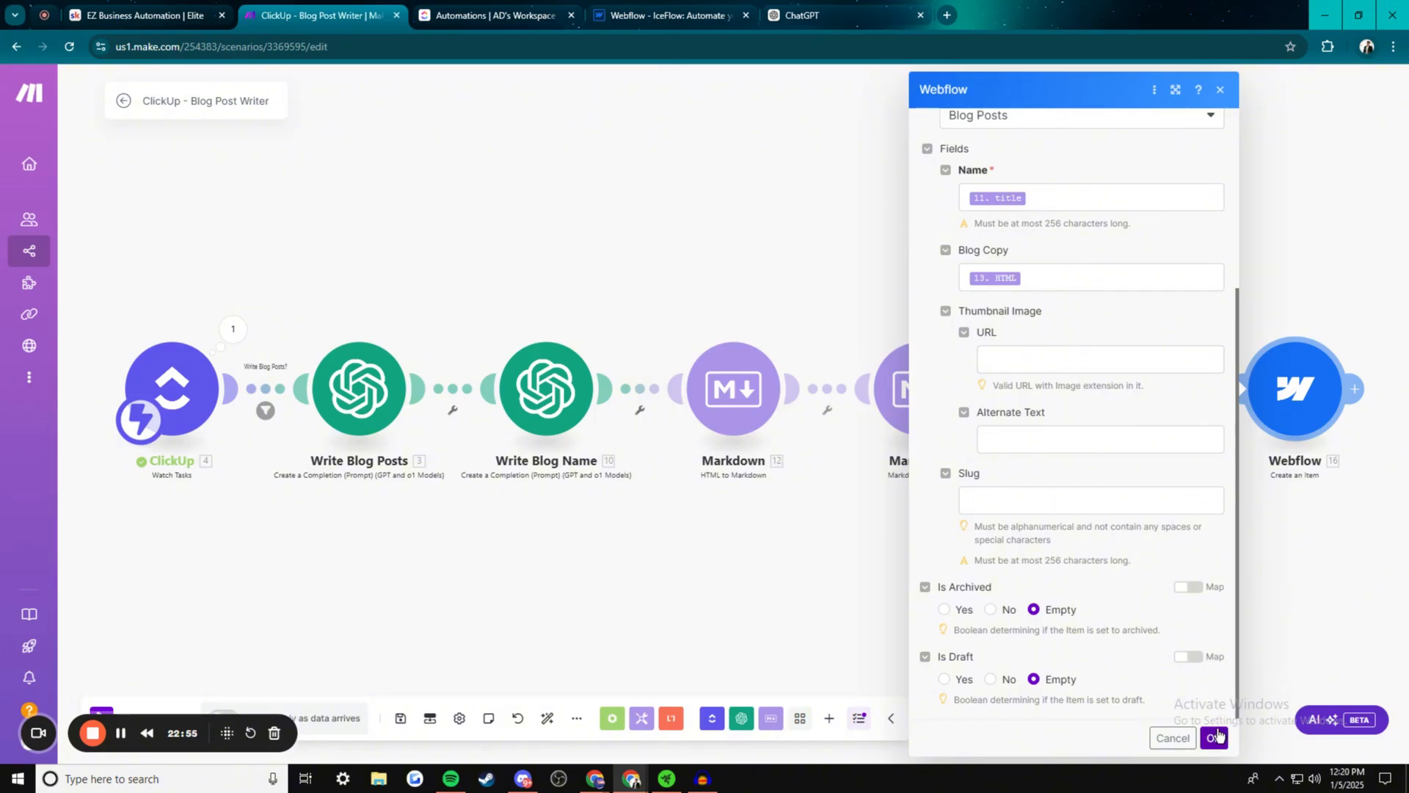
{"action": "scroll", "coordinate": [1059, 336], "scroll_direction": "up", "scroll_amount": 5}
{"action": "scroll", "coordinate": [1058, 336], "scroll_direction": "down", "scroll_amount": 5}
{"action": "left_click", "coordinate": [1214, 737]}
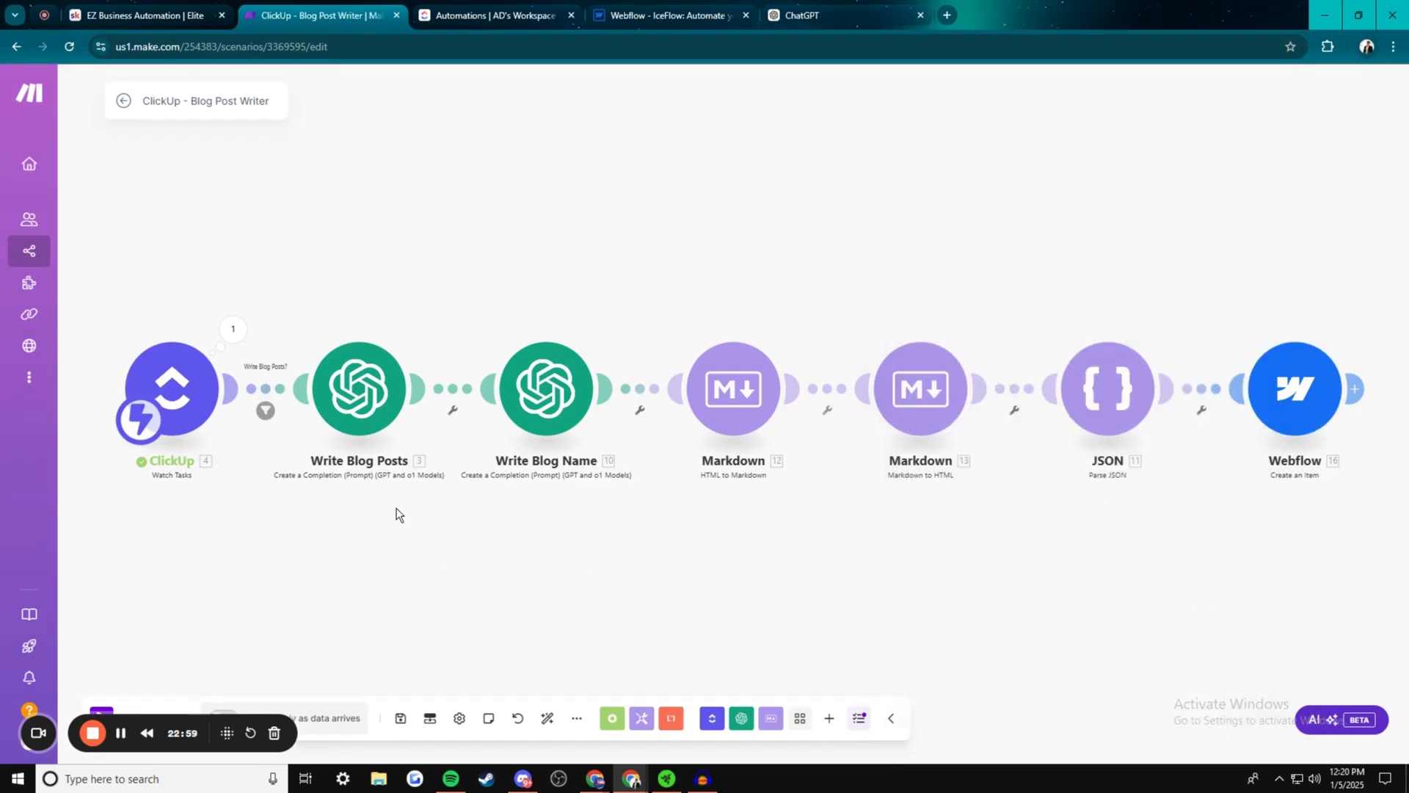
Compare the Make scenario with the Write Blog Posts field in ClickUp and the Blog Posts collection in Webflow
{"action": "left_click", "coordinate": [664, 15]}
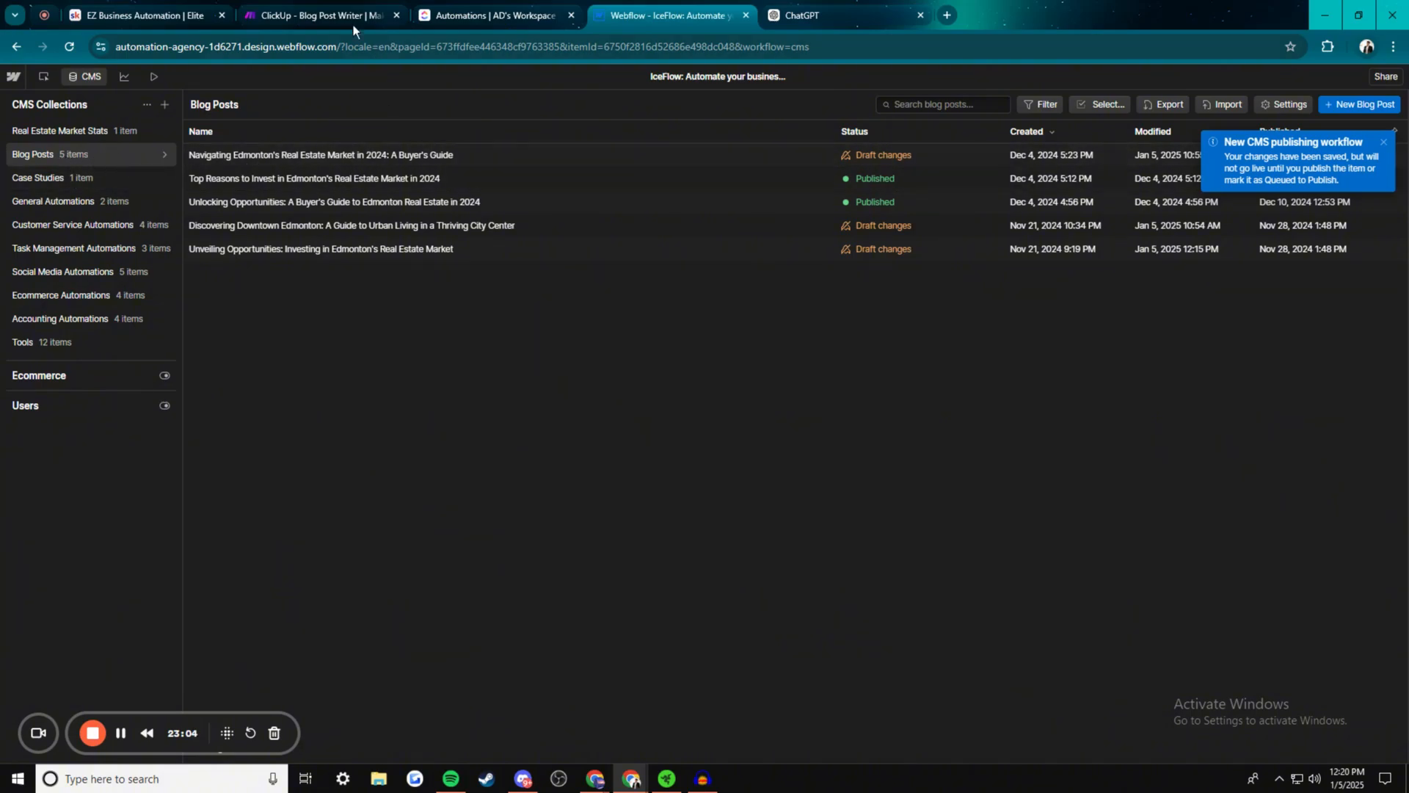
{"action": "left_click", "coordinate": [334, 15]}
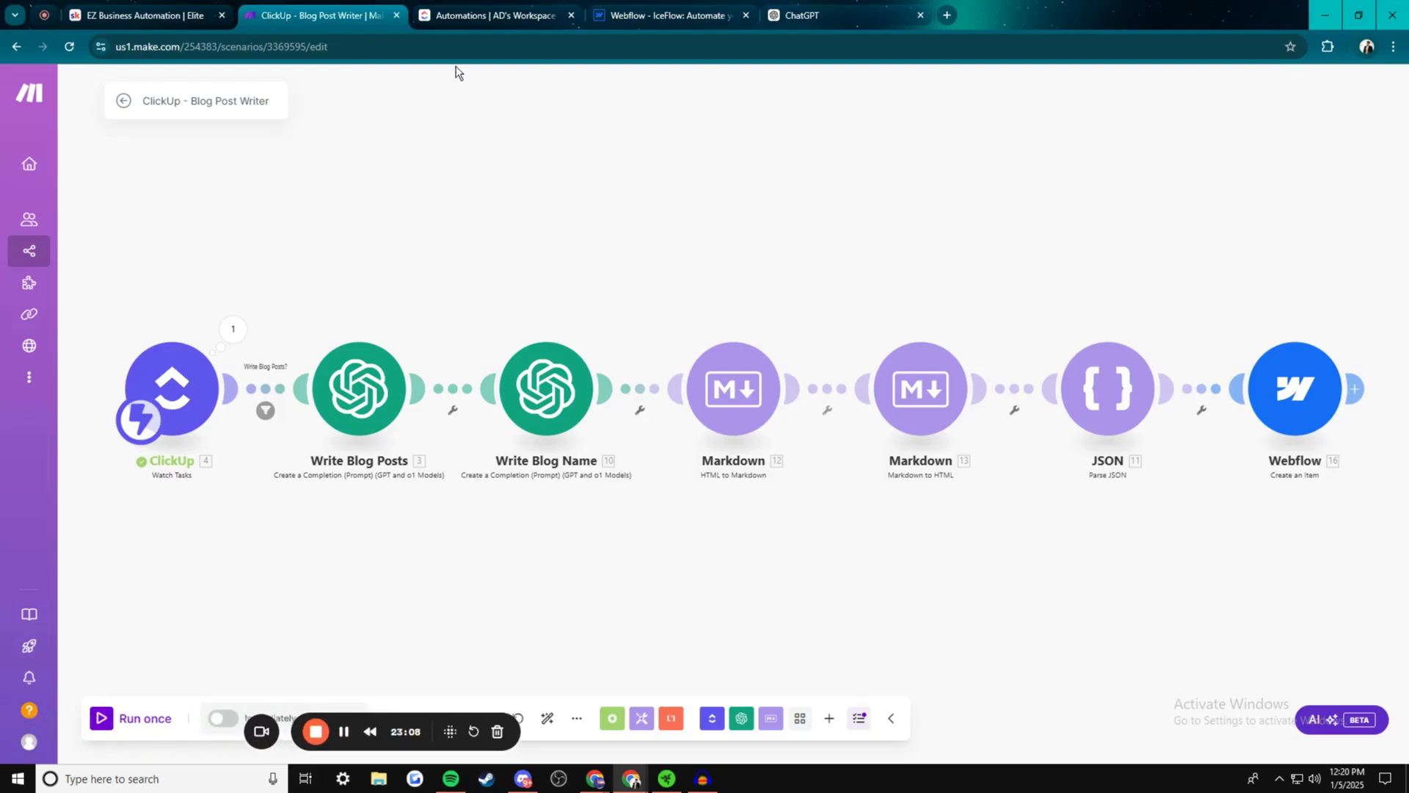
{"action": "left_click", "coordinate": [477, 15]}
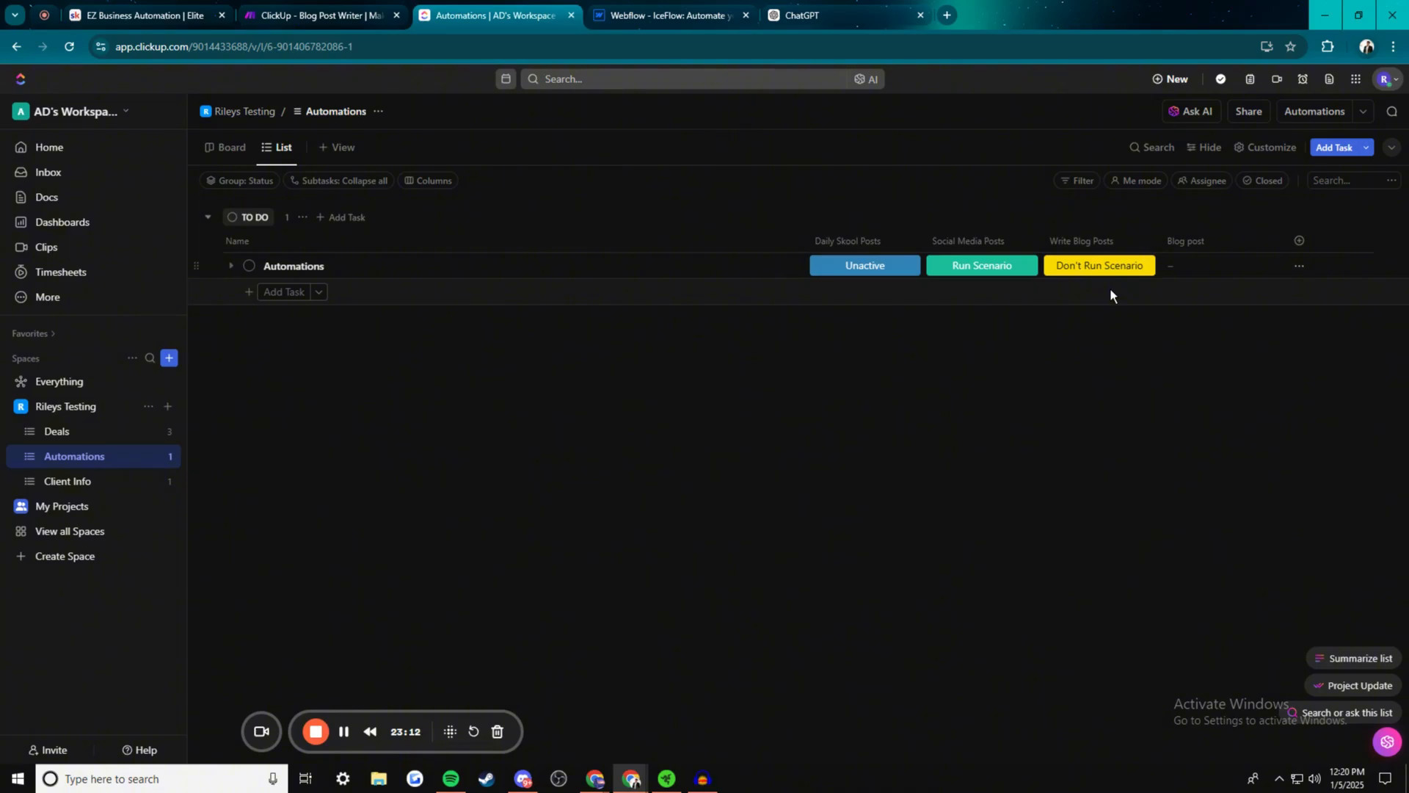
{"action": "left_click", "coordinate": [367, 15]}
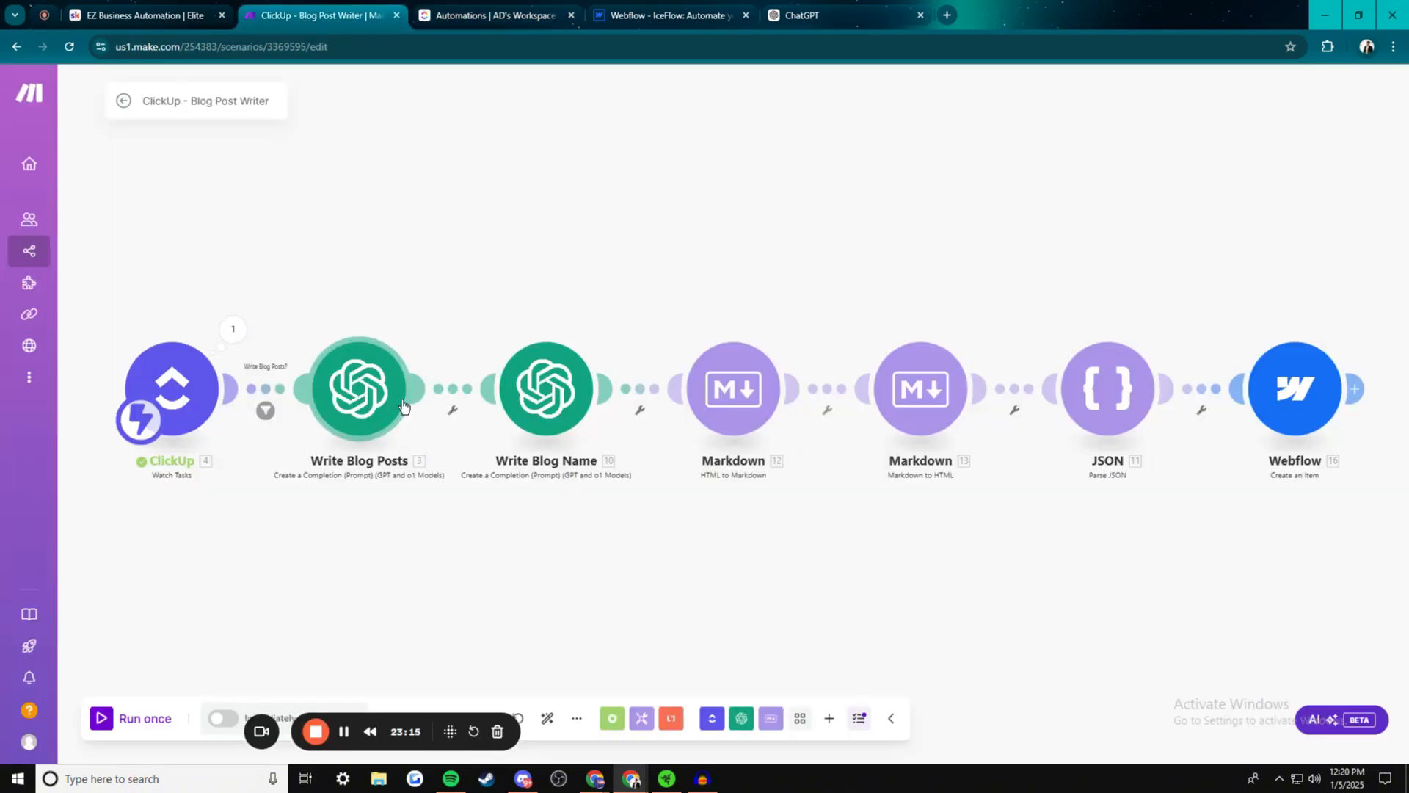
{"action": "left_click", "coordinate": [668, 15]}
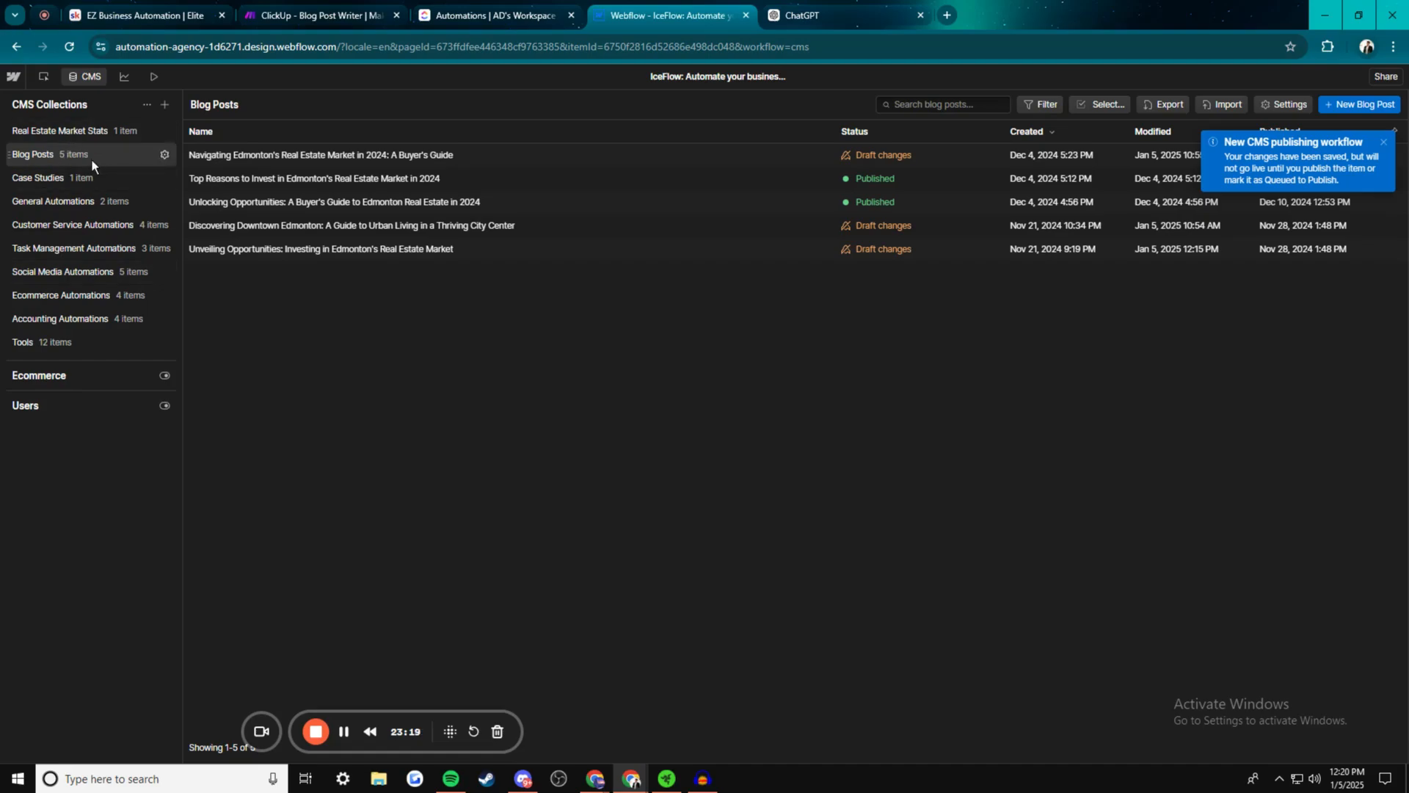
{"action": "left_click", "coordinate": [334, 14]}
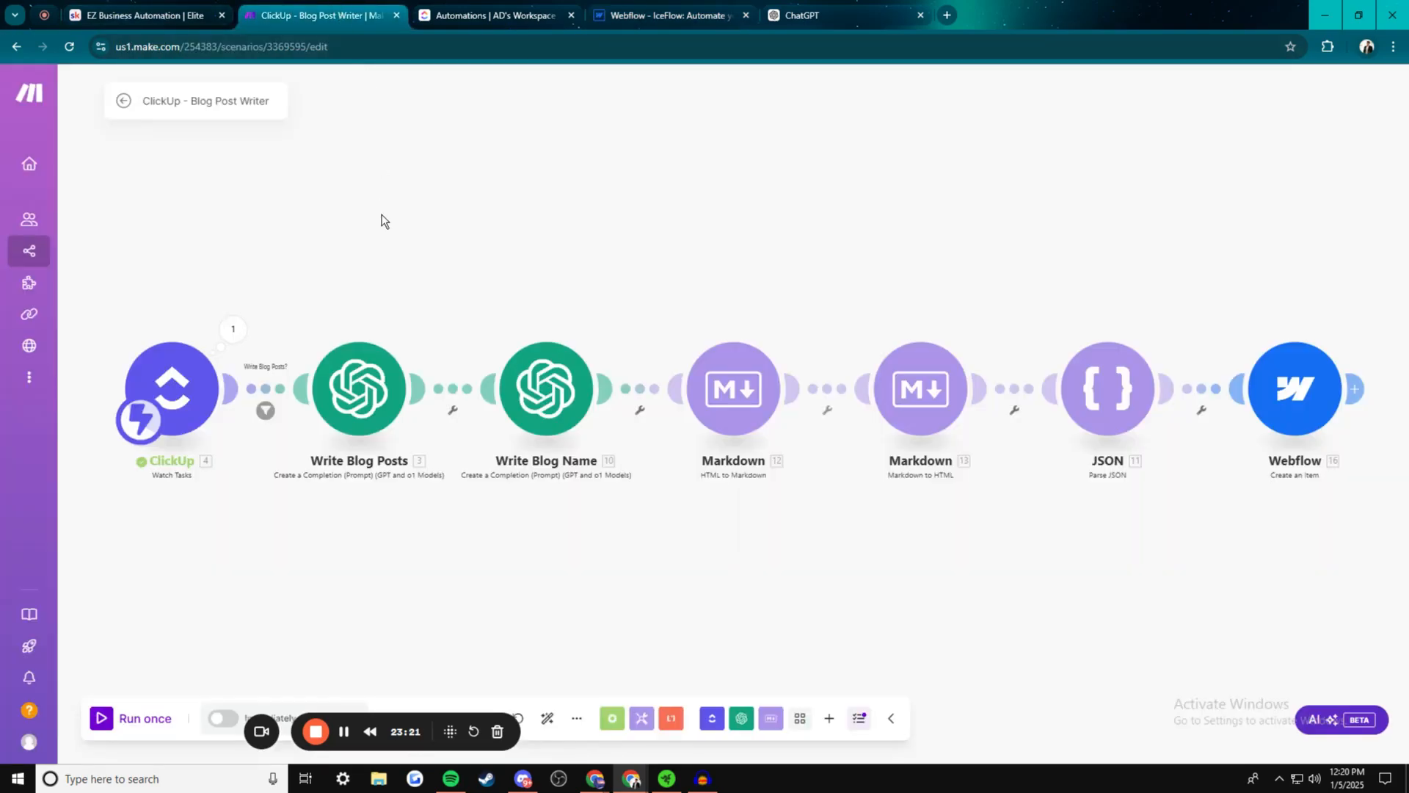
Run the Make scenario once and trigger it by switching the Automations task's Write Blog Posts dropdown to run in ClickUp
{"action": "left_click", "coordinate": [105, 717]}
{"action": "left_click", "coordinate": [498, 9]}
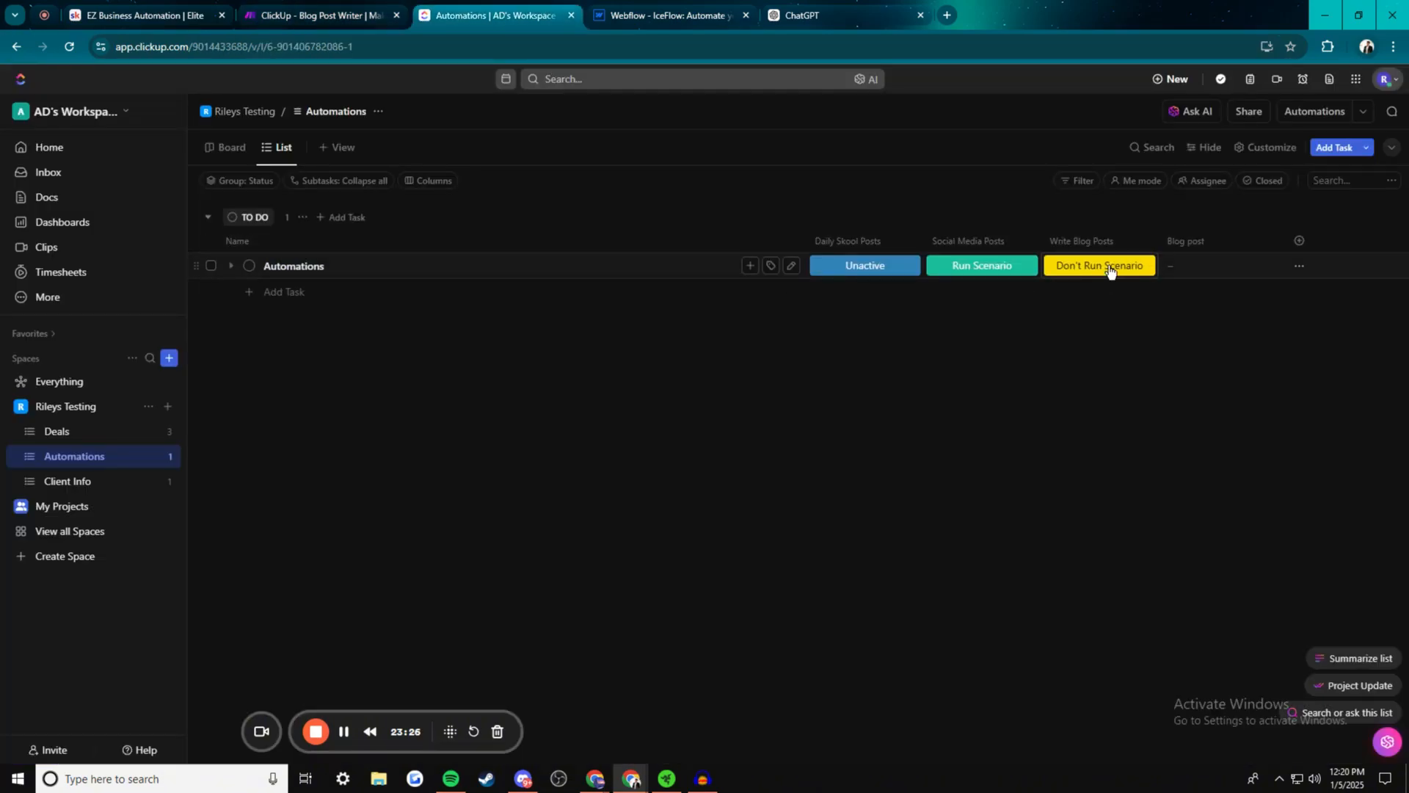
{"action": "left_click", "coordinate": [1109, 265]}
{"action": "left_click", "coordinate": [1109, 376]}
{"action": "left_click", "coordinate": [323, 14]}
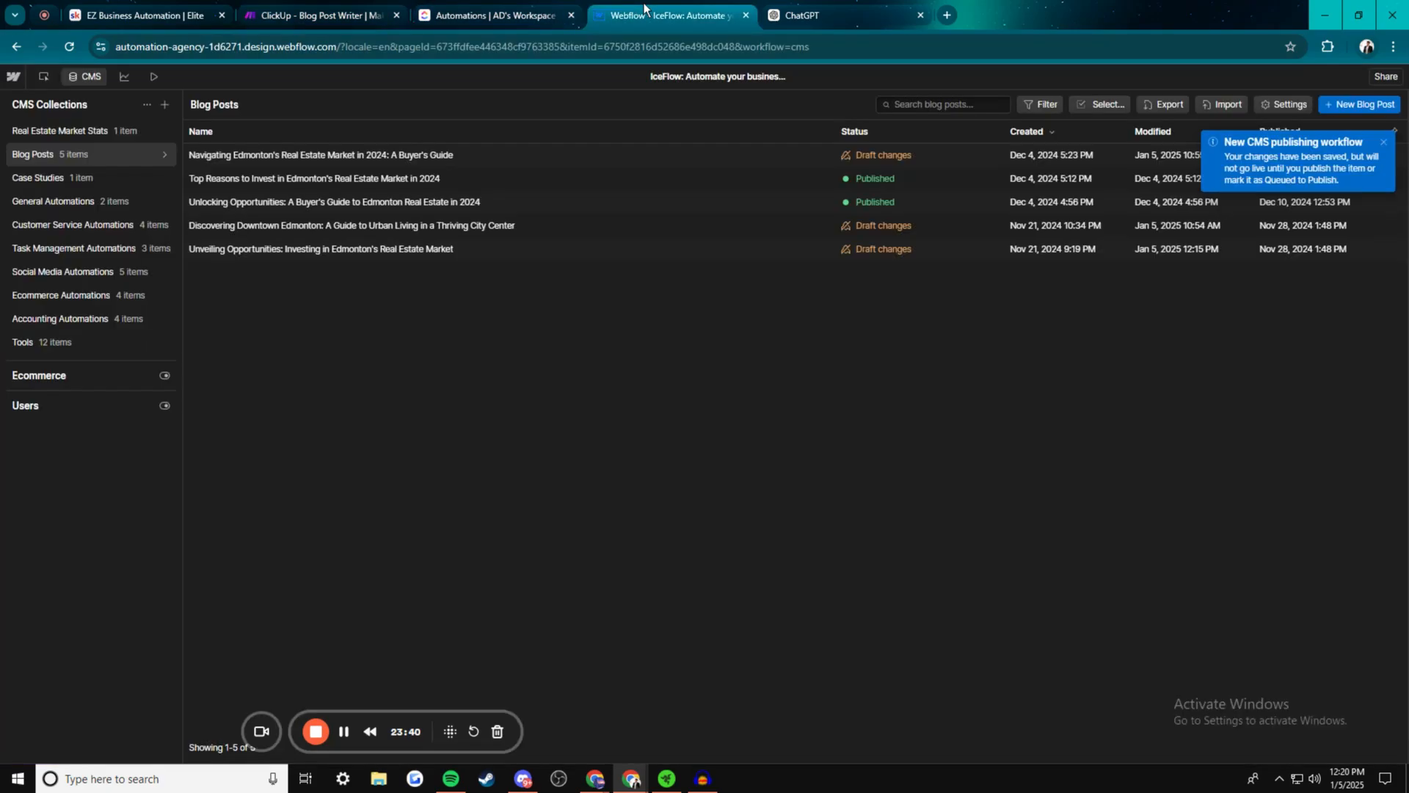
Reload the Webflow CMS and open "Why Now is the Perfect Time to Invest in Edmonton Real Estate" in the Blog Posts collection
{"action": "left_click", "coordinate": [643, 10]}
{"action": "left_click", "coordinate": [69, 46]}
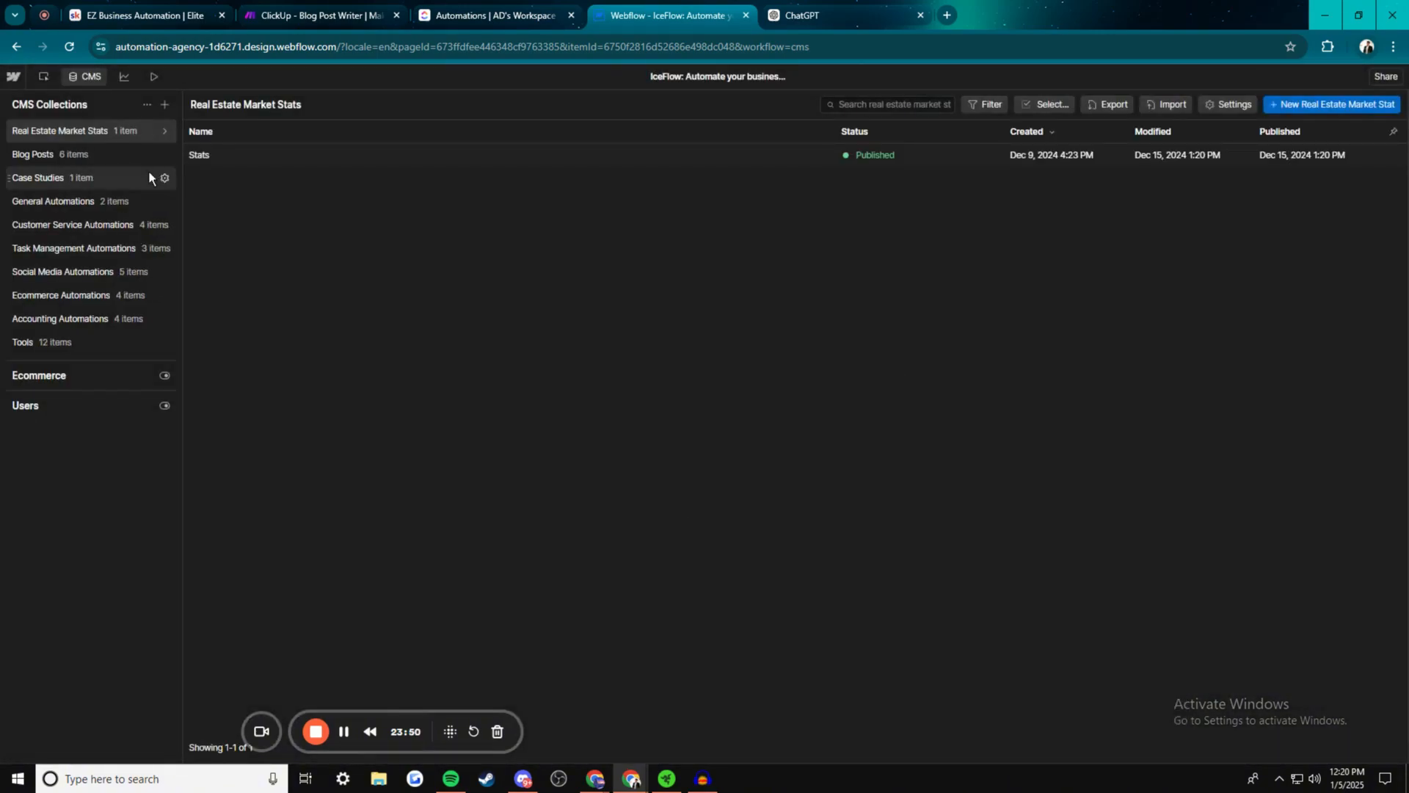
{"action": "left_click", "coordinate": [72, 157]}
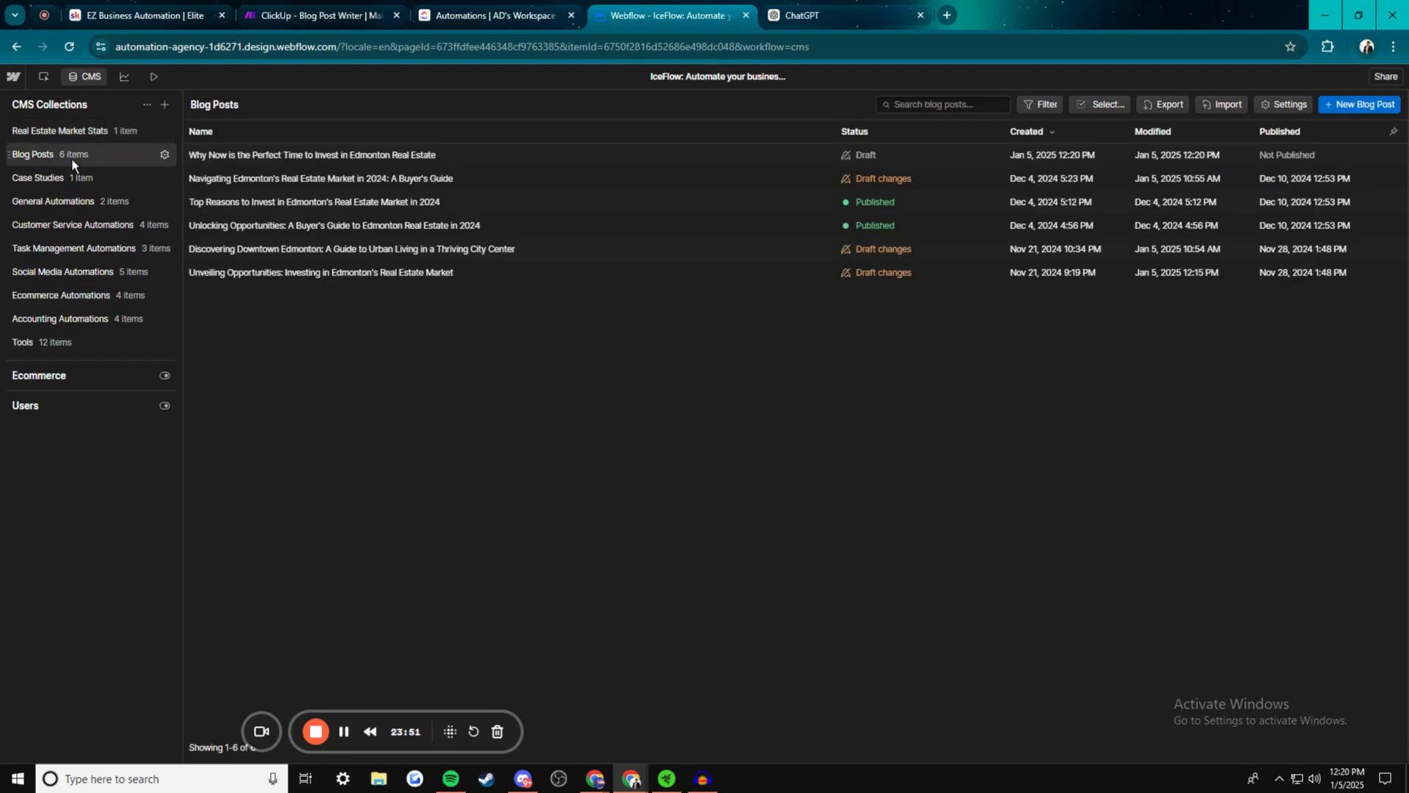
{"action": "left_click", "coordinate": [328, 157]}
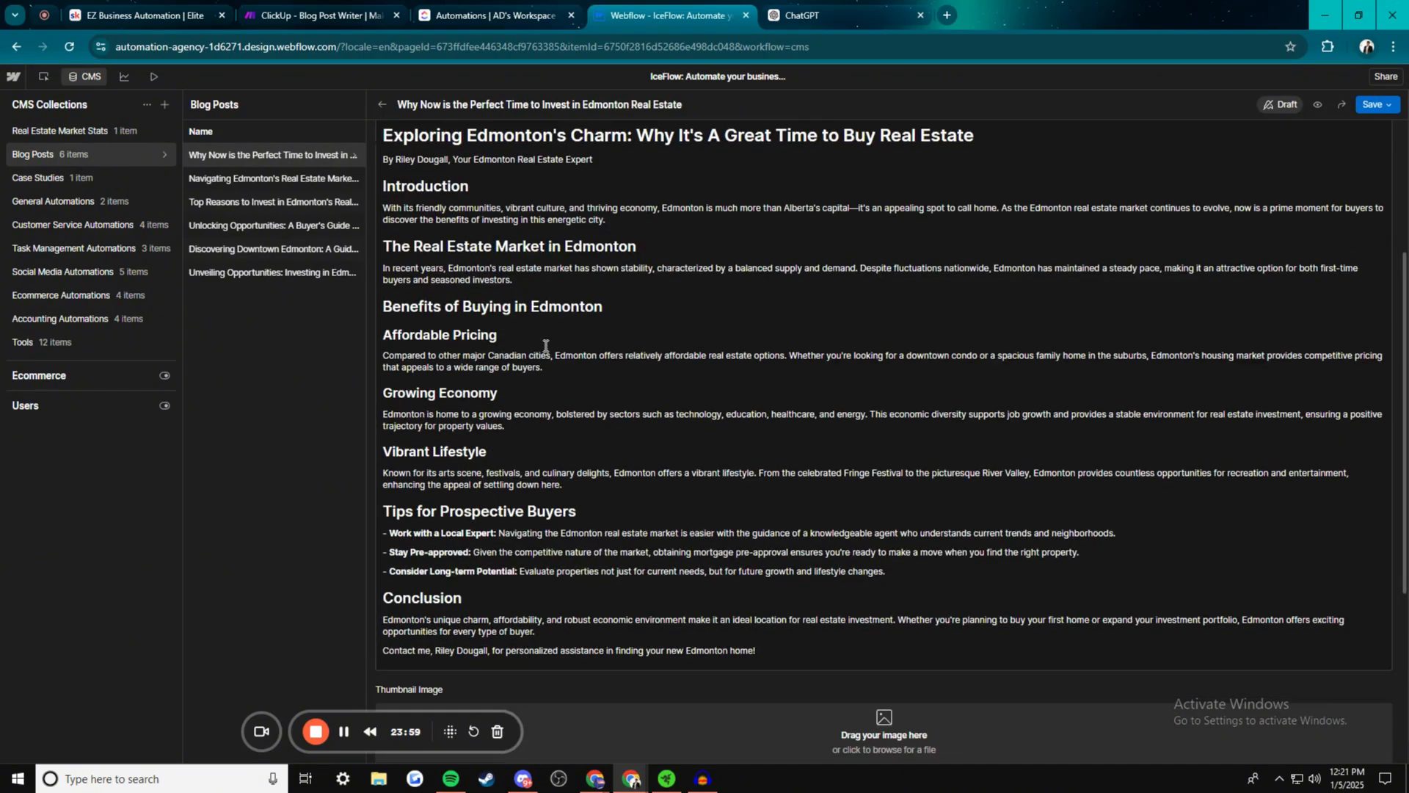
Examine the generated post's blog copy, checking its title, headings, introduction paragraph, tips and conclusion
{"action": "scroll", "coordinate": [624, 385], "scroll_direction": "down", "scroll_amount": 6}
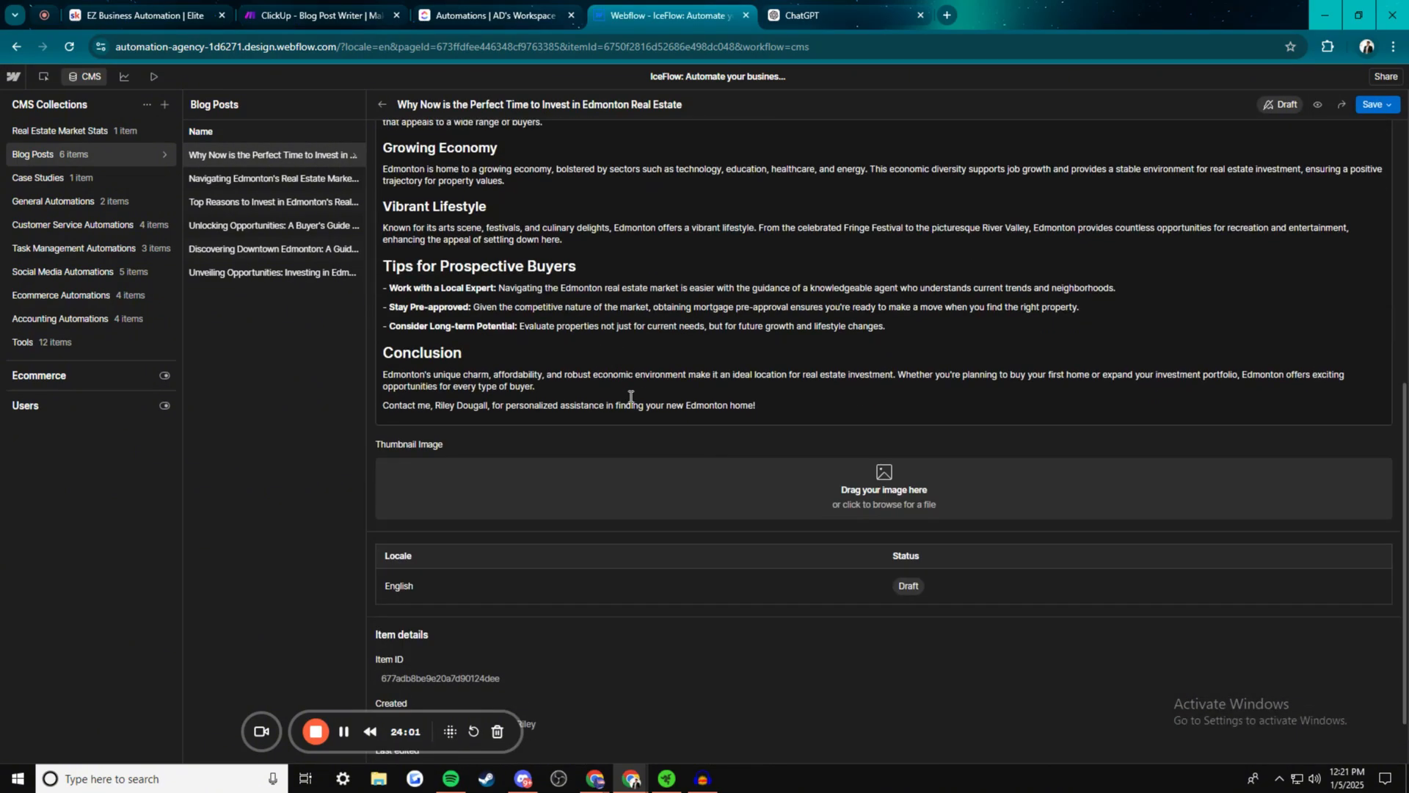
{"action": "scroll", "coordinate": [624, 385], "scroll_direction": "up", "scroll_amount": 4}
{"action": "scroll", "coordinate": [624, 385], "scroll_direction": "up", "scroll_amount": 3}
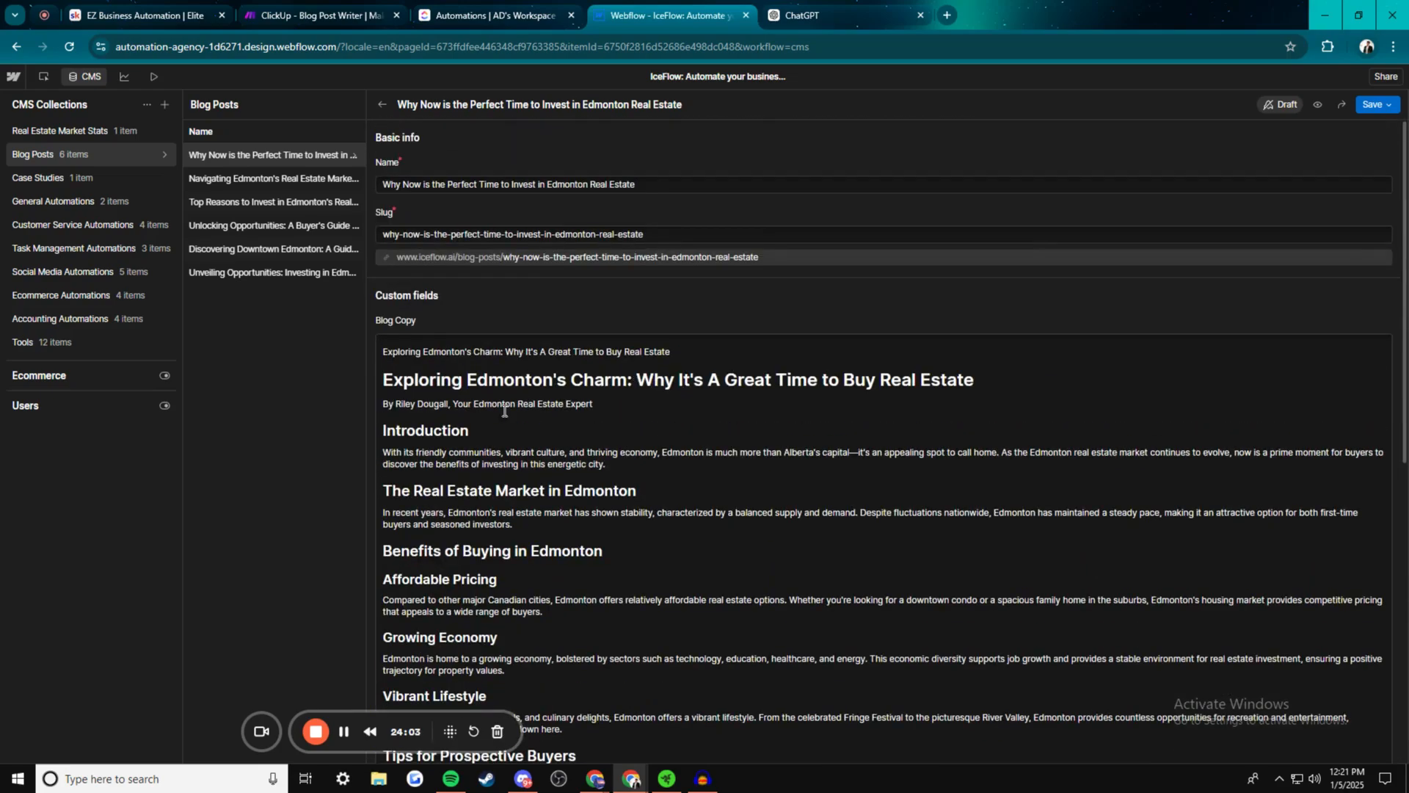
{"action": "left_click", "coordinate": [384, 378]}
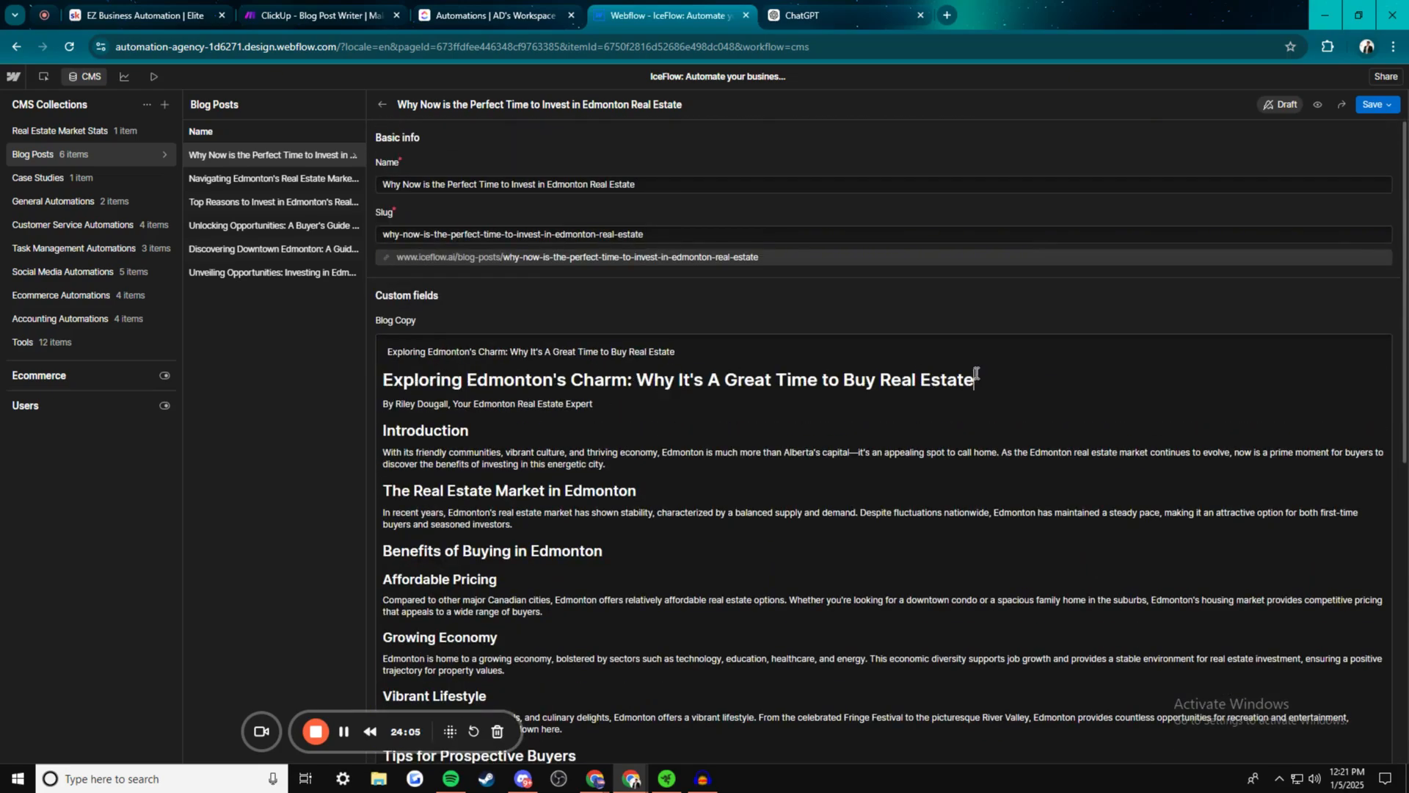
{"action": "left_click_drag", "start_coordinate": [978, 379], "coordinate": [383, 381]}
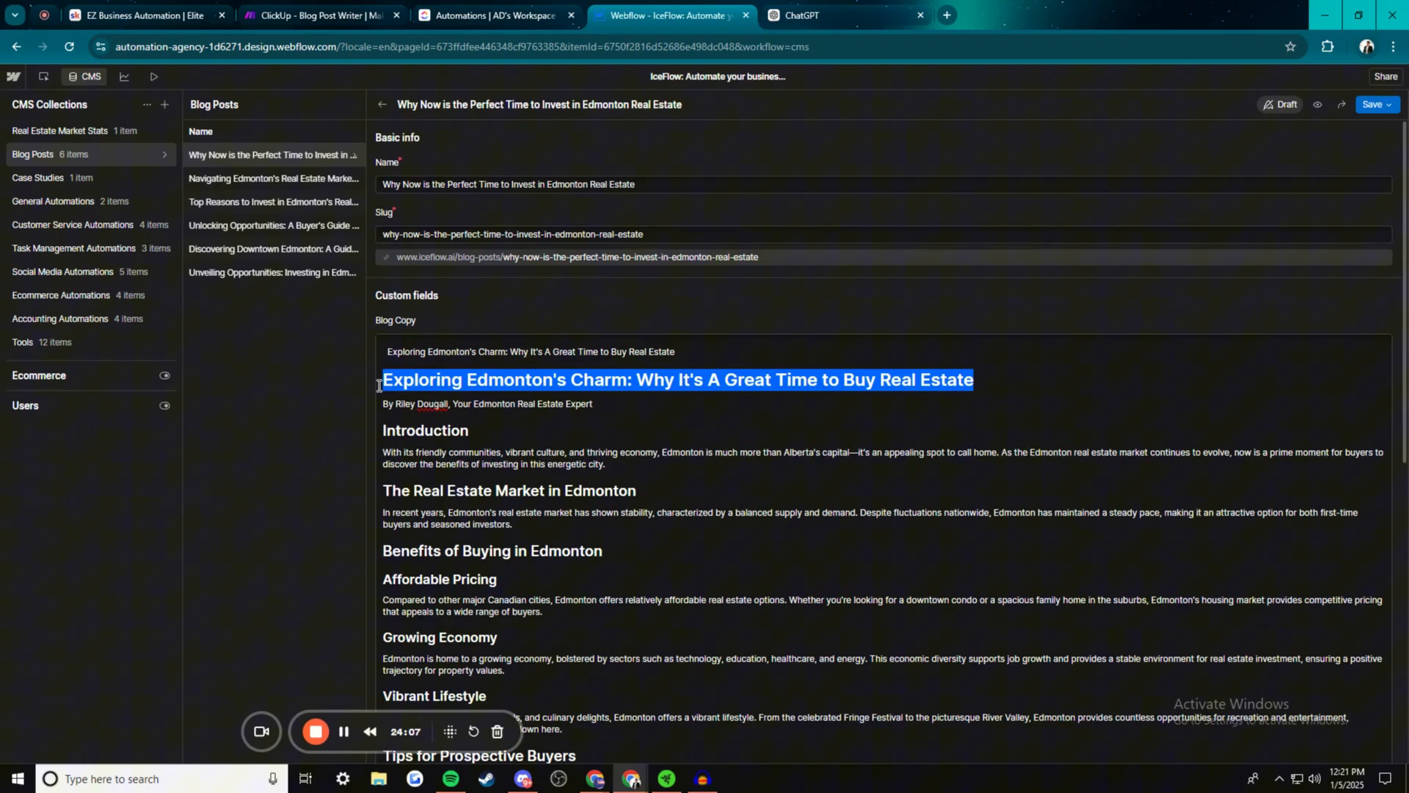
{"action": "double_click", "coordinate": [474, 430]}
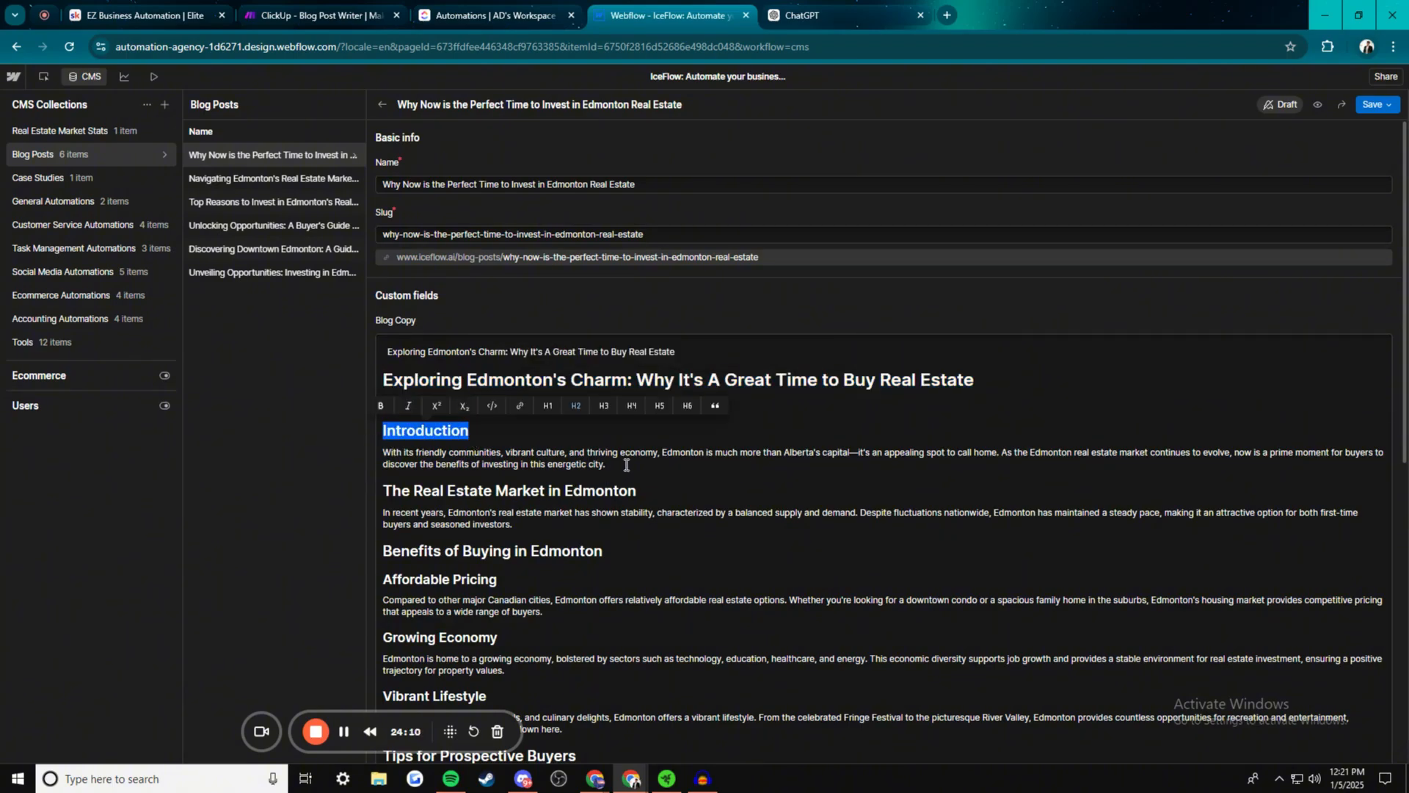
{"action": "left_click_drag", "start_coordinate": [626, 464], "coordinate": [384, 454]}
{"action": "scroll", "coordinate": [541, 458], "scroll_direction": "down", "scroll_amount": 5}
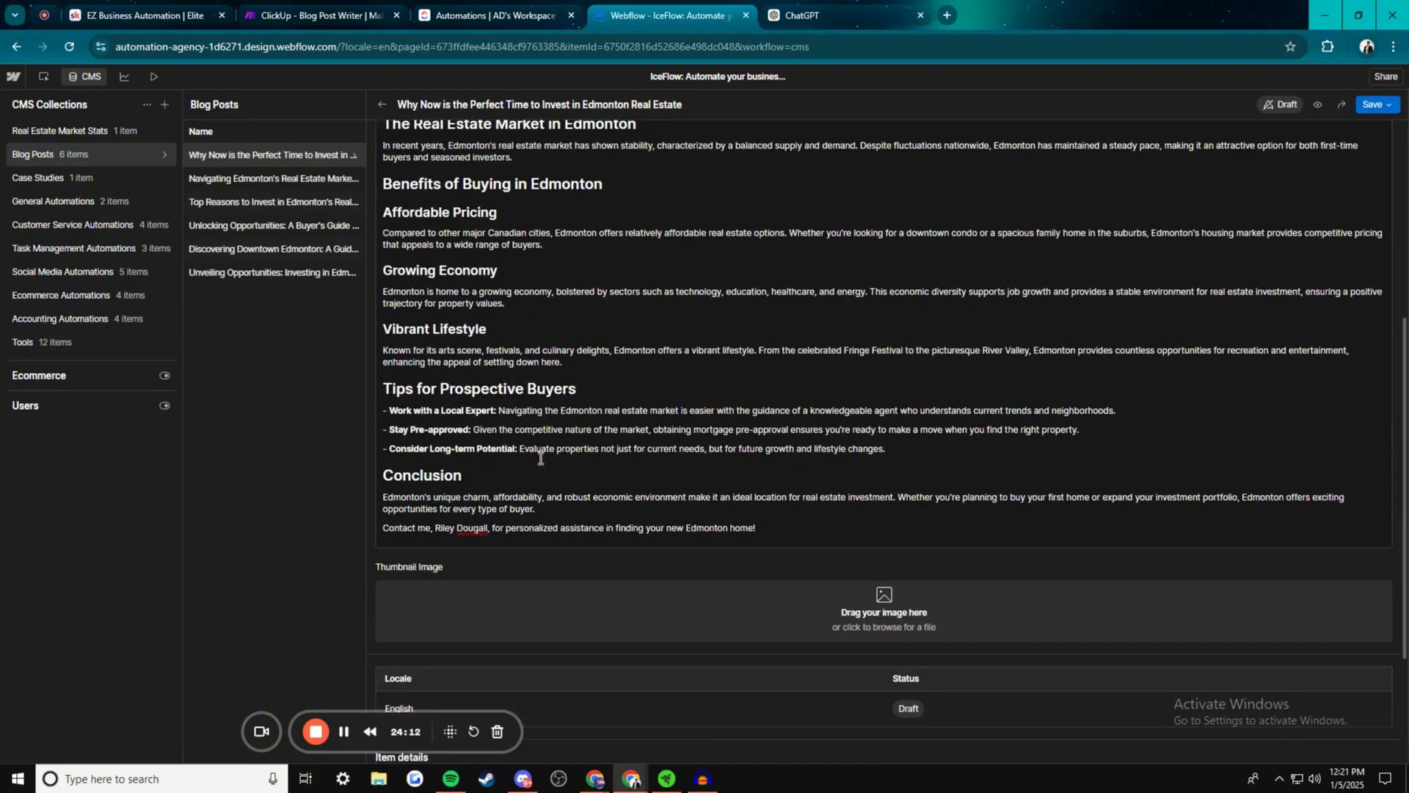
{"action": "scroll", "coordinate": [541, 458], "scroll_direction": "up", "scroll_amount": 3}
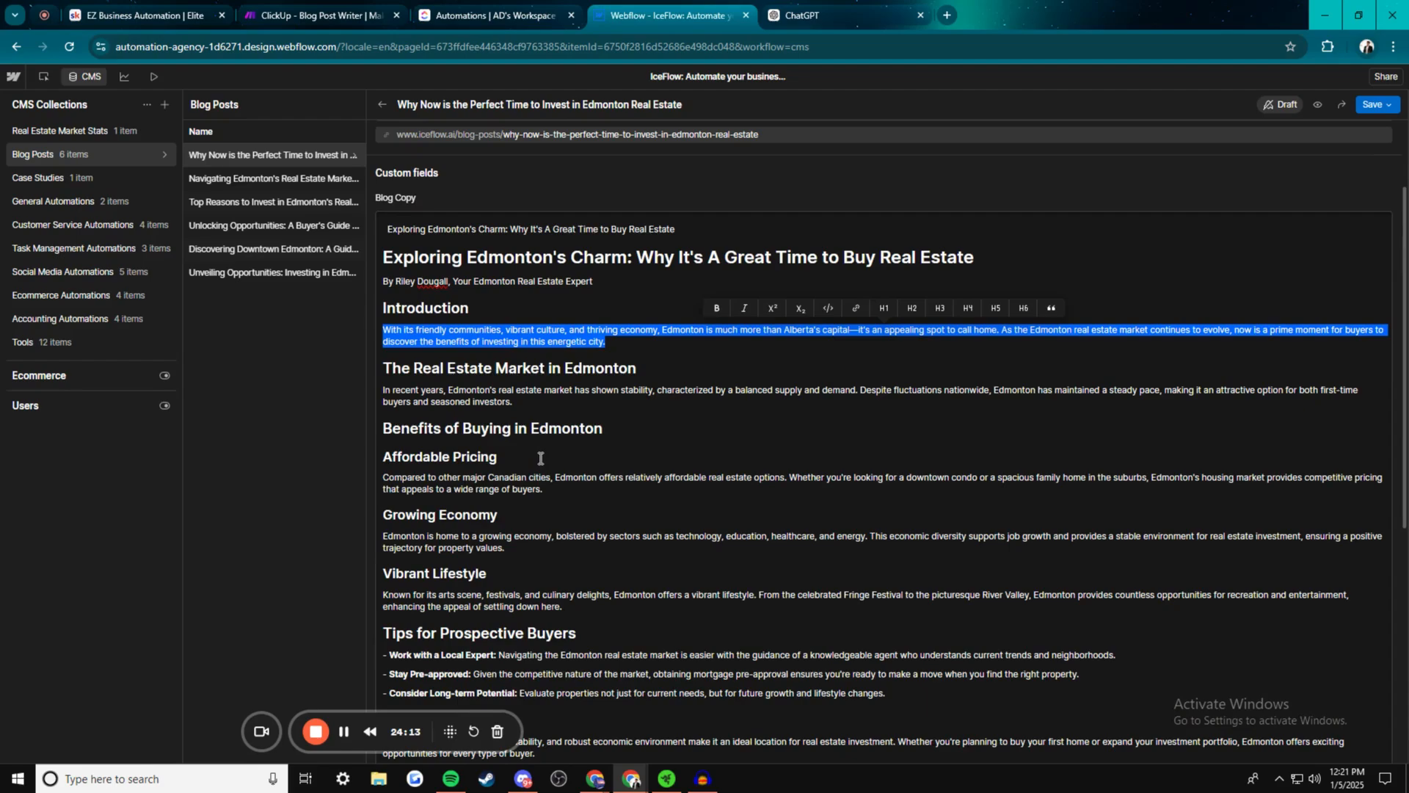
Open the Blog Posts template on the design canvas and view the "Top Reasons to Invest in Edmonton's Real Estate Market" post
{"action": "left_click", "coordinate": [88, 78]}
{"action": "left_click", "coordinate": [833, 451]}
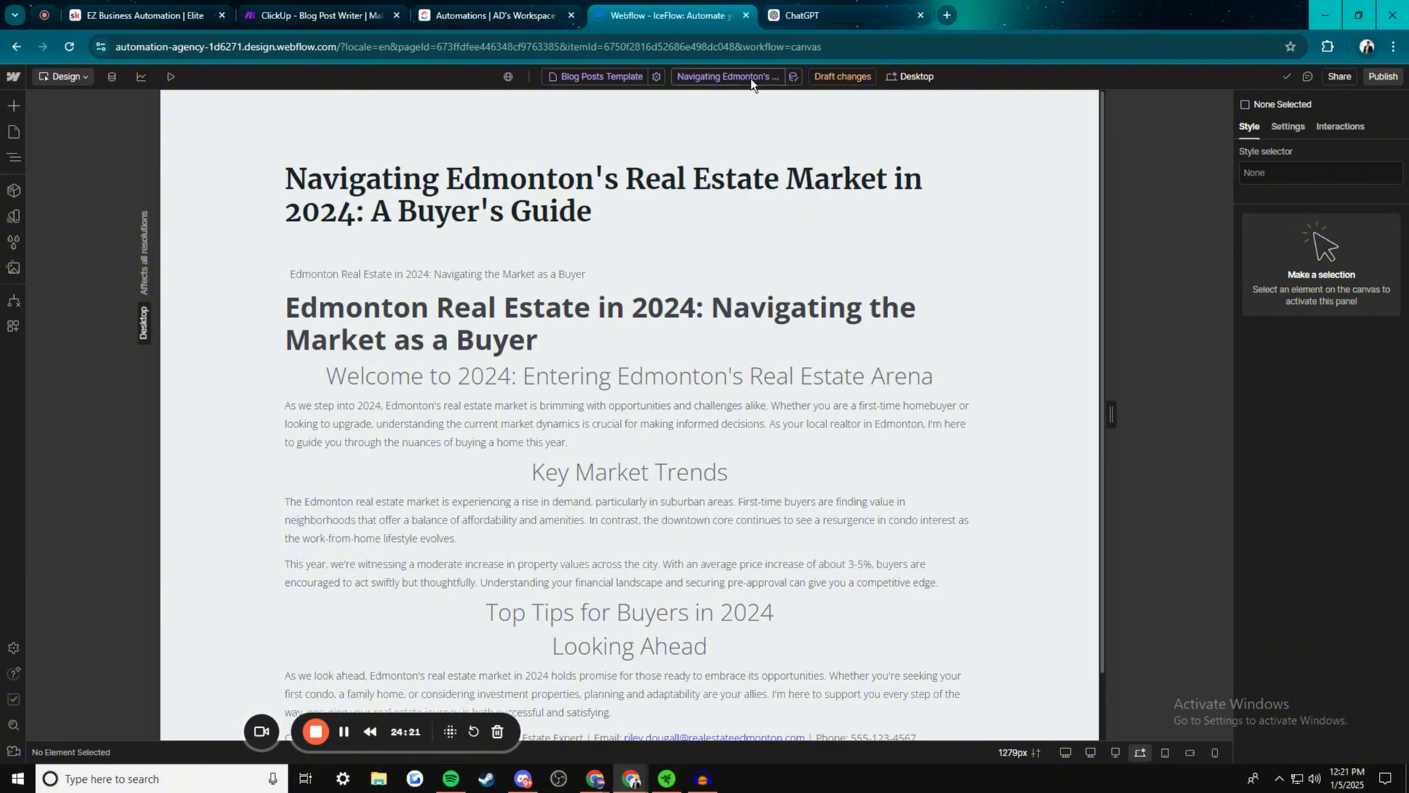
{"action": "left_click", "coordinate": [751, 79]}
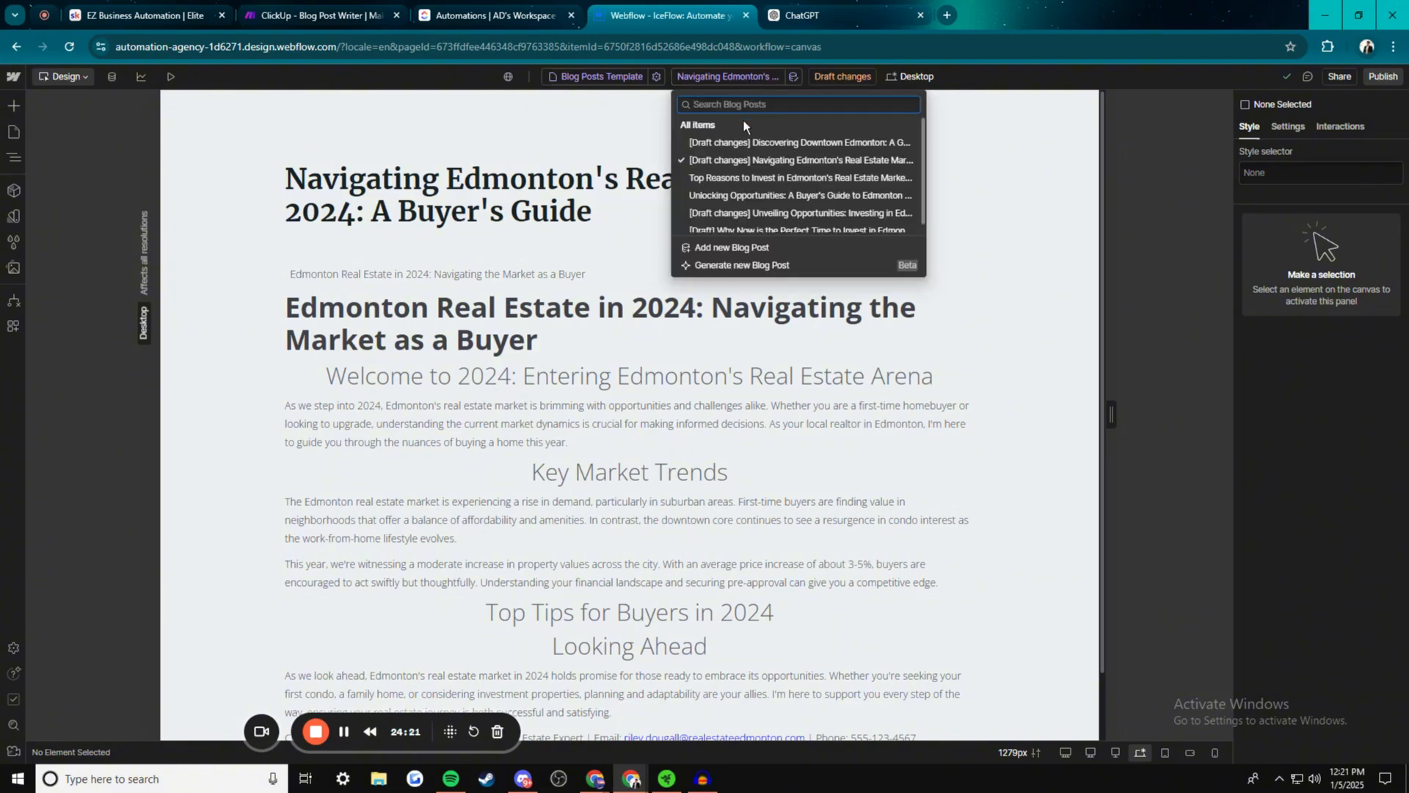
{"action": "left_click", "coordinate": [779, 177]}
{"action": "scroll", "coordinate": [674, 403], "scroll_direction": "down", "scroll_amount": 3}
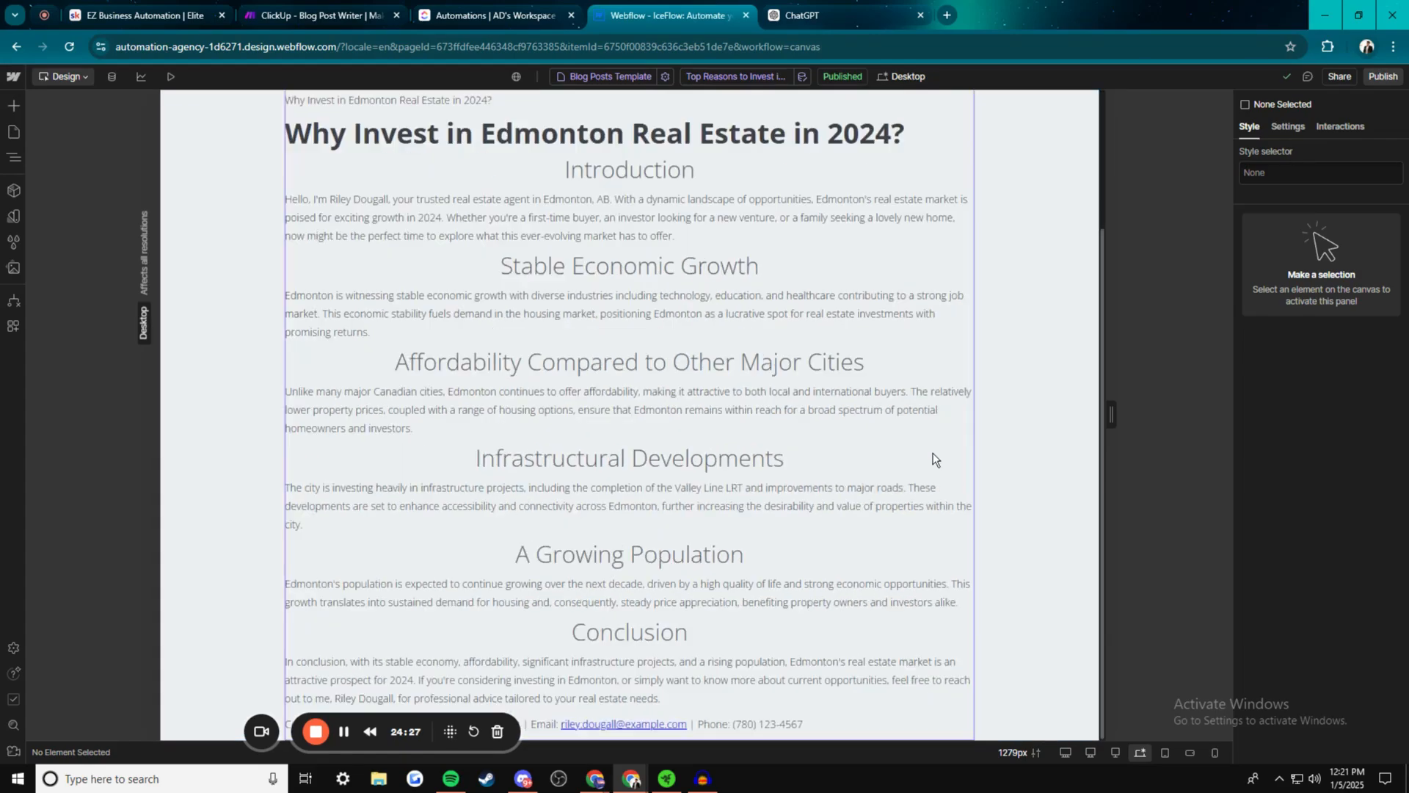
{"action": "left_click_drag", "start_coordinate": [399, 725], "coordinate": [1011, 608]}
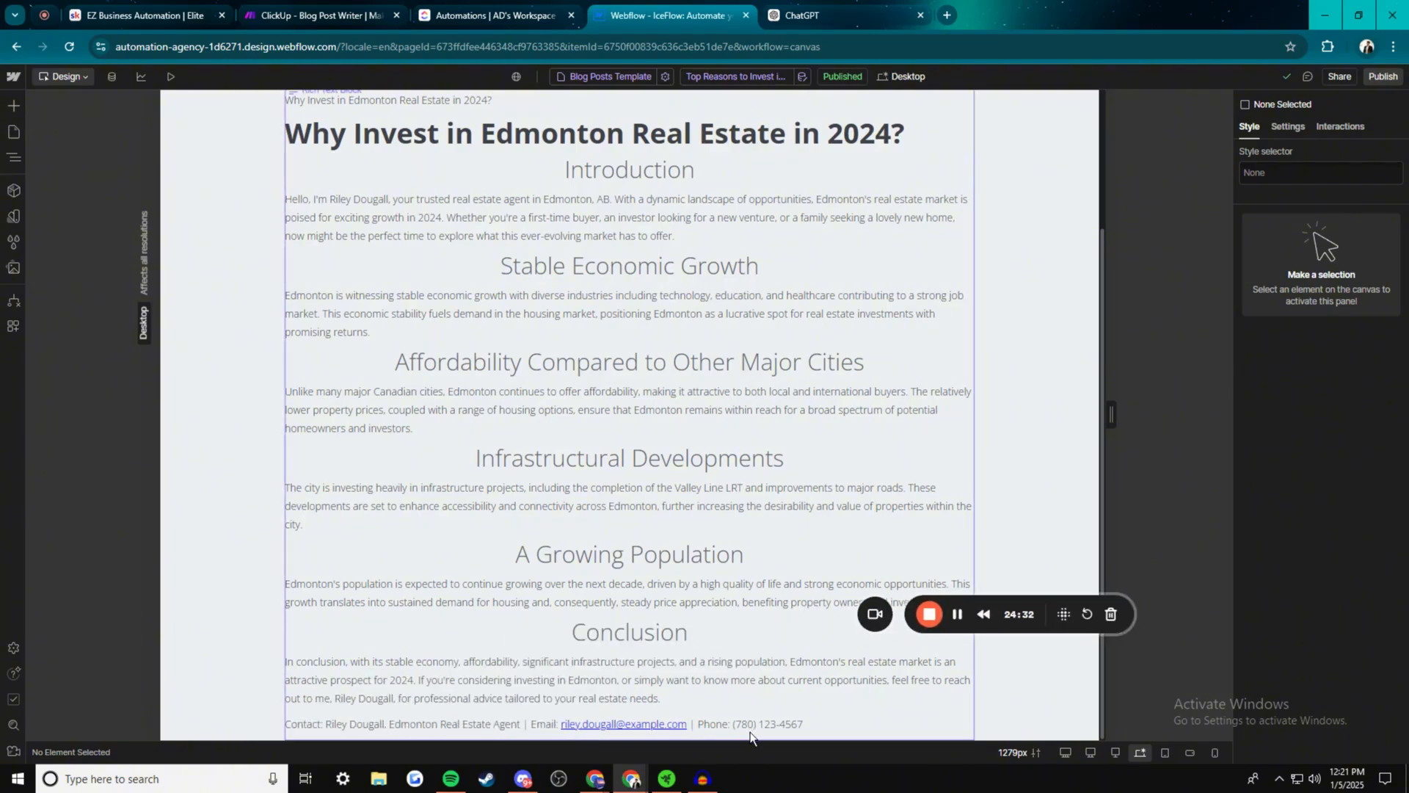
{"action": "scroll", "coordinate": [579, 397], "scroll_direction": "up", "scroll_amount": 3}
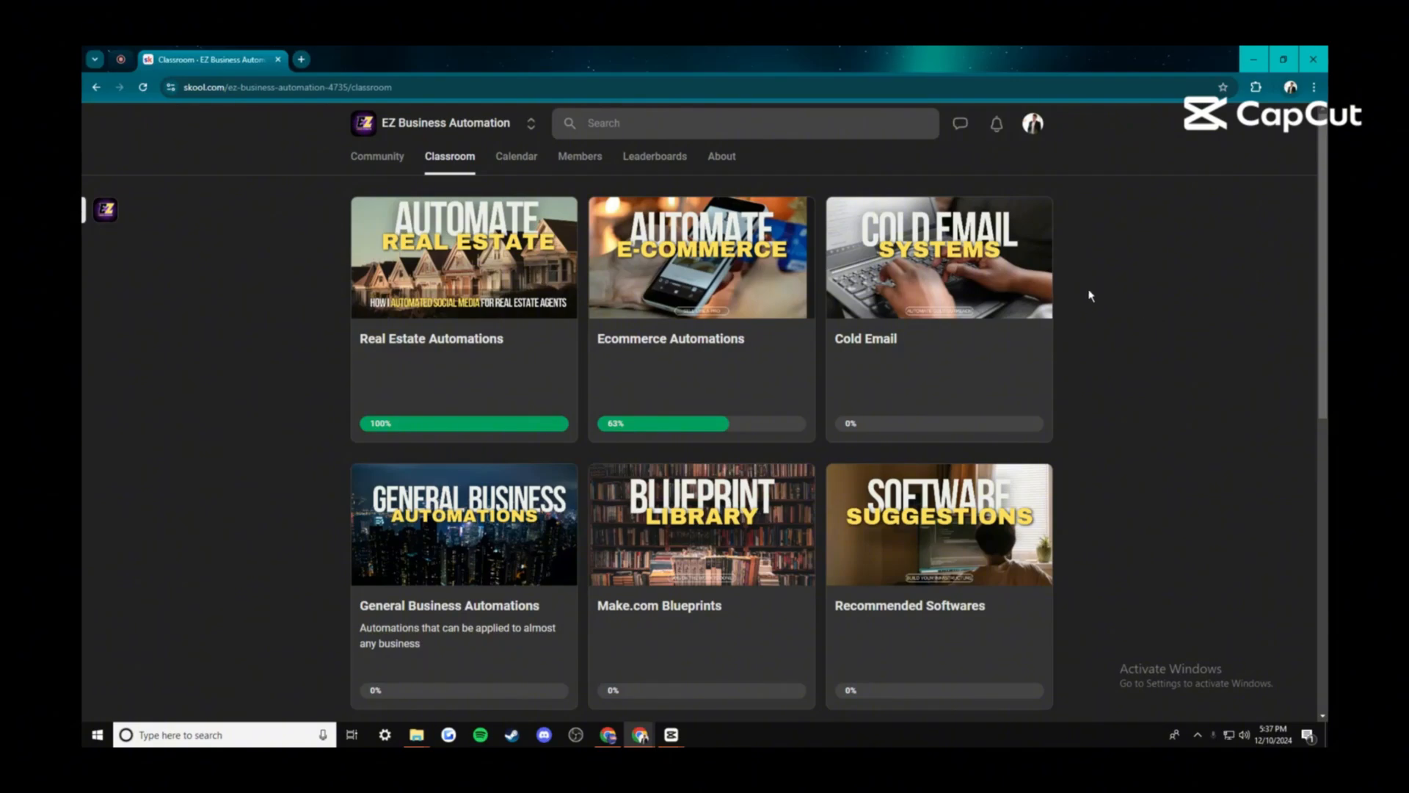
Switch to the Skool classroom and browse the Cold Email course lessons on setup, running the system and best practices
{"action": "left_click", "coordinate": [923, 331]}
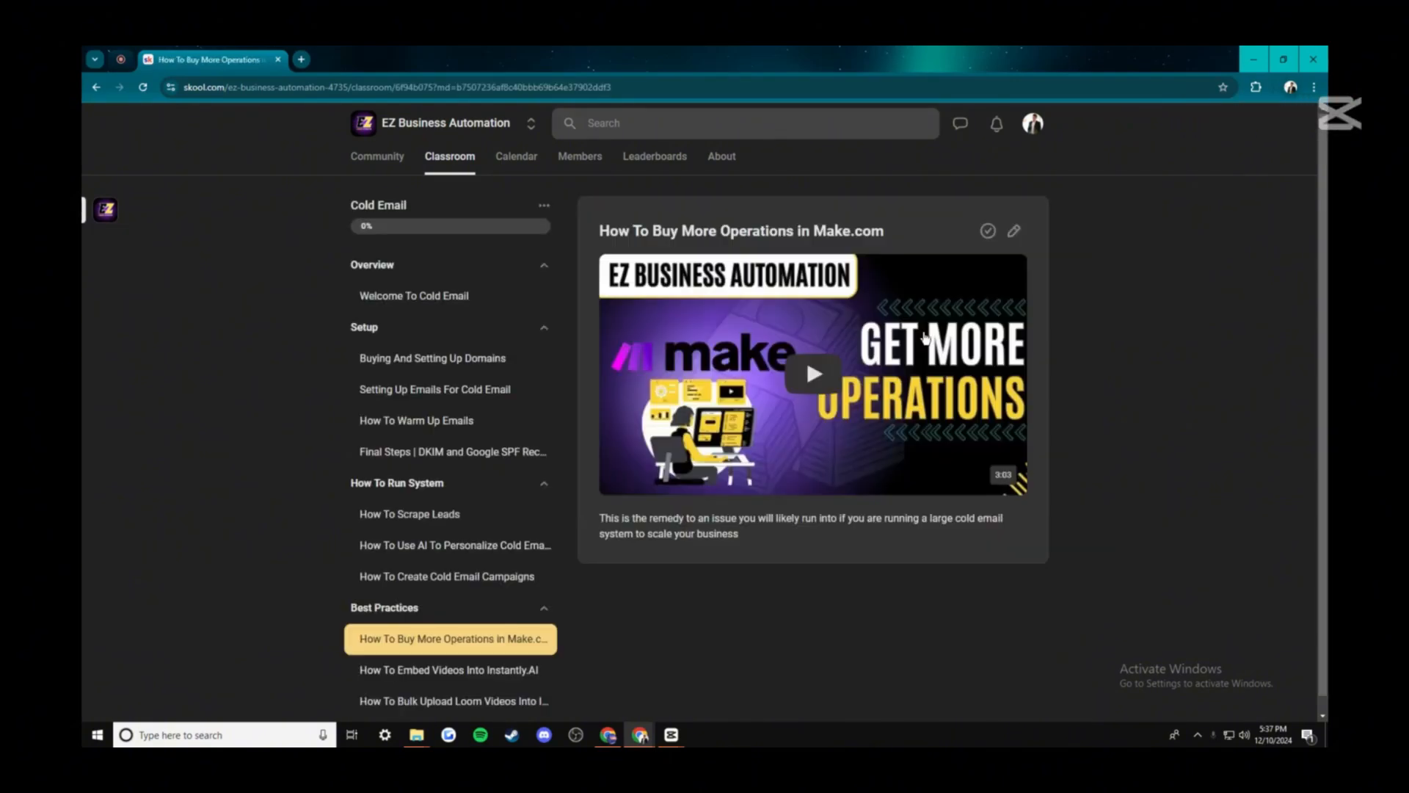
{"action": "left_click", "coordinate": [447, 297]}
{"action": "left_click", "coordinate": [444, 361]}
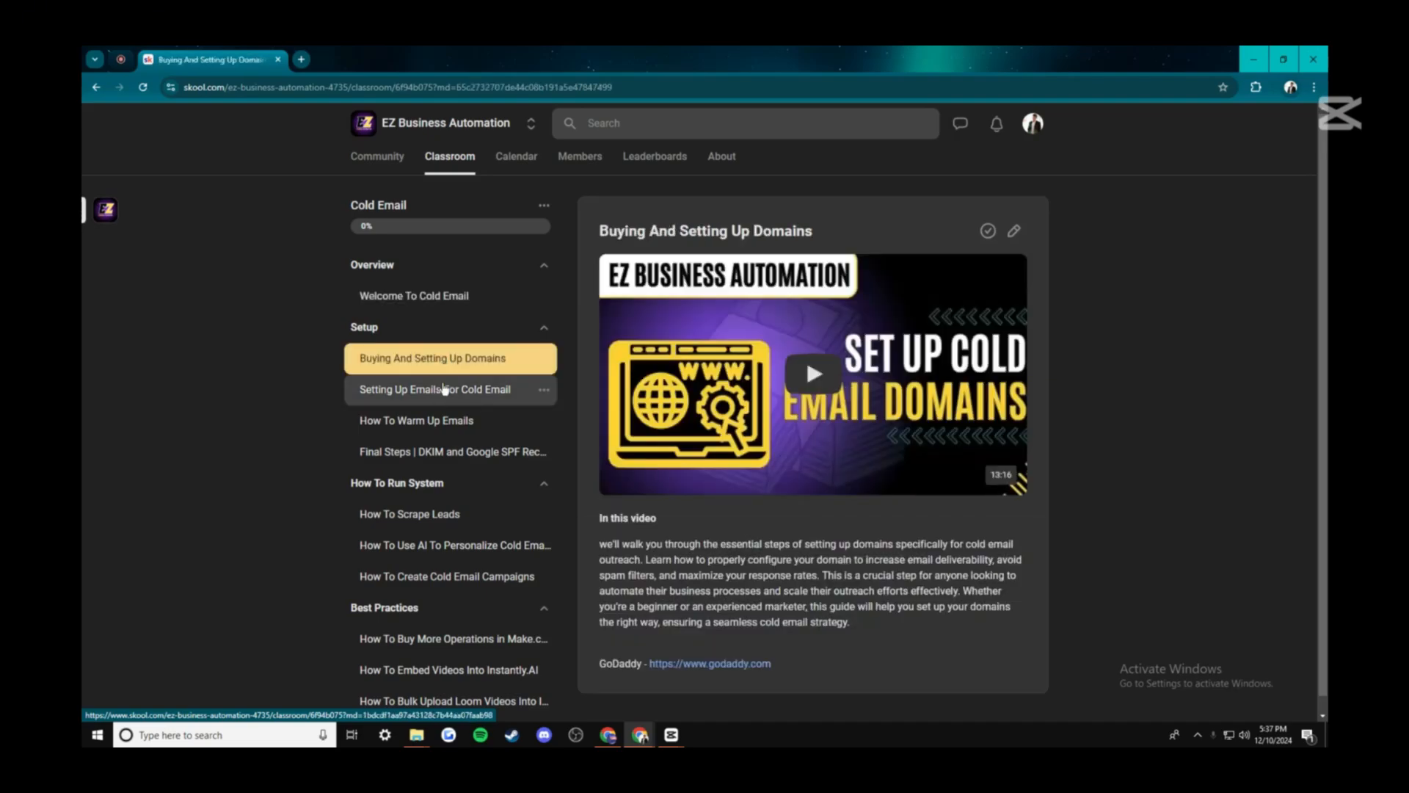
{"action": "left_click", "coordinate": [435, 455]}
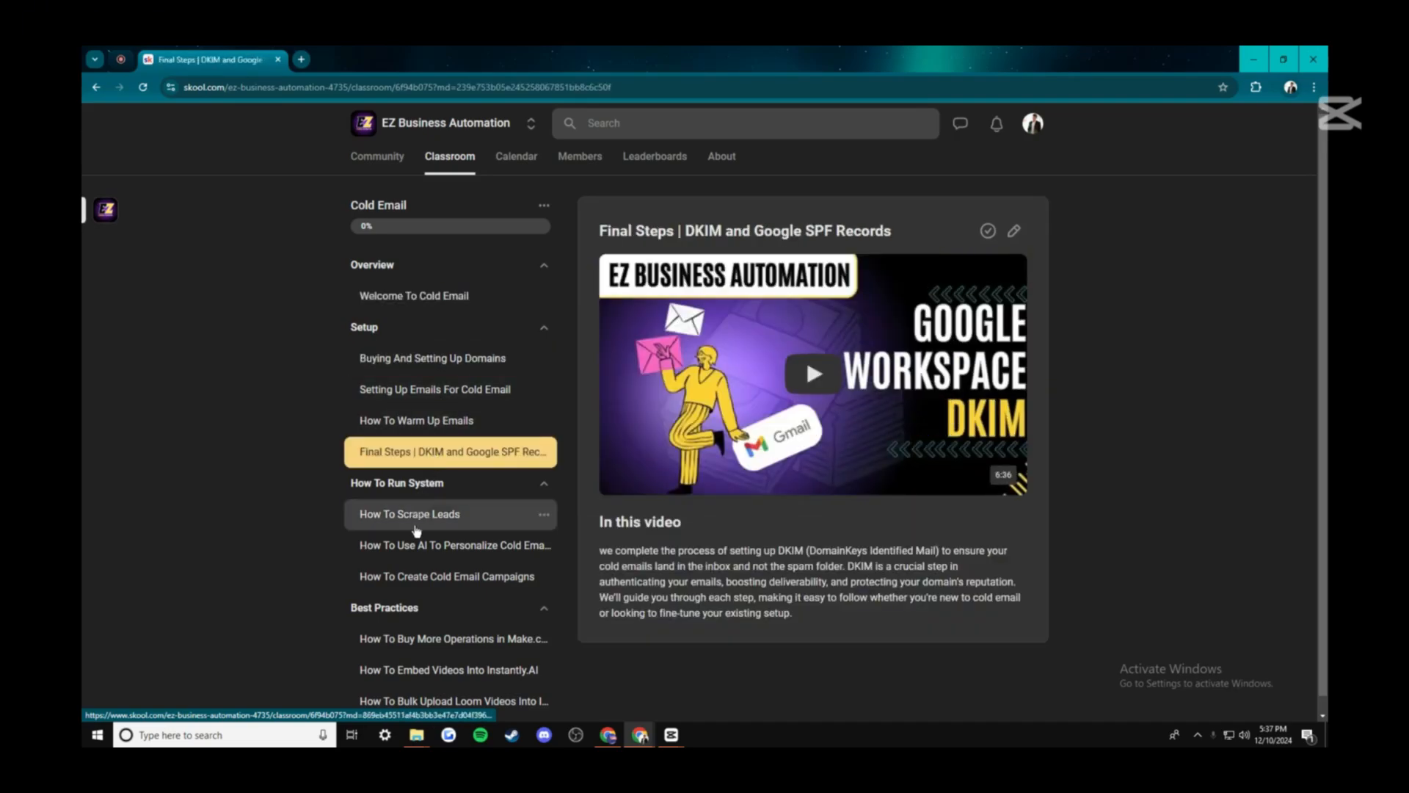
{"action": "left_click", "coordinate": [409, 585]}
{"action": "left_click", "coordinate": [453, 549]}
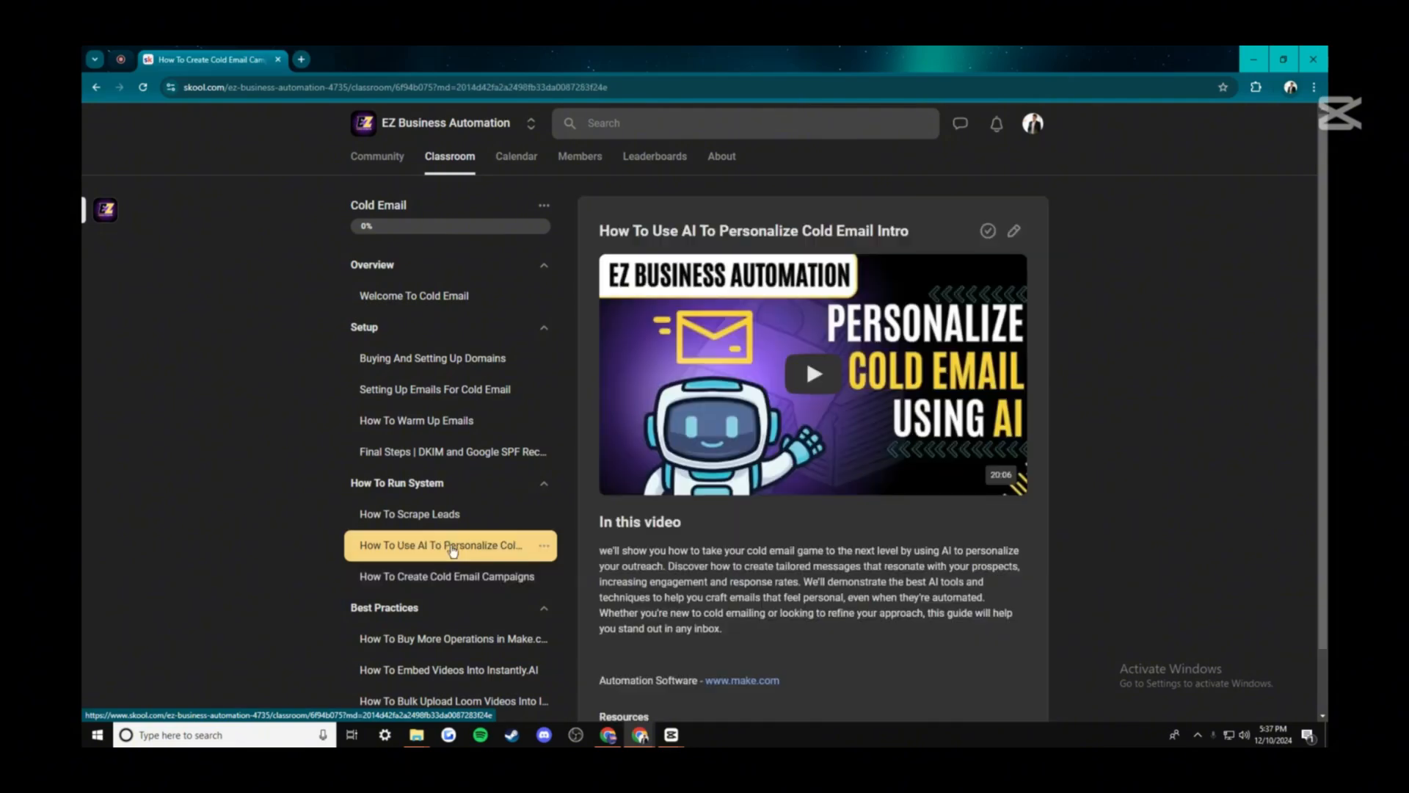
{"action": "scroll", "coordinate": [455, 463], "scroll_direction": "down", "scroll_amount": 1}
{"action": "left_click", "coordinate": [456, 569]}
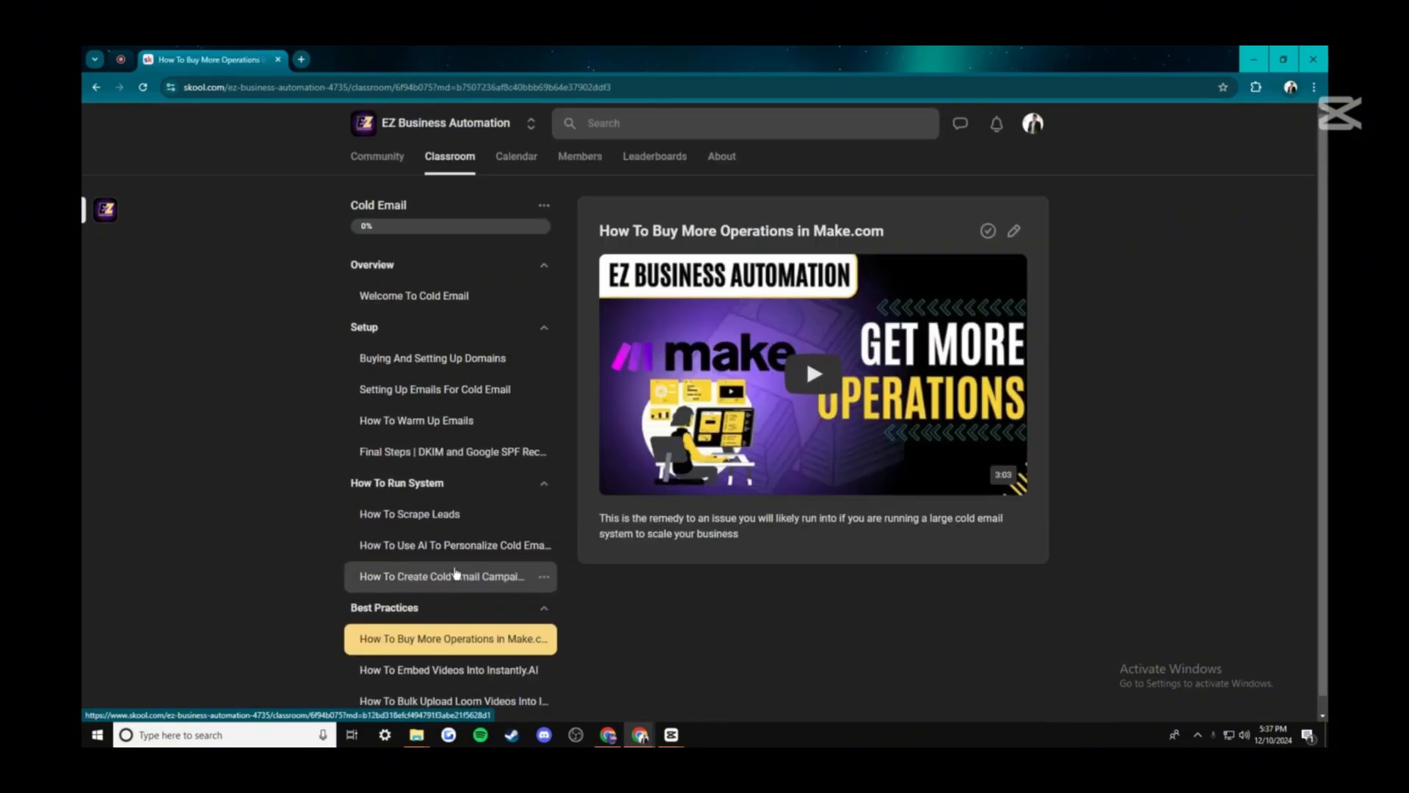
{"action": "left_click", "coordinate": [457, 655]}
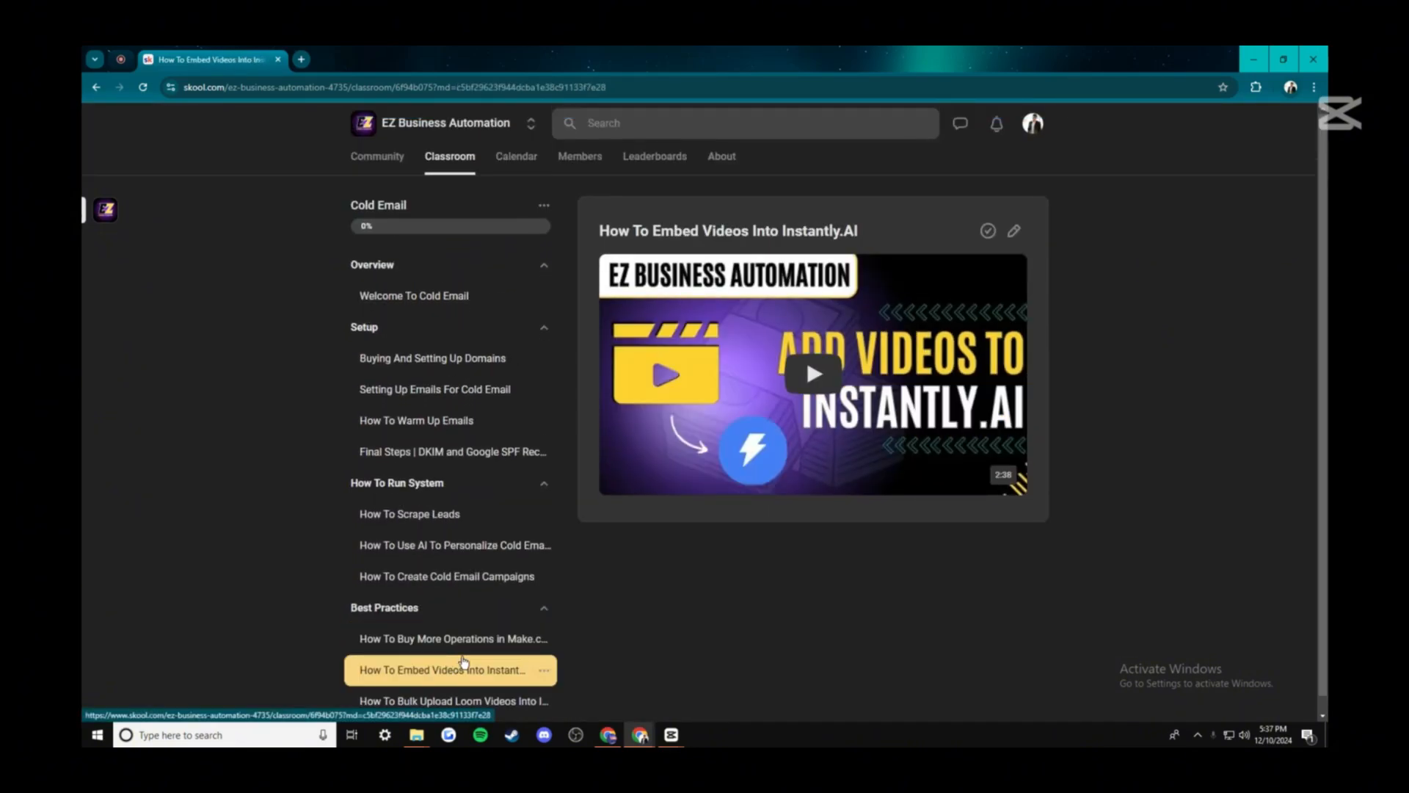